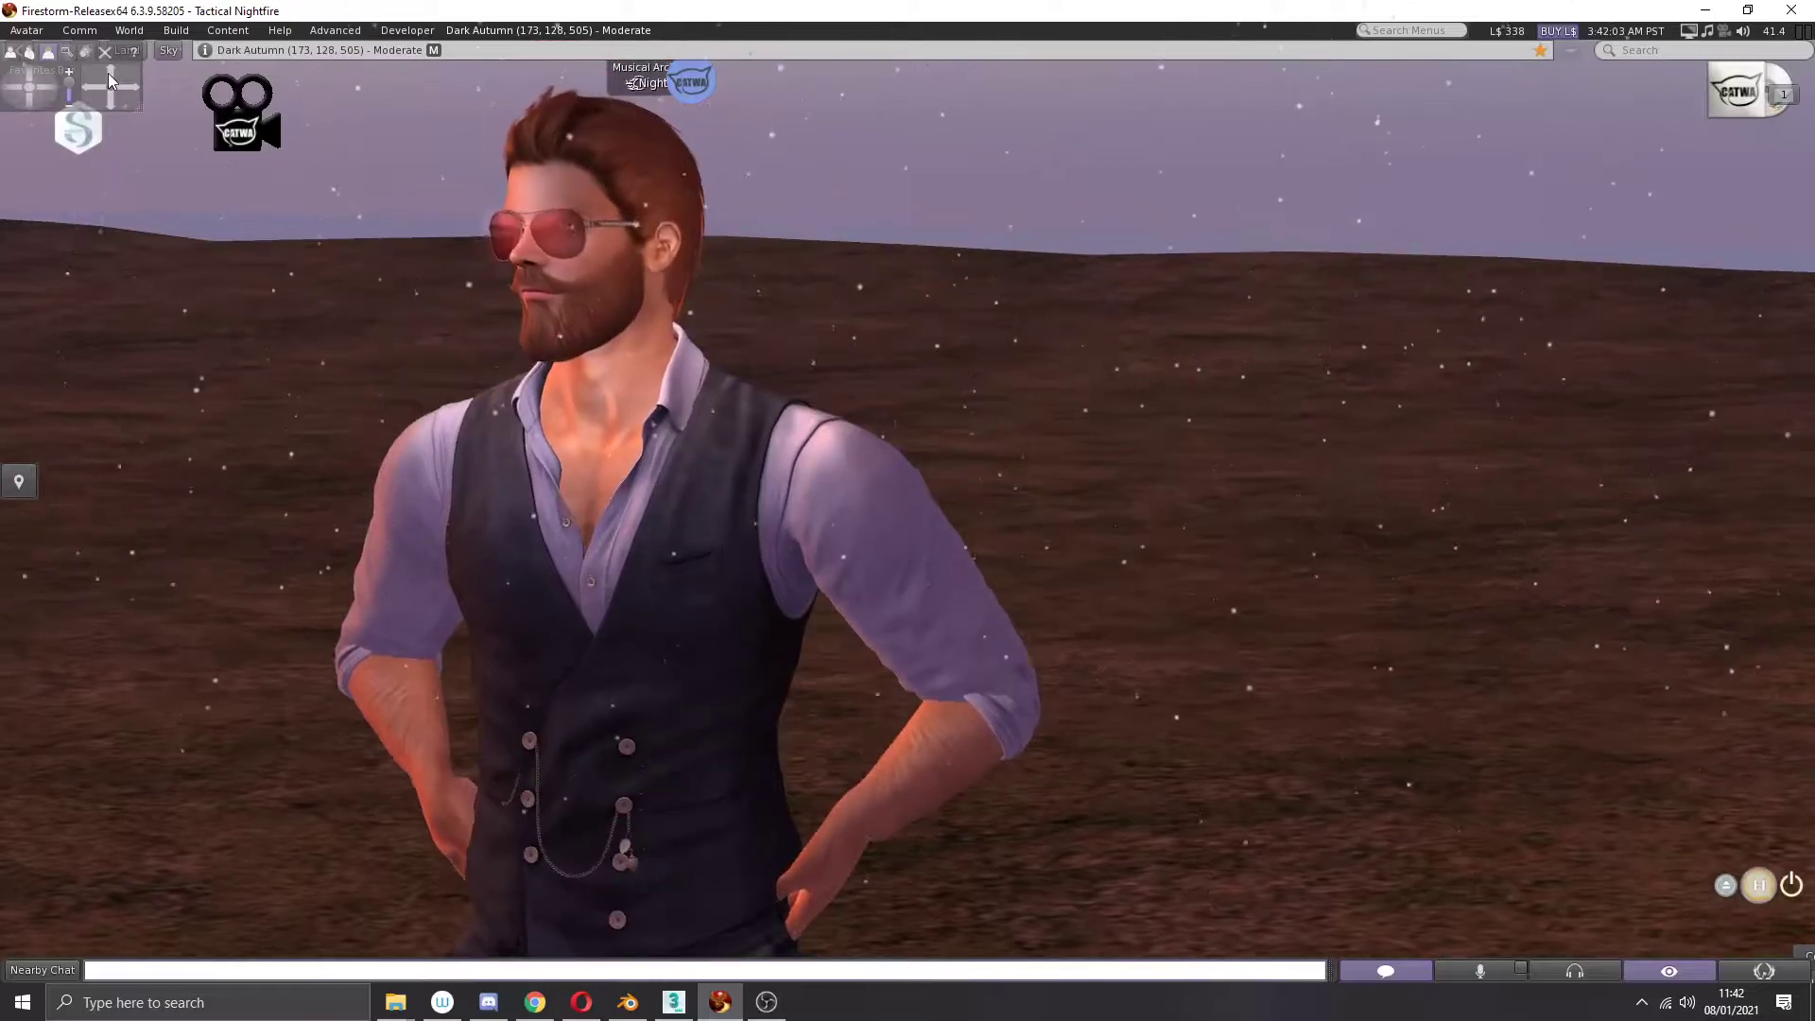
Step: Open the large cube beside the avatar for editing and compare its size and position values with those of the small cube
{"action": "left_click_drag", "start_coordinate": [52, 92], "coordinate": [52, 90]}
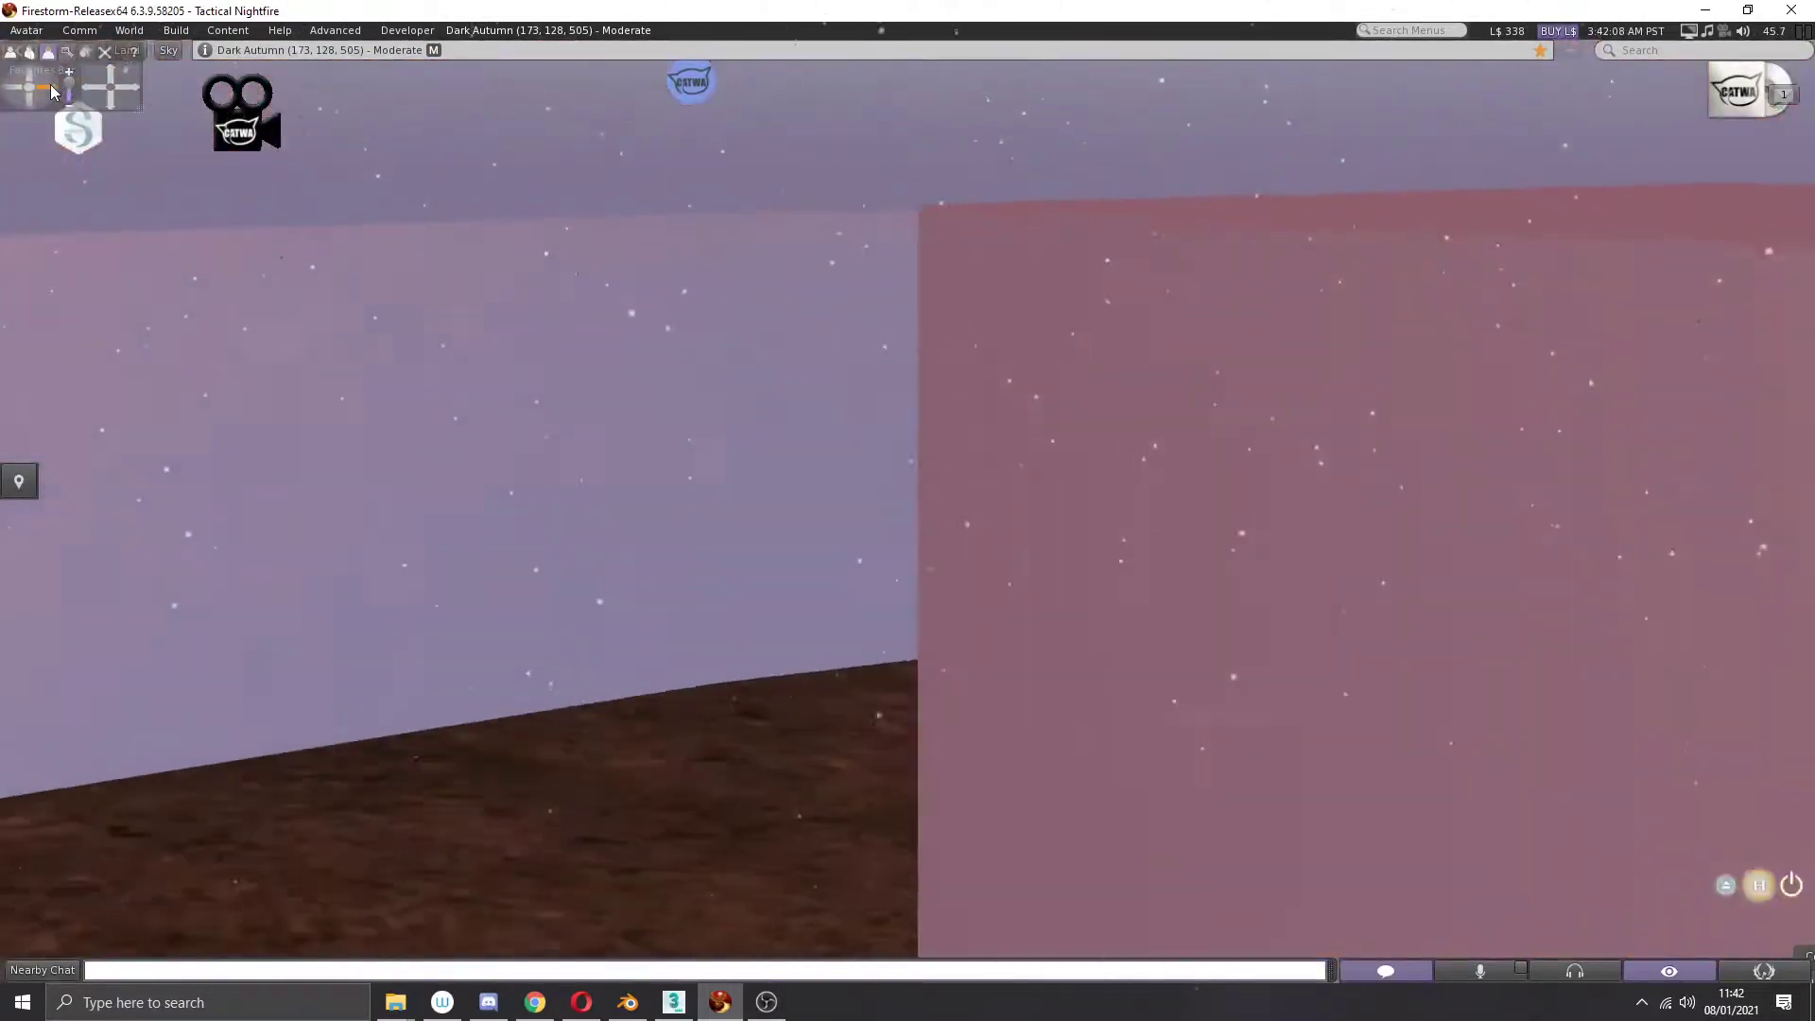
{"action": "scroll", "coordinate": [803, 469], "scroll_direction": "down", "scroll_amount": 6}
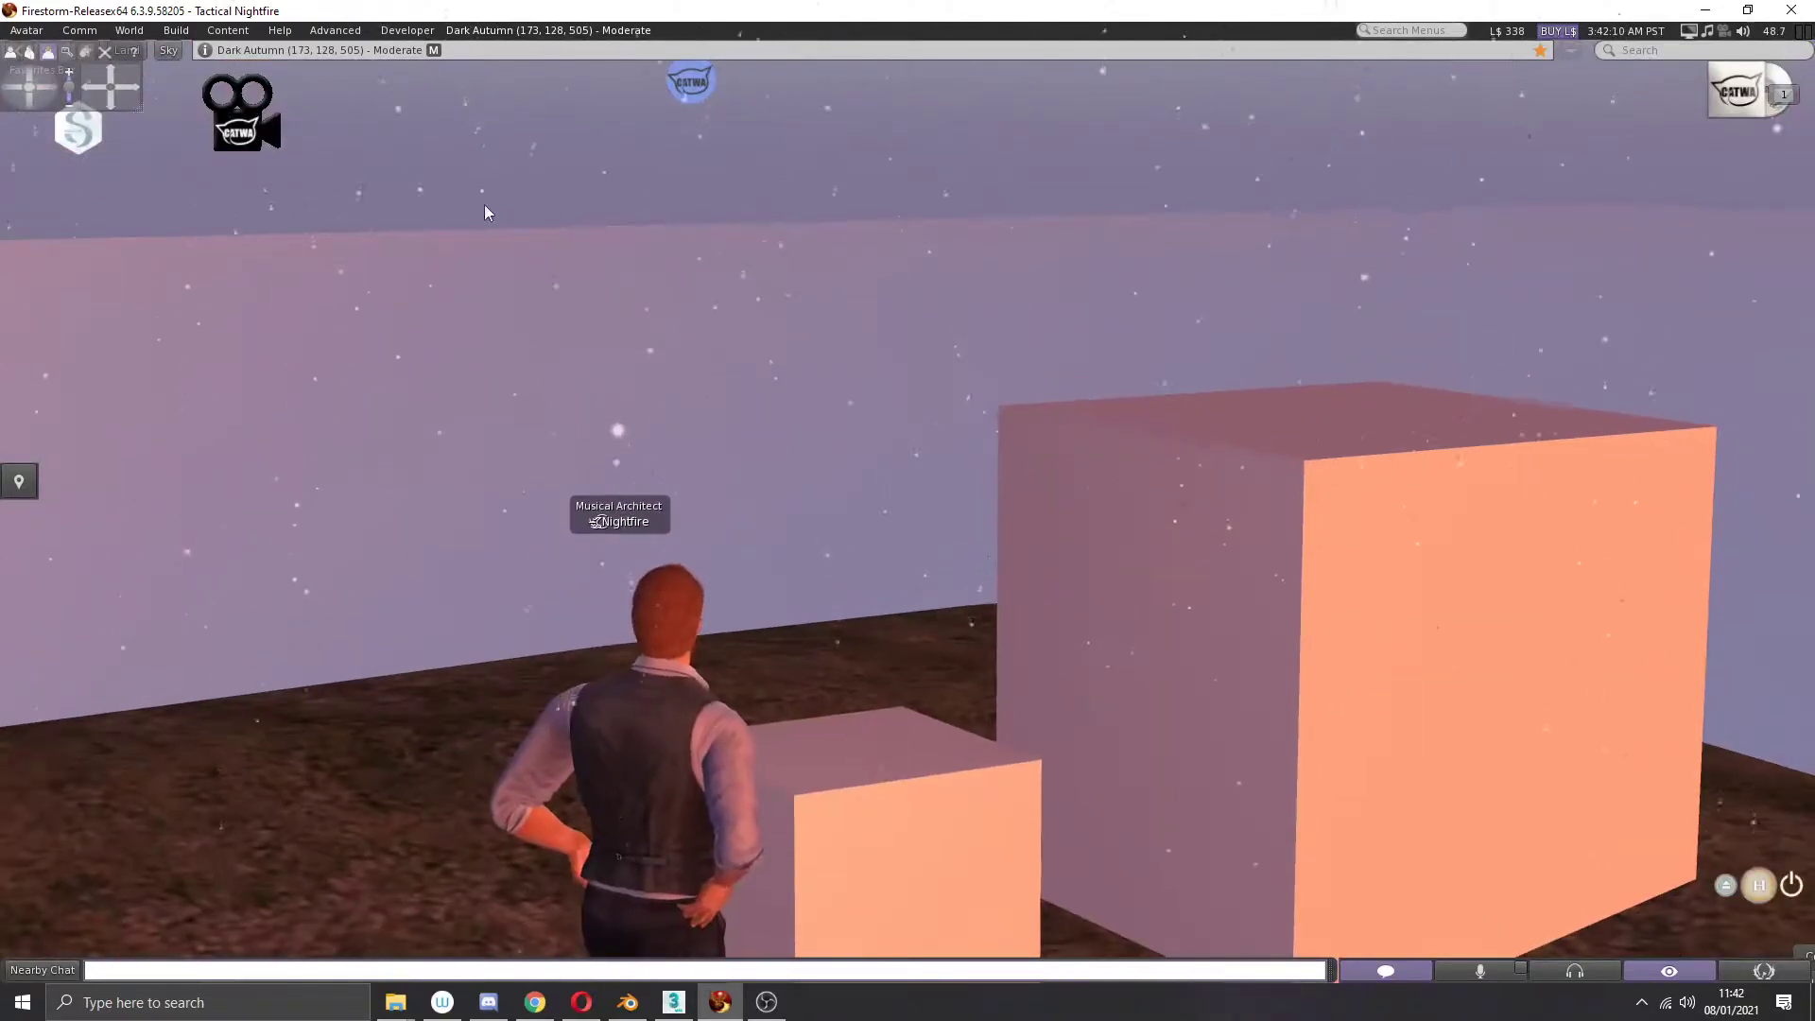
{"action": "left_click", "coordinate": [134, 88]}
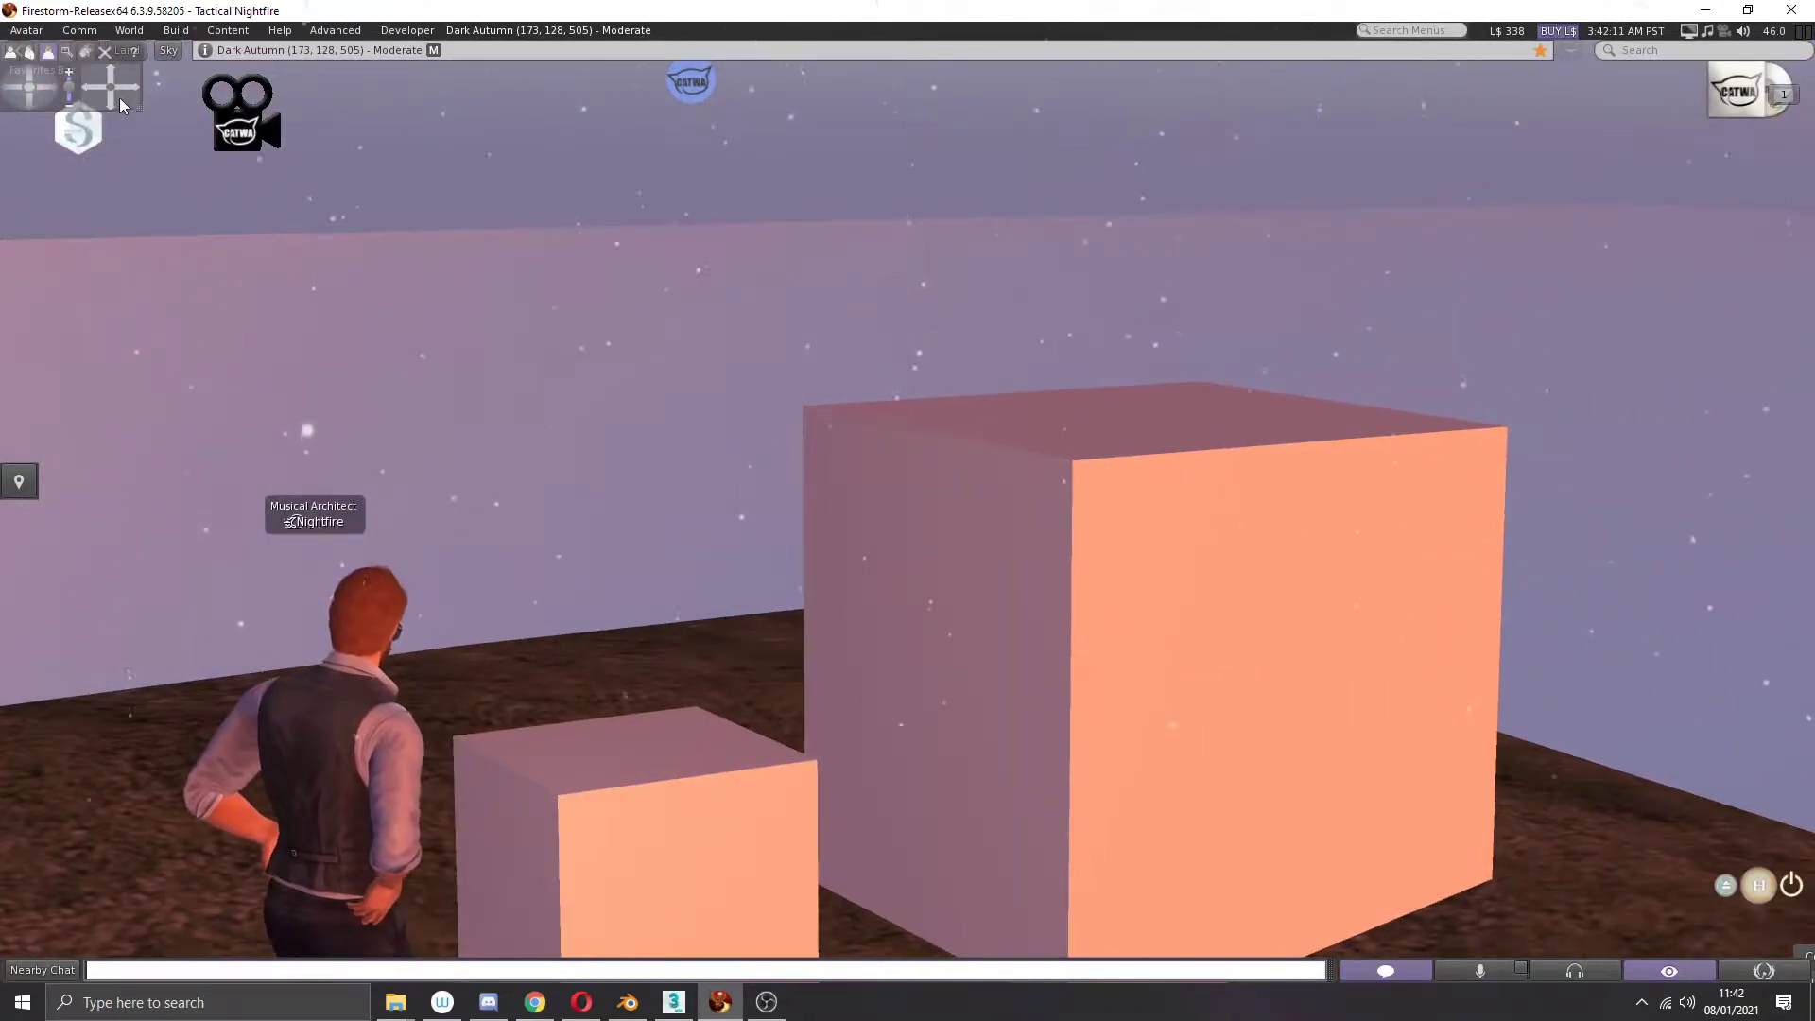
{"action": "mouse_move", "coordinate": [119, 98]}
{"action": "left_mouse_down"}
{"action": "mouse_move", "coordinate": [102, 98]}
{"action": "mouse_move", "coordinate": [127, 83]}
{"action": "left_mouse_up"}
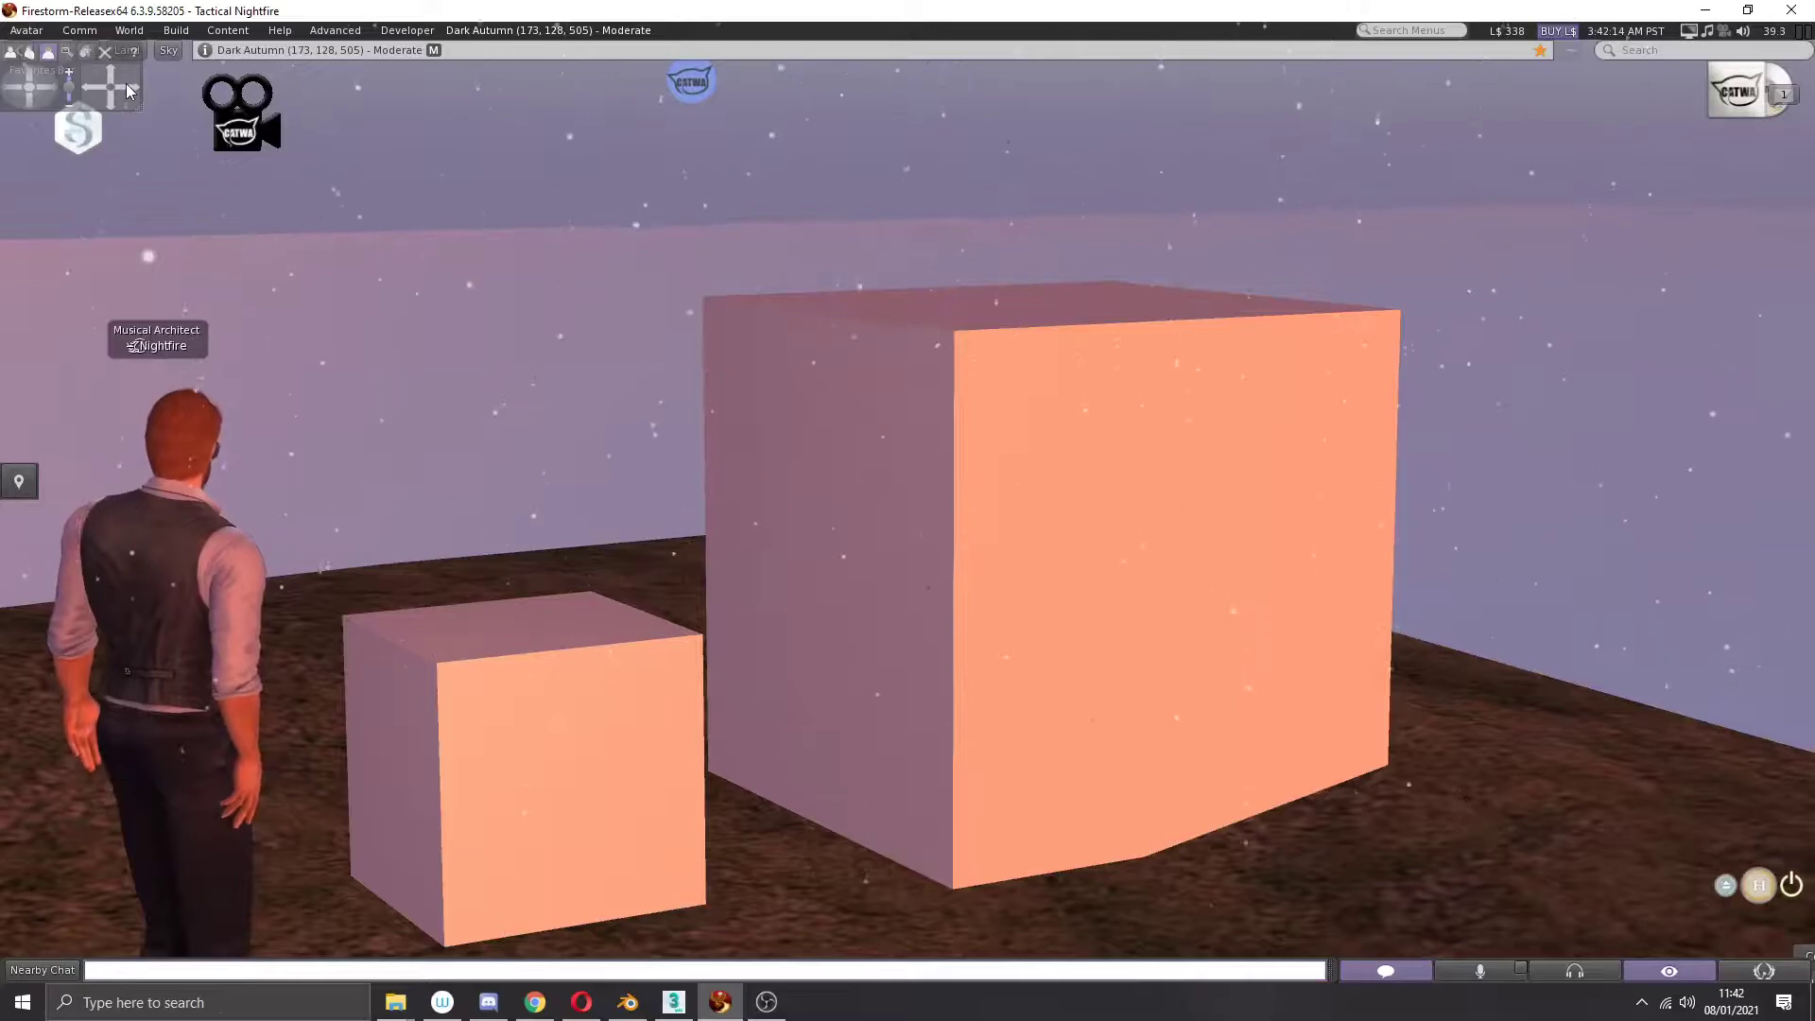
{"action": "right_click", "coordinate": [808, 456]}
{"action": "left_click", "coordinate": [845, 480]}
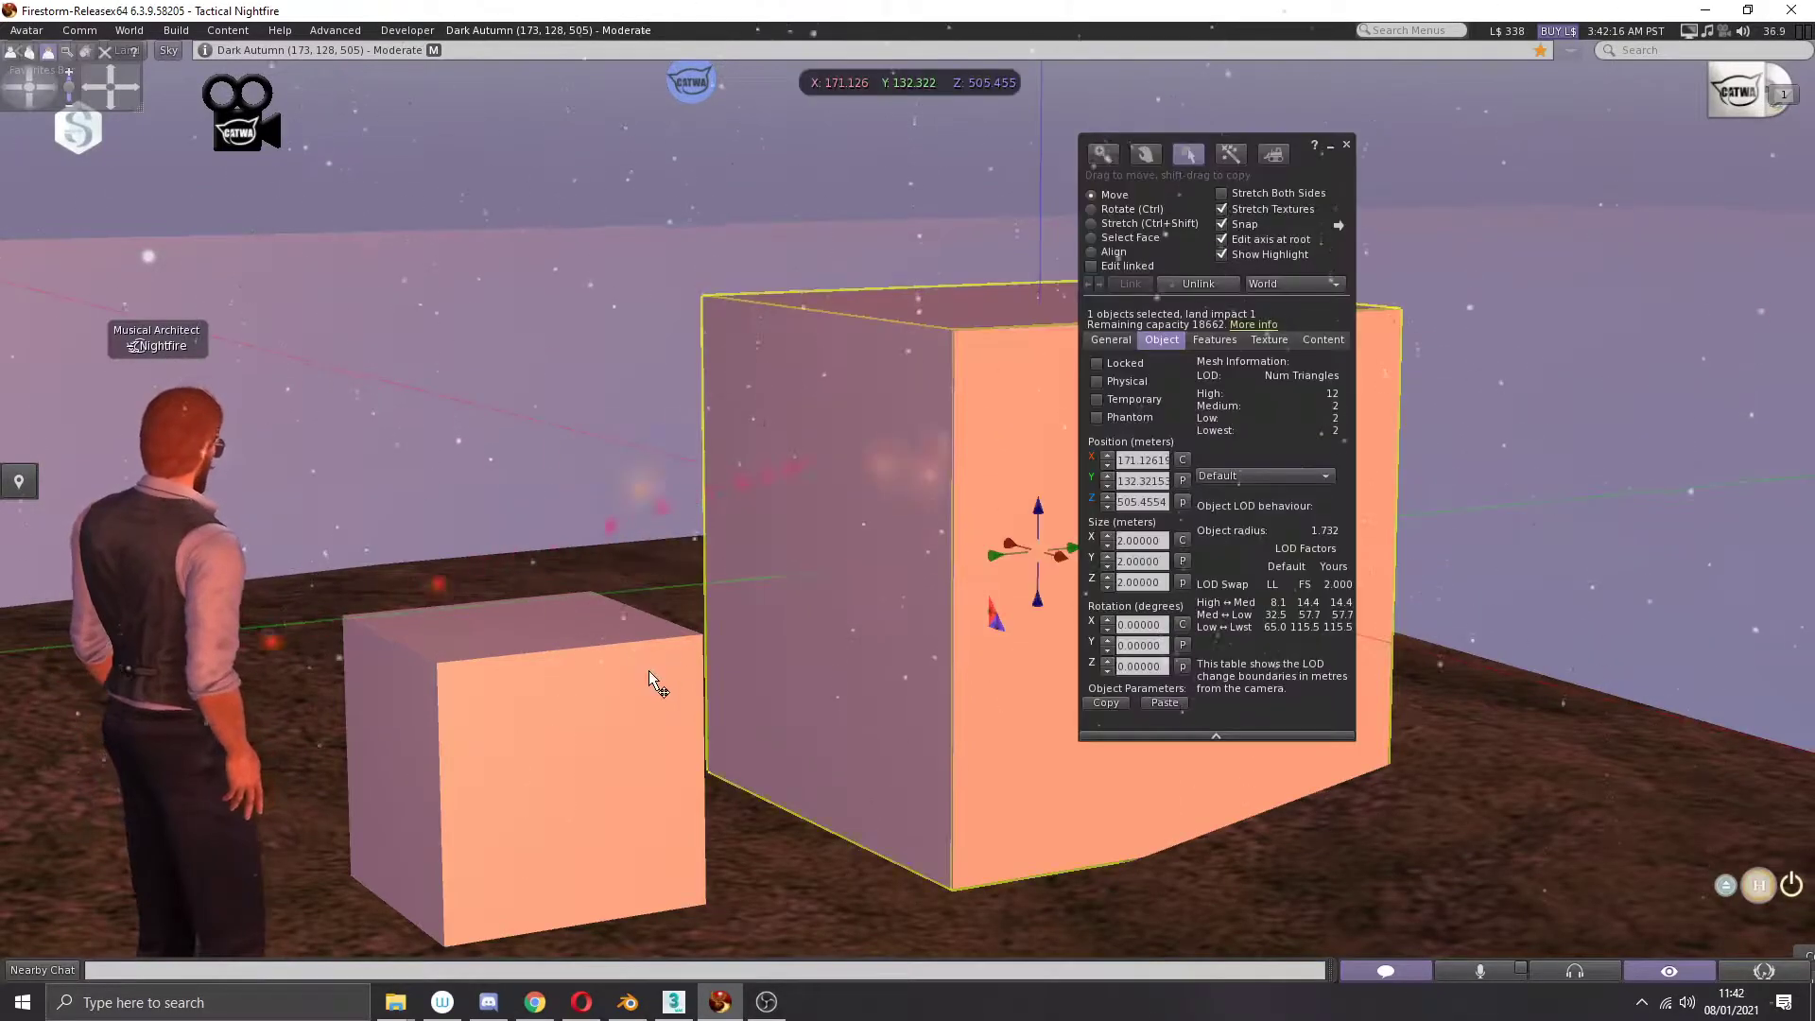
{"action": "left_click", "coordinate": [682, 643]}
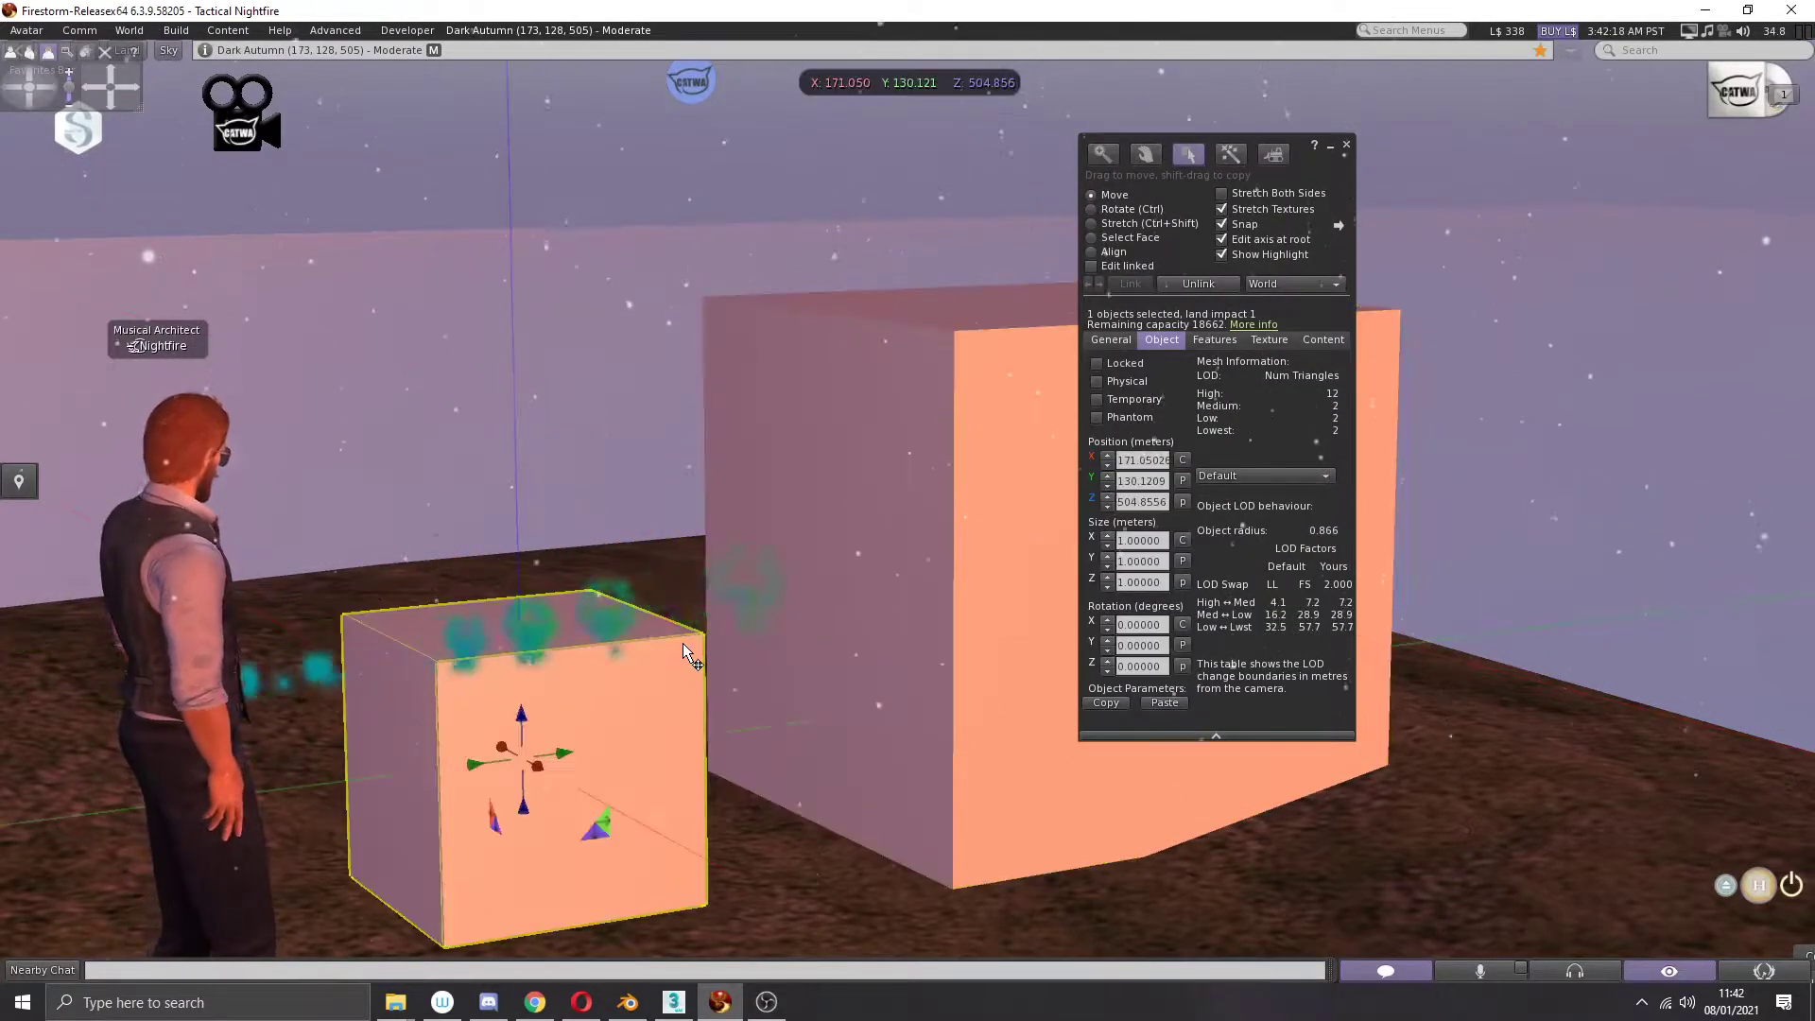
{"action": "left_click", "coordinate": [868, 463]}
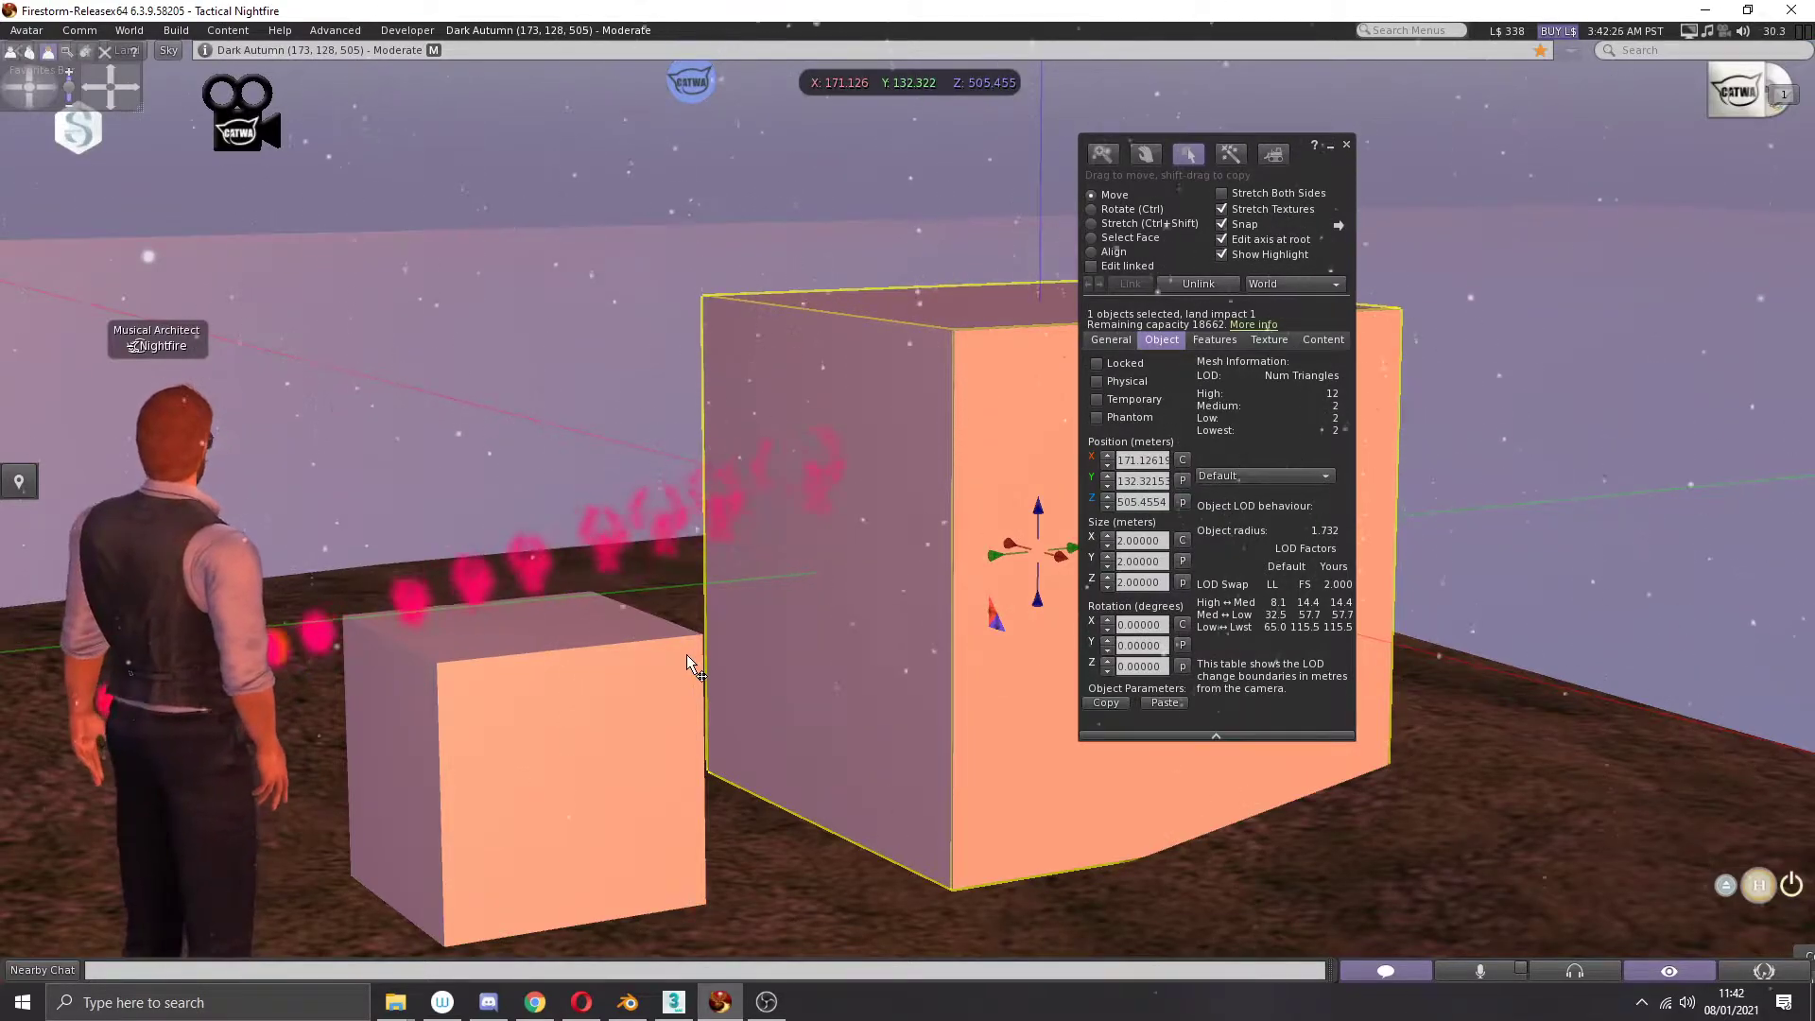
{"action": "left_click", "coordinate": [681, 690]}
{"action": "left_click", "coordinate": [807, 474]}
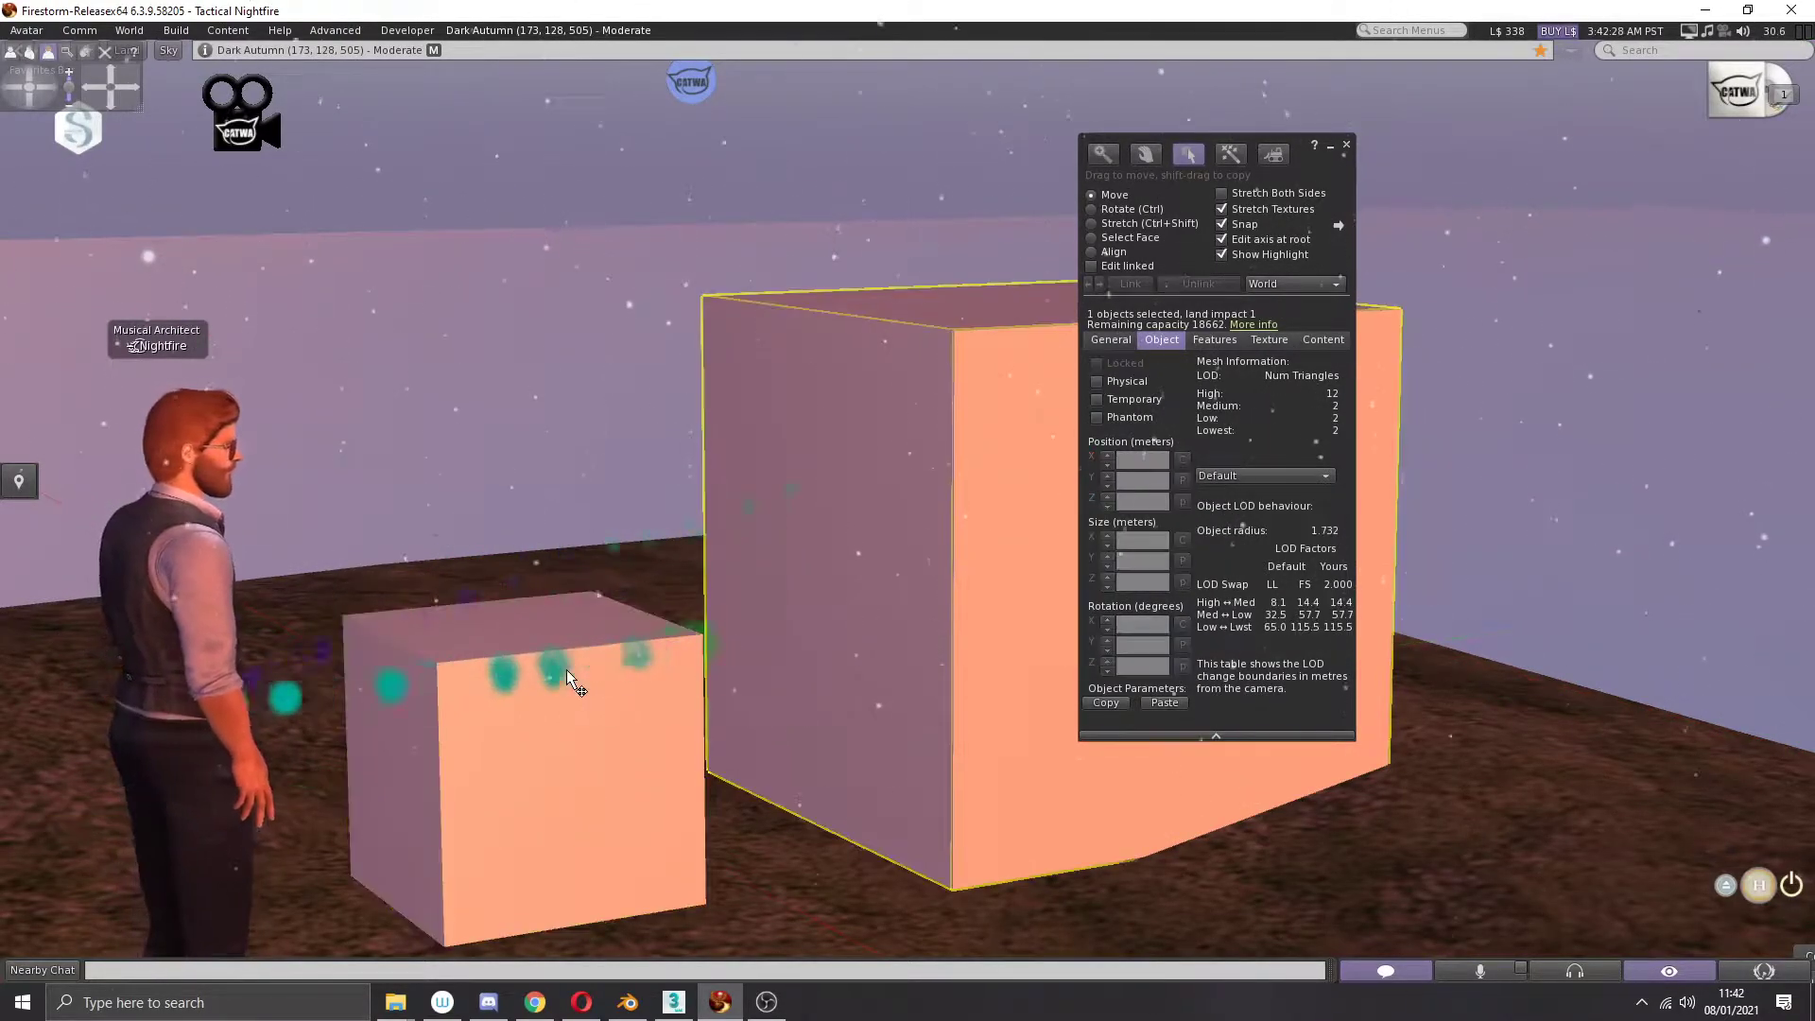
{"action": "left_click", "coordinate": [565, 669]}
{"action": "left_click", "coordinate": [755, 591]}
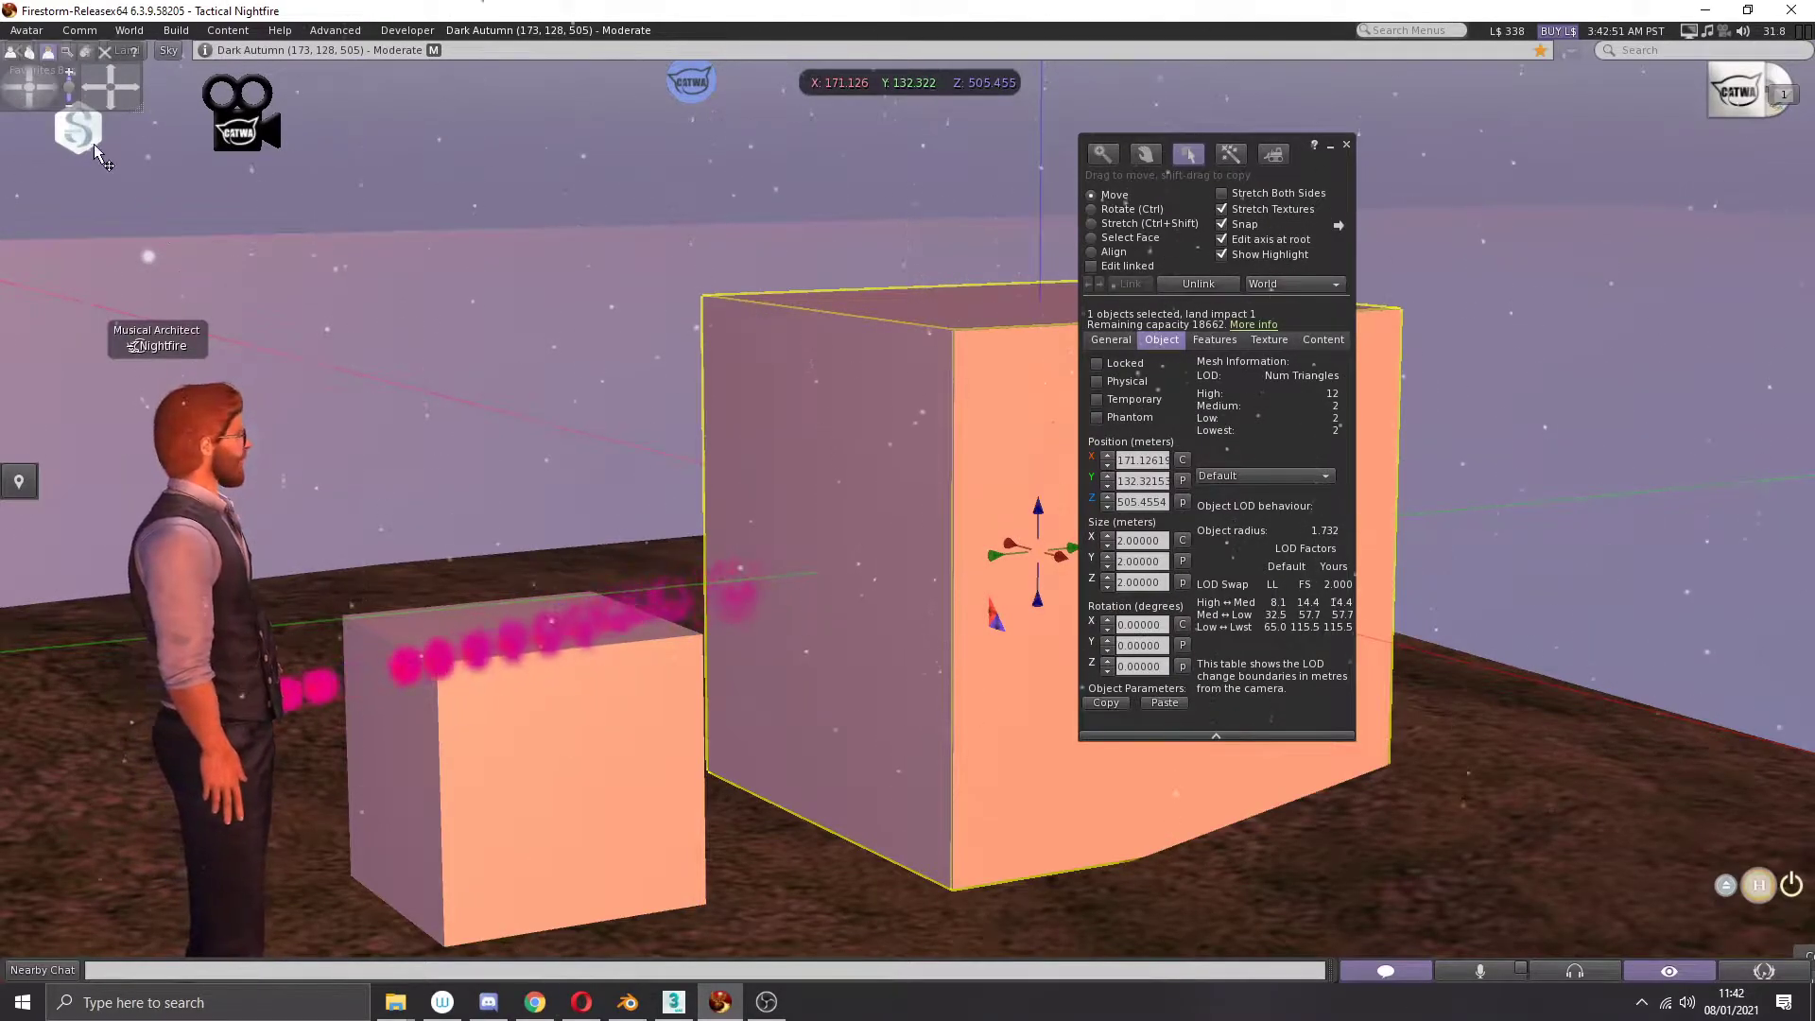
Step: Delete both the large cube and the small cube standing near the avatar
{"action": "left_click", "coordinate": [128, 94]}
{"action": "left_click", "coordinate": [132, 87]}
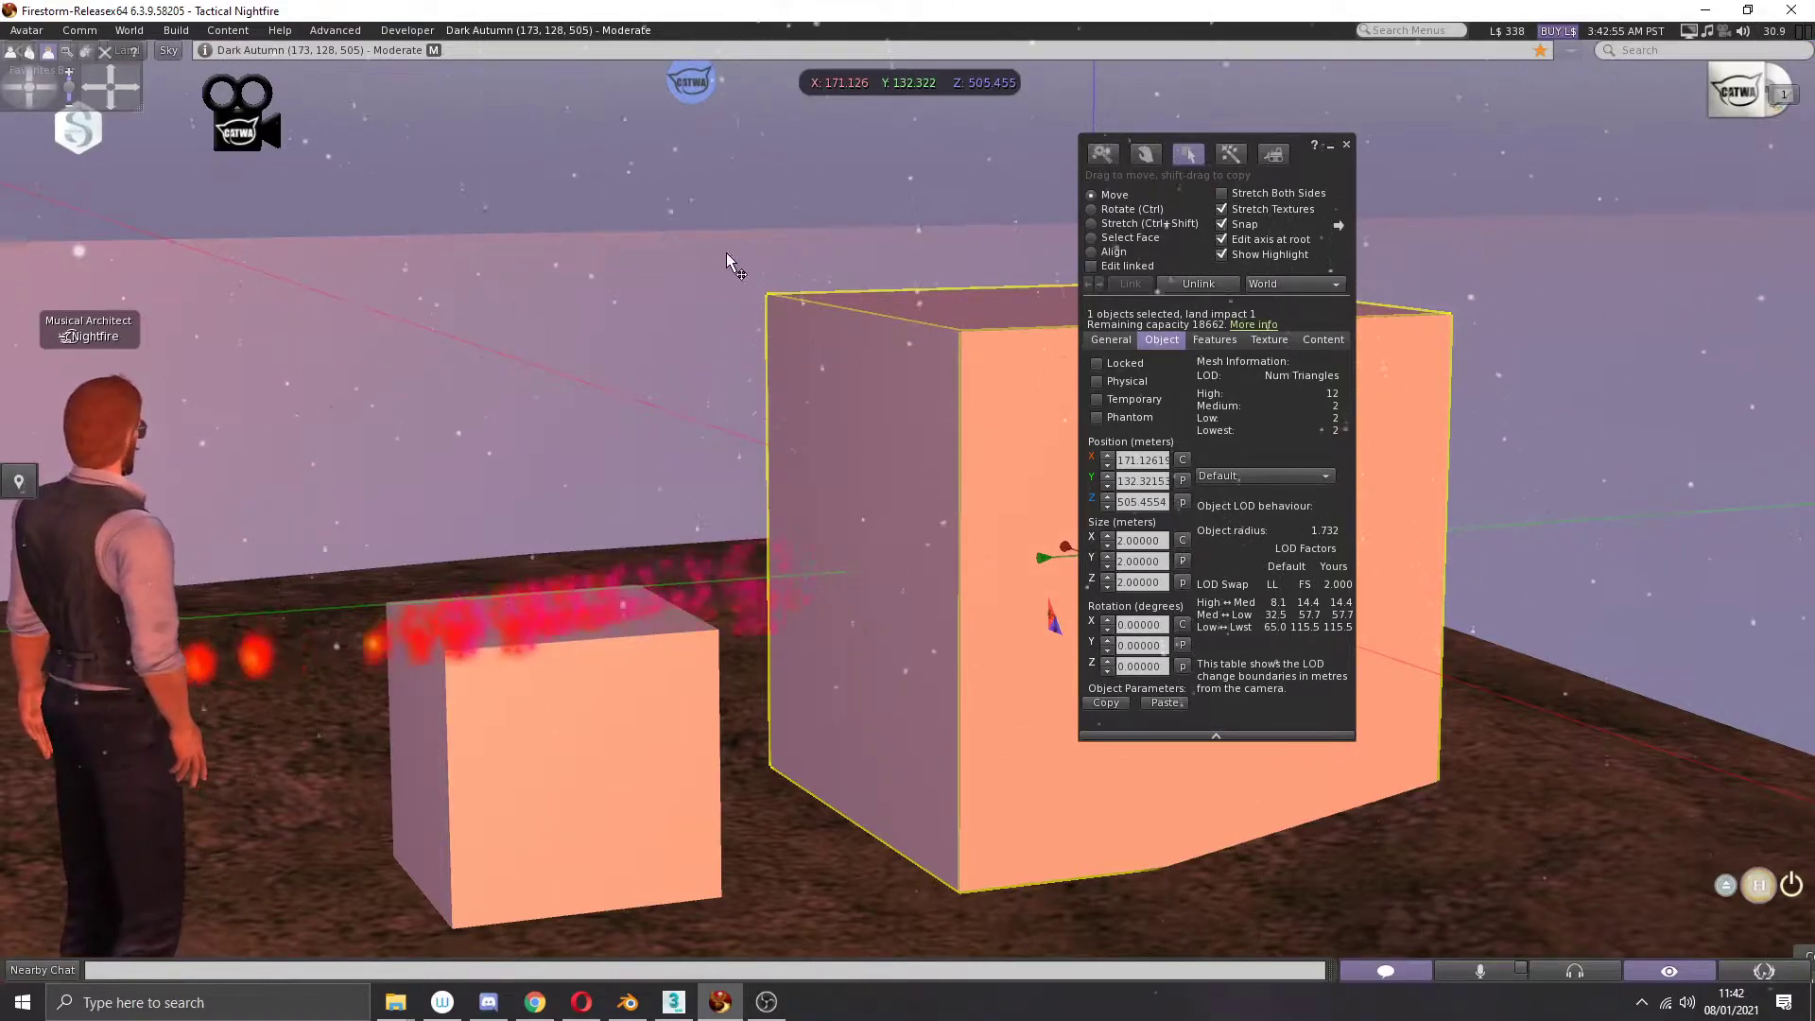
{"action": "left_click", "coordinate": [1346, 148]}
{"action": "right_click", "coordinate": [1055, 527]}
{"action": "left_click", "coordinate": [1085, 575]}
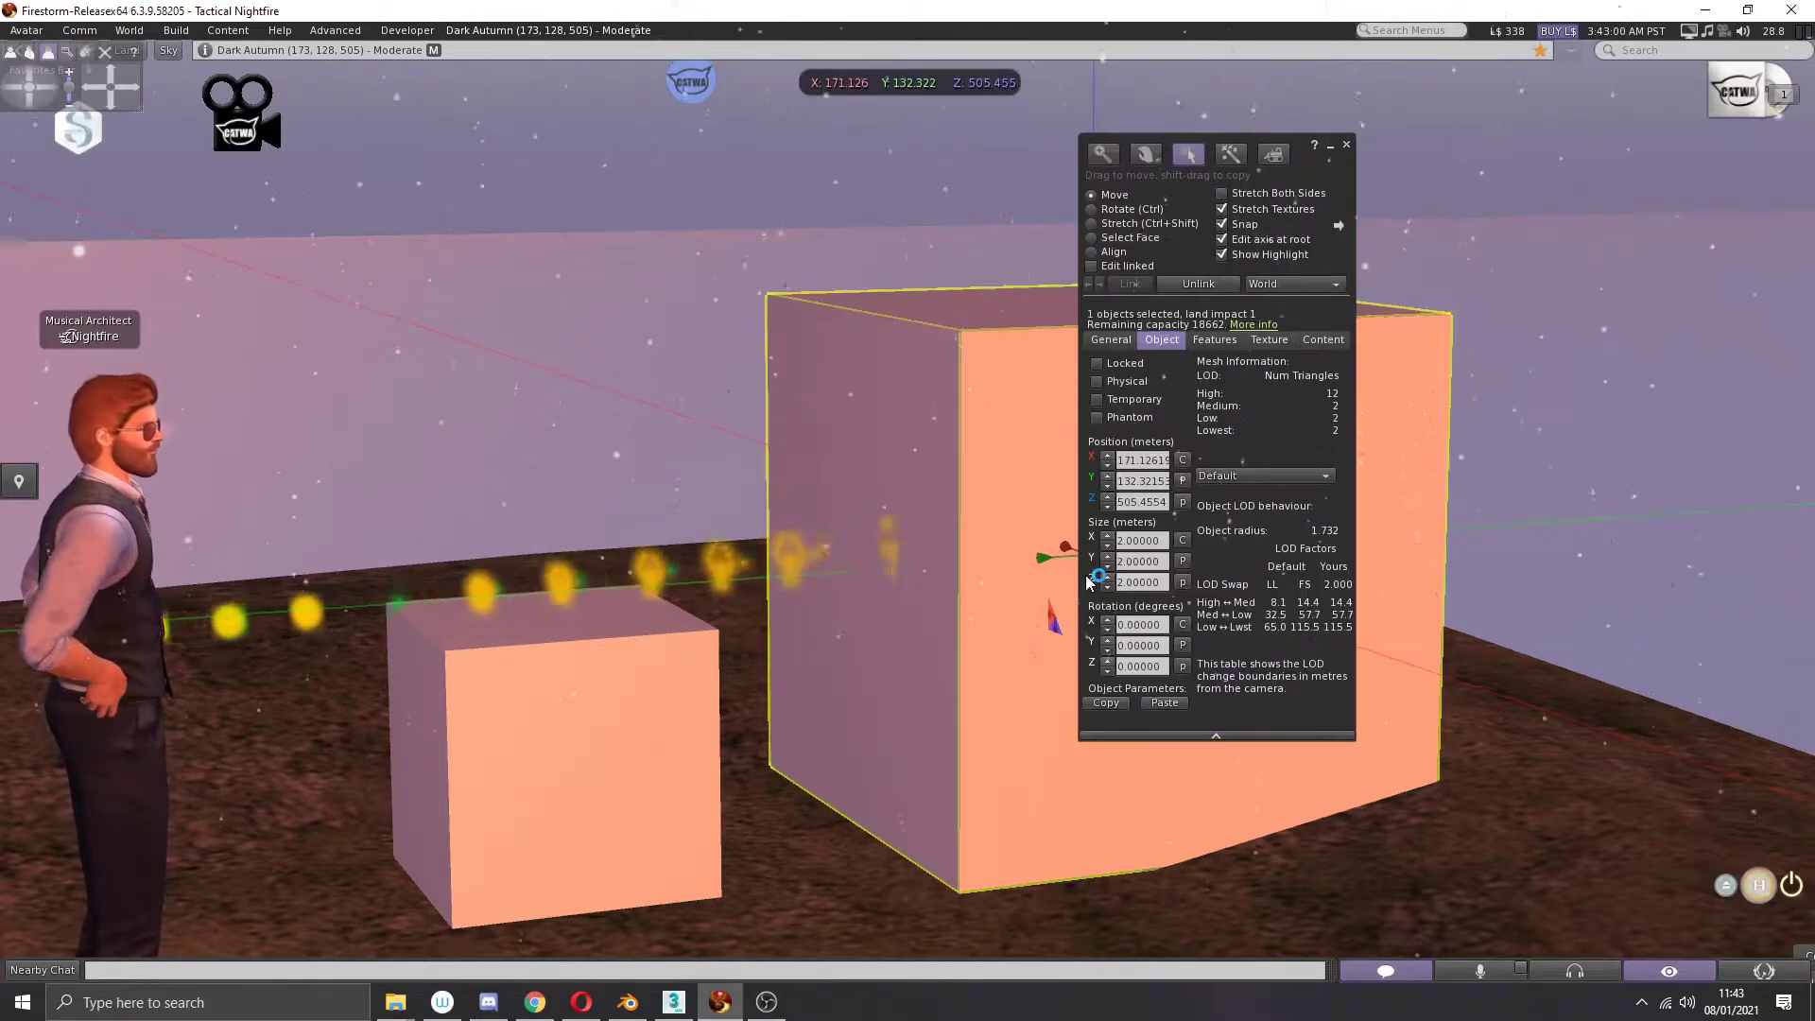
{"action": "key", "text": "Delete"}
{"action": "left_click", "coordinate": [700, 643]}
{"action": "key", "text": "Delete"}
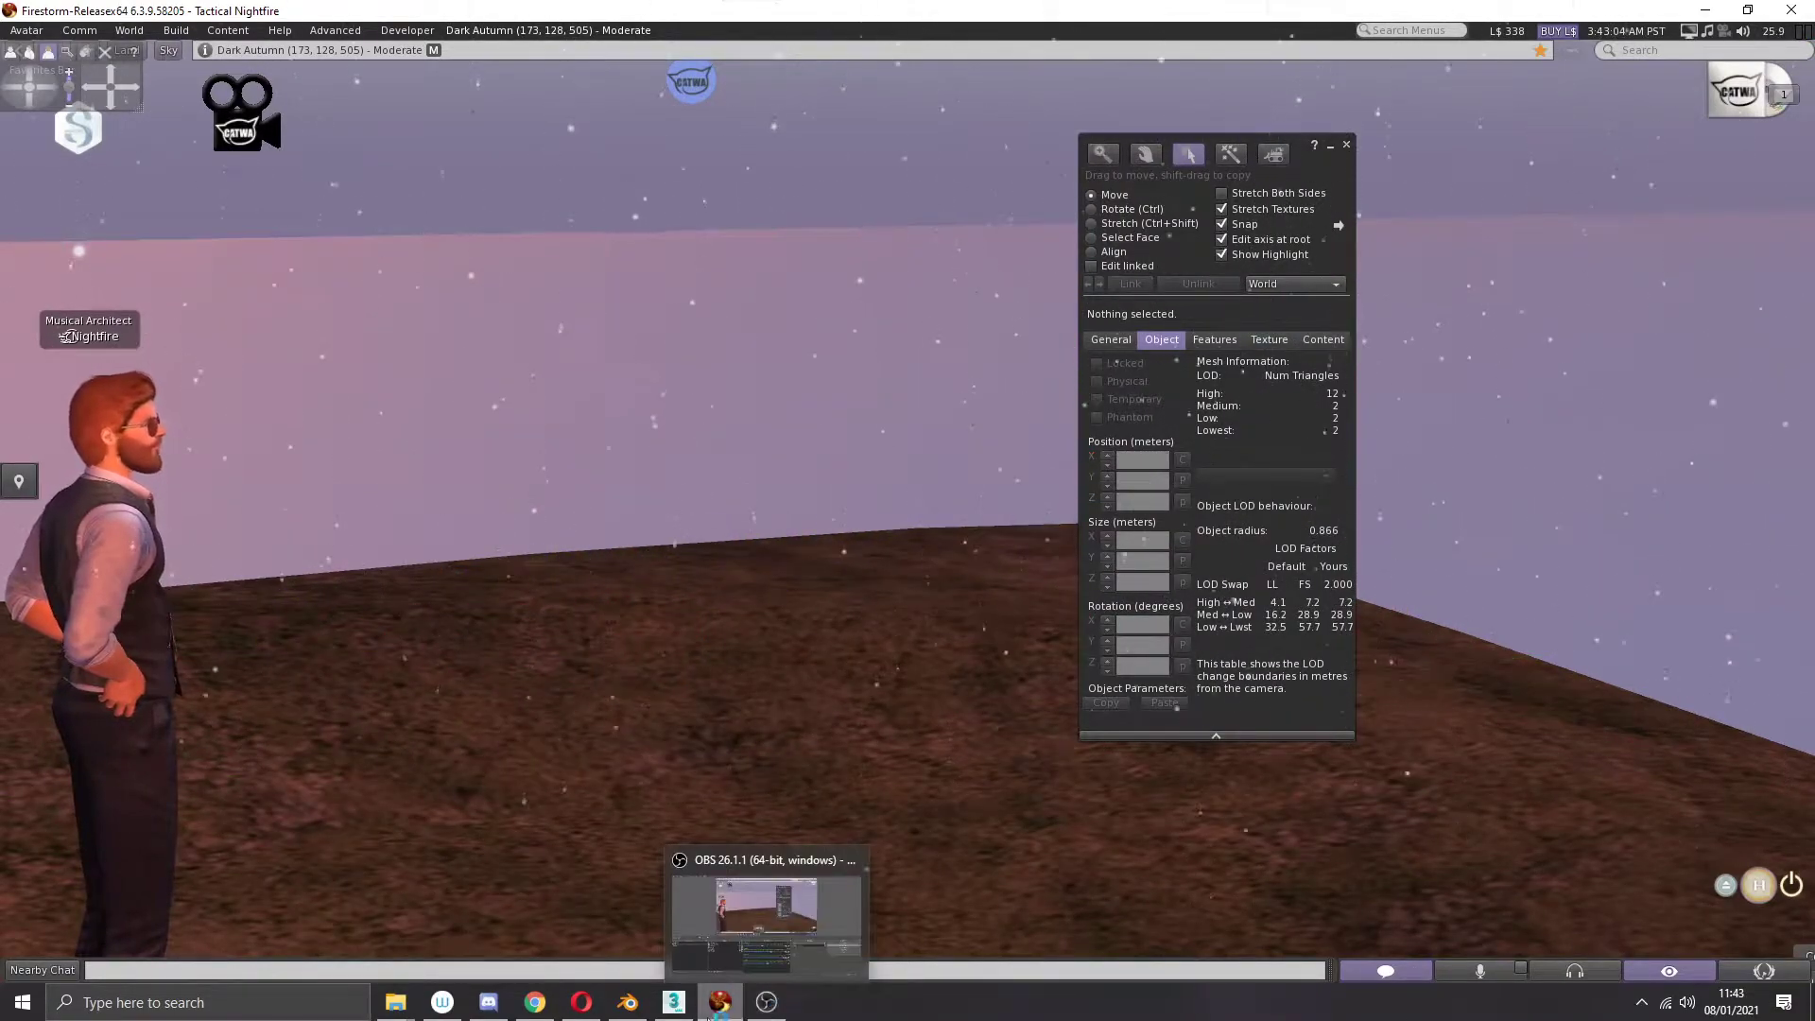
Step: Switch to 3ds Max and examine the female character model standing on the ground plane
{"action": "left_click", "coordinate": [627, 1001]}
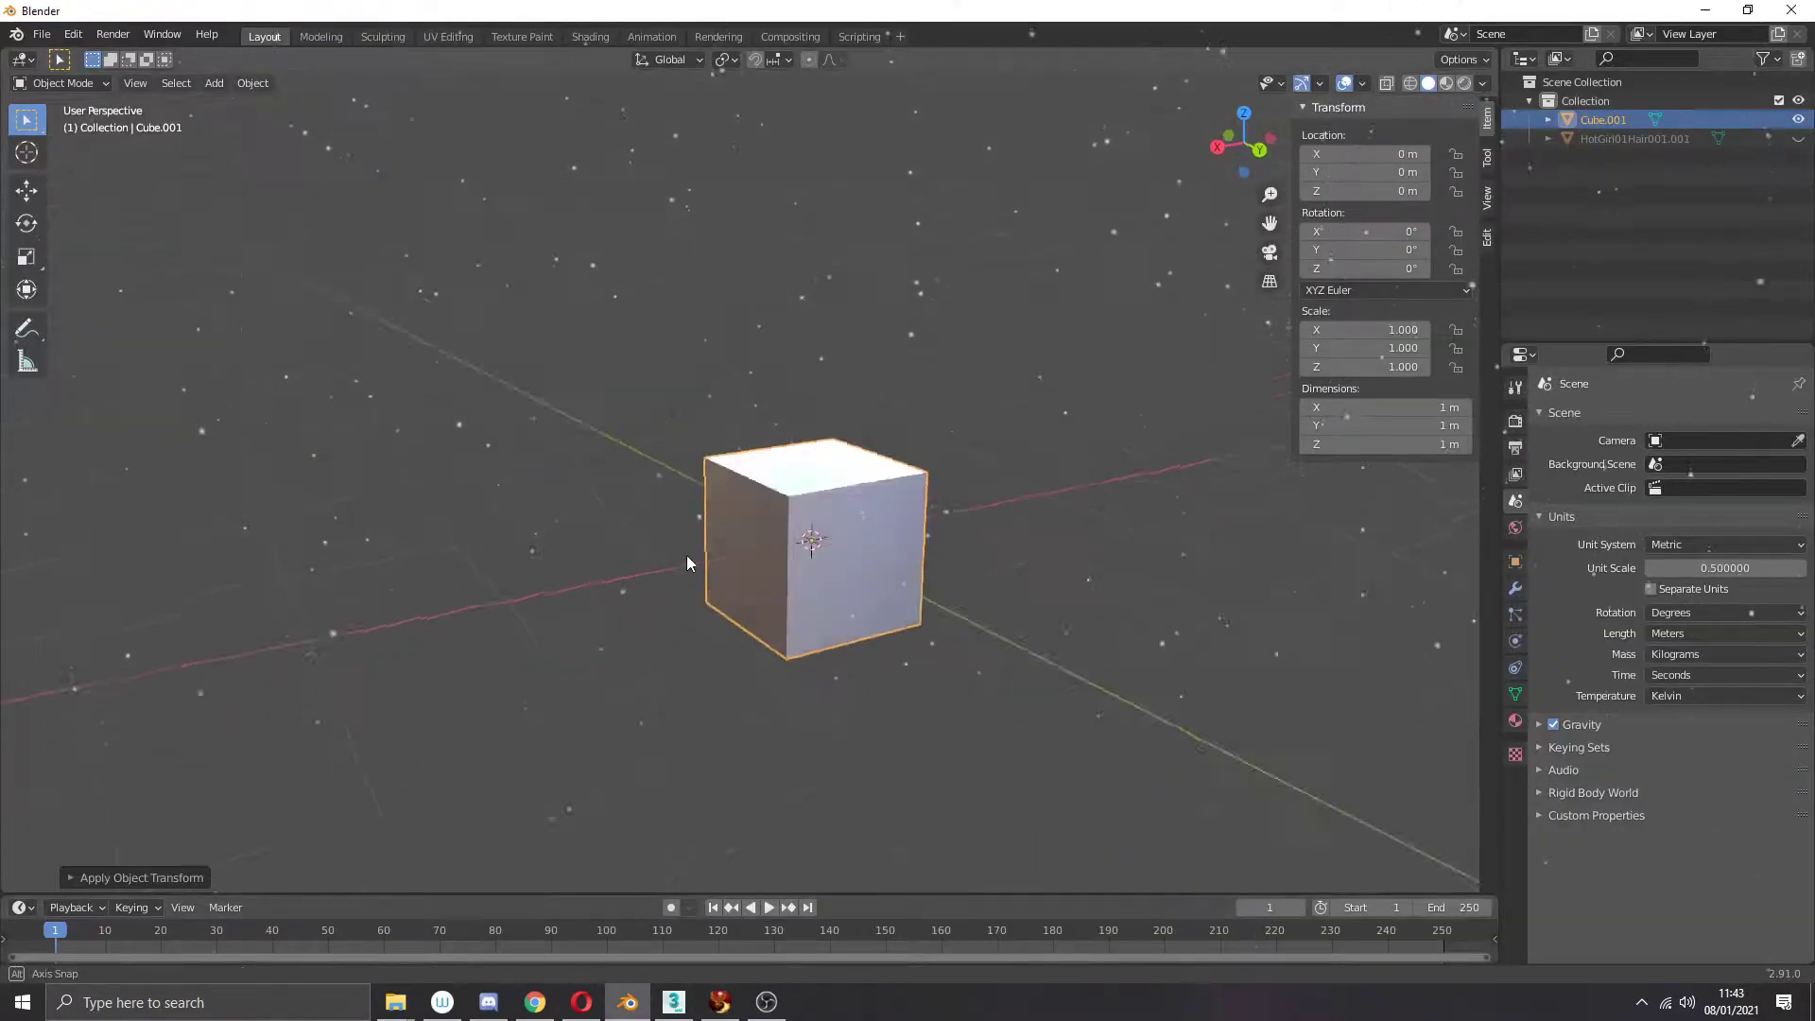
{"action": "left_click", "coordinate": [674, 1001]}
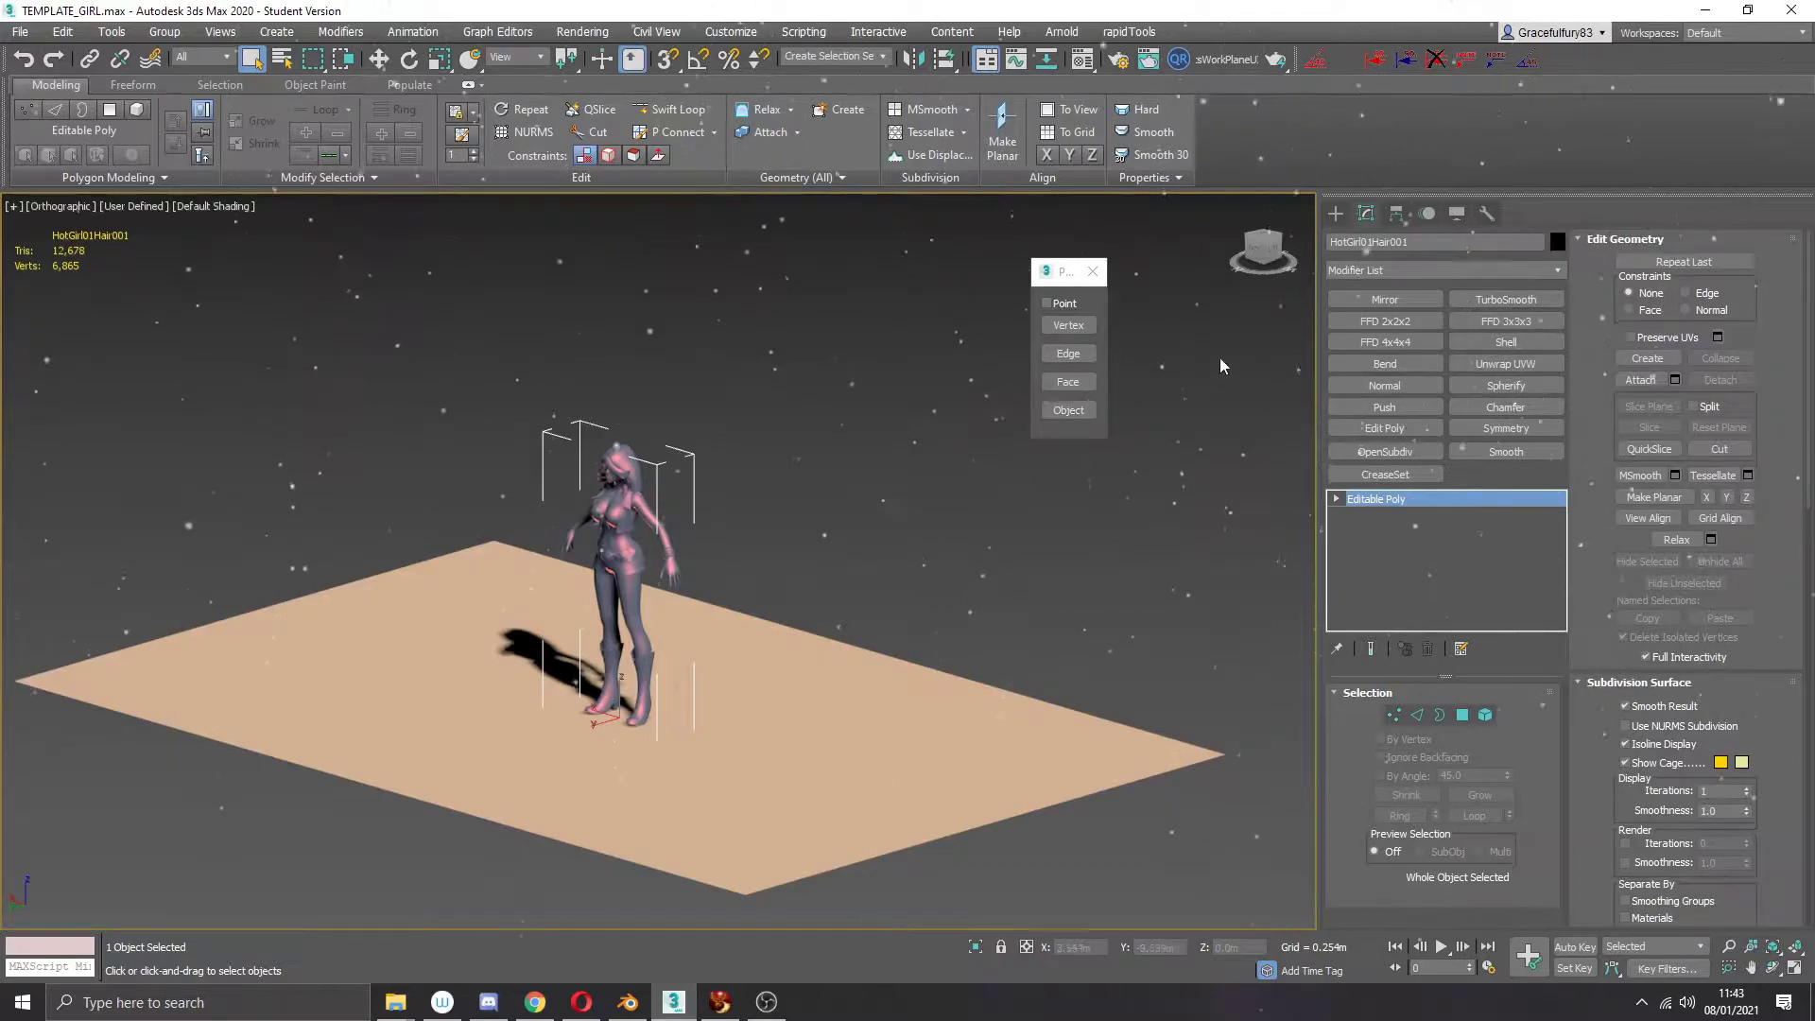
{"action": "mouse_move", "coordinate": [665, 594]}
{"action": "middle_mouse_down"}
{"action": "mouse_move", "coordinate": [634, 573]}
{"action": "mouse_move", "coordinate": [639, 539]}
{"action": "mouse_move", "coordinate": [653, 580]}
{"action": "middle_mouse_up"}
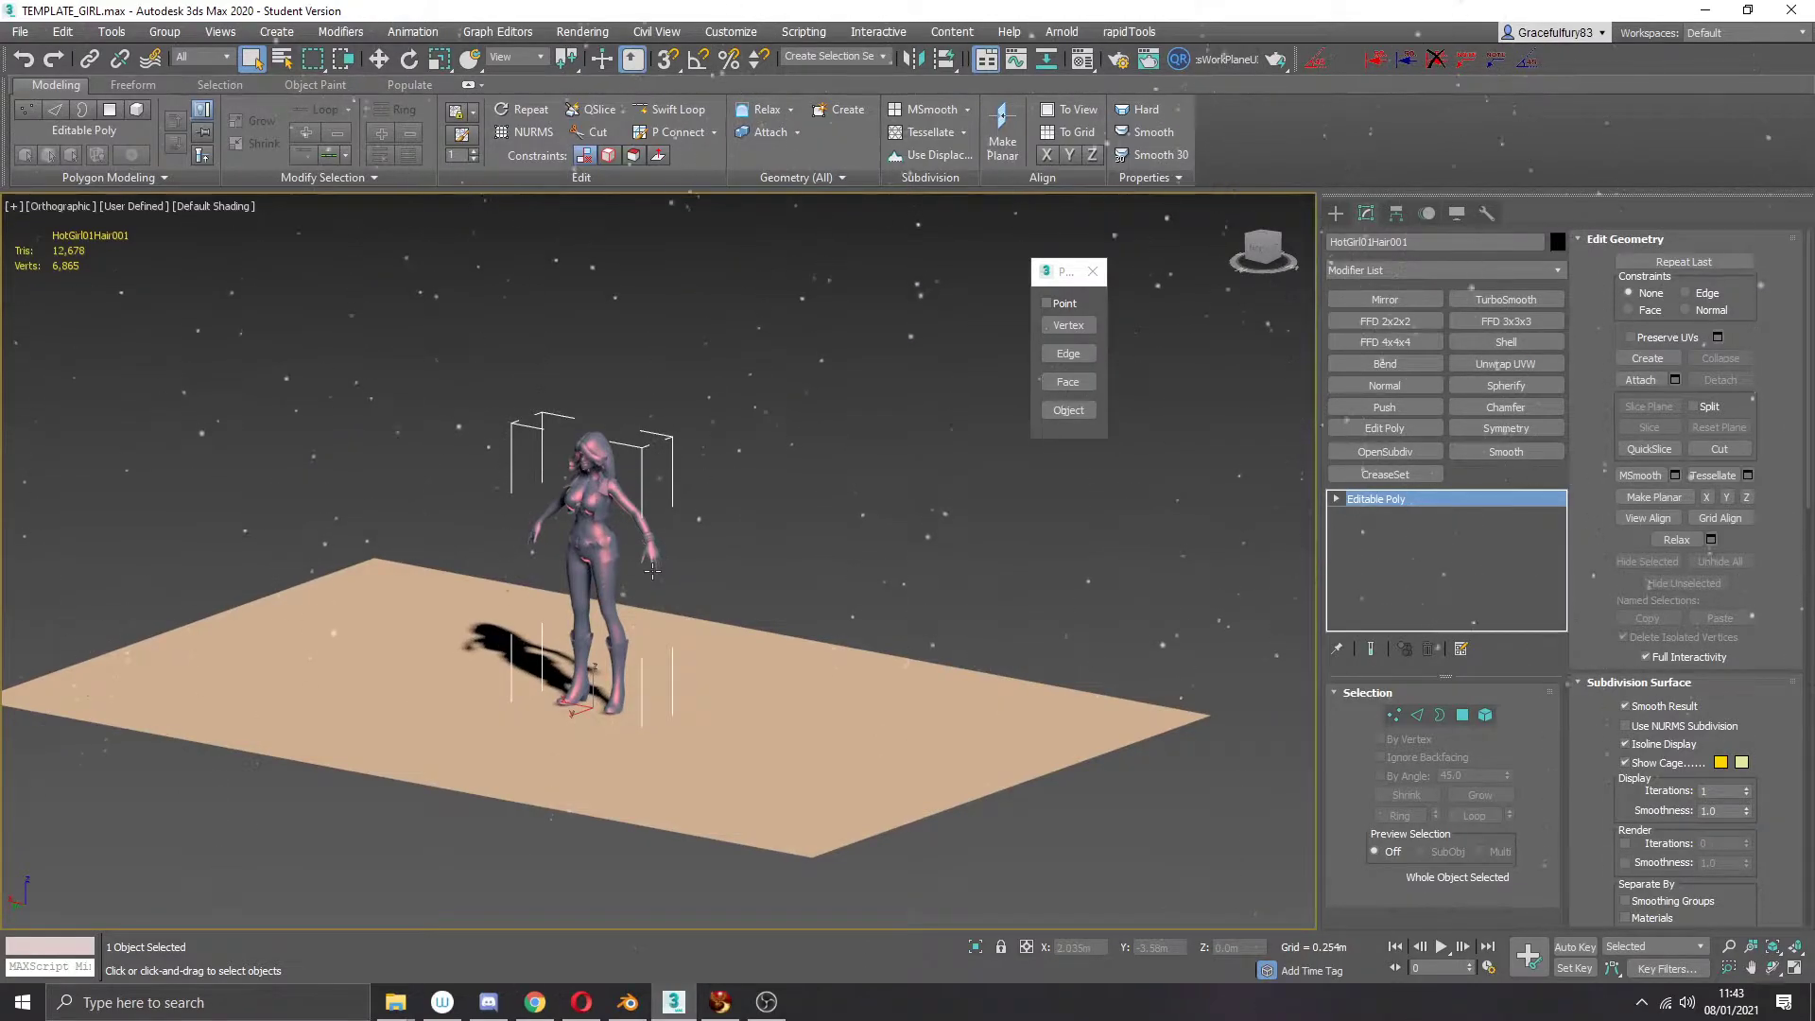
{"action": "scroll", "coordinate": [652, 570], "scroll_direction": "up", "scroll_amount": 2}
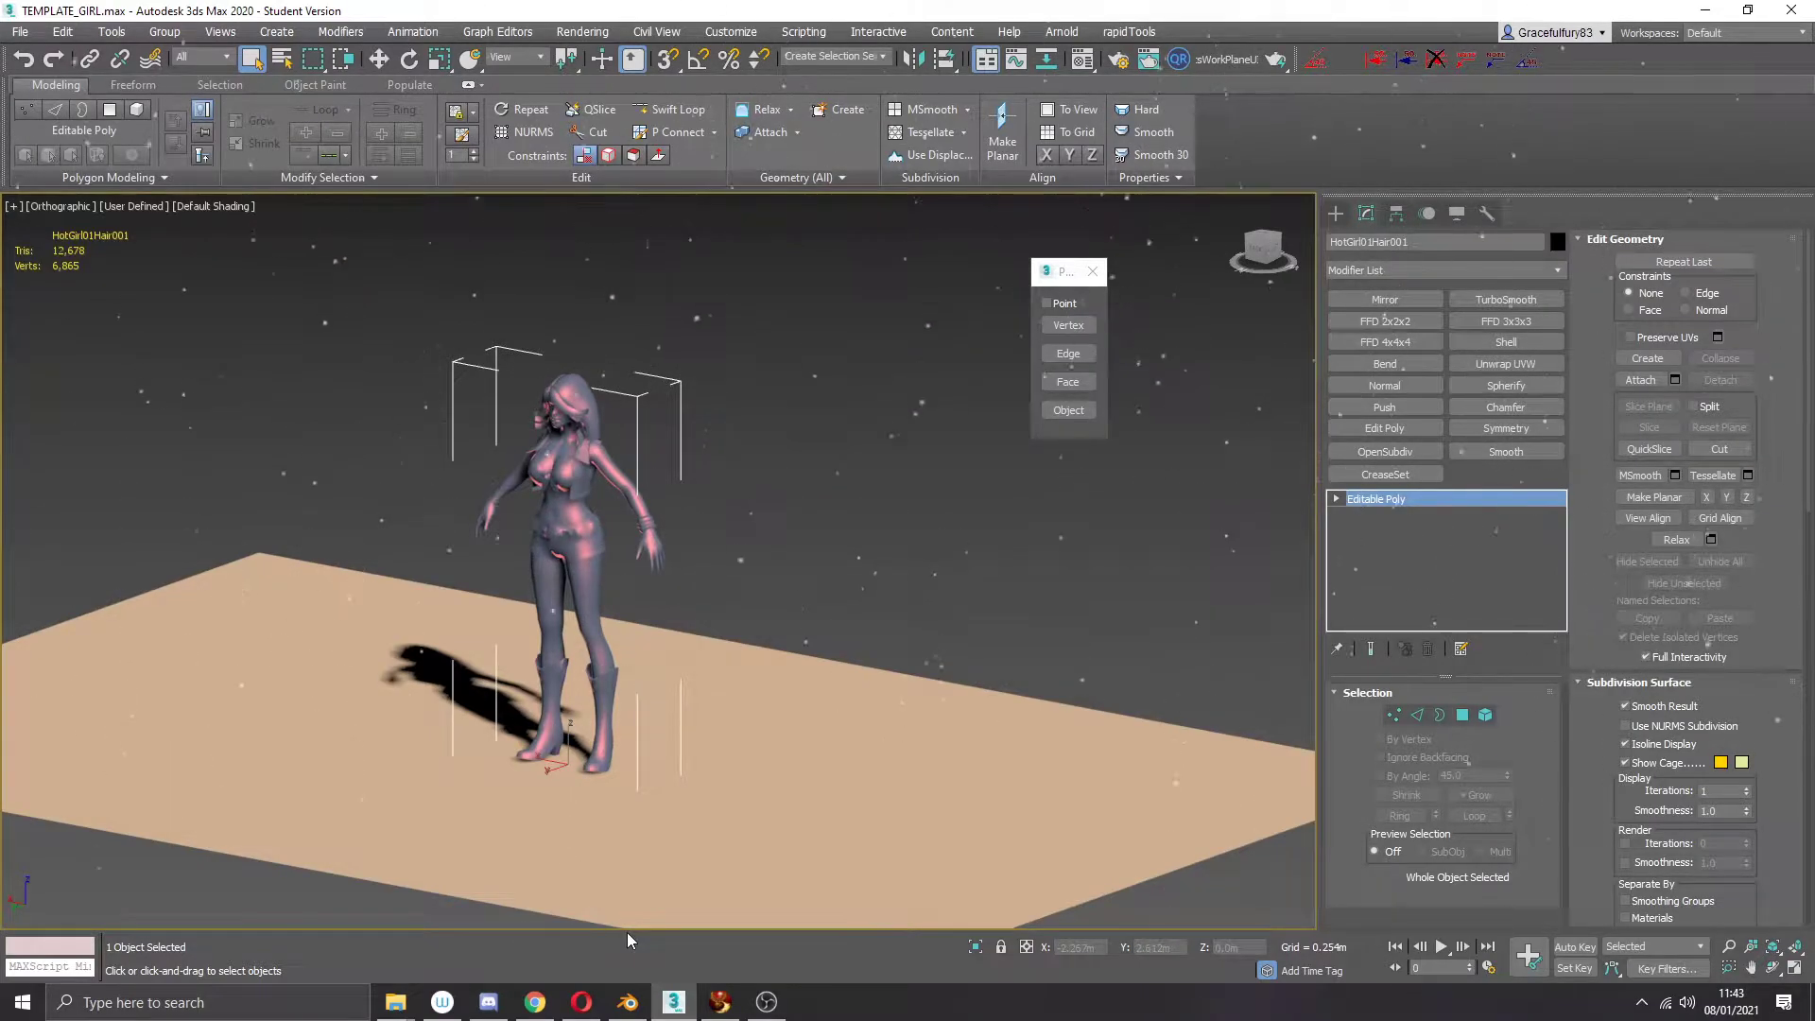
Step: Switch to Blender and set the scene's unit scale to 1
{"action": "left_click", "coordinate": [630, 995]}
{"action": "mouse_move", "coordinate": [905, 673]}
{"action": "middle_mouse_down"}
{"action": "mouse_move", "coordinate": [866, 639]}
{"action": "mouse_move", "coordinate": [907, 661]}
{"action": "middle_mouse_up"}
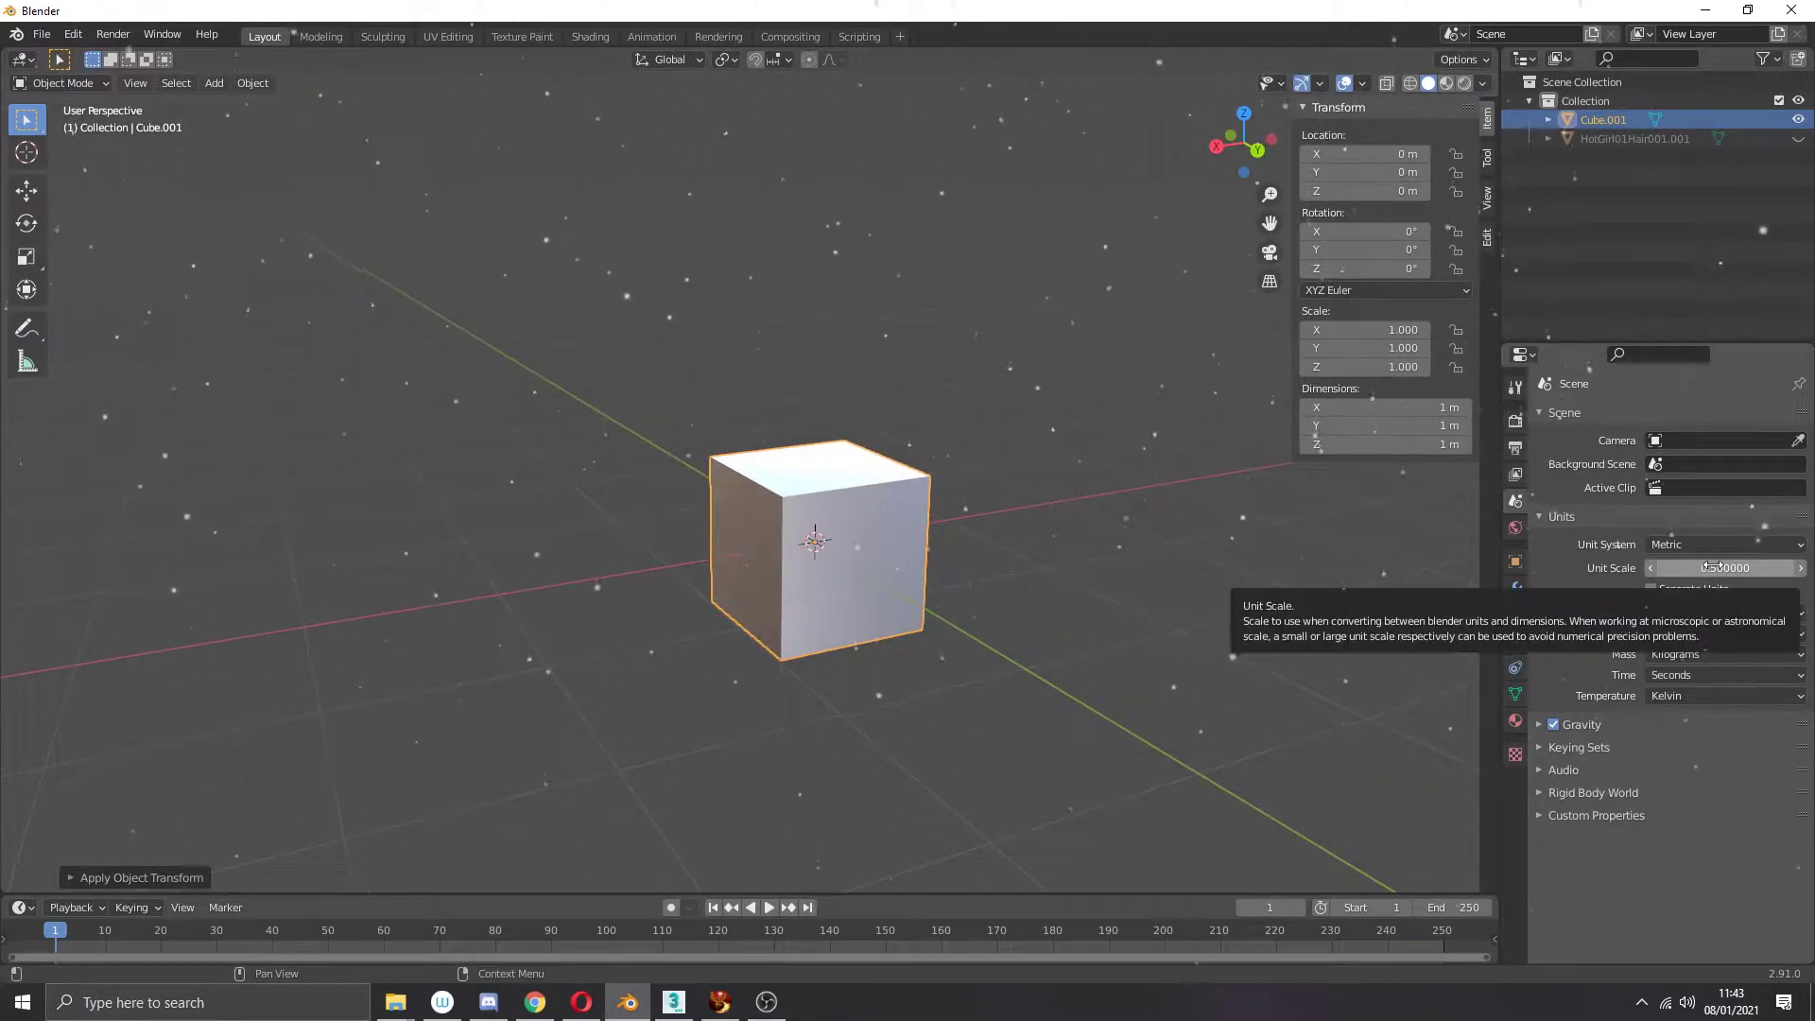
{"action": "left_click", "coordinate": [1713, 566]}
{"action": "type", "text": "1"}
{"action": "key", "text": "Return"}
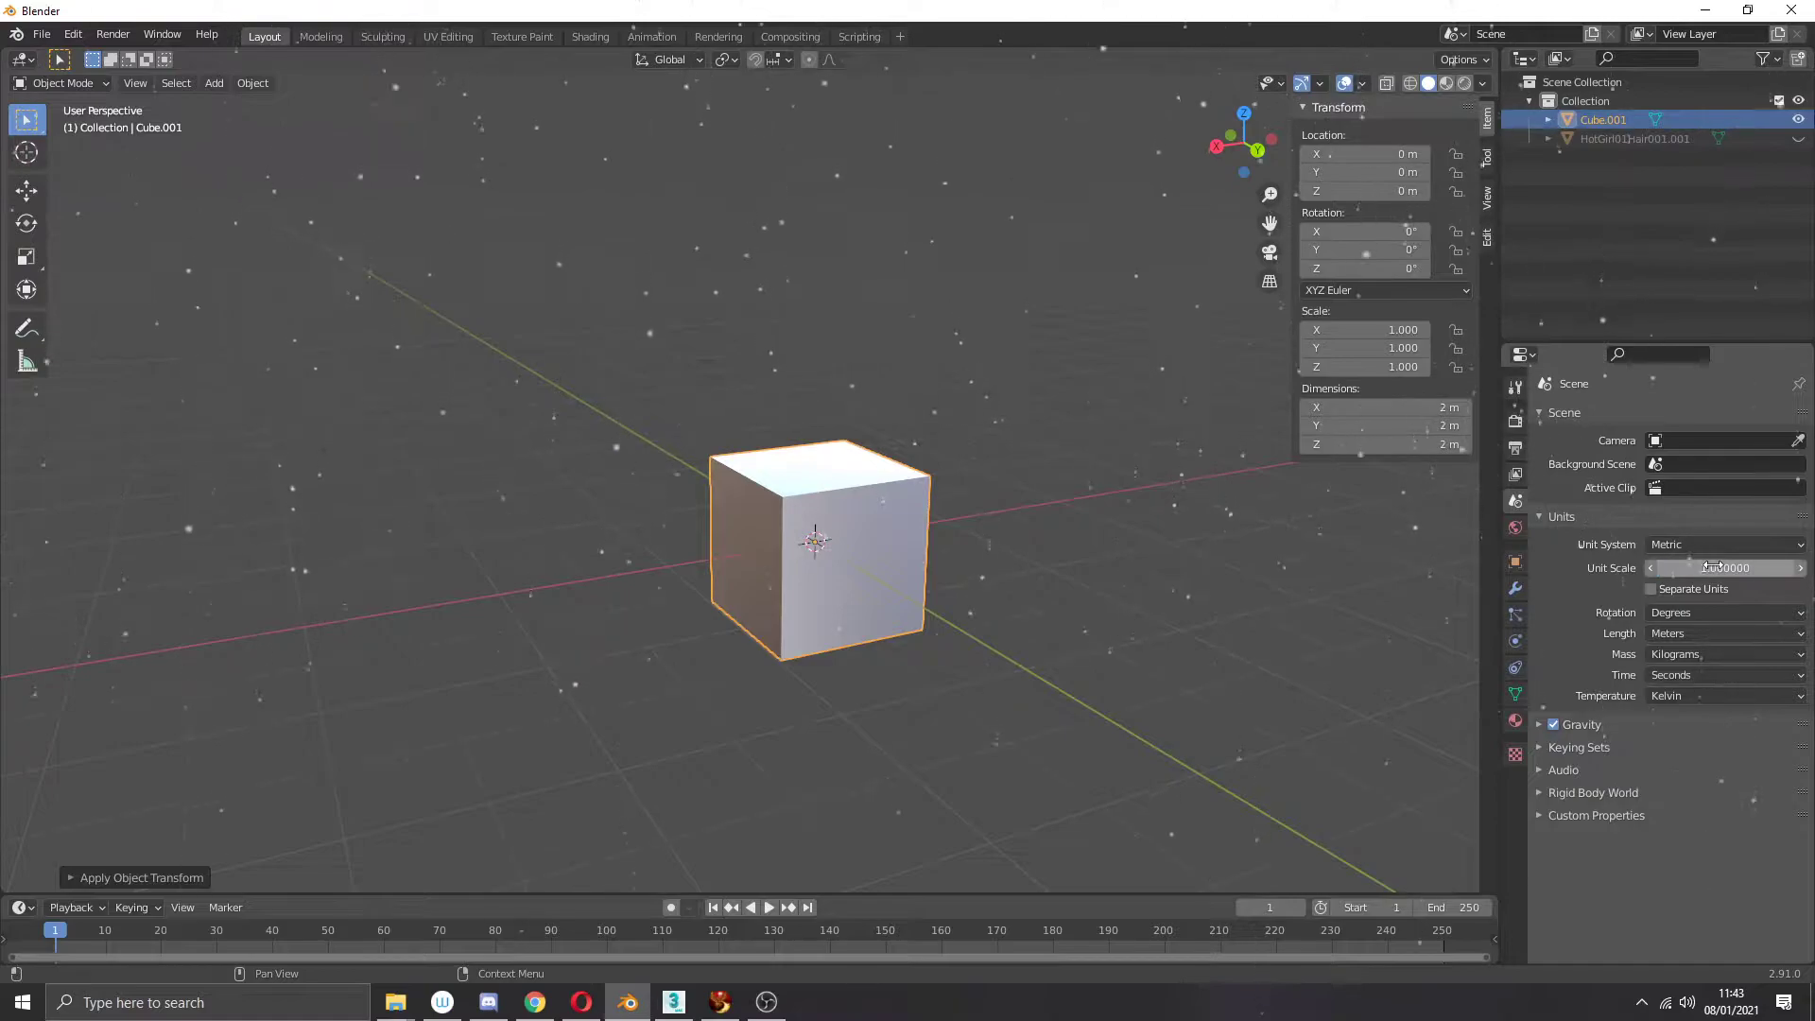
{"action": "mouse_move", "coordinate": [869, 603]}
{"action": "middle_mouse_down"}
{"action": "mouse_move", "coordinate": [830, 597]}
{"action": "mouse_move", "coordinate": [864, 603]}
{"action": "middle_mouse_up"}
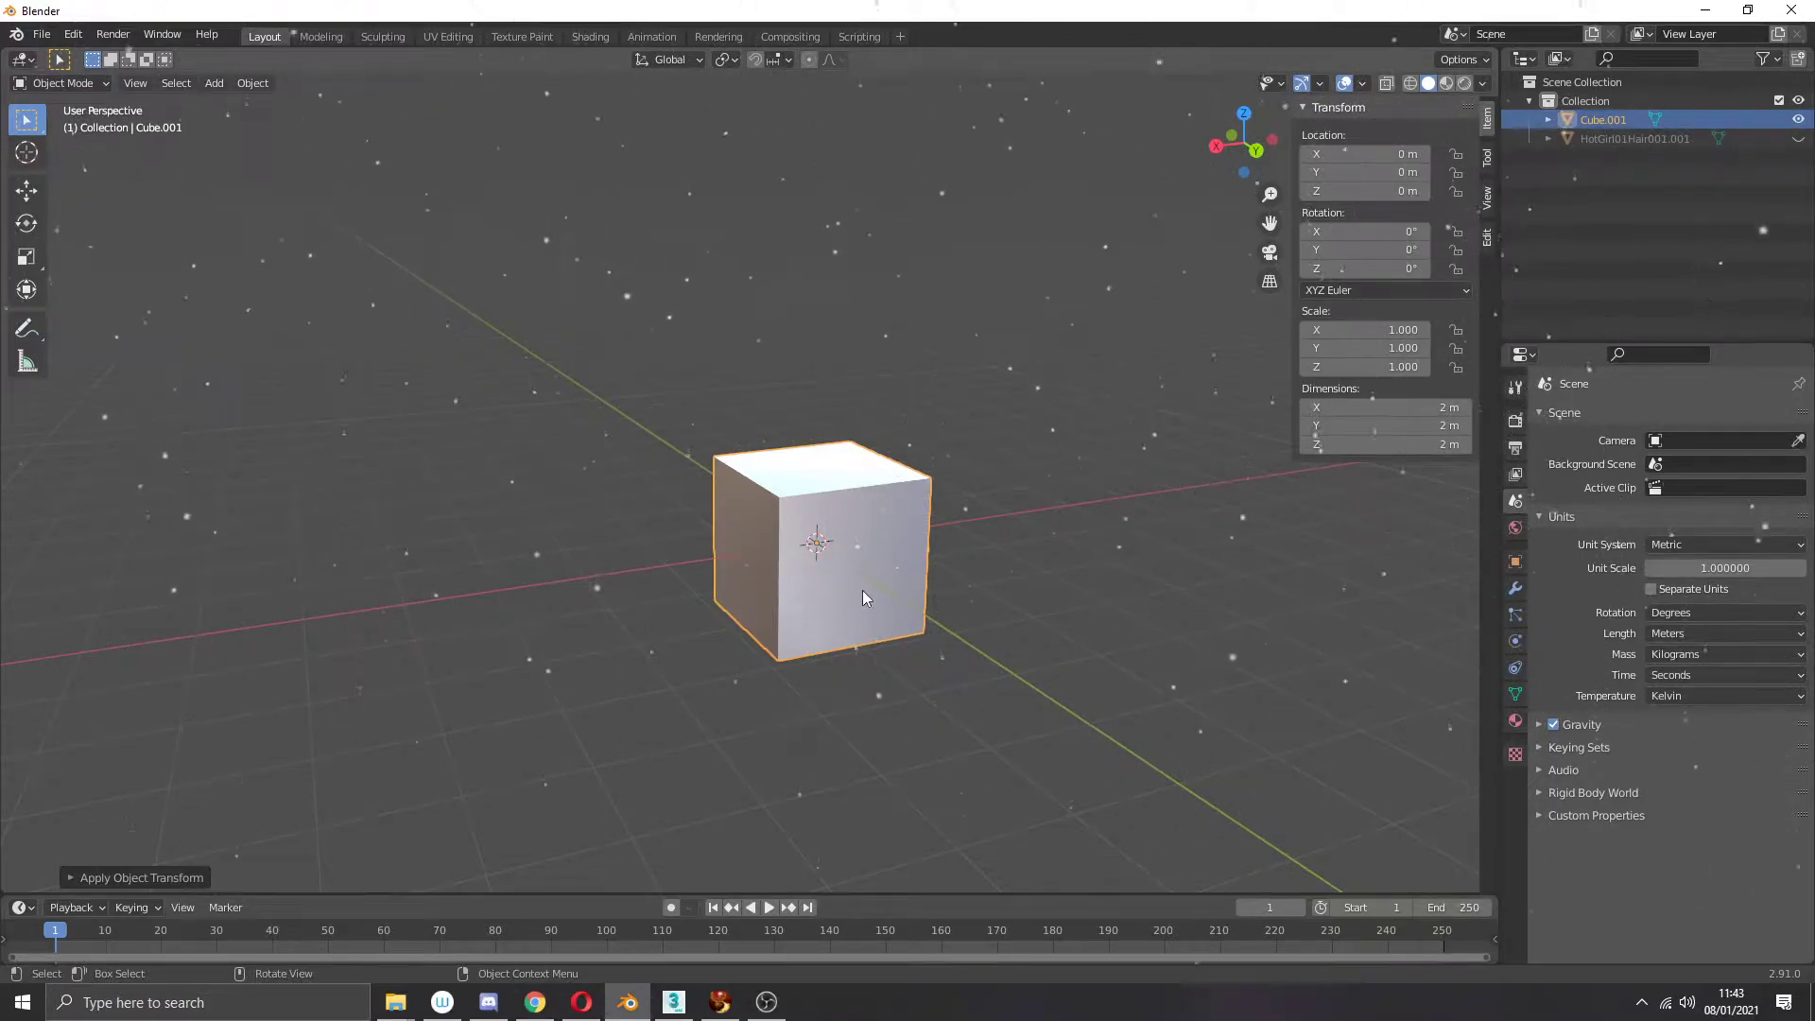
{"action": "middle_click_drag", "start_coordinate": [875, 552], "coordinate": [898, 575]}
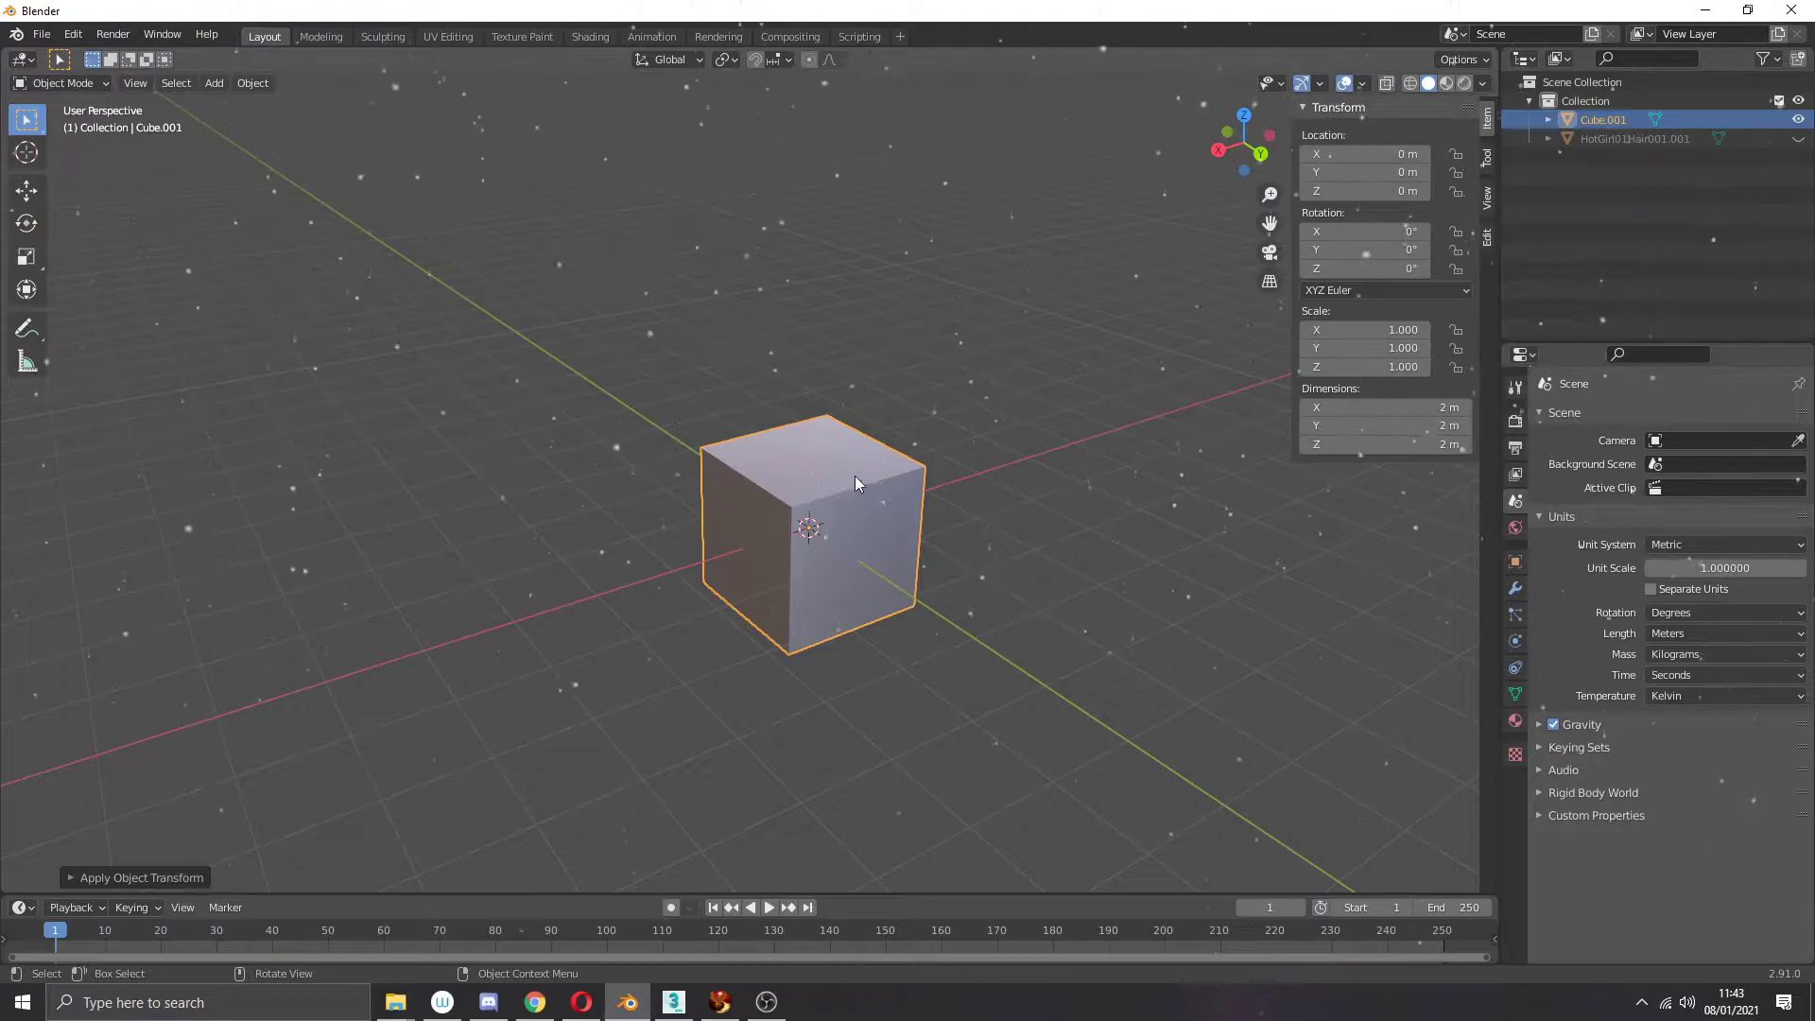
Step: Enter Edit Mode on the cube with face selection and select its top face
{"action": "key", "text": "Tab"}
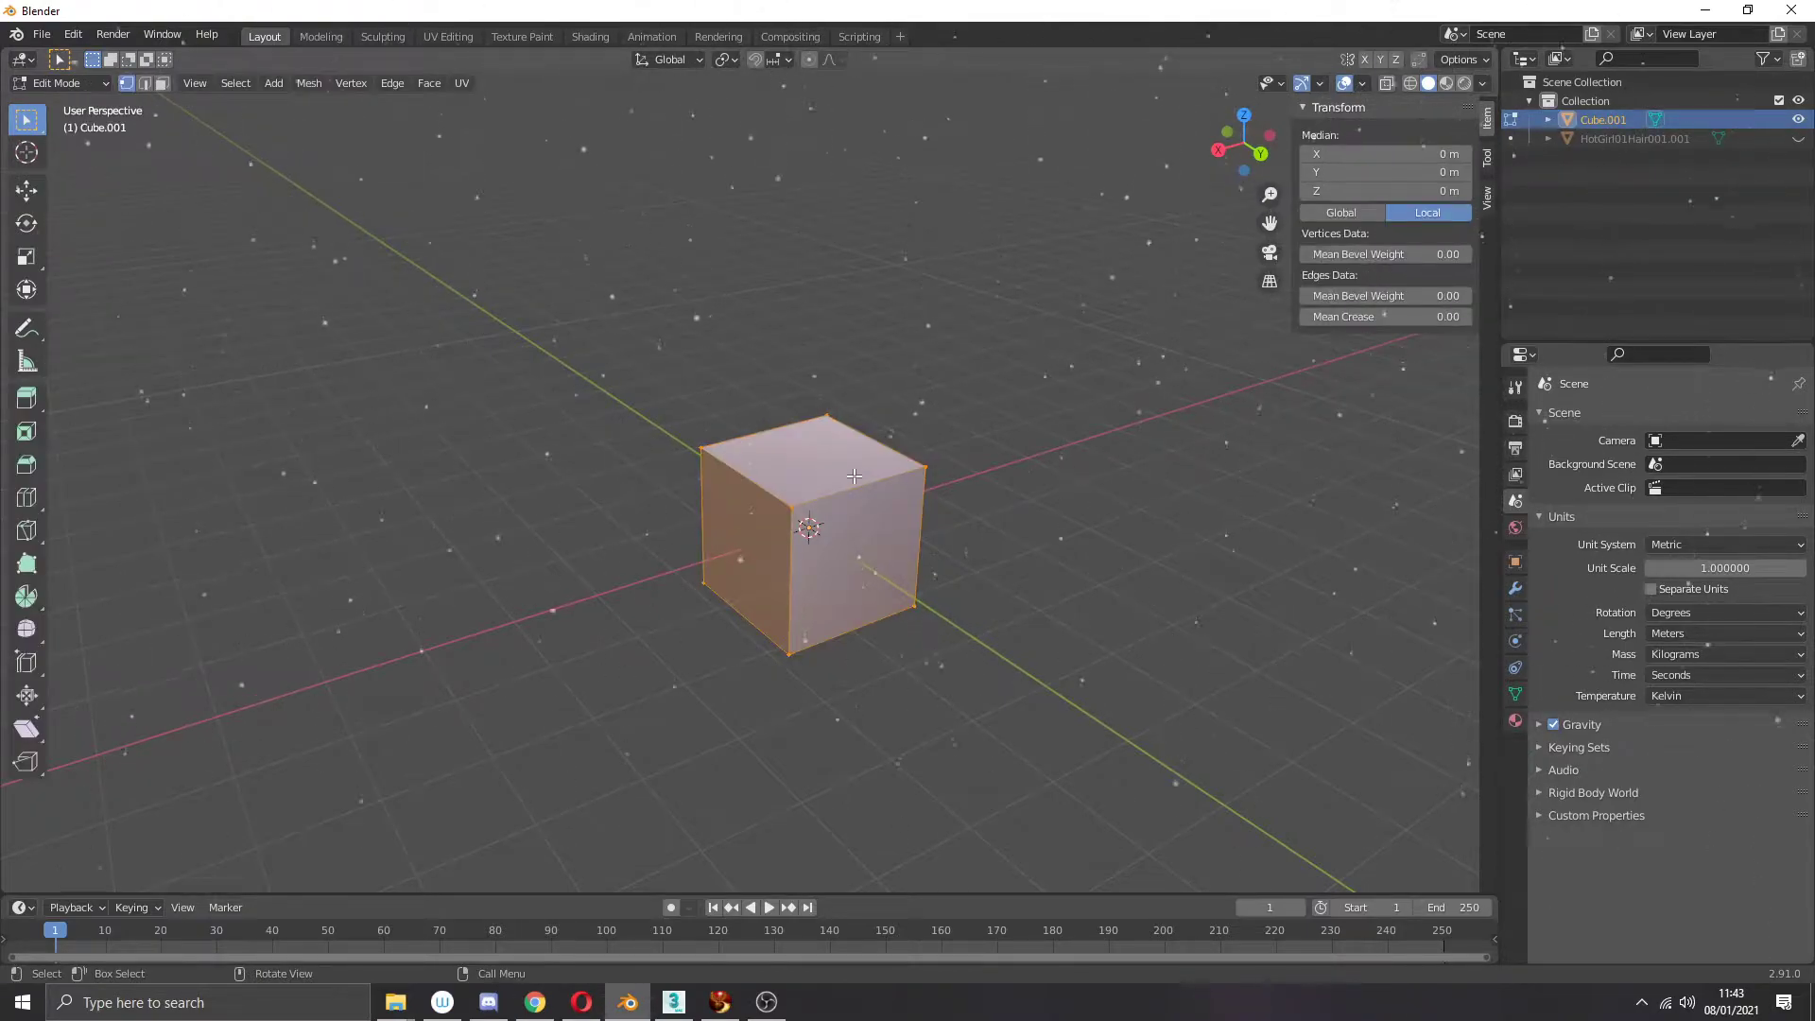
{"action": "key", "text": "3"}
{"action": "left_click", "coordinate": [853, 475]}
Step: Try to move the cube's top face freely upward, and undo that move
{"action": "key", "text": "g"}
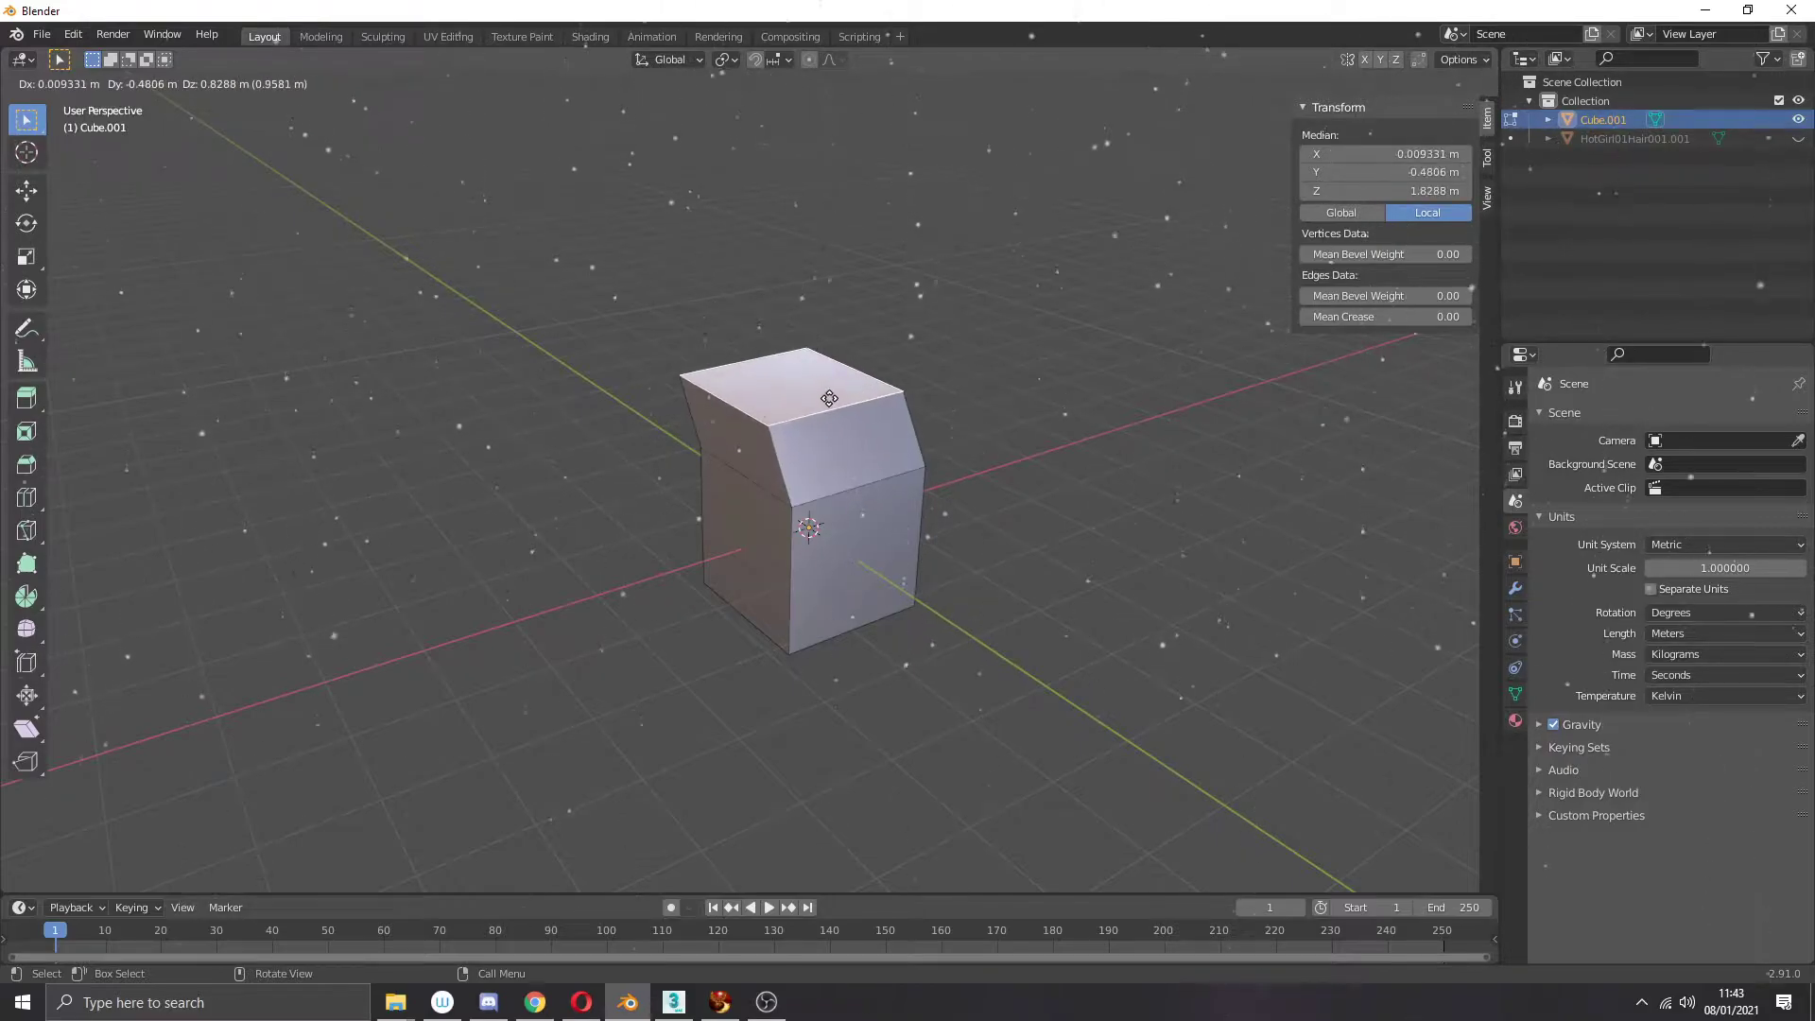
{"action": "left_click", "coordinate": [829, 398]}
{"action": "key", "text": "ctrl+z"}
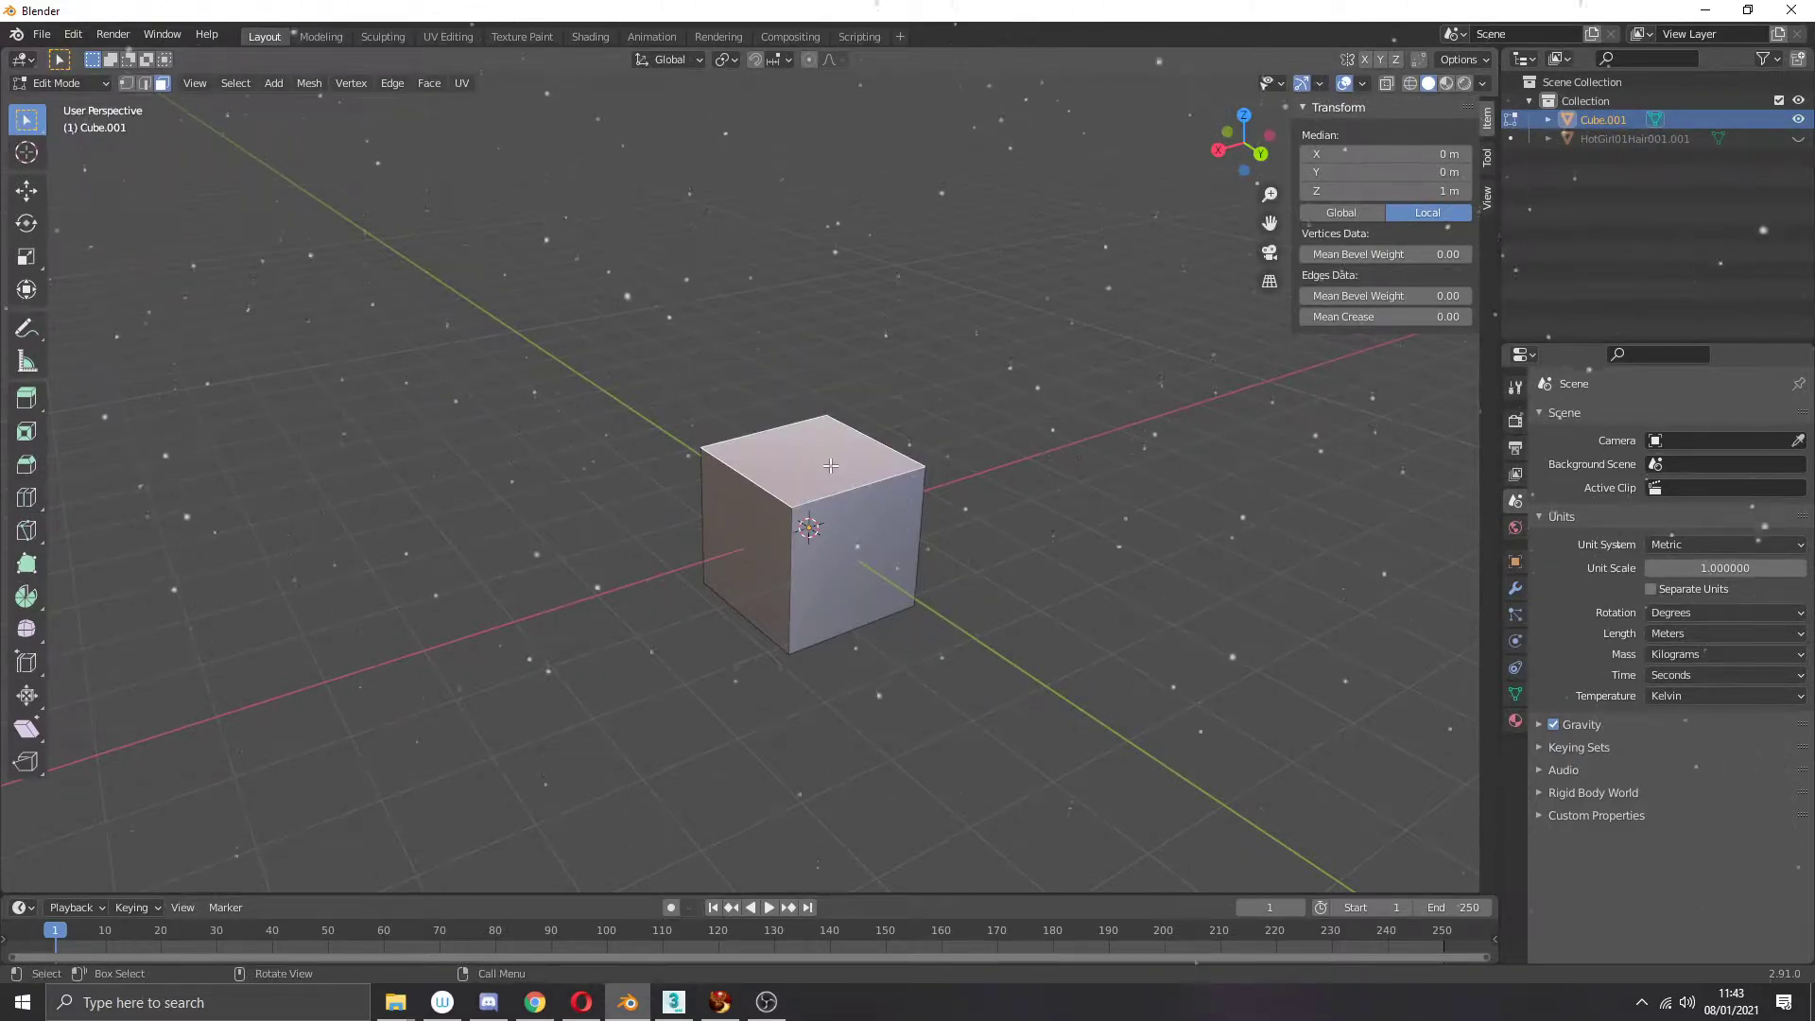
Step: Extrude the cube's top face upward by about 1 m and scale it to about 0.41 to form a taper
{"action": "key", "text": "e"}
{"action": "left_click", "coordinate": [836, 390]}
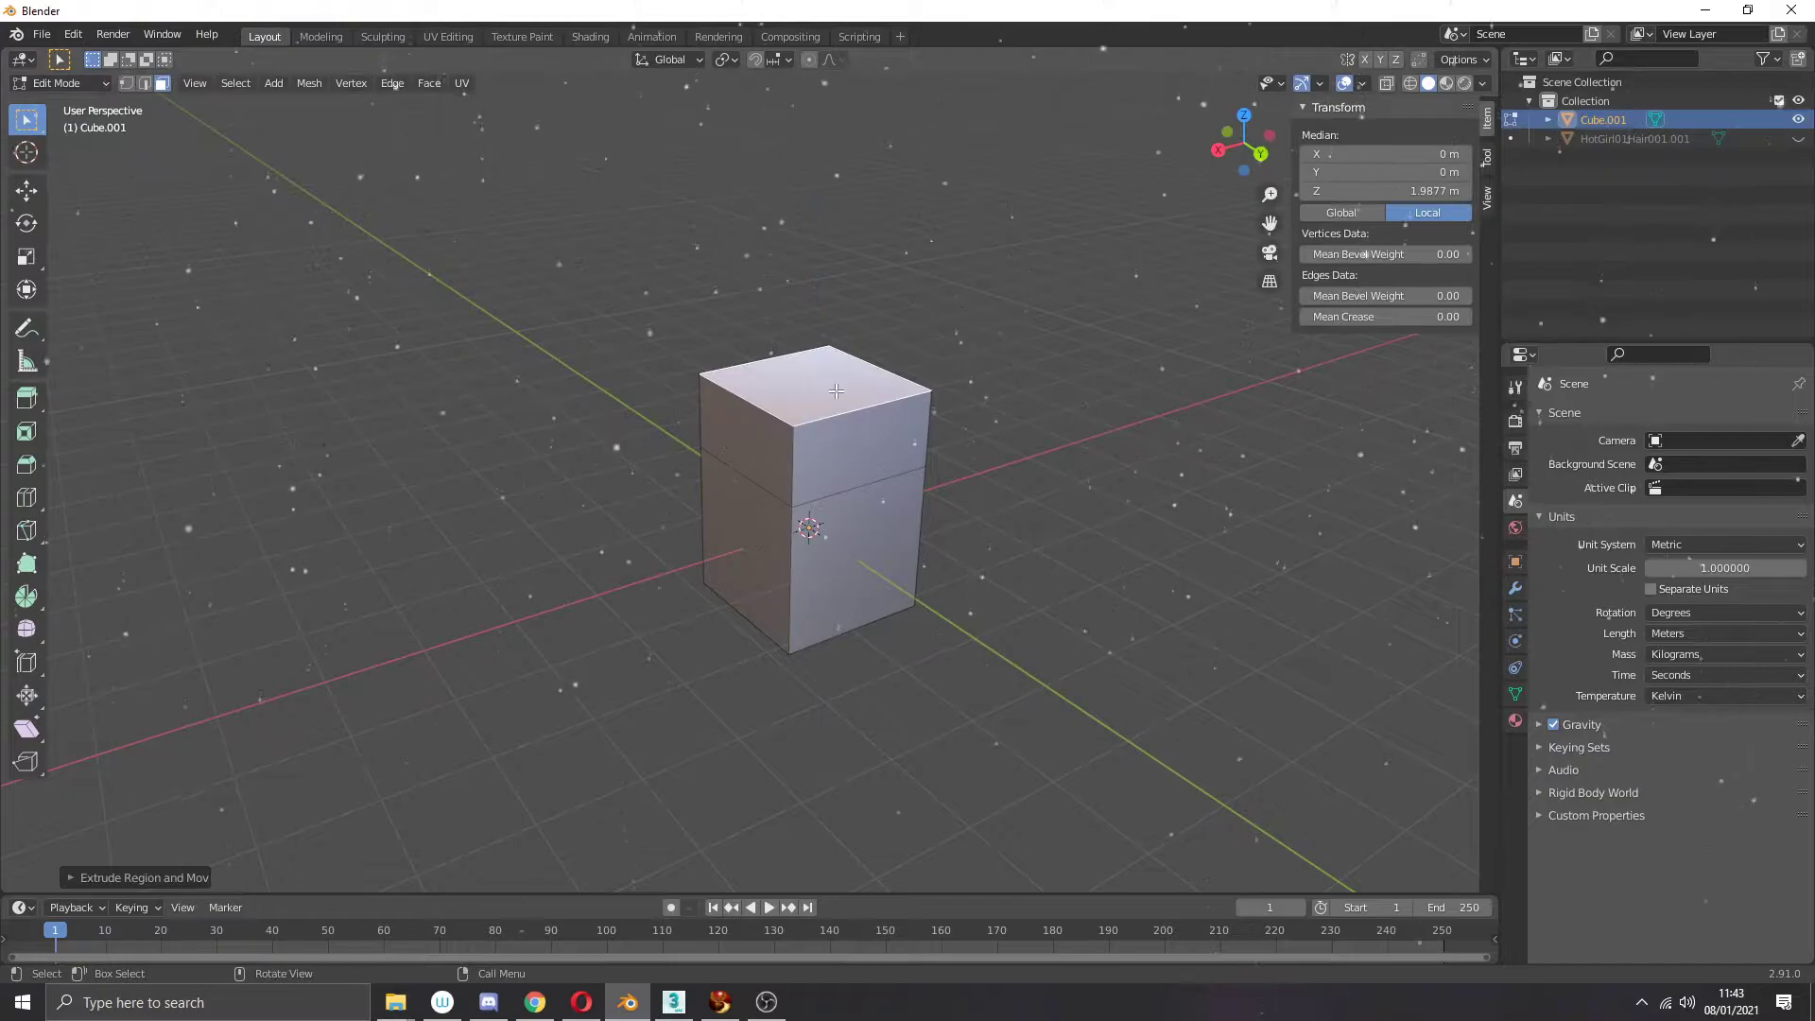
{"action": "key", "text": "s"}
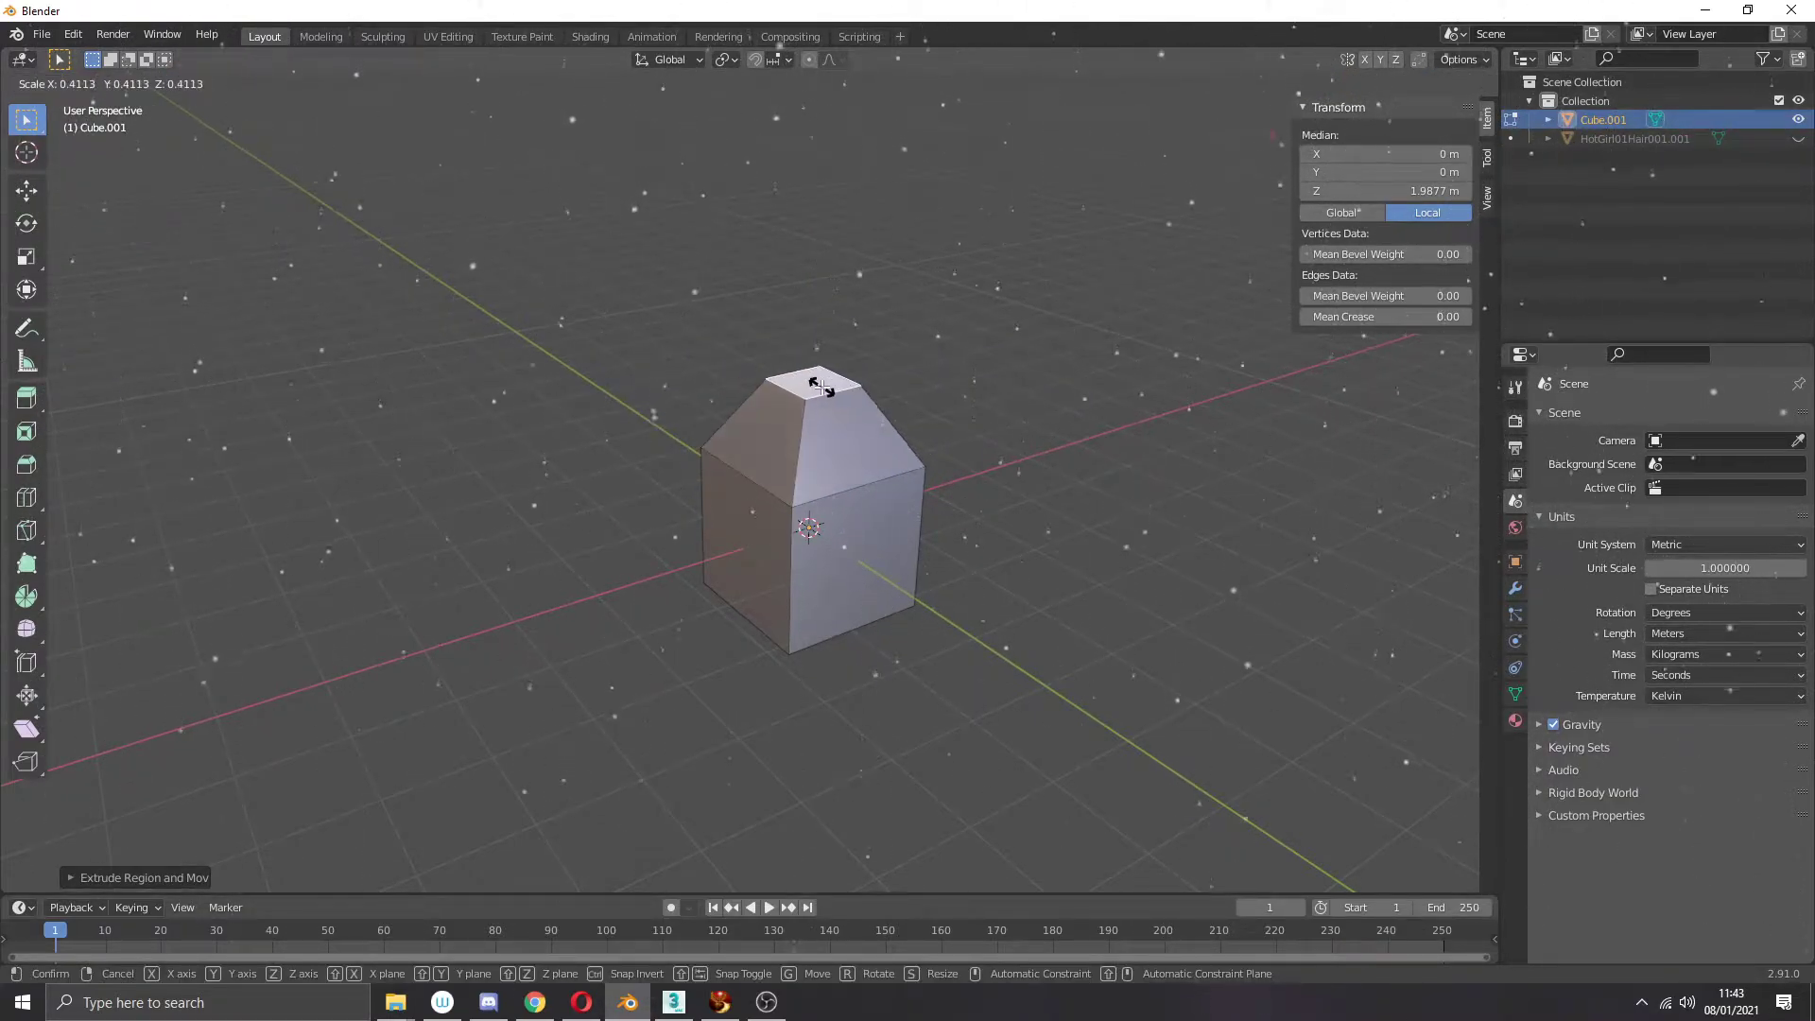
{"action": "left_click", "coordinate": [843, 425]}
Step: Inset one sloped side face by about 0.14 and extrude the inner face outward by about 0.66 m
{"action": "middle_click_drag", "start_coordinate": [873, 503], "coordinate": [650, 498]}
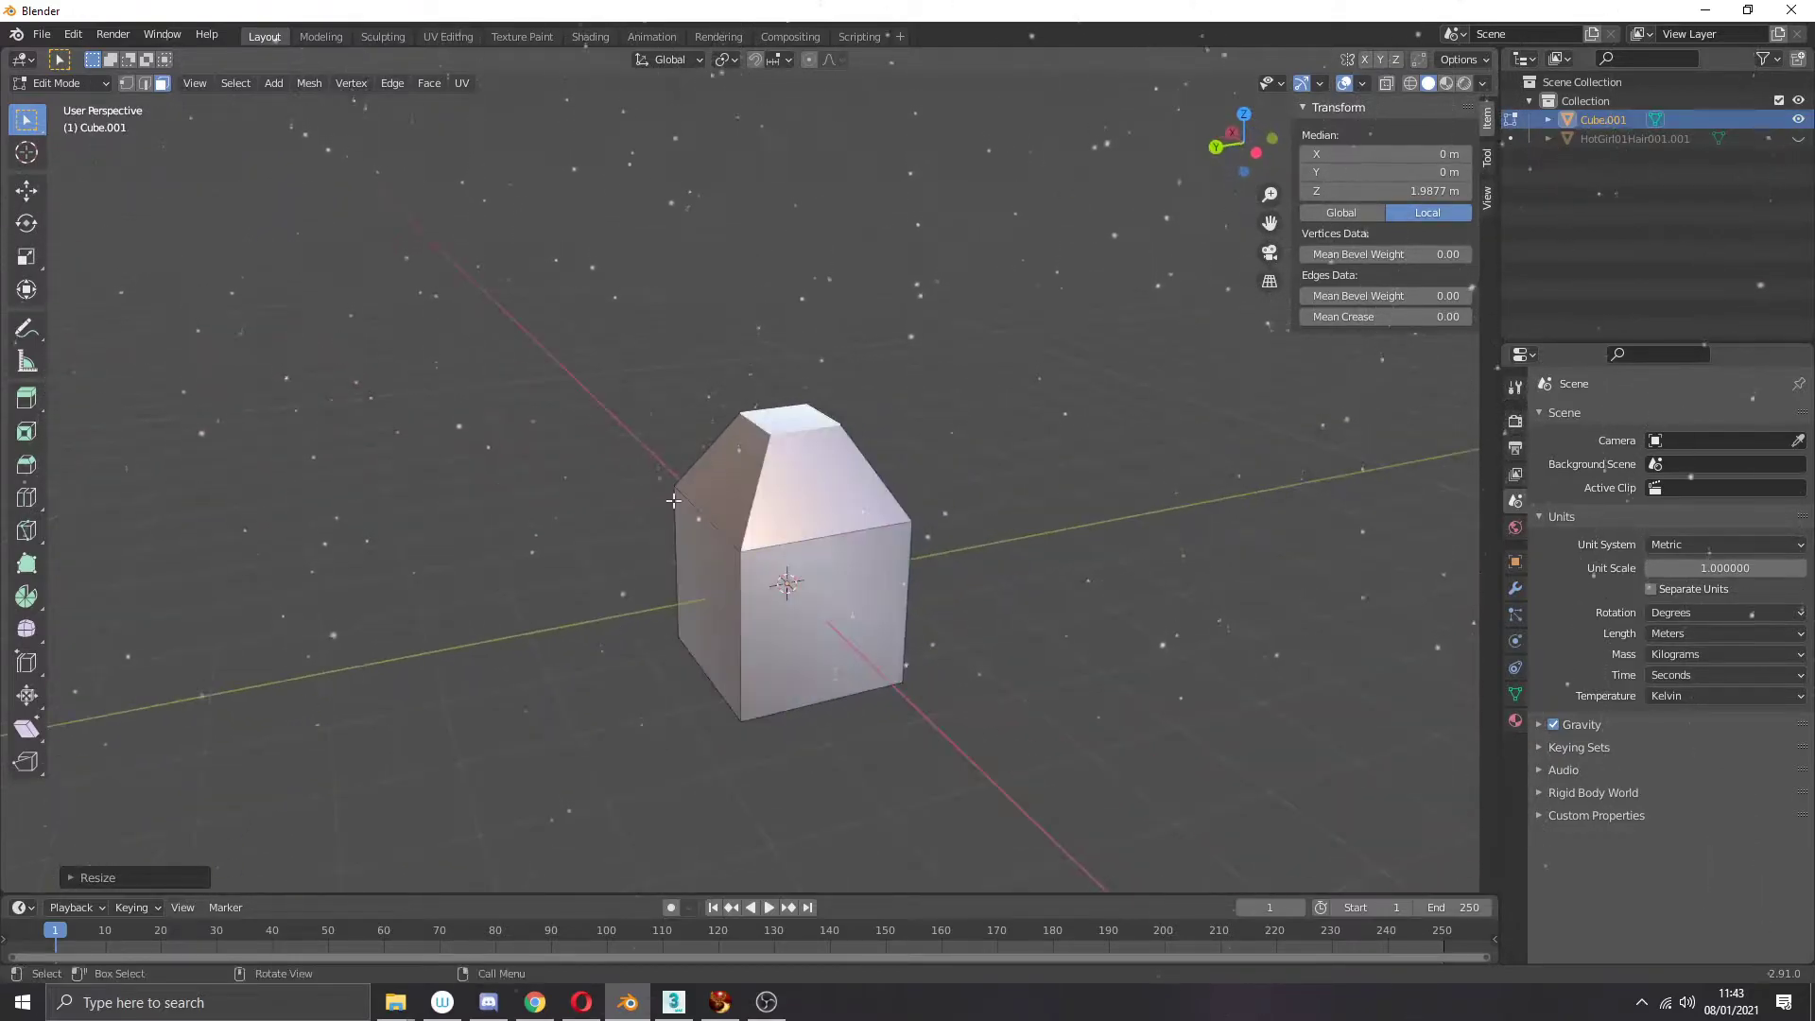
{"action": "left_click", "coordinate": [803, 493]}
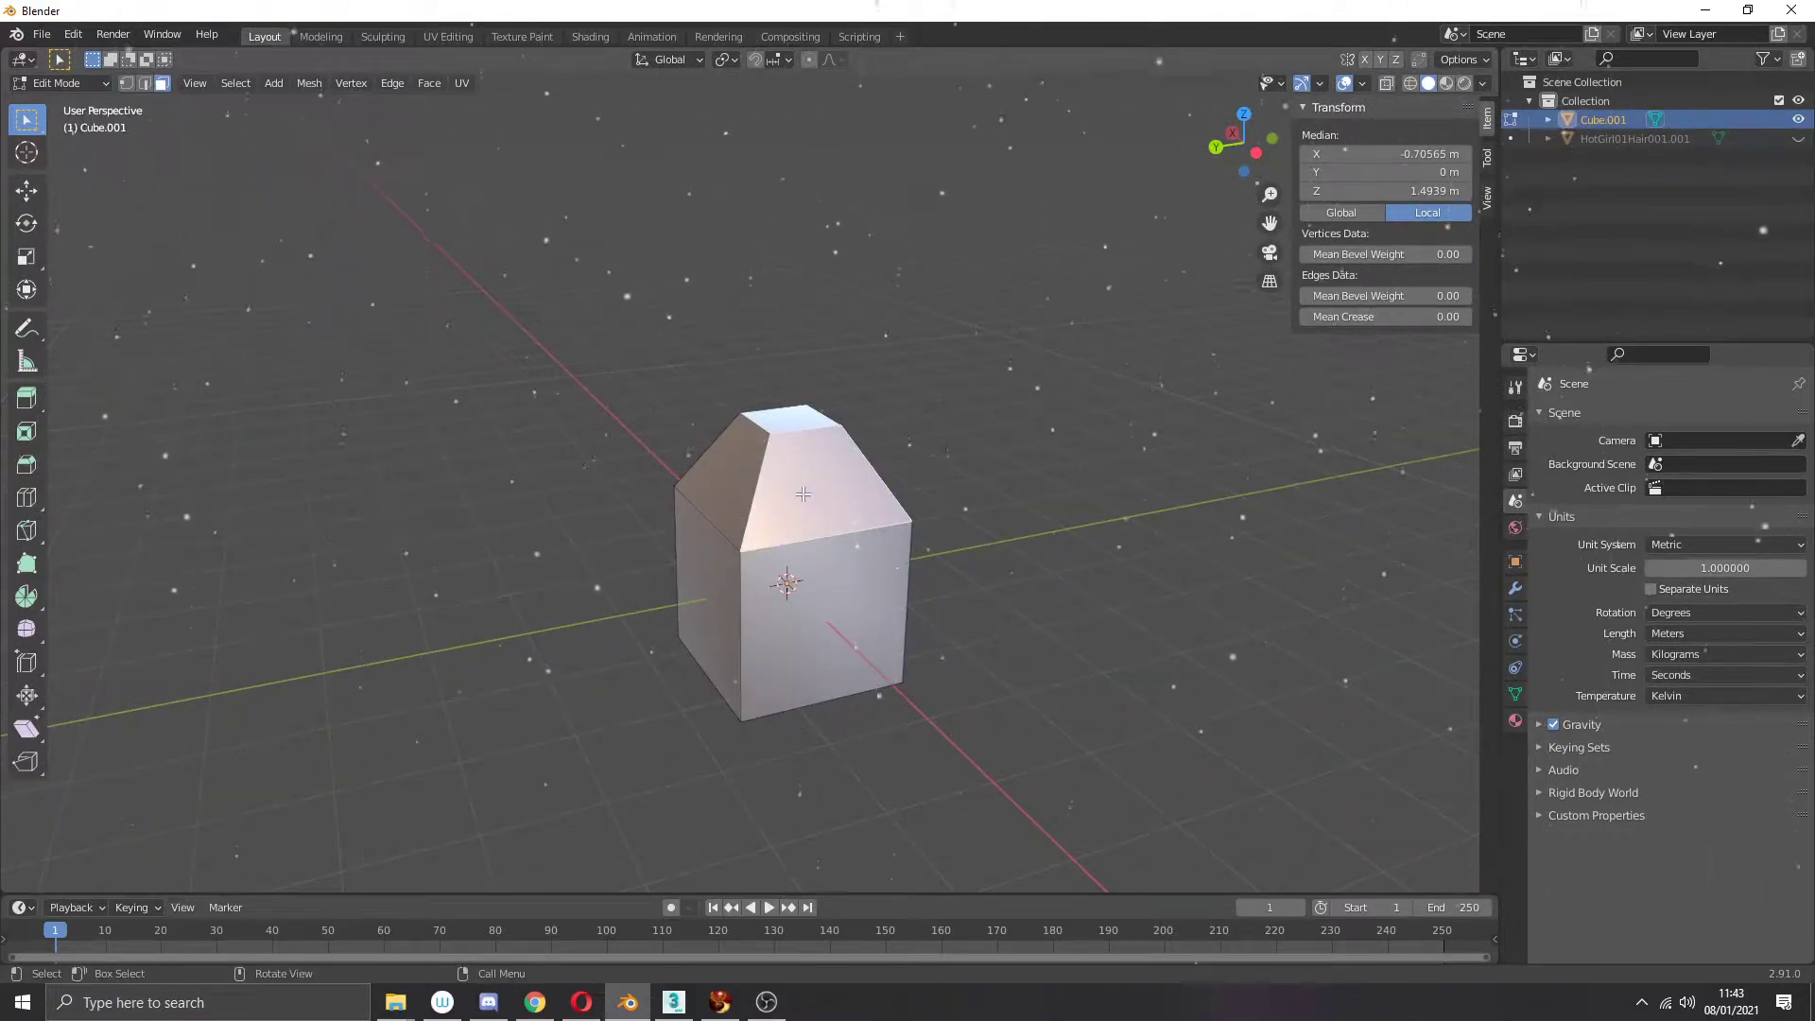
{"action": "key", "text": "i"}
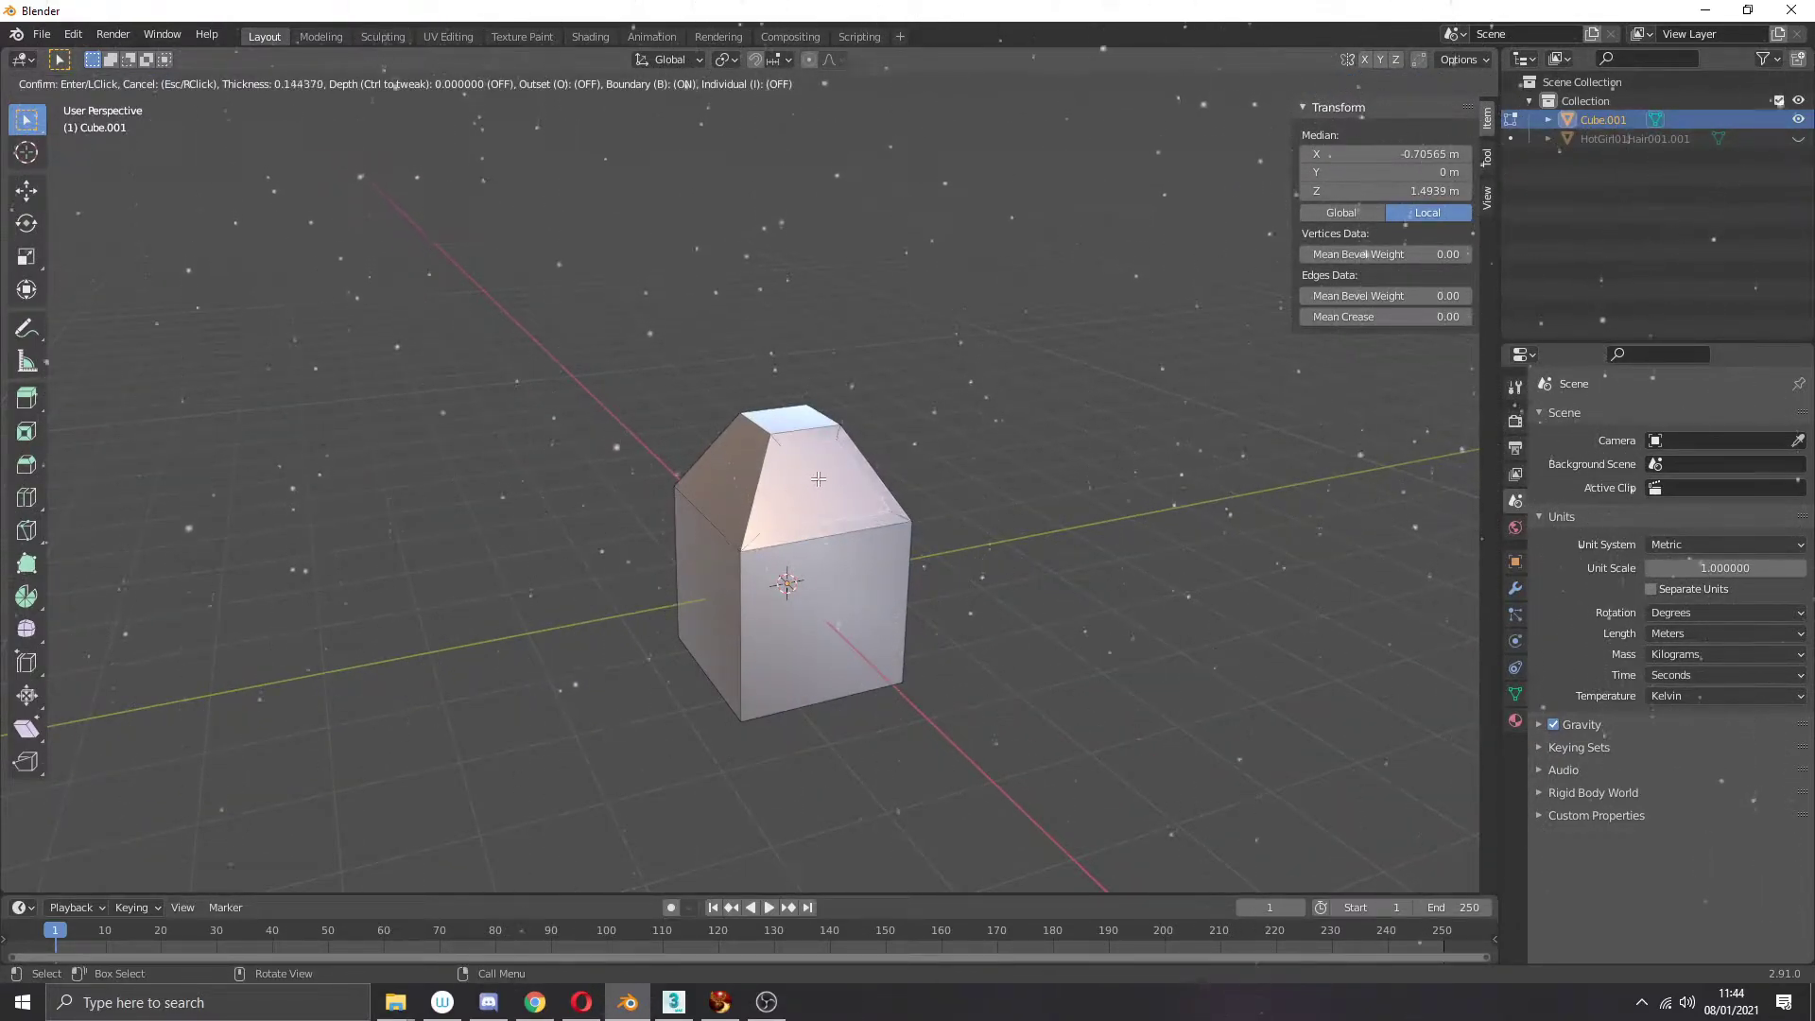
{"action": "left_click", "coordinate": [818, 479]}
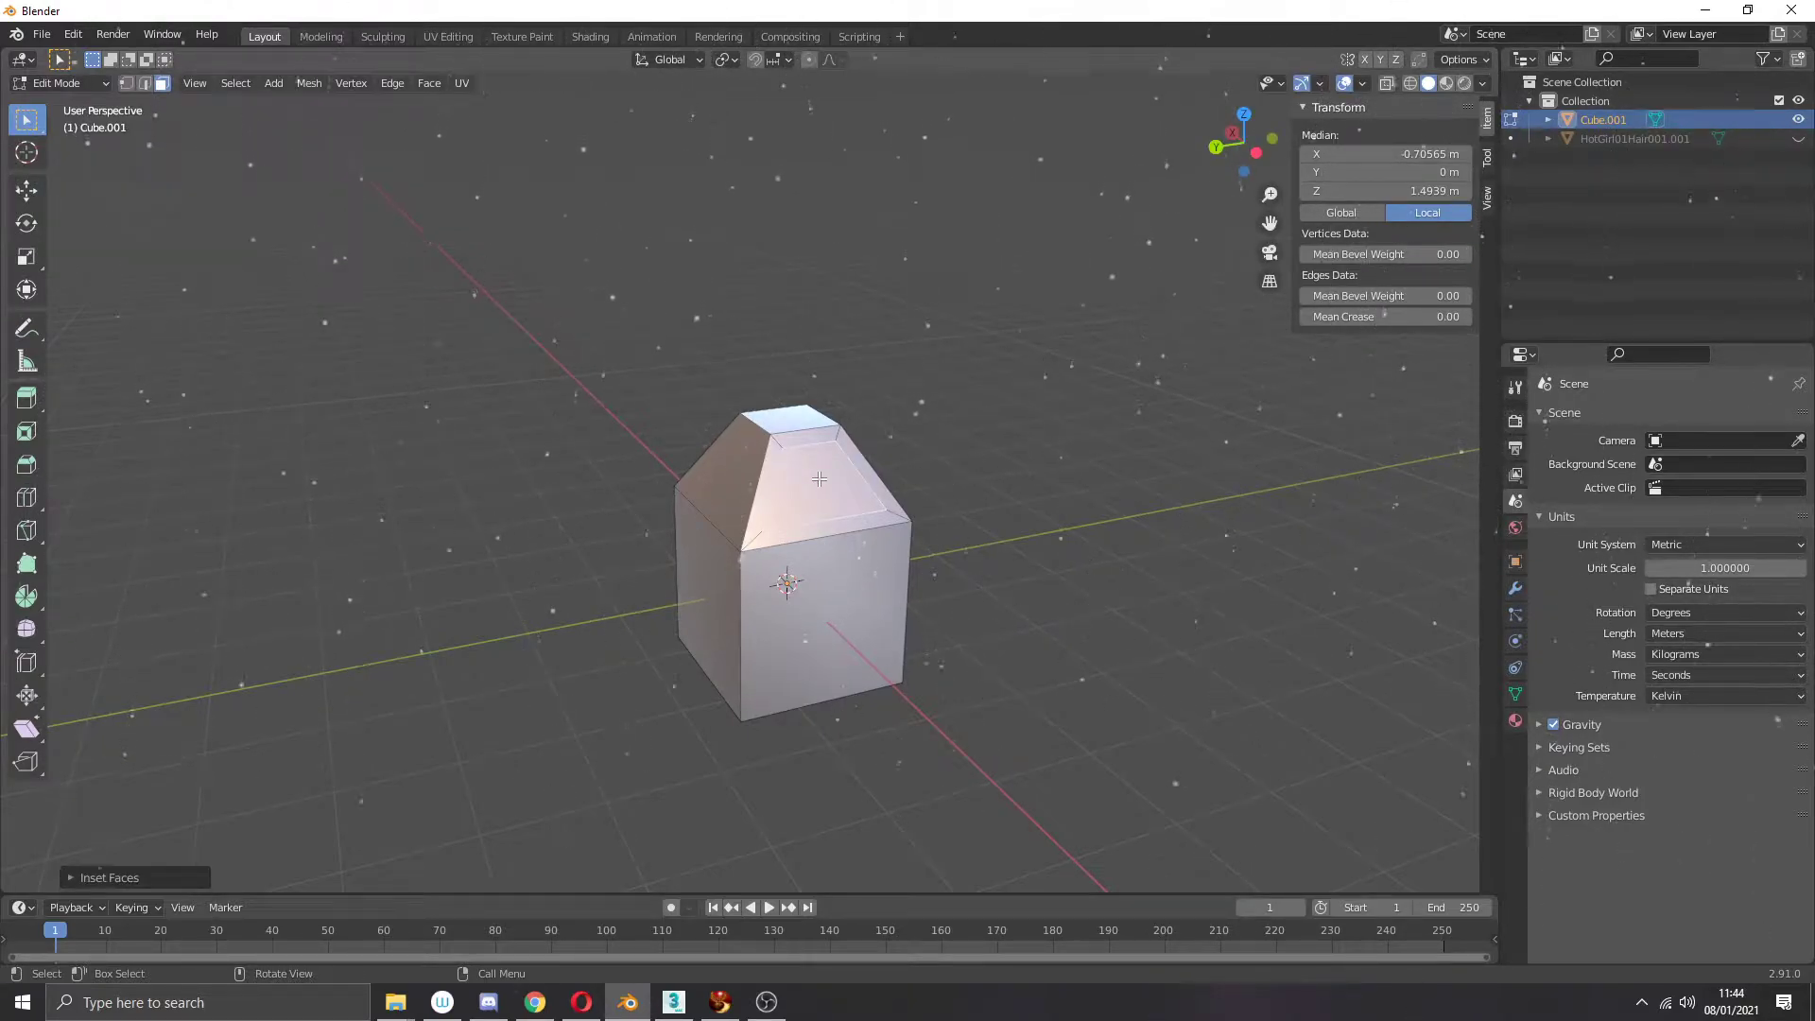
{"action": "key", "text": "e"}
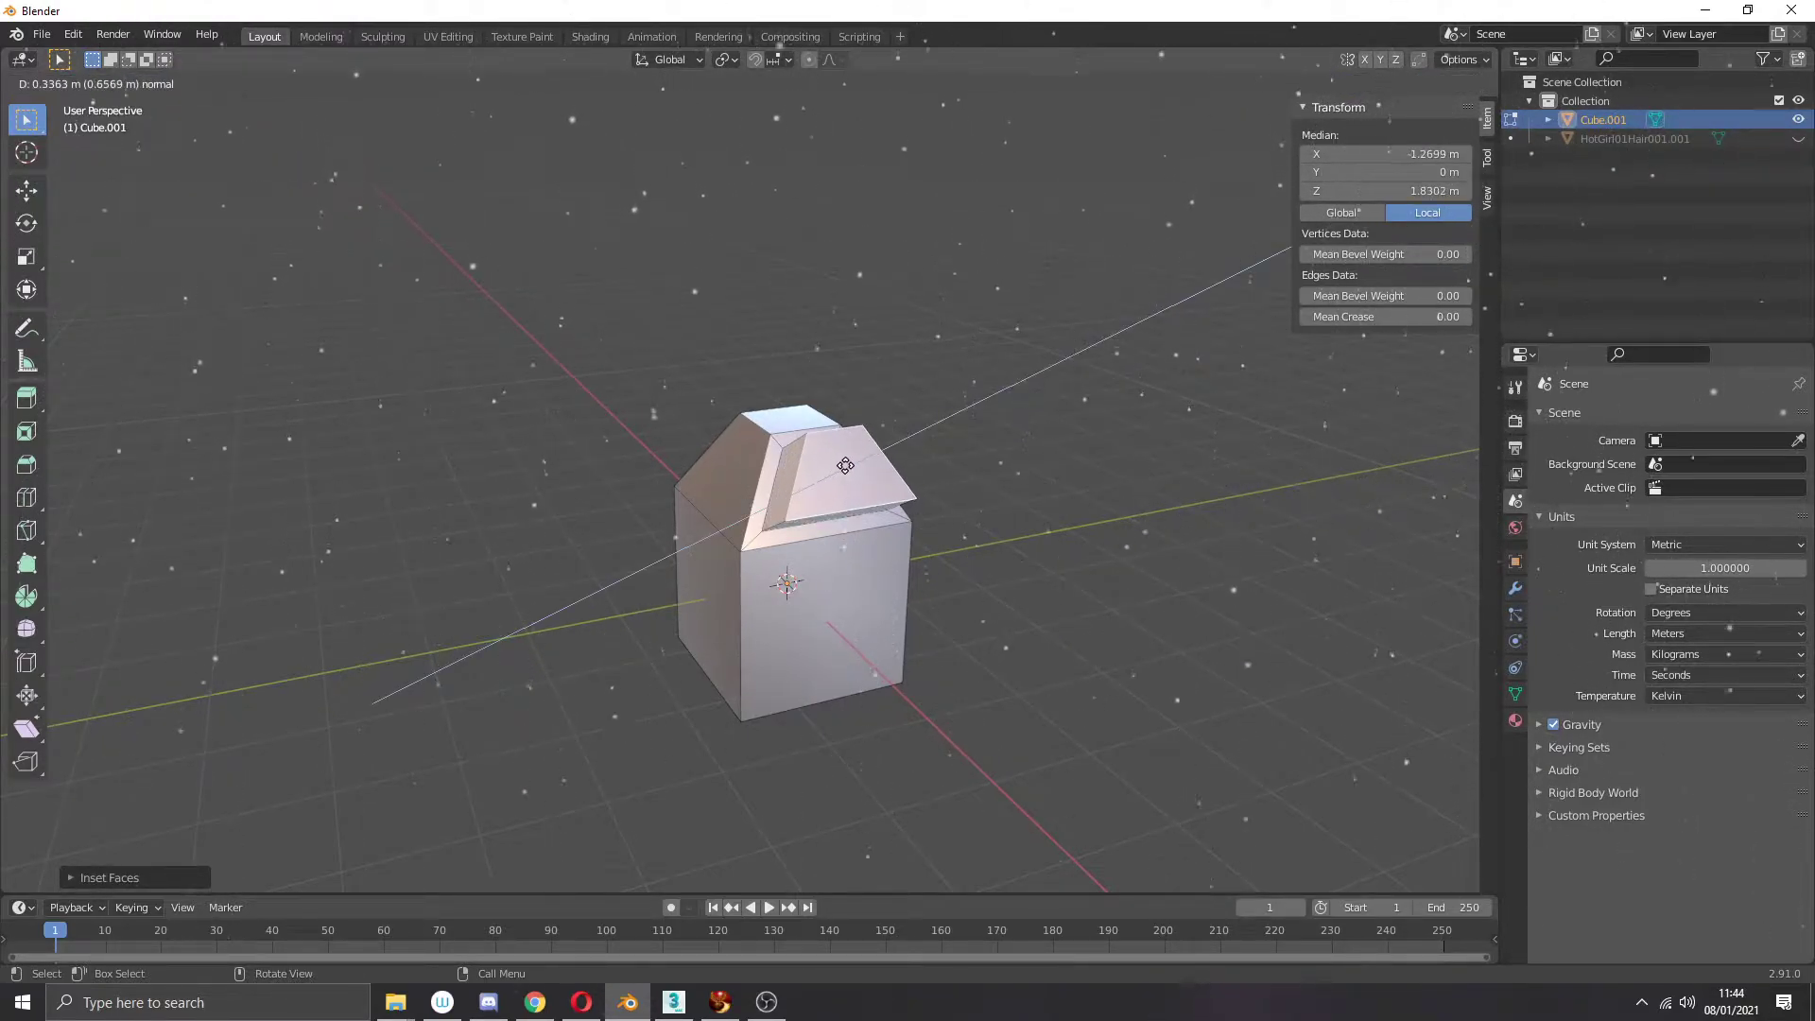
{"action": "left_click", "coordinate": [846, 466]}
{"action": "middle_click_drag", "start_coordinate": [846, 466], "coordinate": [1407, 571]}
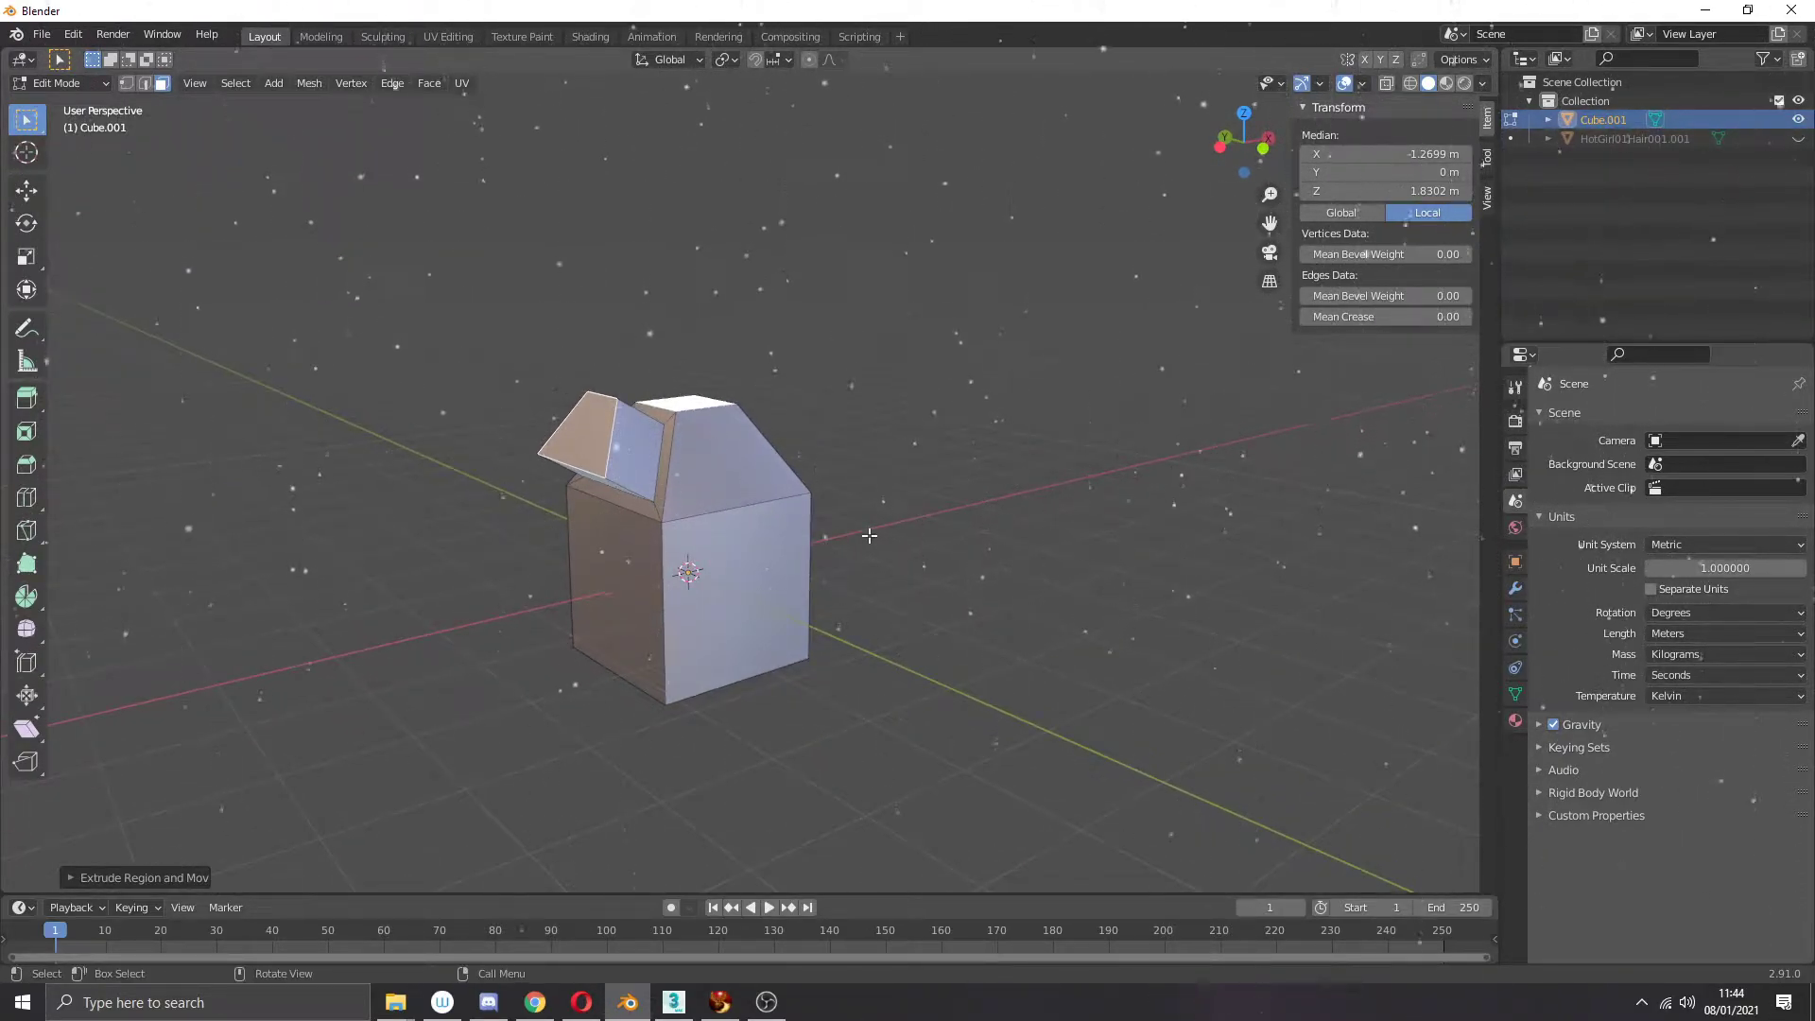
Step: Return to Object Mode and clear the selection
{"action": "key", "text": "Tab"}
{"action": "middle_click_drag", "start_coordinate": [537, 388], "coordinate": [576, 406]}
{"action": "key", "text": "alt+a"}
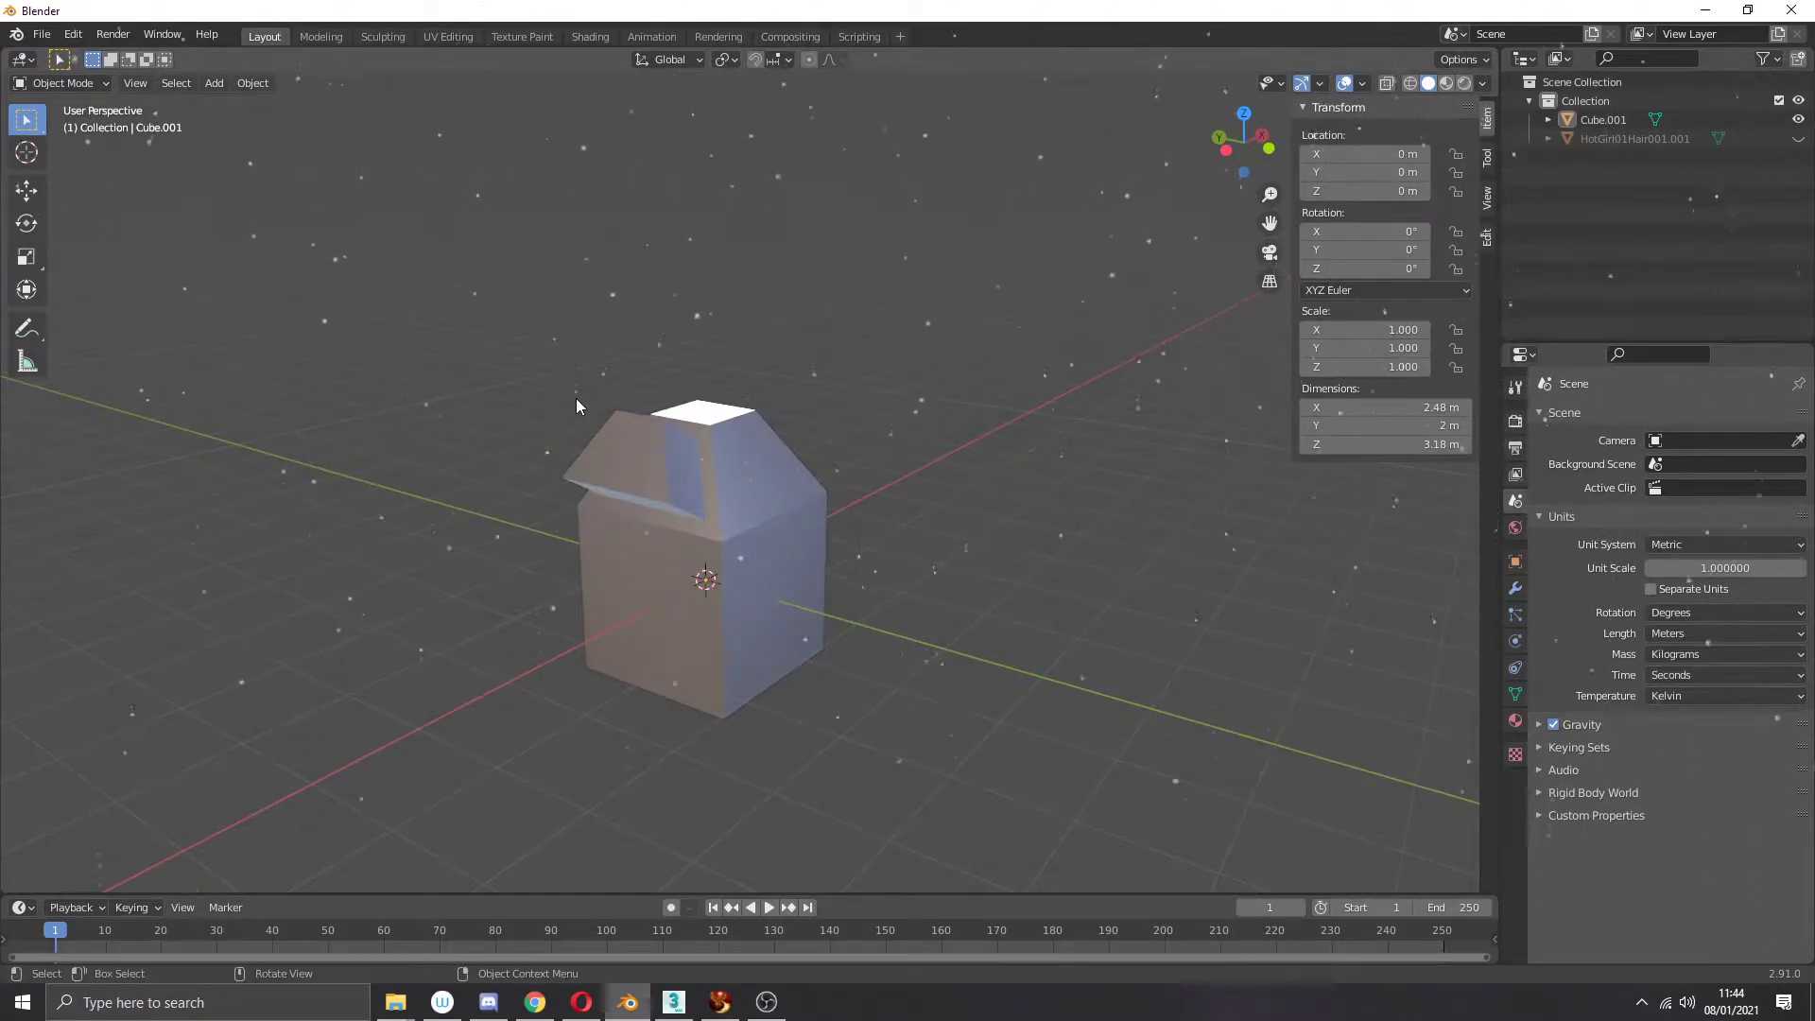
Step: Select the edited cube model and open the Collada (.dae) export dialog
{"action": "left_click", "coordinate": [42, 34]}
{"action": "mouse_move", "coordinate": [116, 309]}
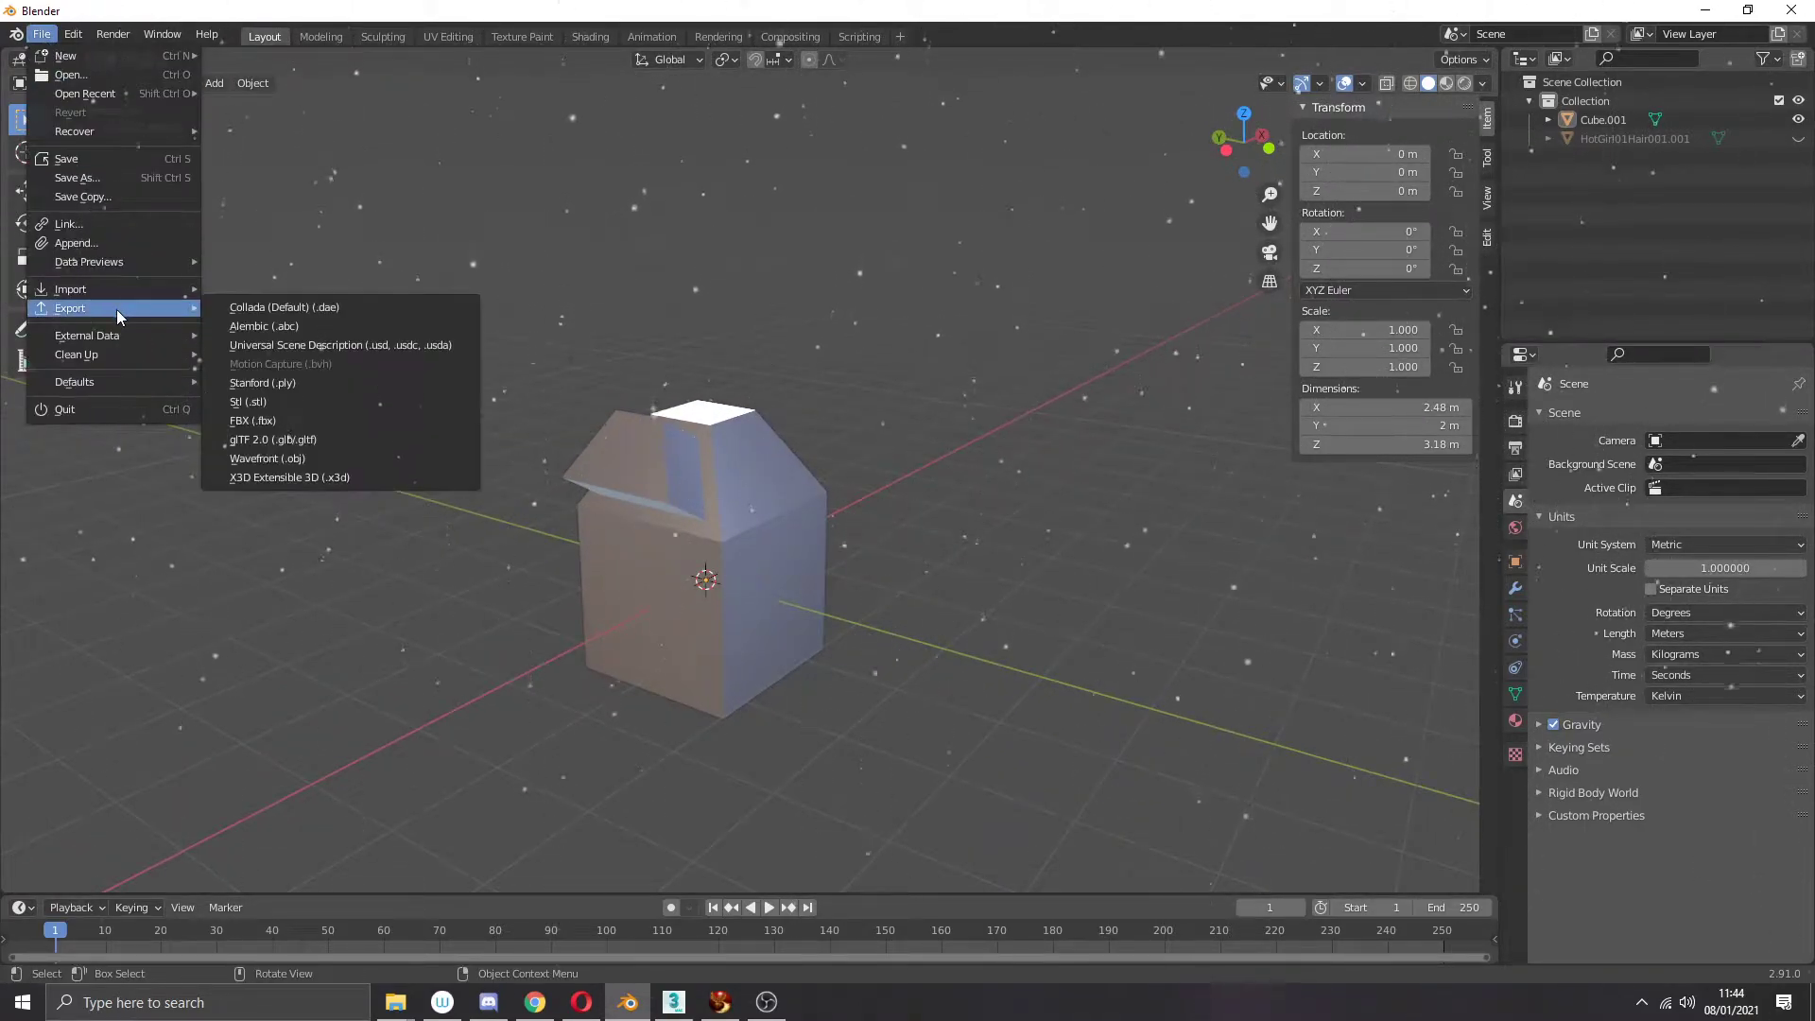
{"action": "left_click", "coordinate": [728, 594]}
{"action": "left_click", "coordinate": [42, 34]}
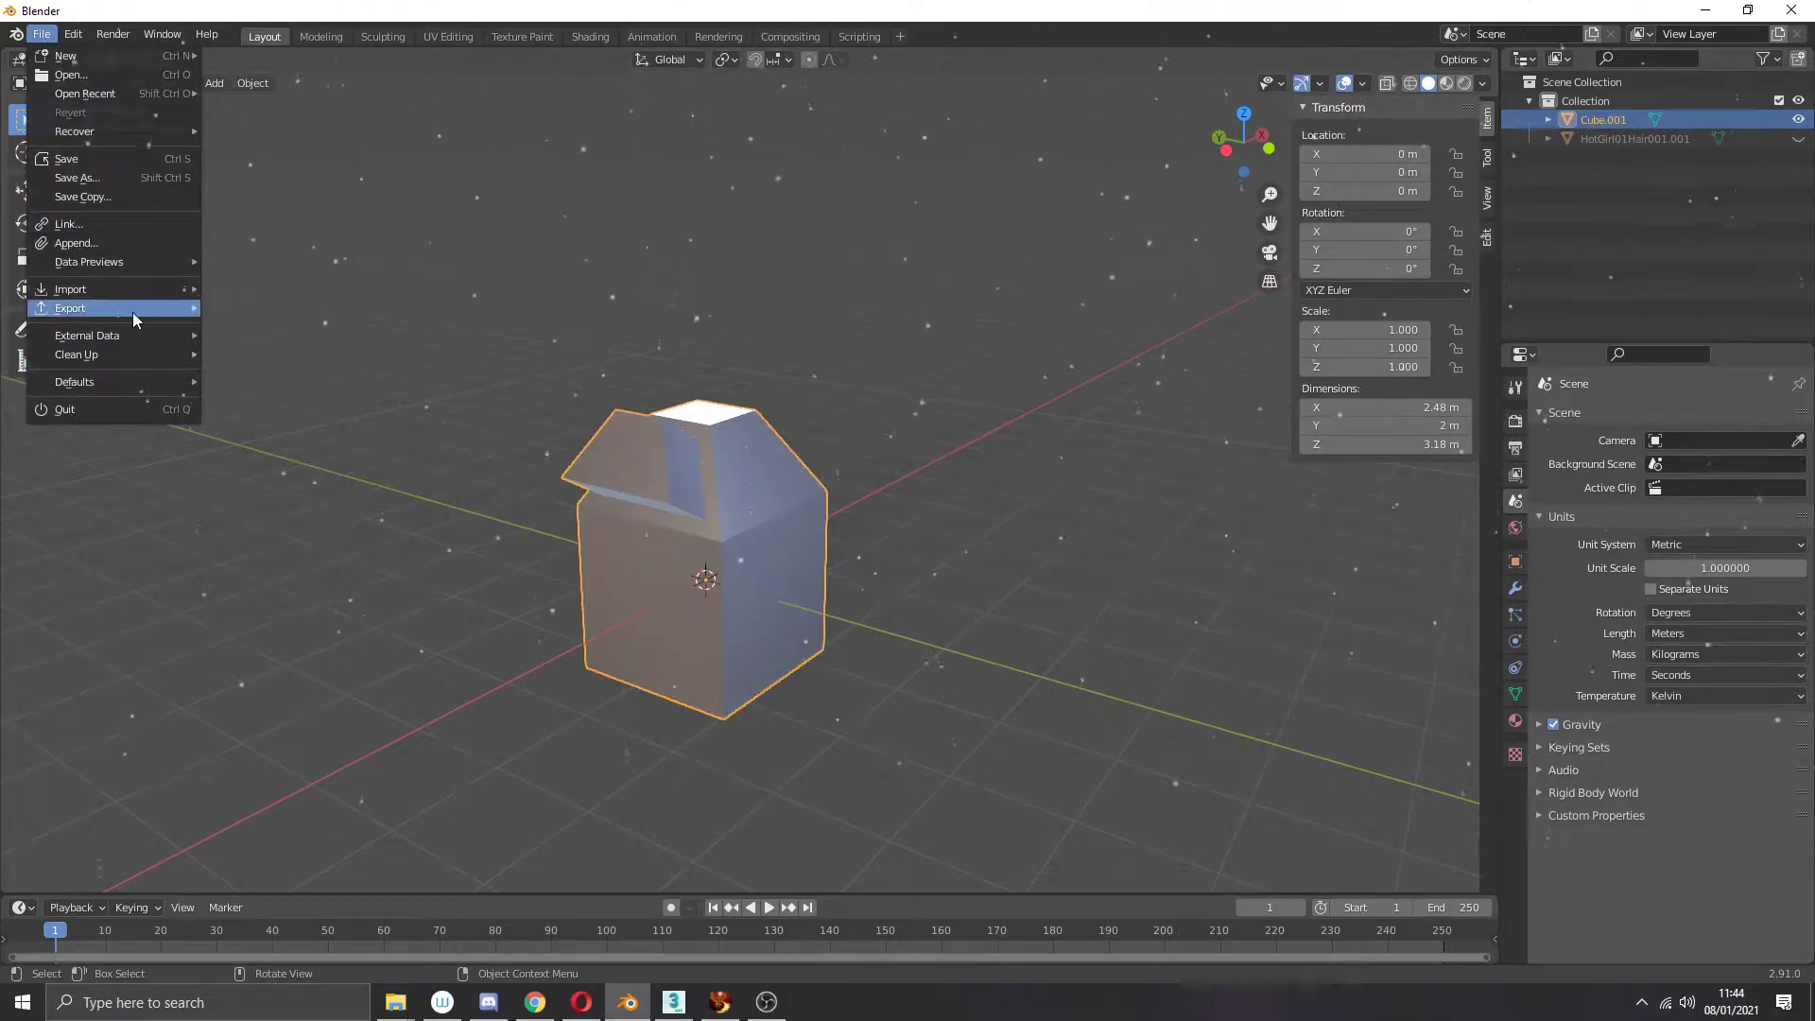
{"action": "mouse_move", "coordinate": [132, 311]}
{"action": "left_click", "coordinate": [257, 307]}
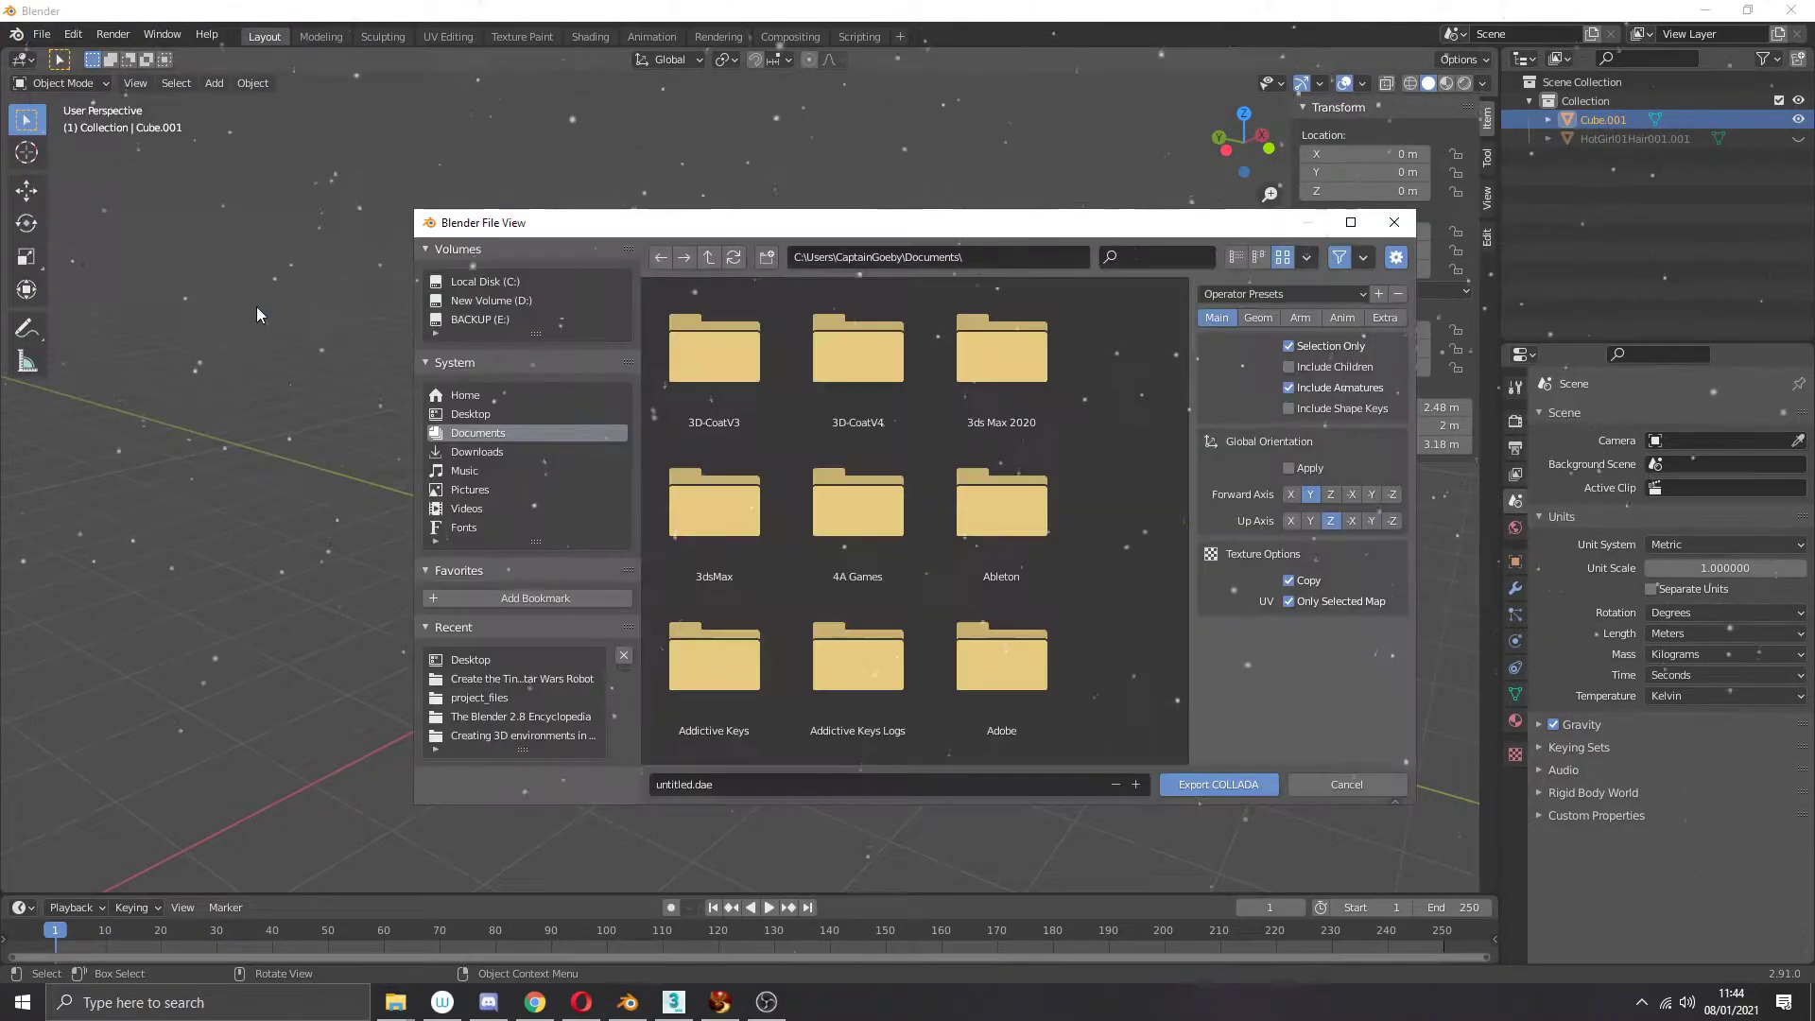
Step: Browse to the Desktop folder in the export dialog and delete blocky_001.dae and cube_001.dae
{"action": "left_click", "coordinate": [504, 412]}
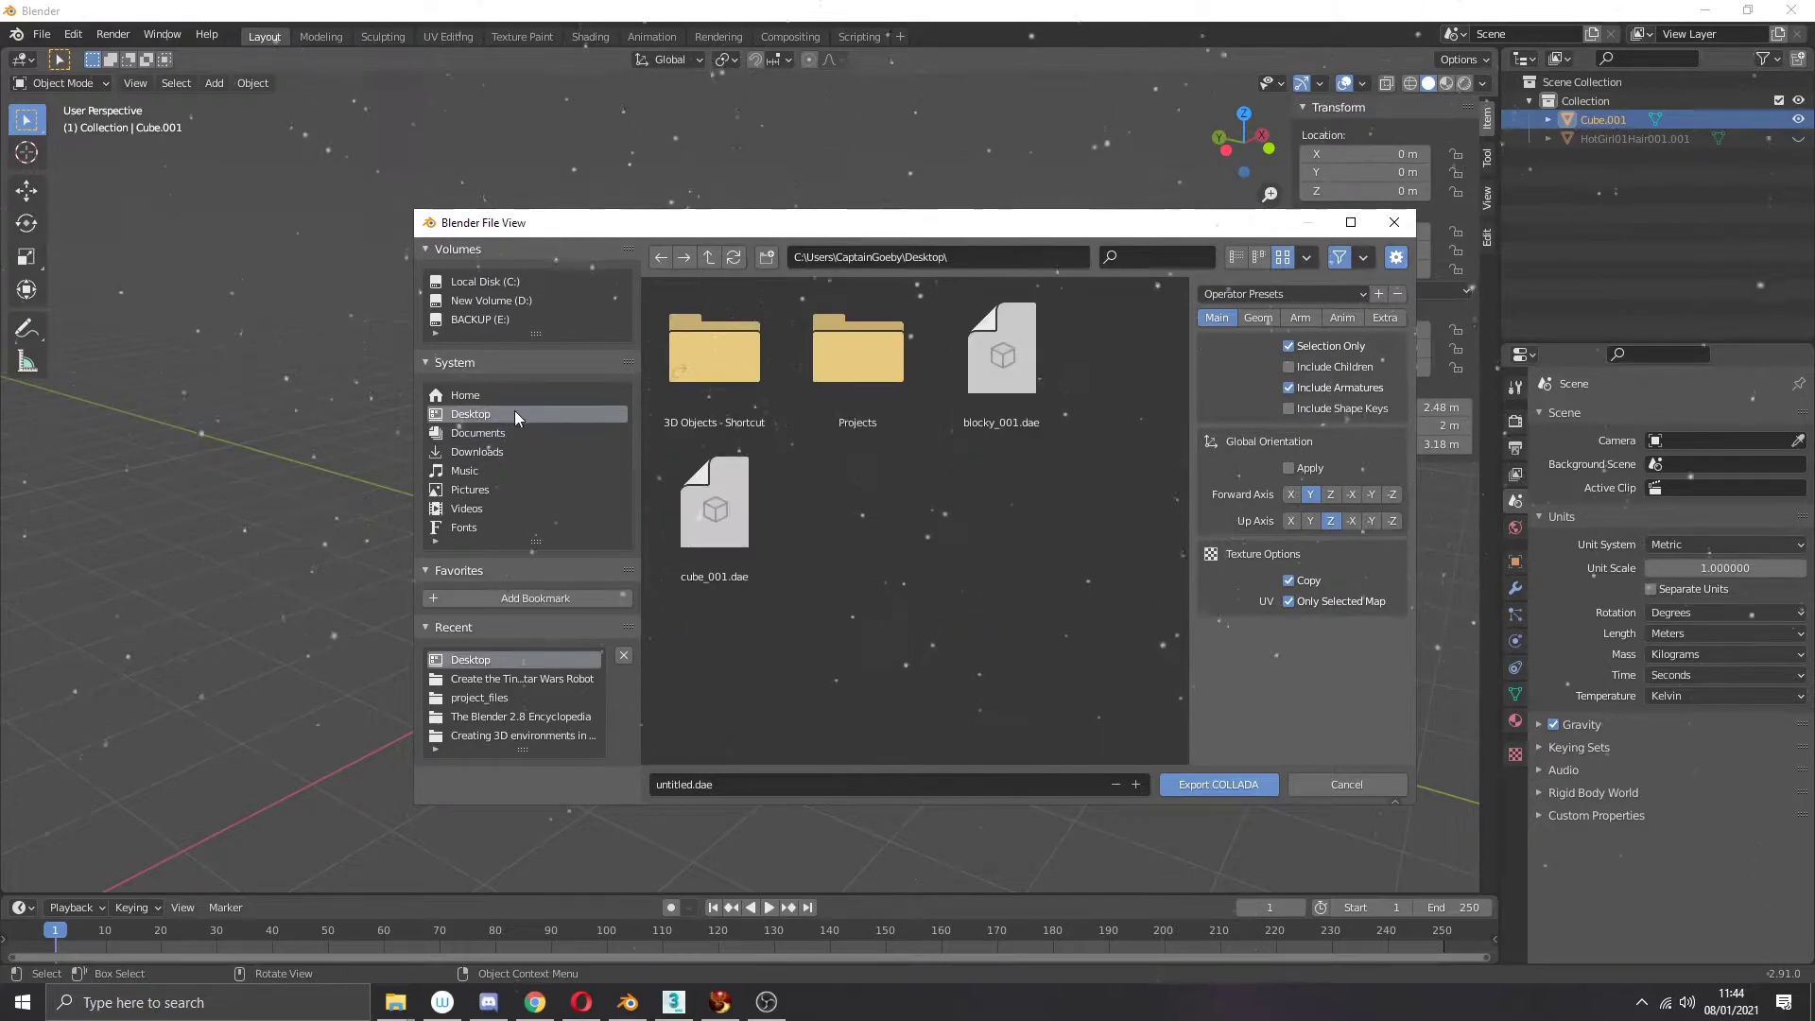
{"action": "left_click", "coordinate": [1000, 378]}
{"action": "key", "text": "Delete"}
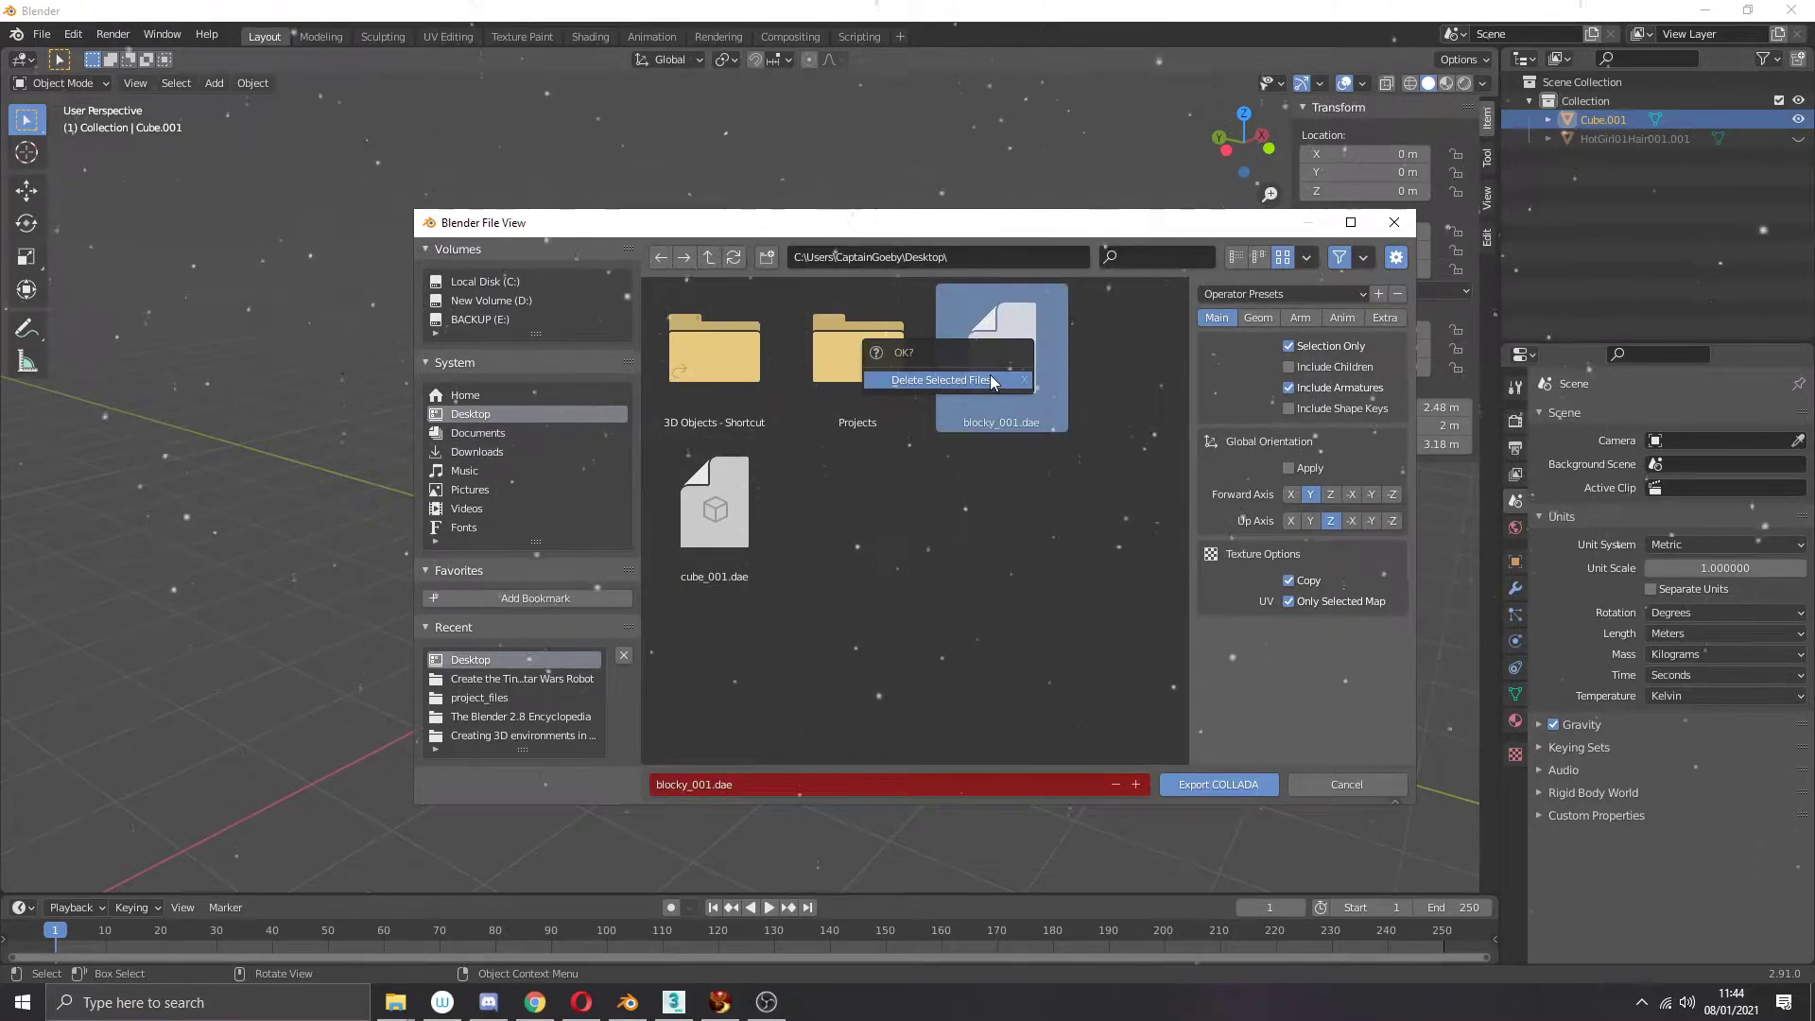
{"action": "left_click", "coordinate": [993, 379]}
{"action": "left_click", "coordinate": [1023, 365]}
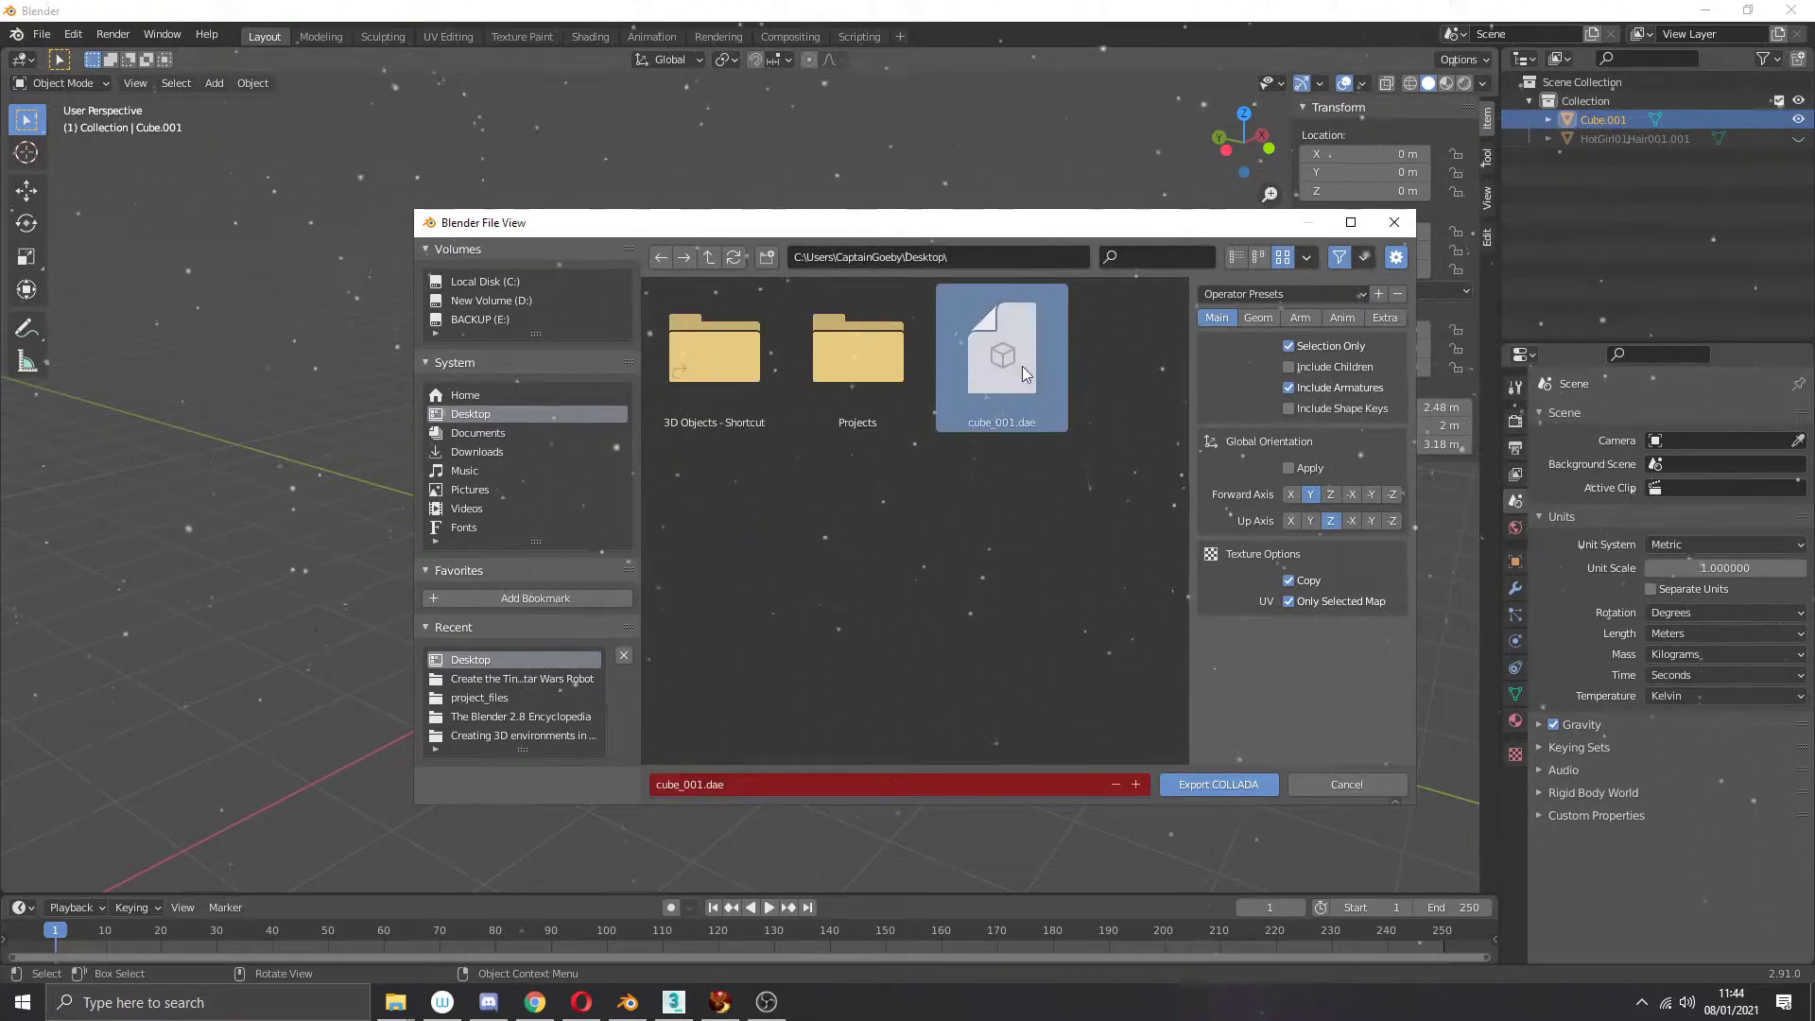
{"action": "key", "text": "Delete"}
{"action": "left_click", "coordinate": [961, 369]}
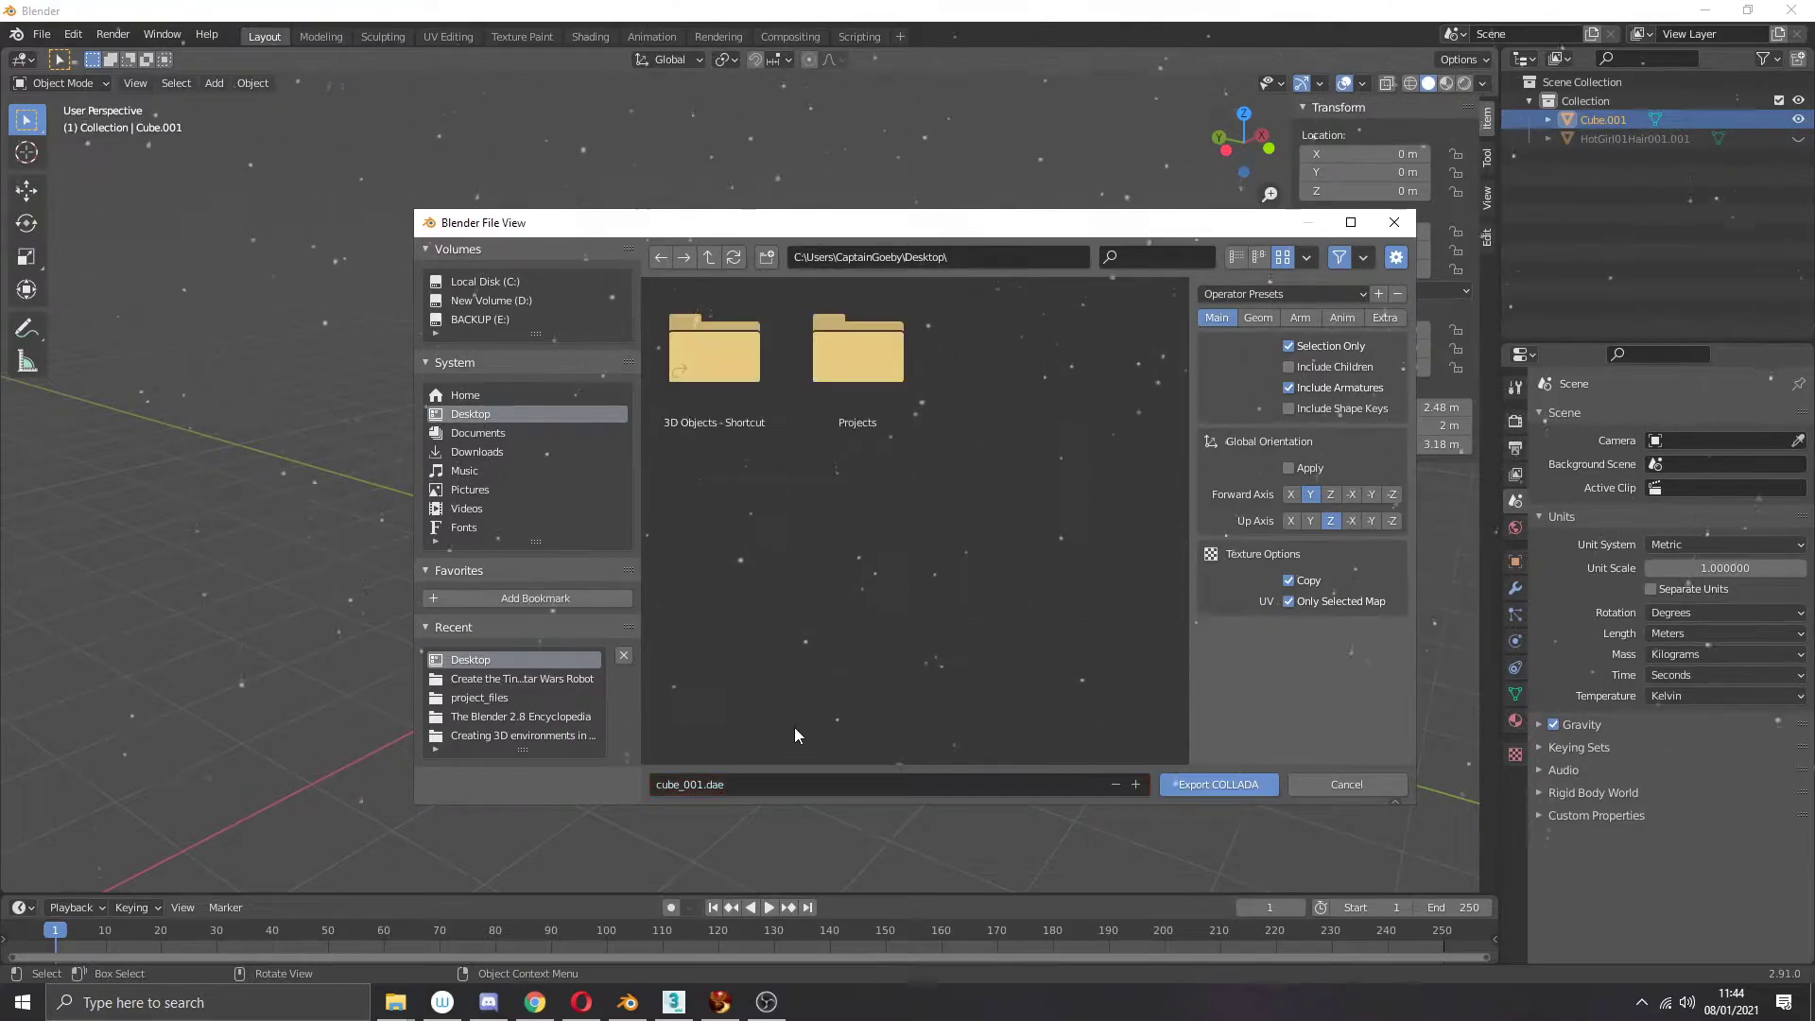
Step: Name the file buddy_001 and export the selected model as Collada to the Desktop
{"action": "left_click", "coordinate": [785, 786]}
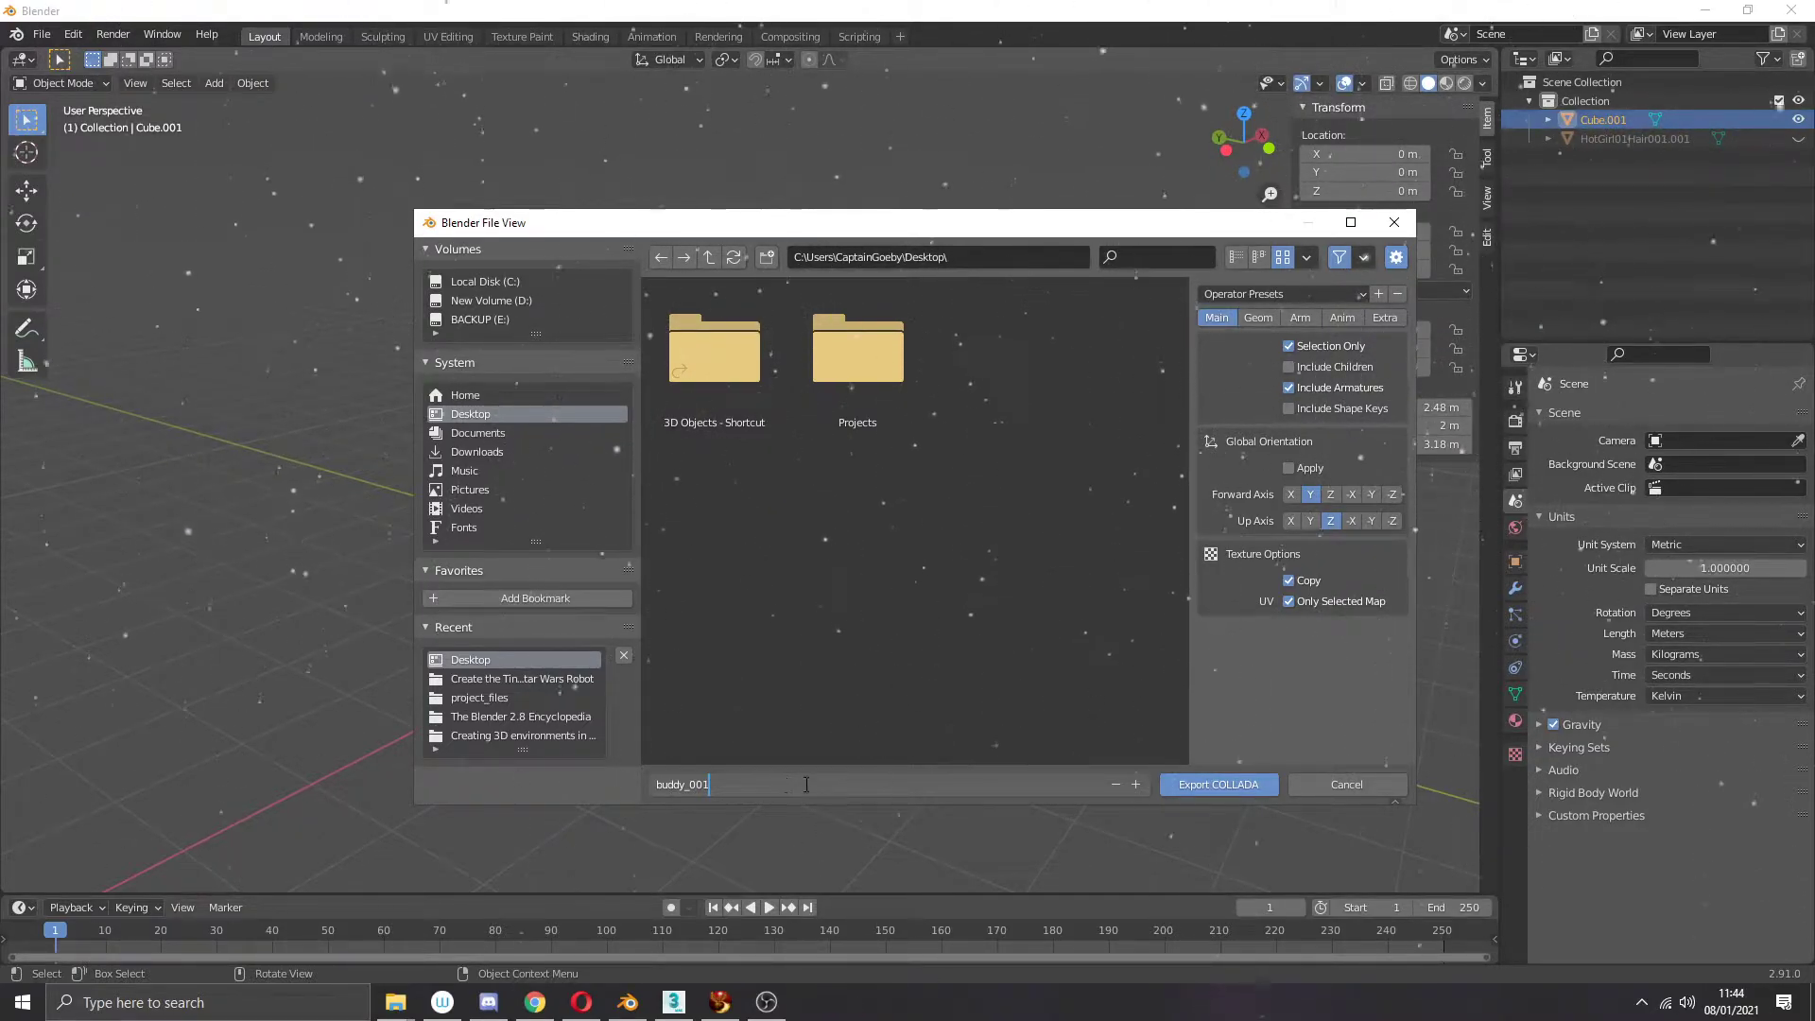
{"action": "type", "text": "buddy_001"}
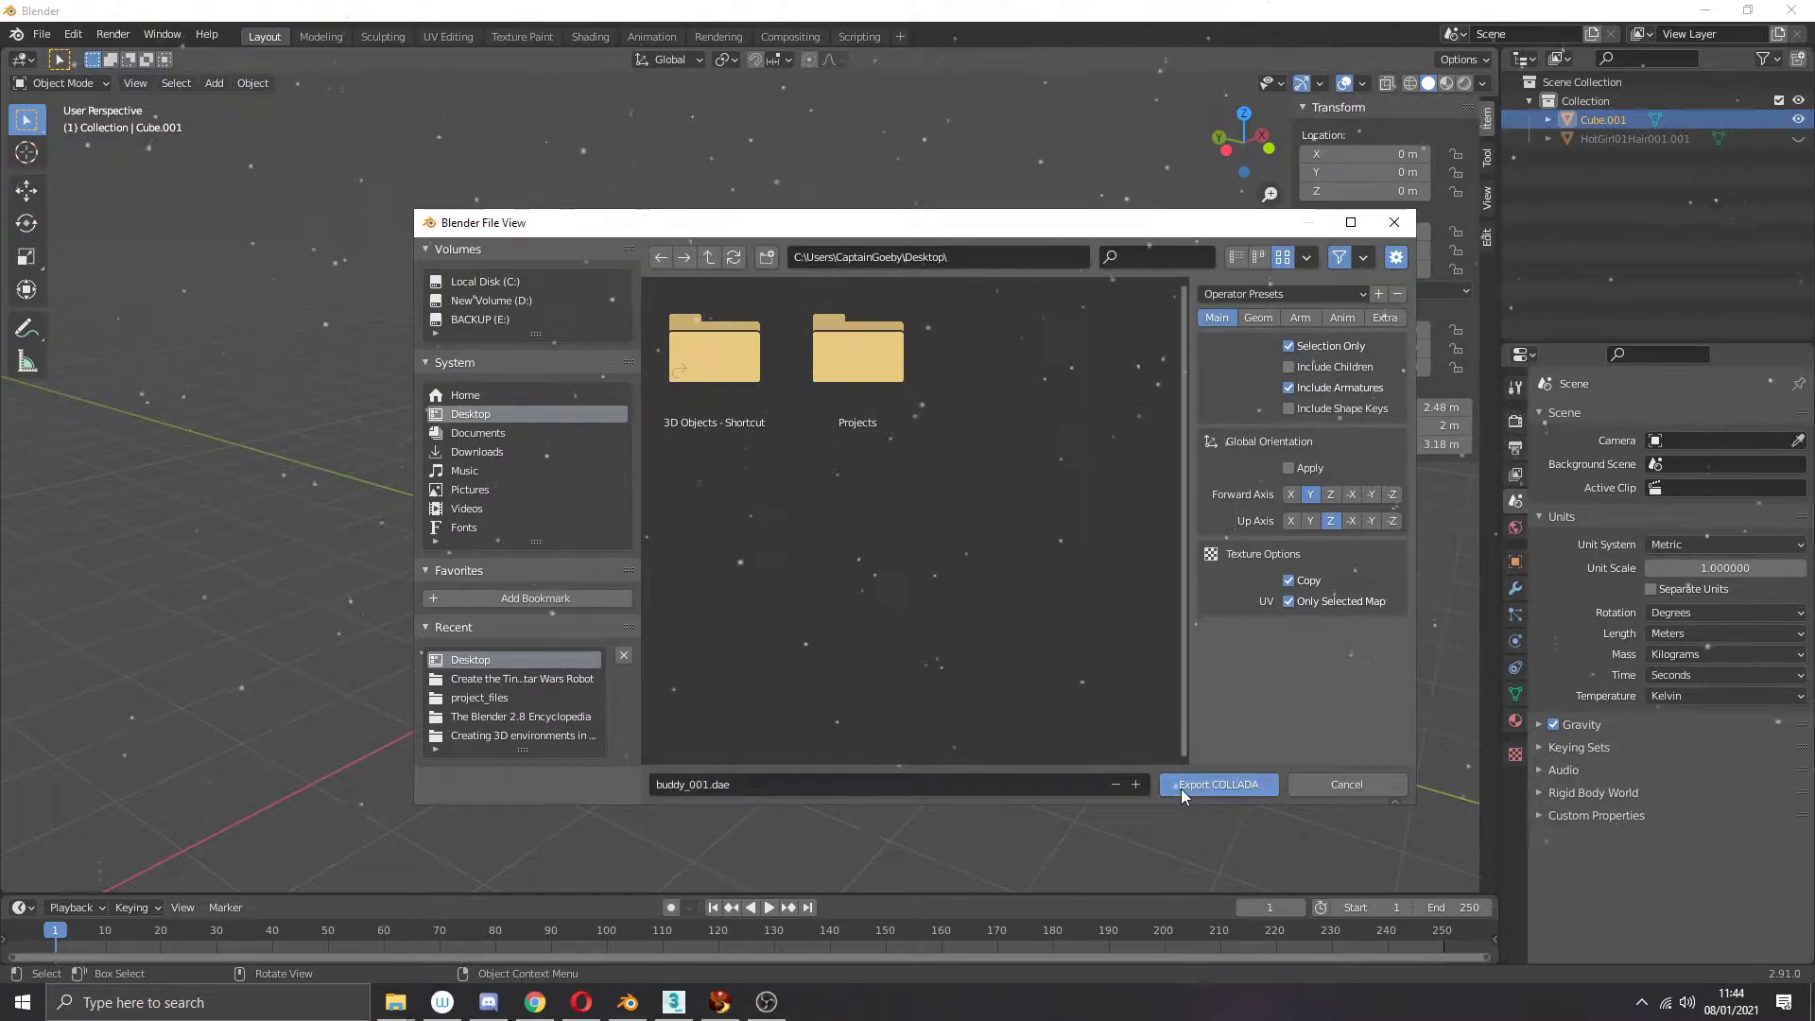
{"action": "left_click", "coordinate": [1181, 784]}
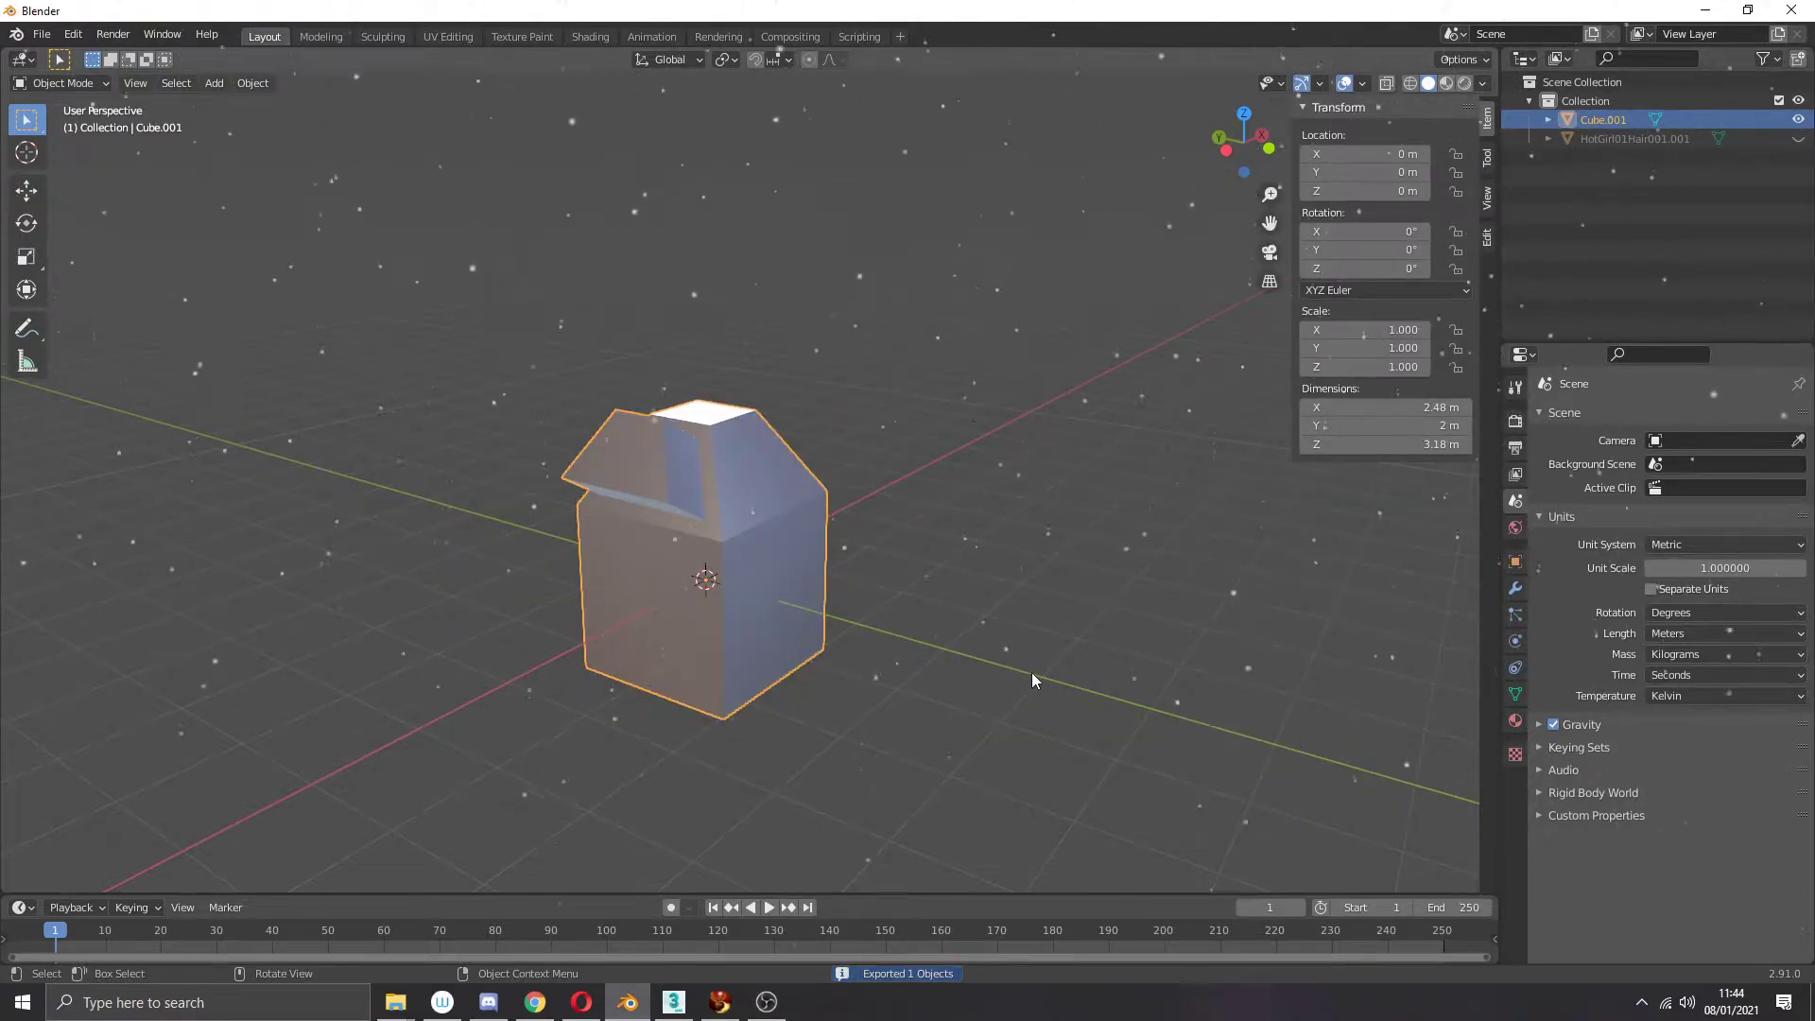
{"action": "middle_click_drag", "start_coordinate": [803, 608], "coordinate": [762, 603]}
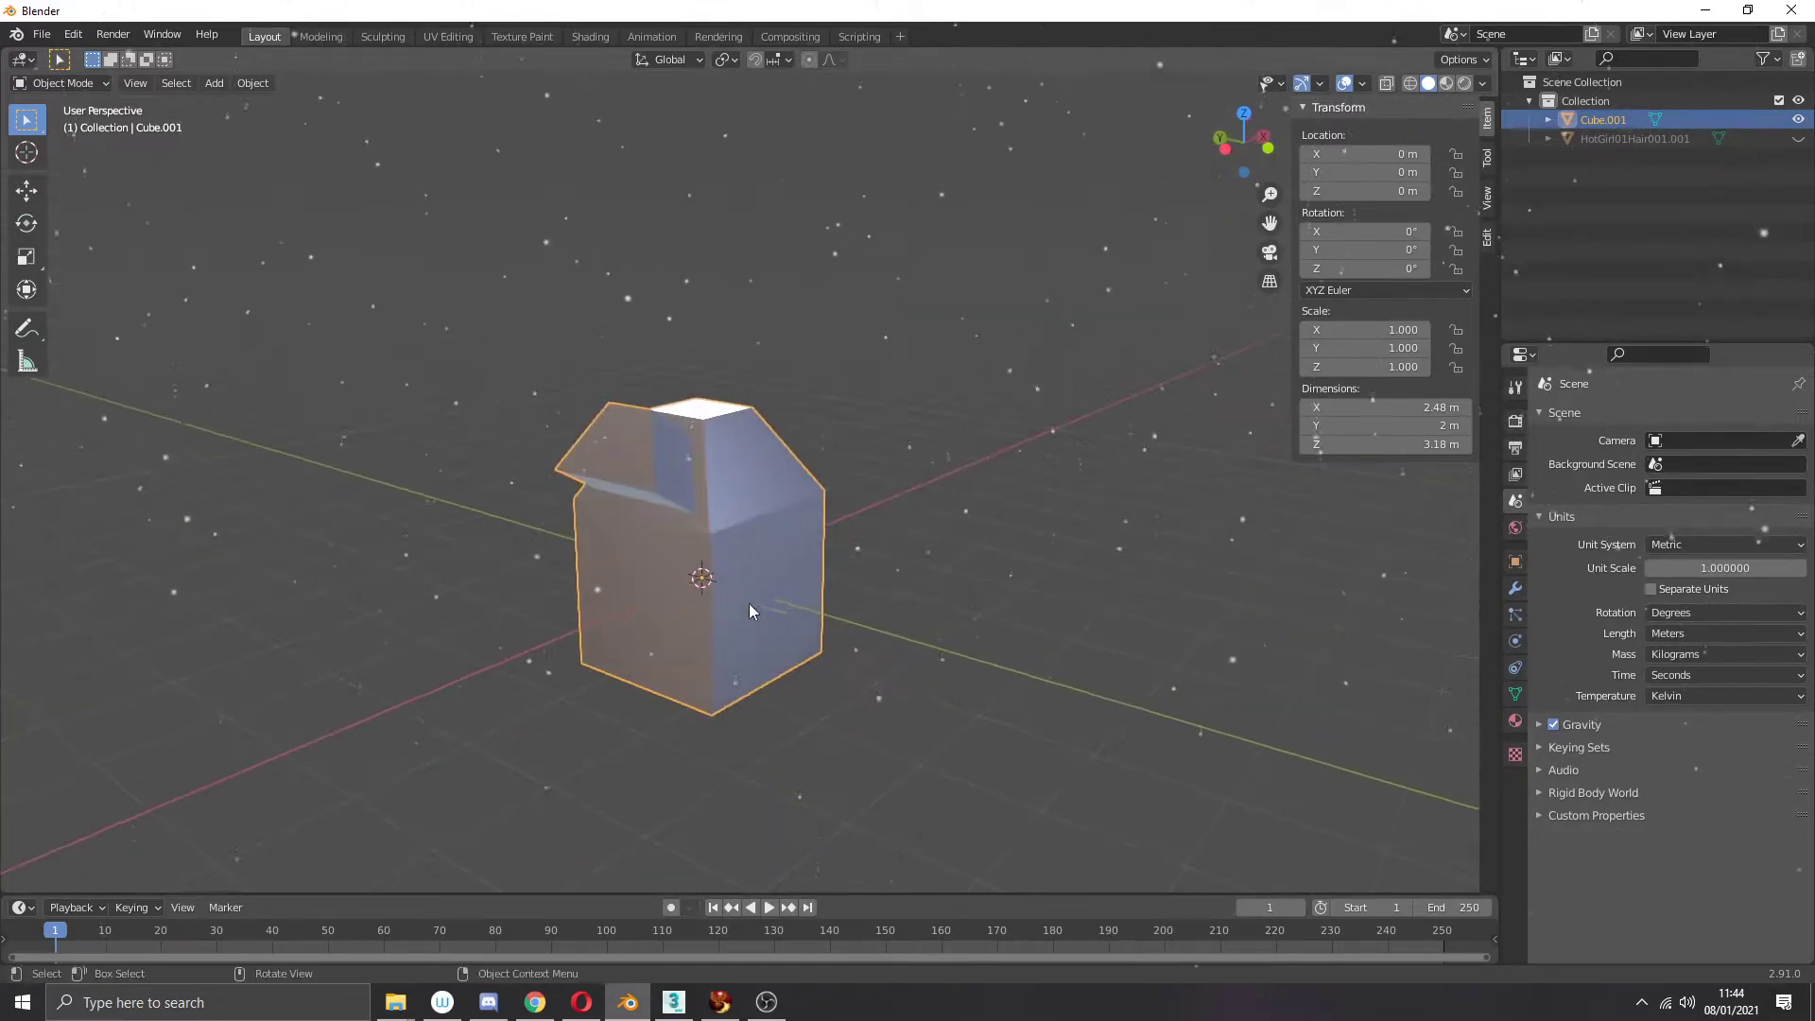
{"action": "left_click", "coordinate": [720, 1002]}
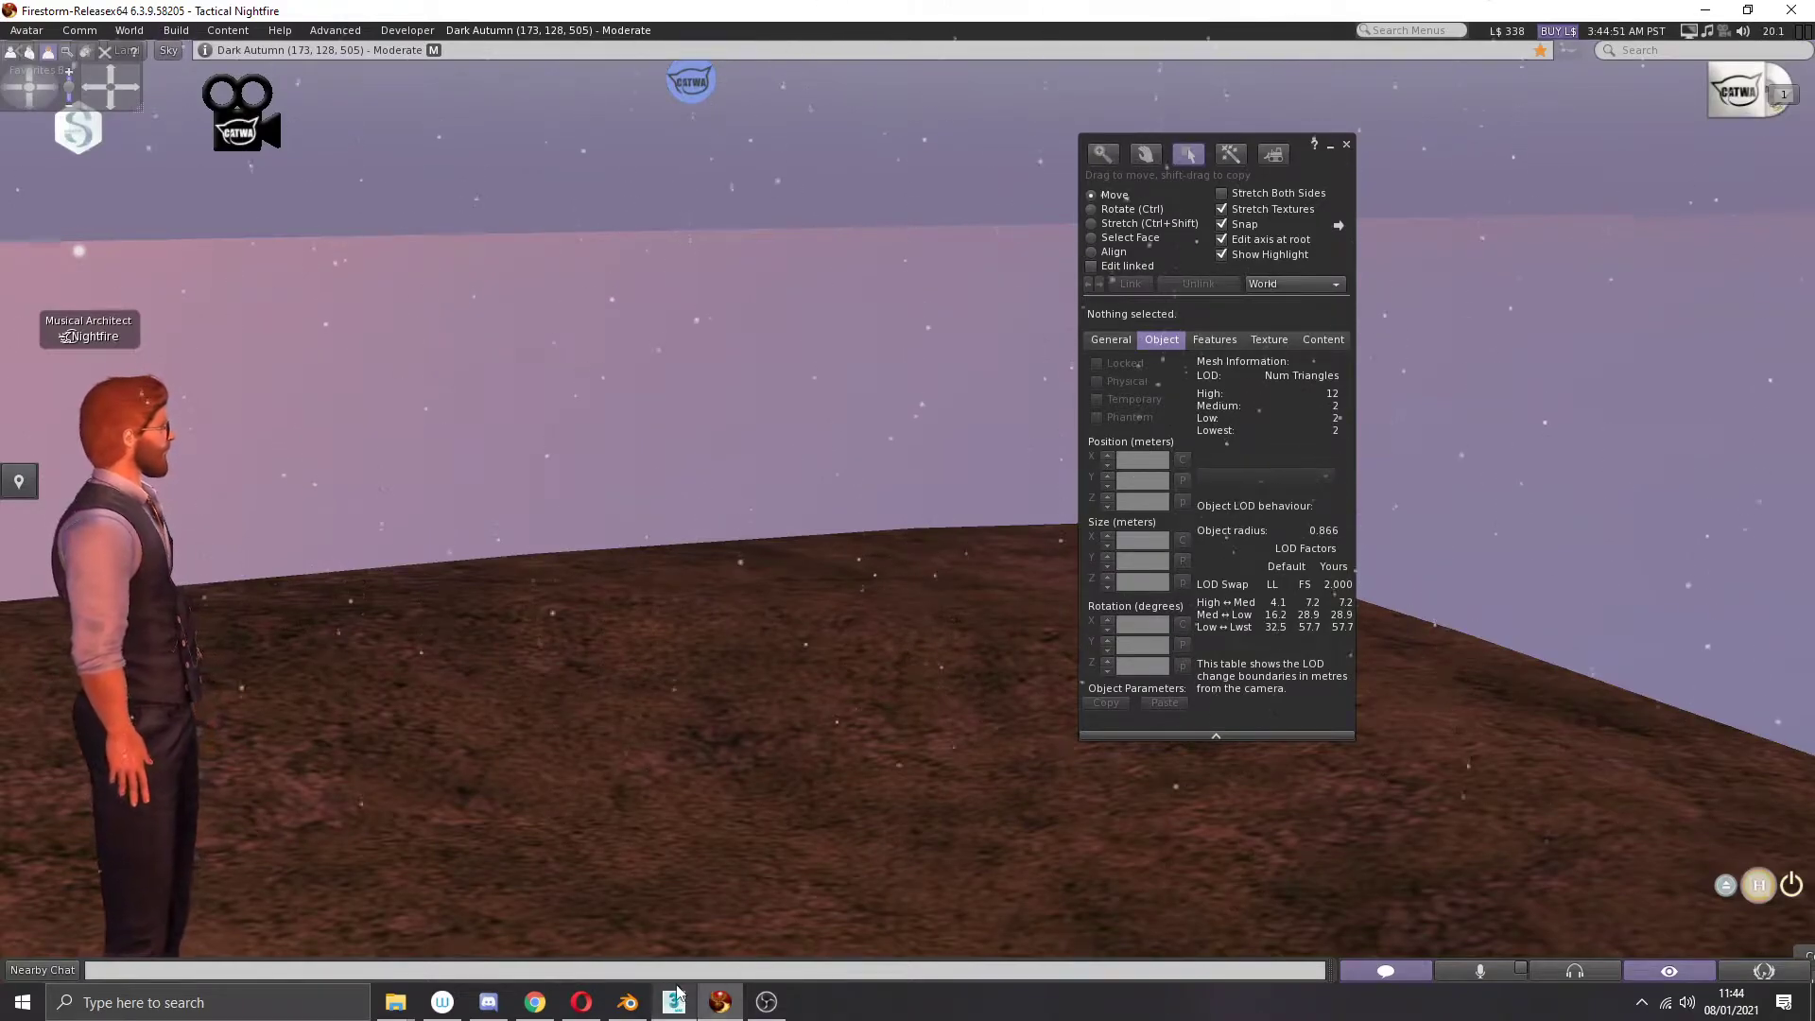
{"action": "left_click", "coordinate": [627, 1002]}
Step: Reopen the Collada export dialog in the Desktop folder and delete the existing buddy_001.dae
{"action": "left_click", "coordinate": [47, 34]}
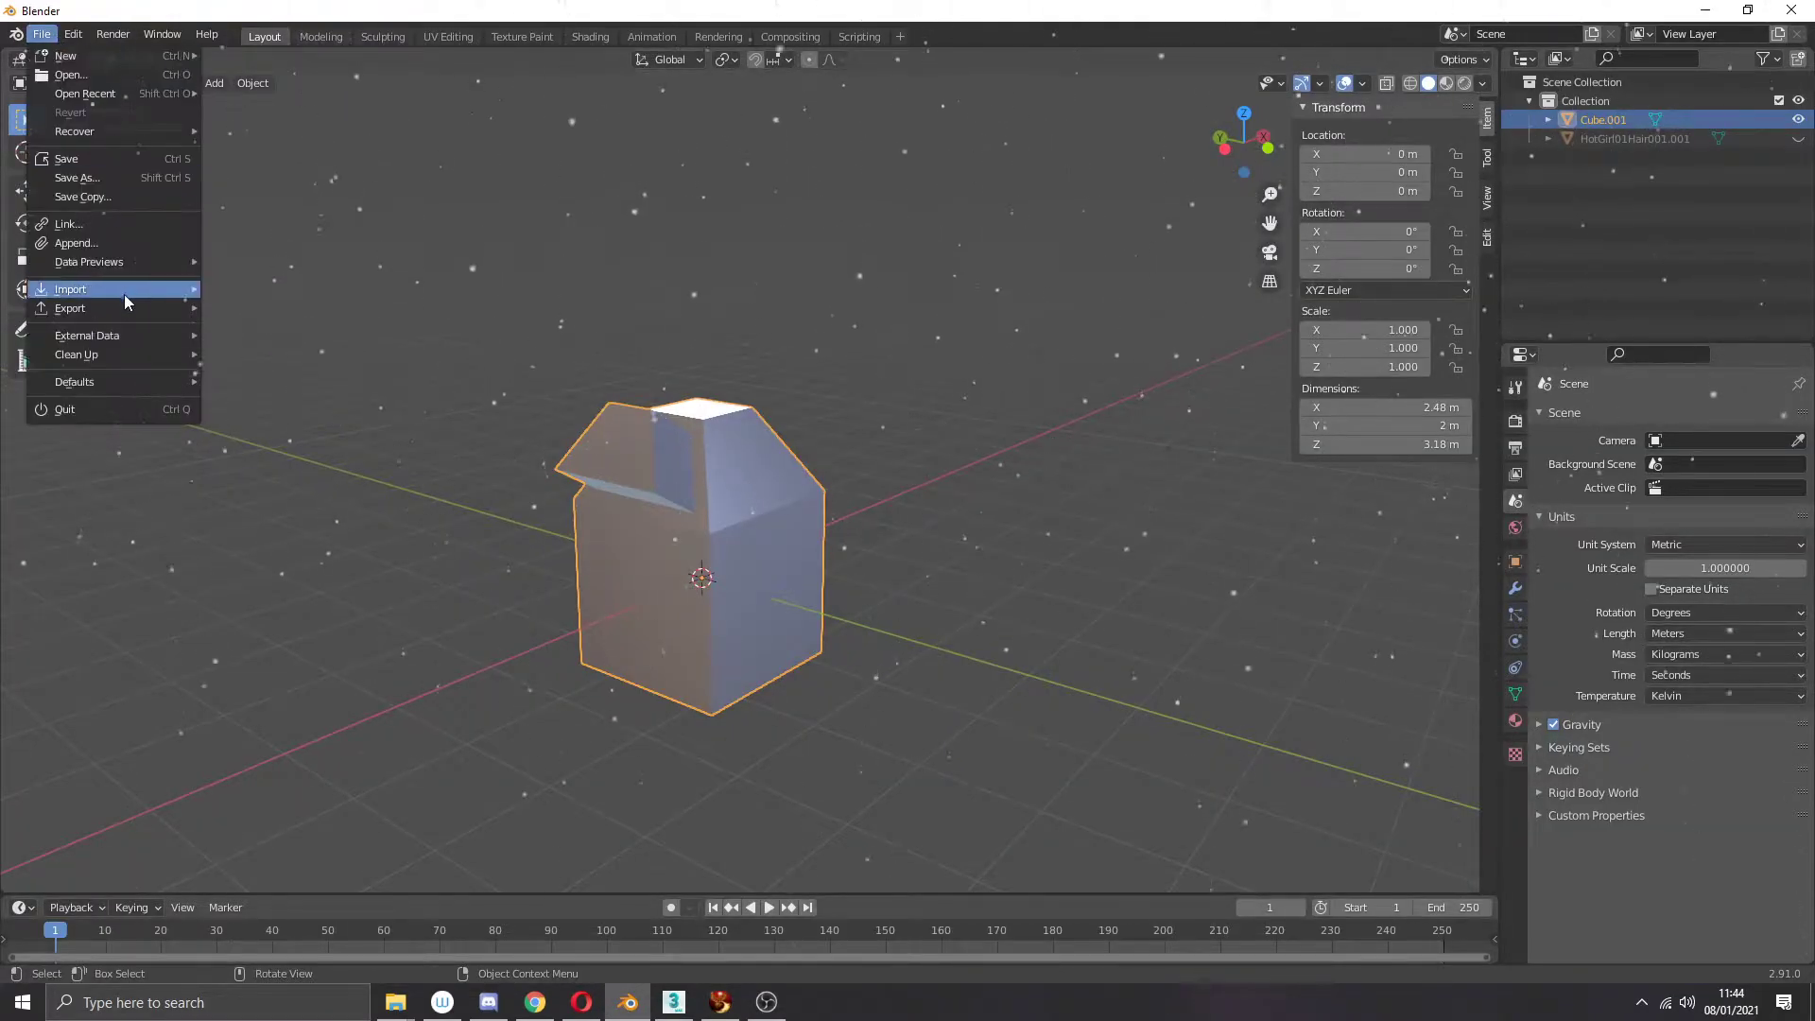
{"action": "mouse_move", "coordinate": [124, 309]}
{"action": "left_click", "coordinate": [265, 309]}
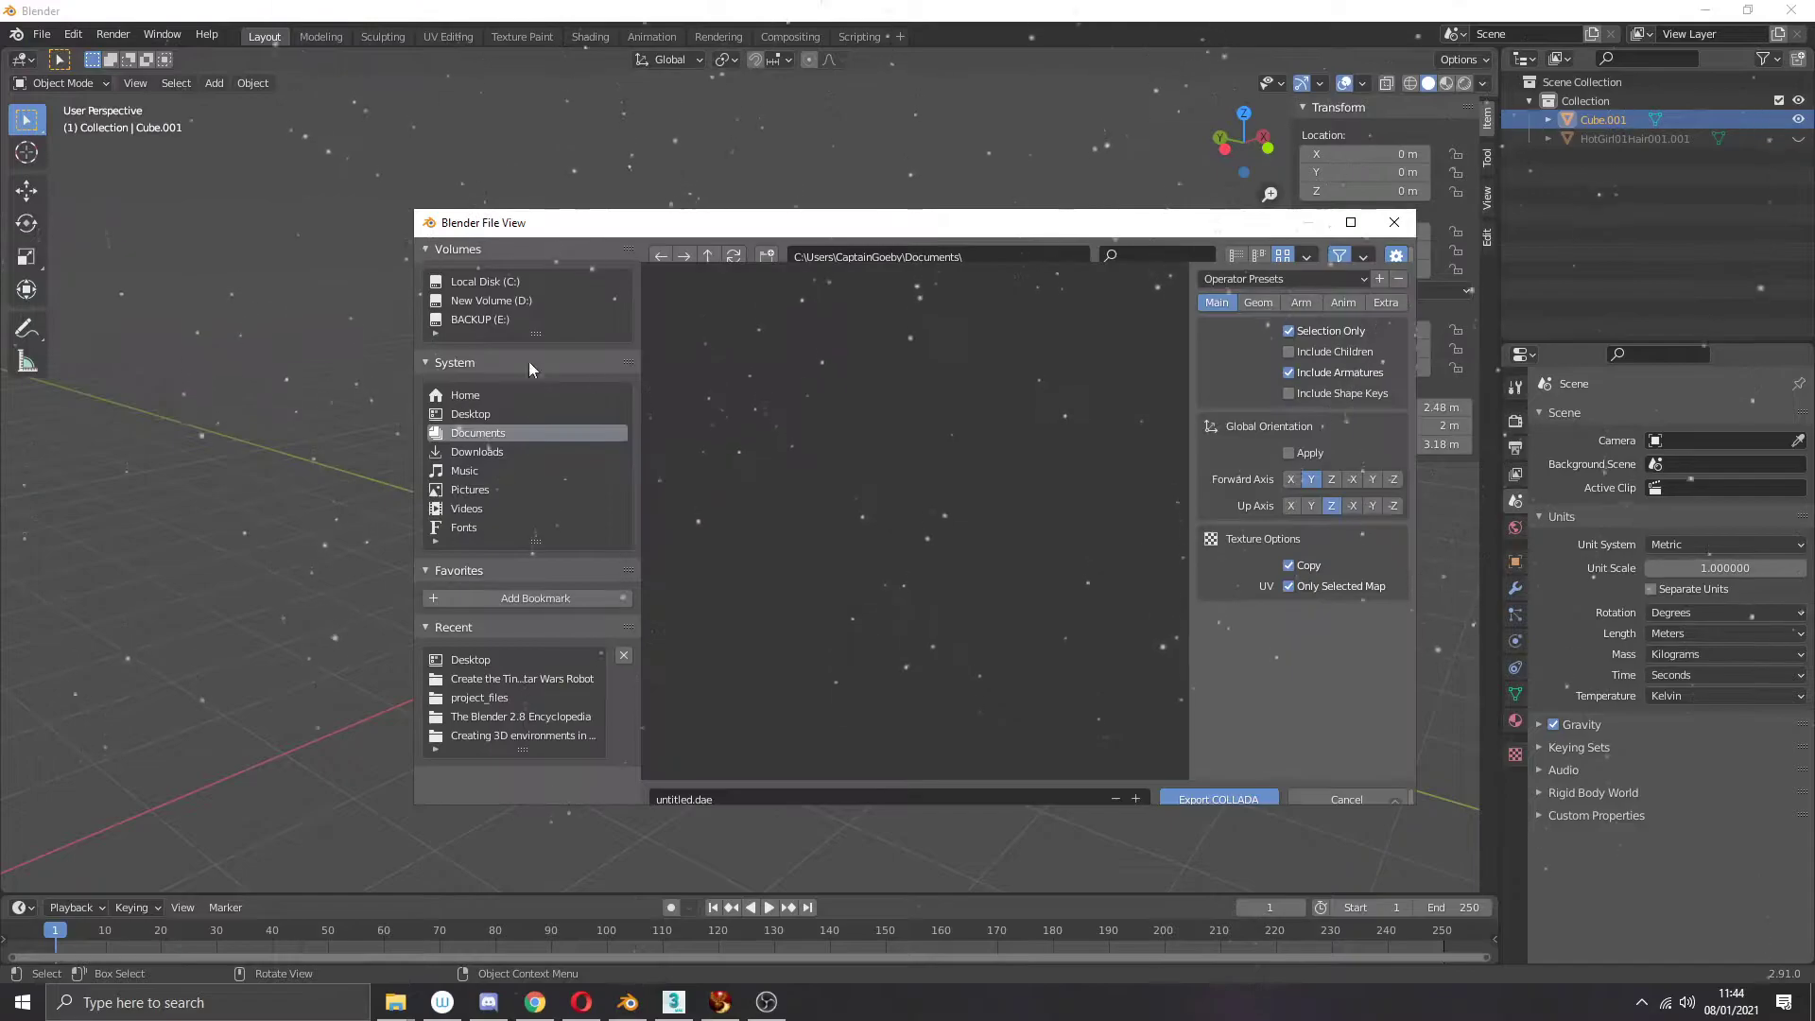
{"action": "left_click", "coordinate": [490, 416]}
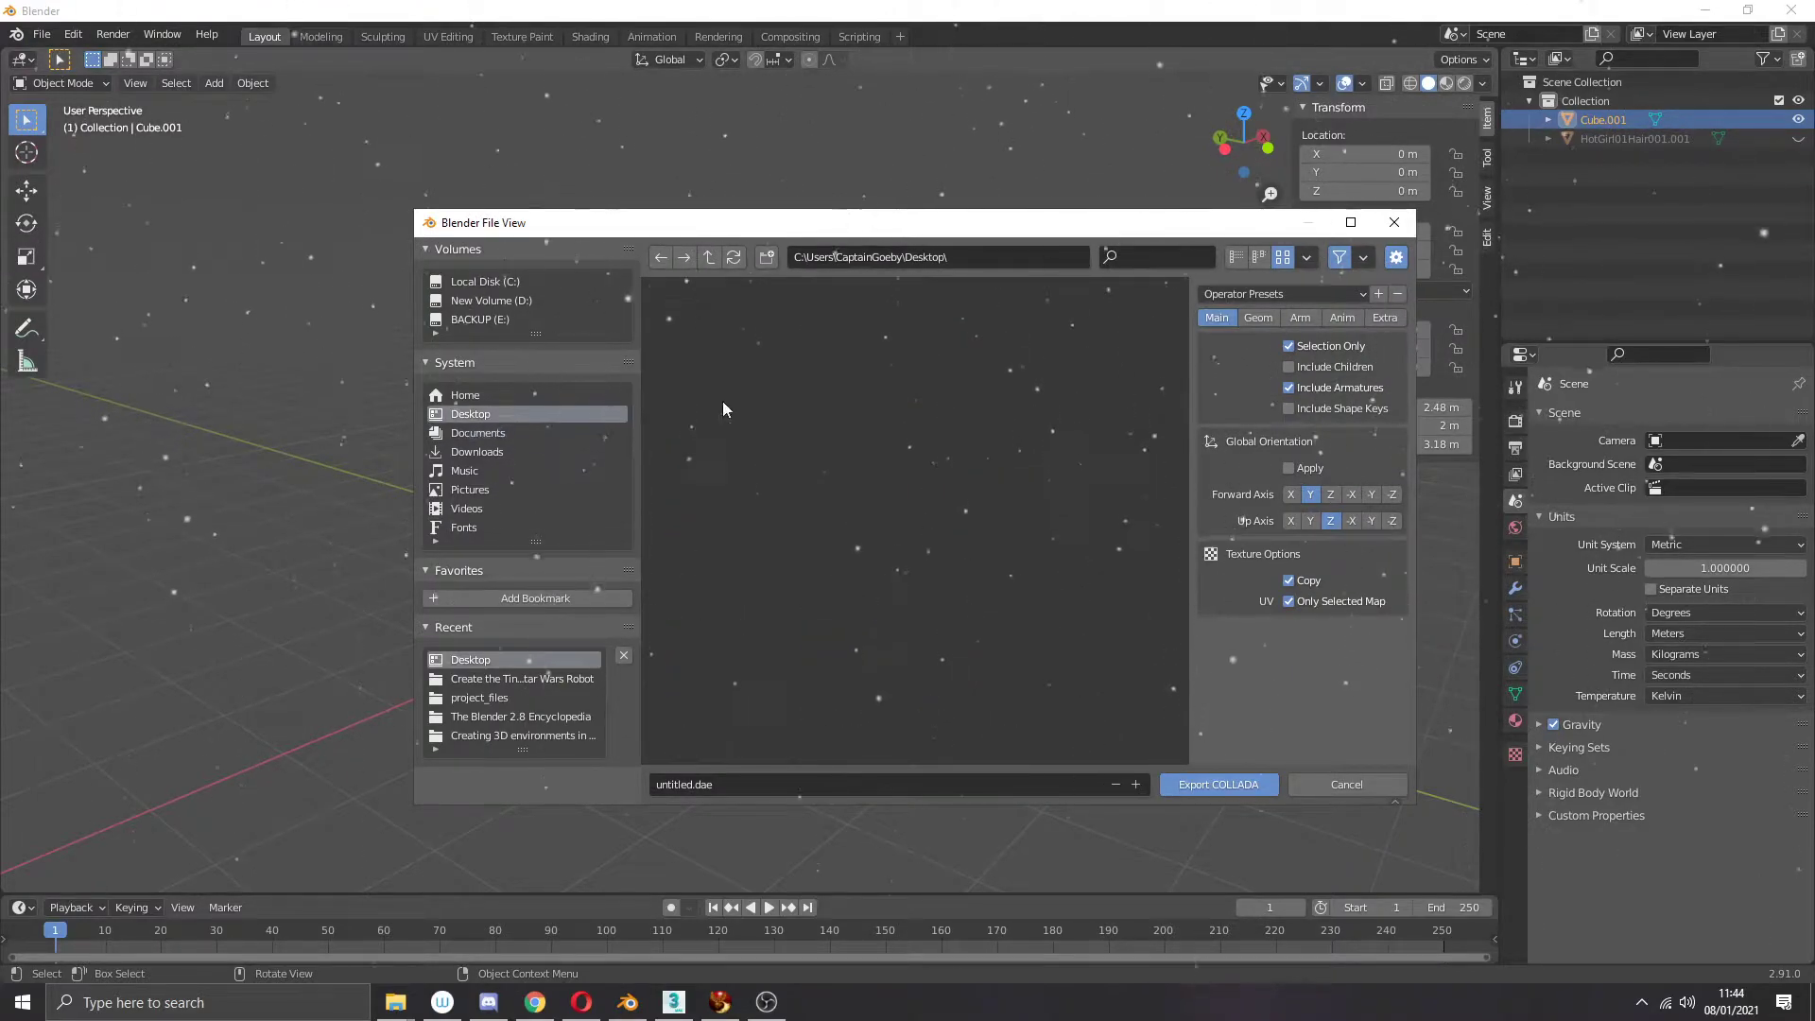
{"action": "left_click", "coordinate": [993, 394]}
{"action": "key", "text": "Delete"}
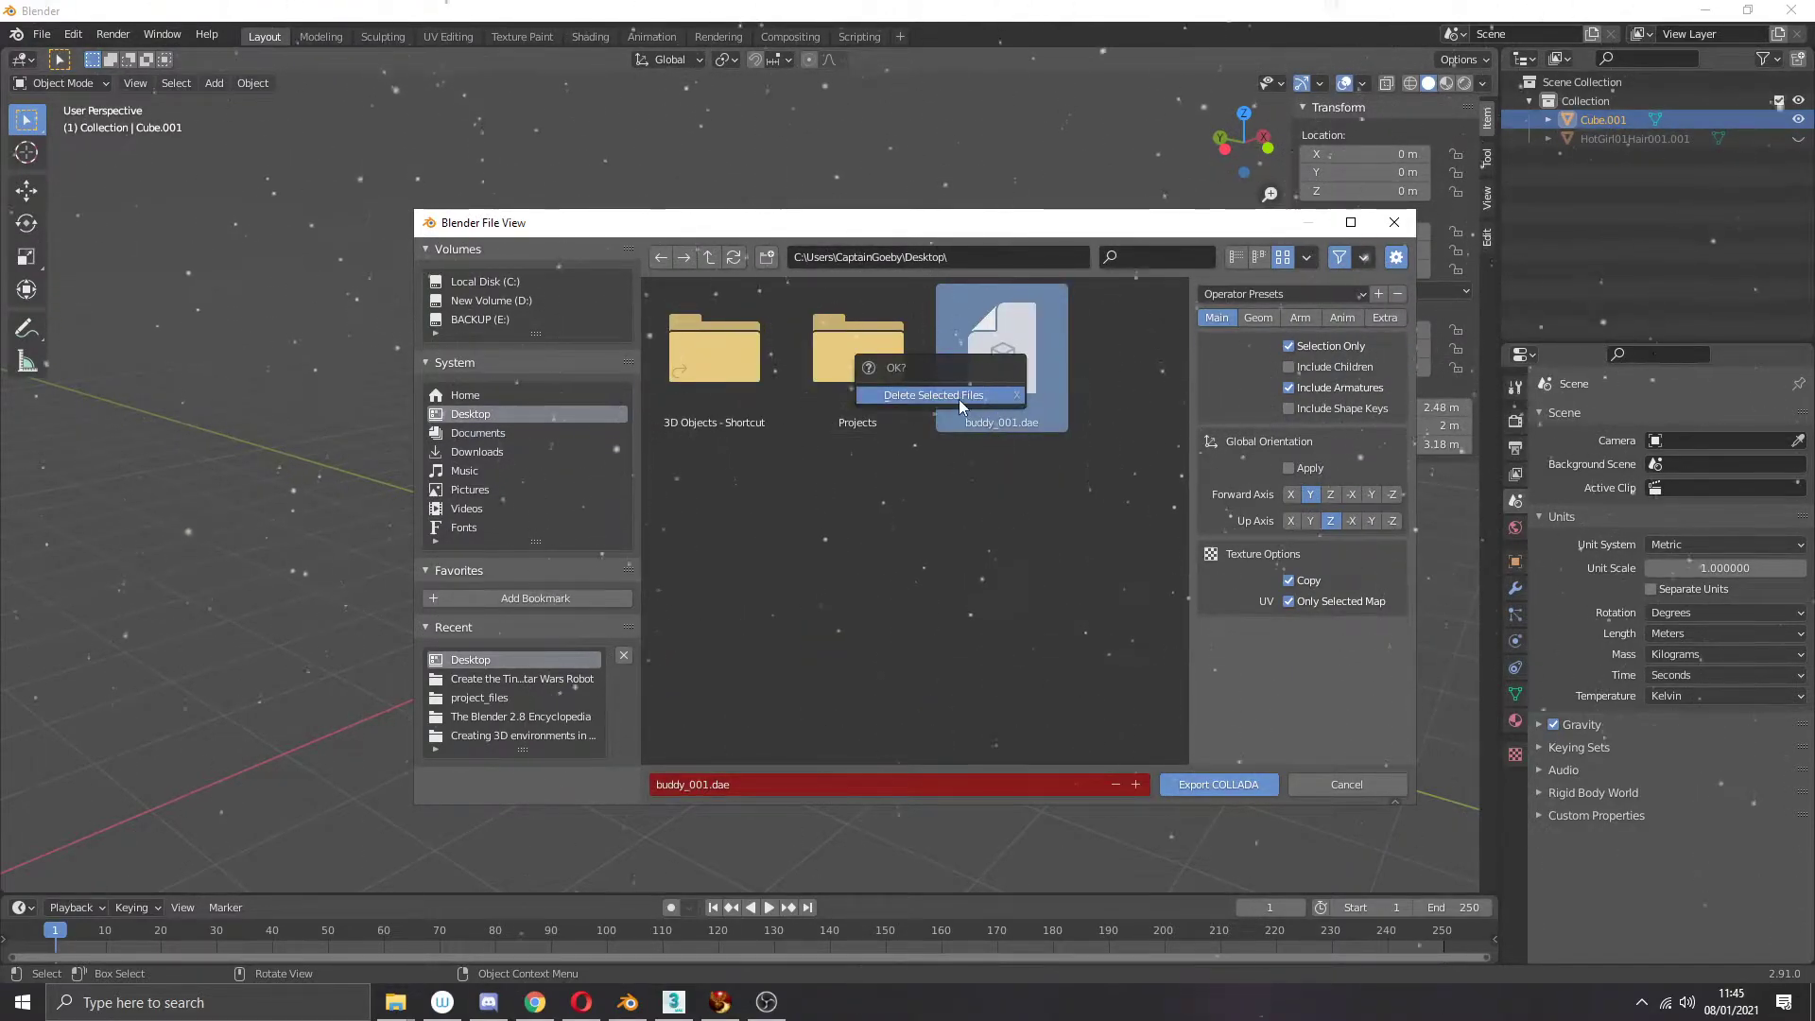
{"action": "left_click", "coordinate": [959, 399]}
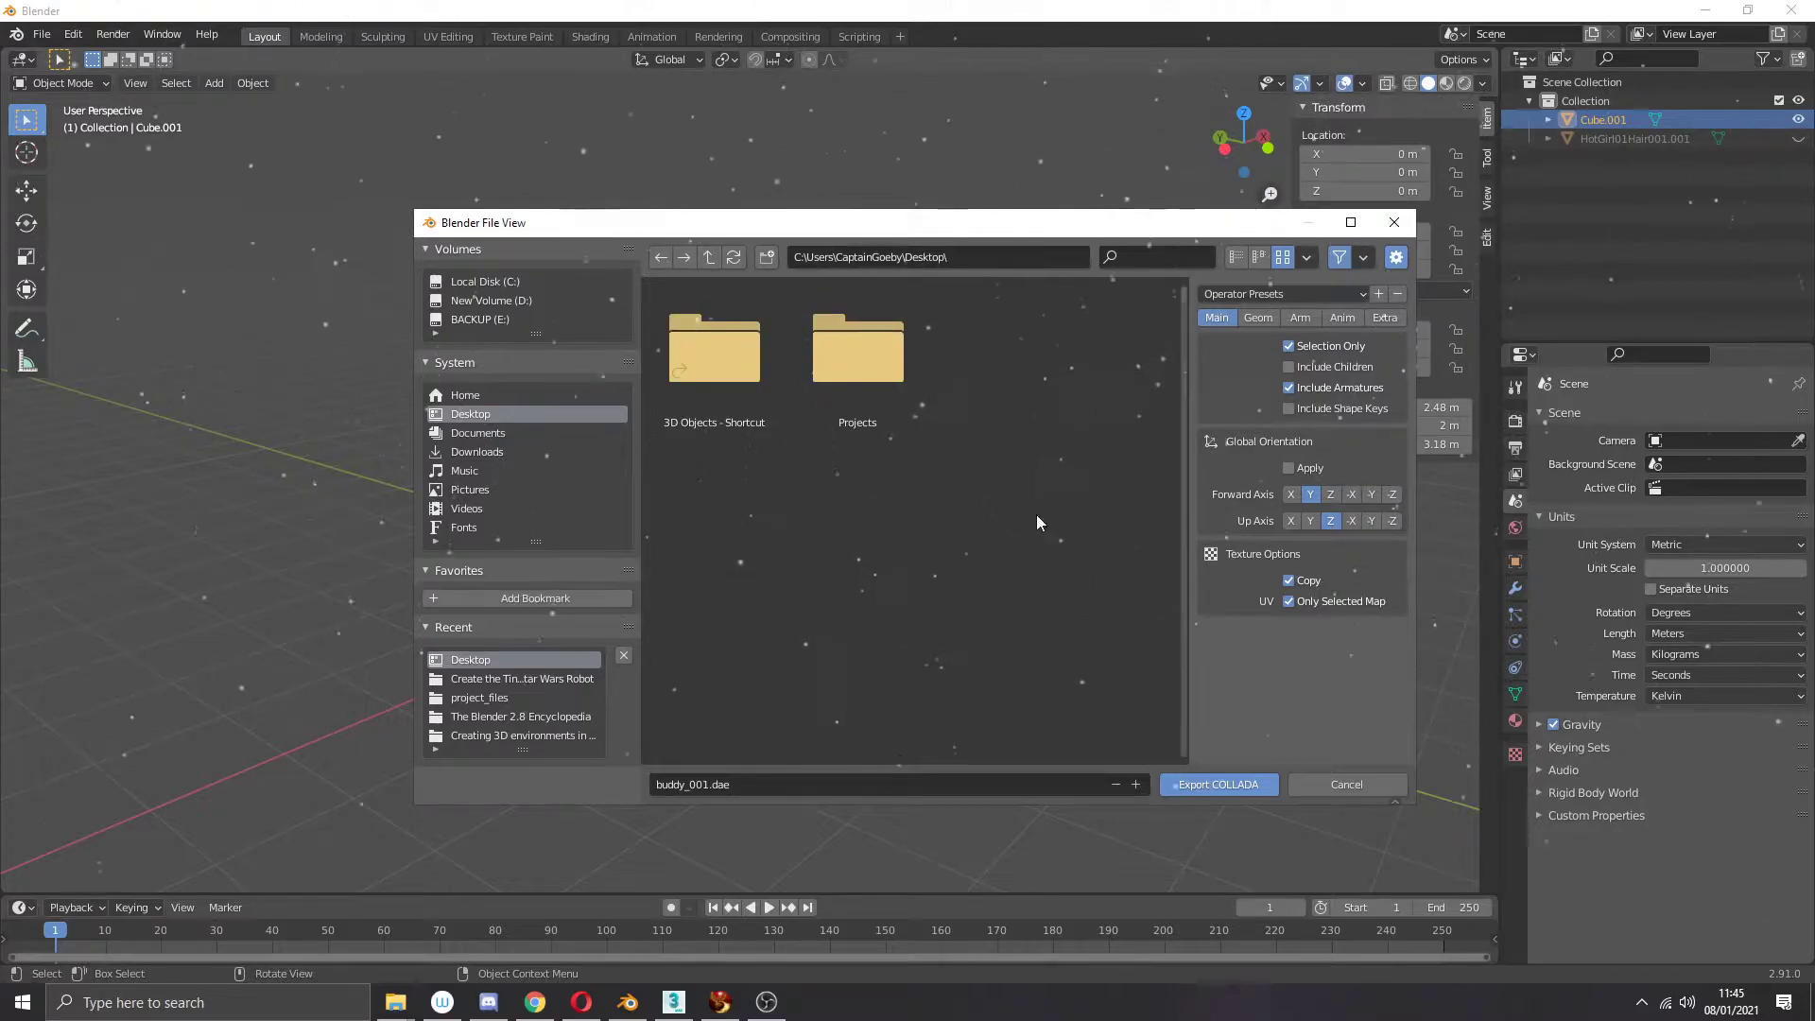
Step: Apply the Sl+Open Sim Static operator preset and export the model as buddy_001.dae
{"action": "left_click", "coordinate": [766, 784]}
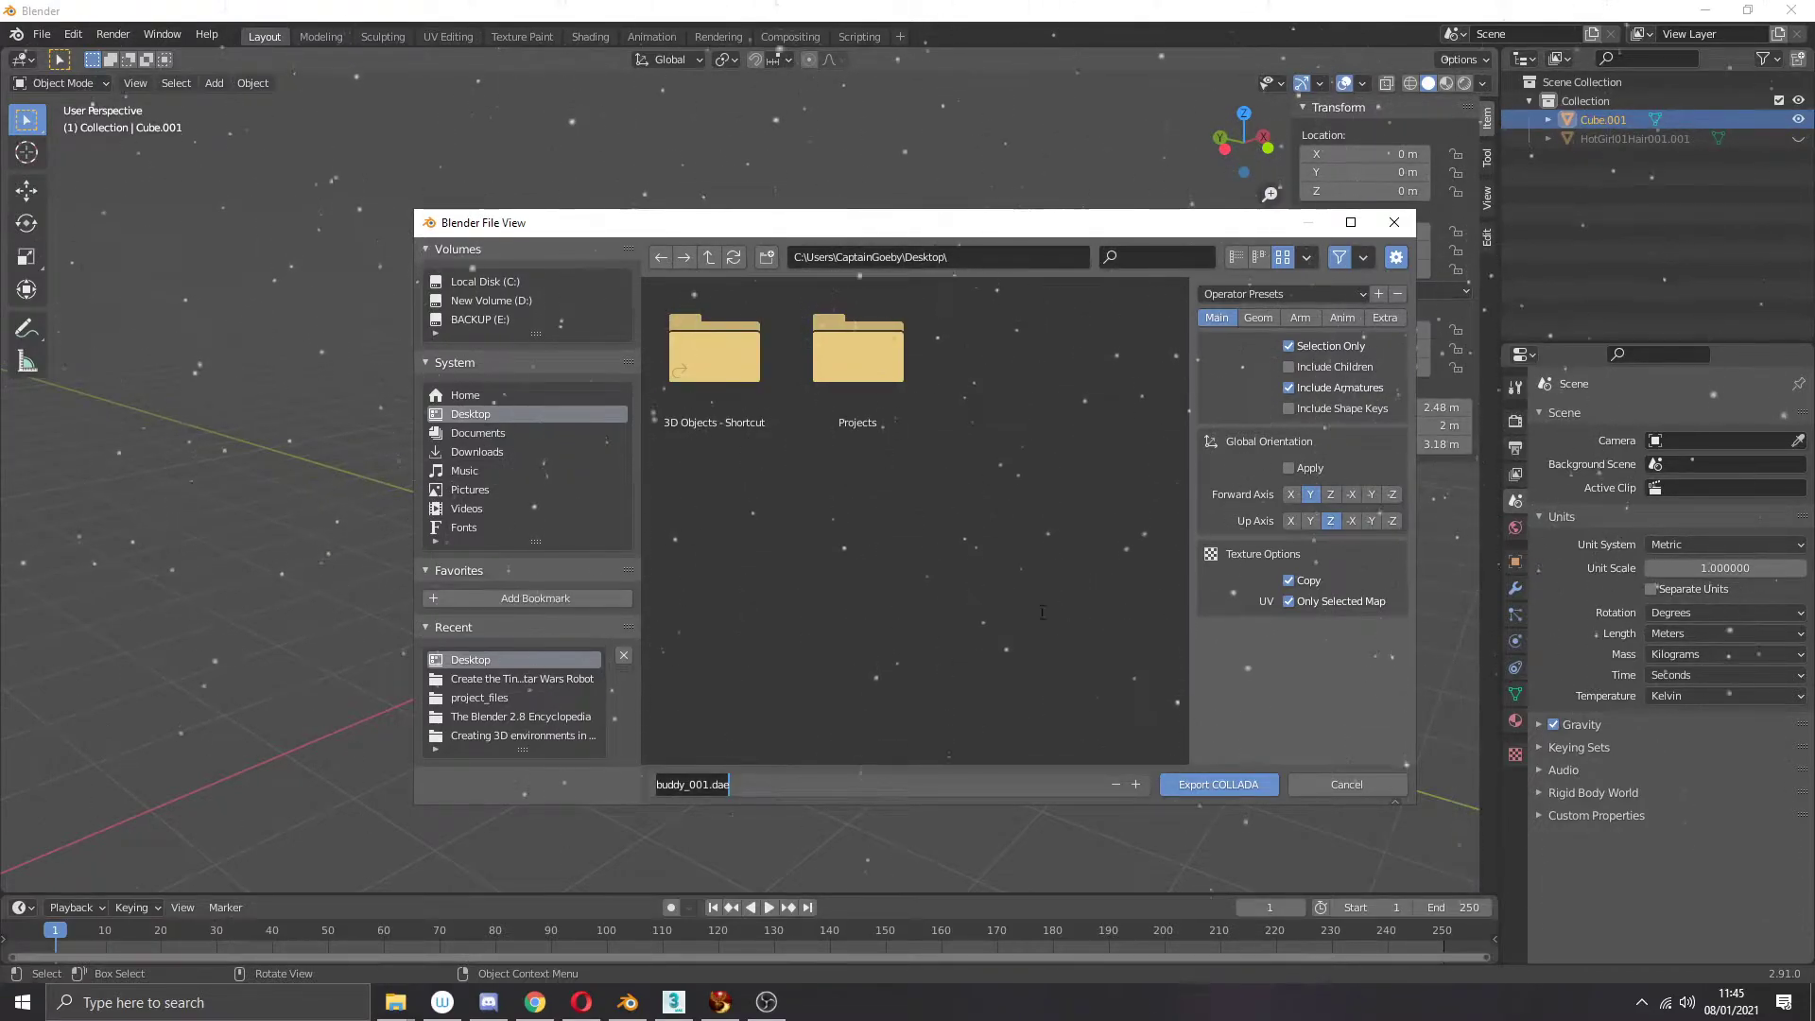
{"action": "left_click", "coordinate": [1240, 298]}
{"action": "left_click", "coordinate": [1239, 296]}
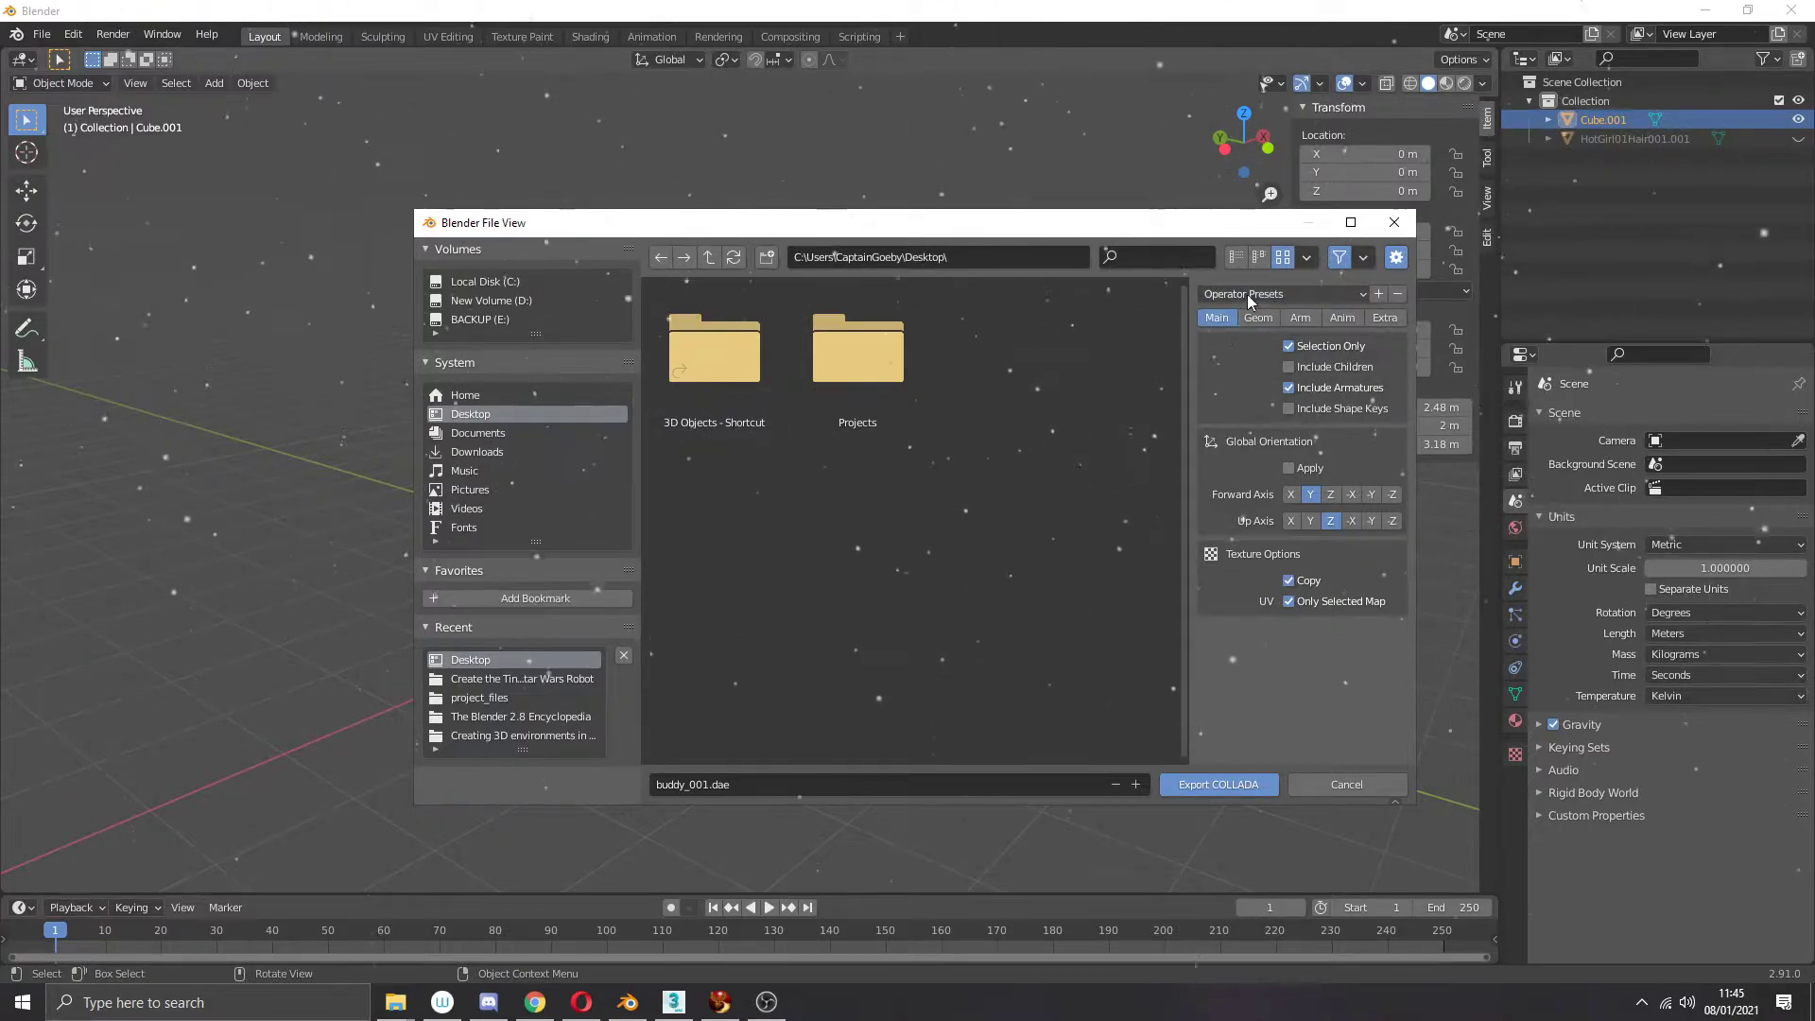
{"action": "left_click", "coordinate": [1246, 293]}
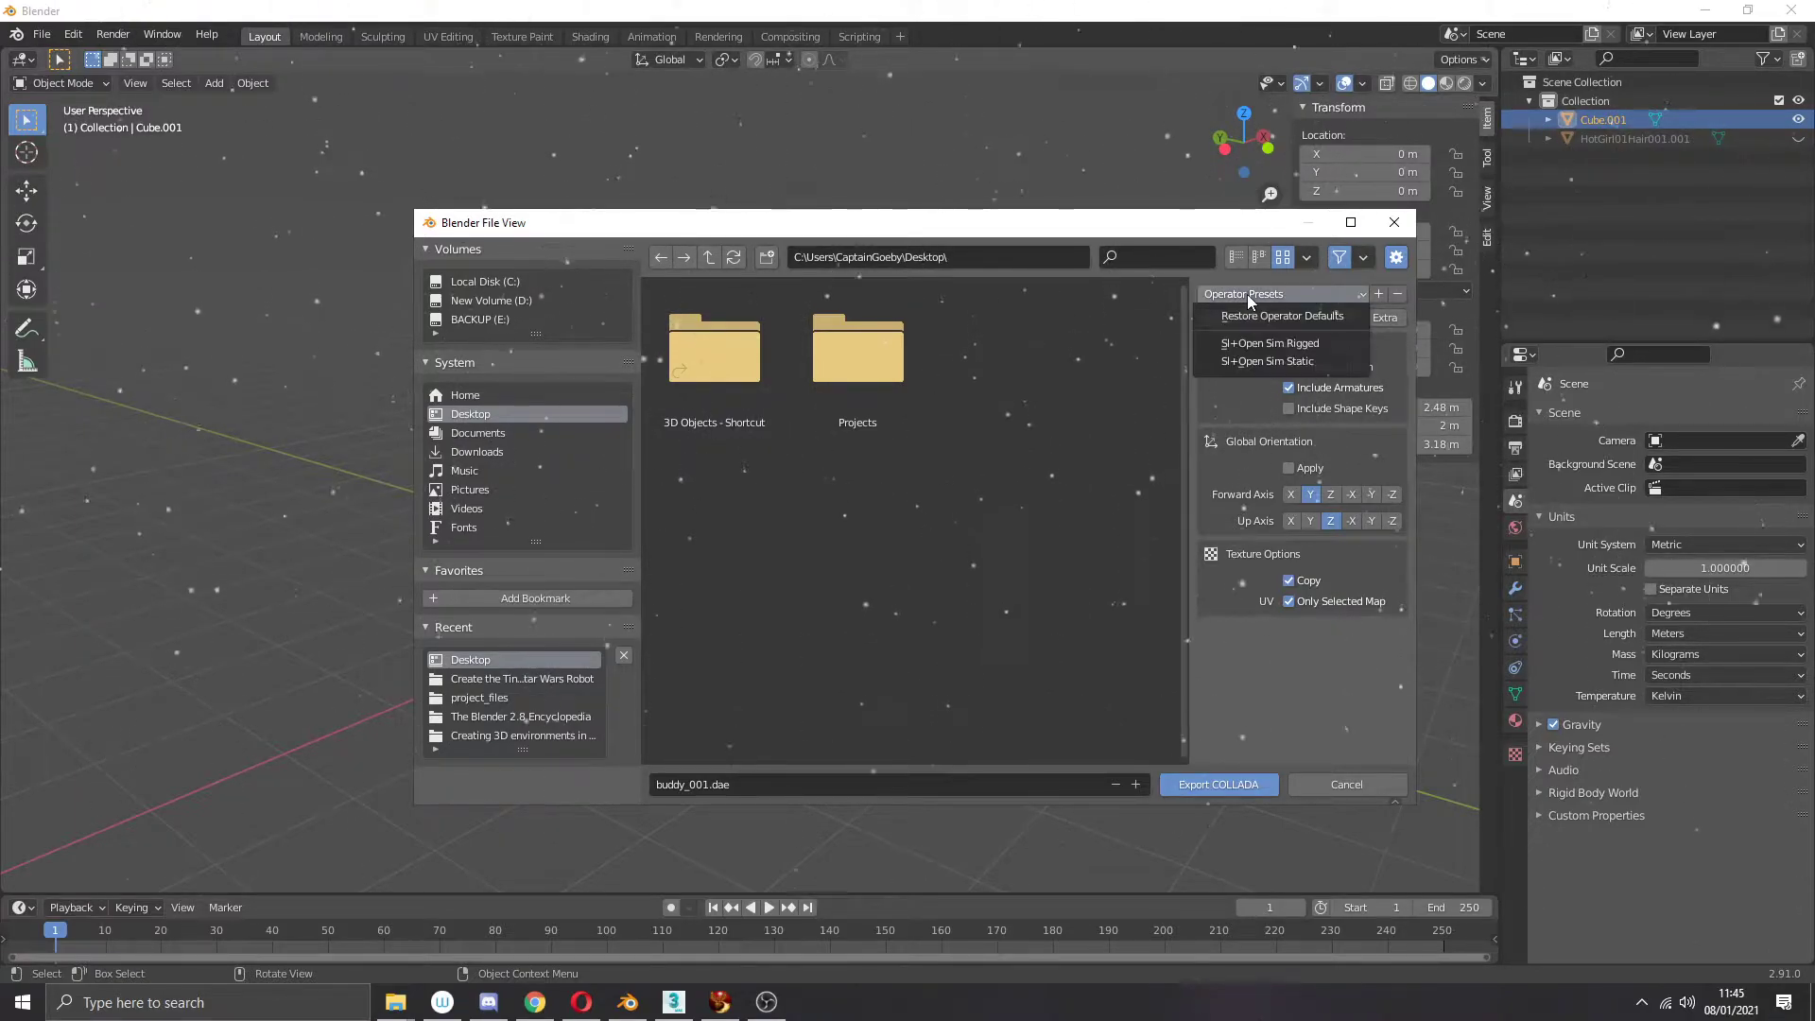
{"action": "left_click", "coordinate": [1261, 363]}
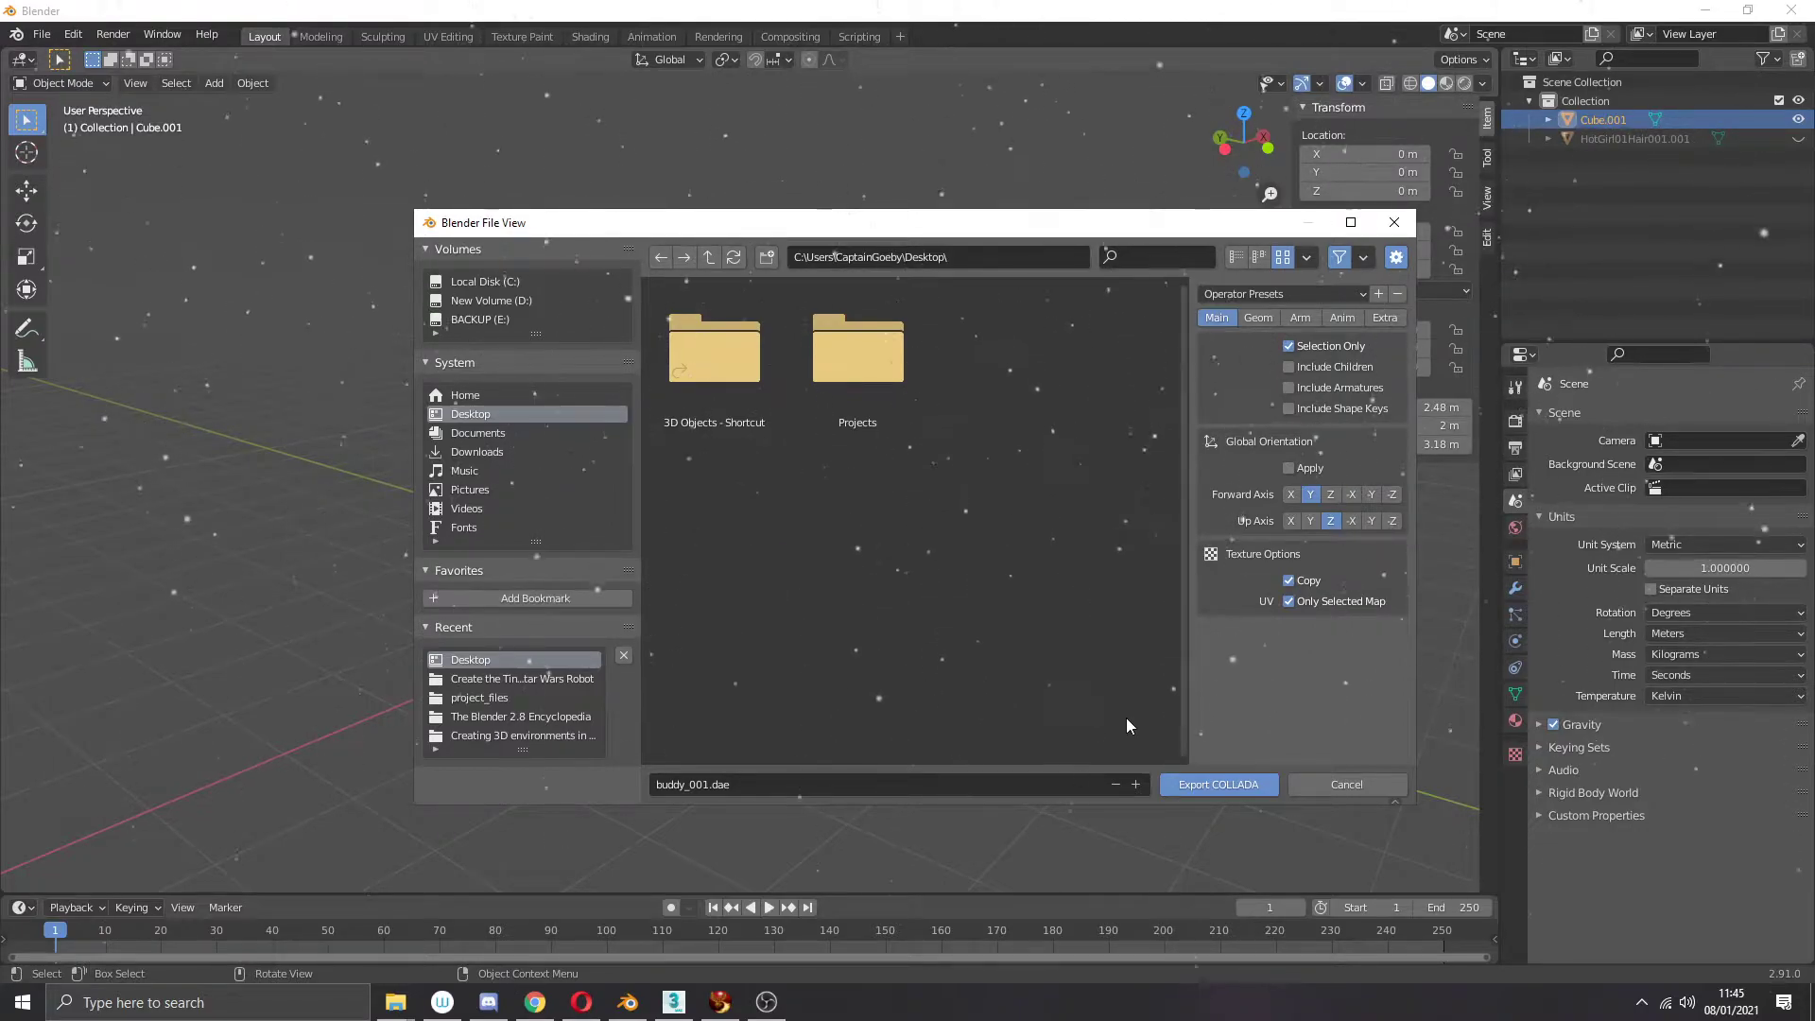
{"action": "left_click", "coordinate": [1189, 788]}
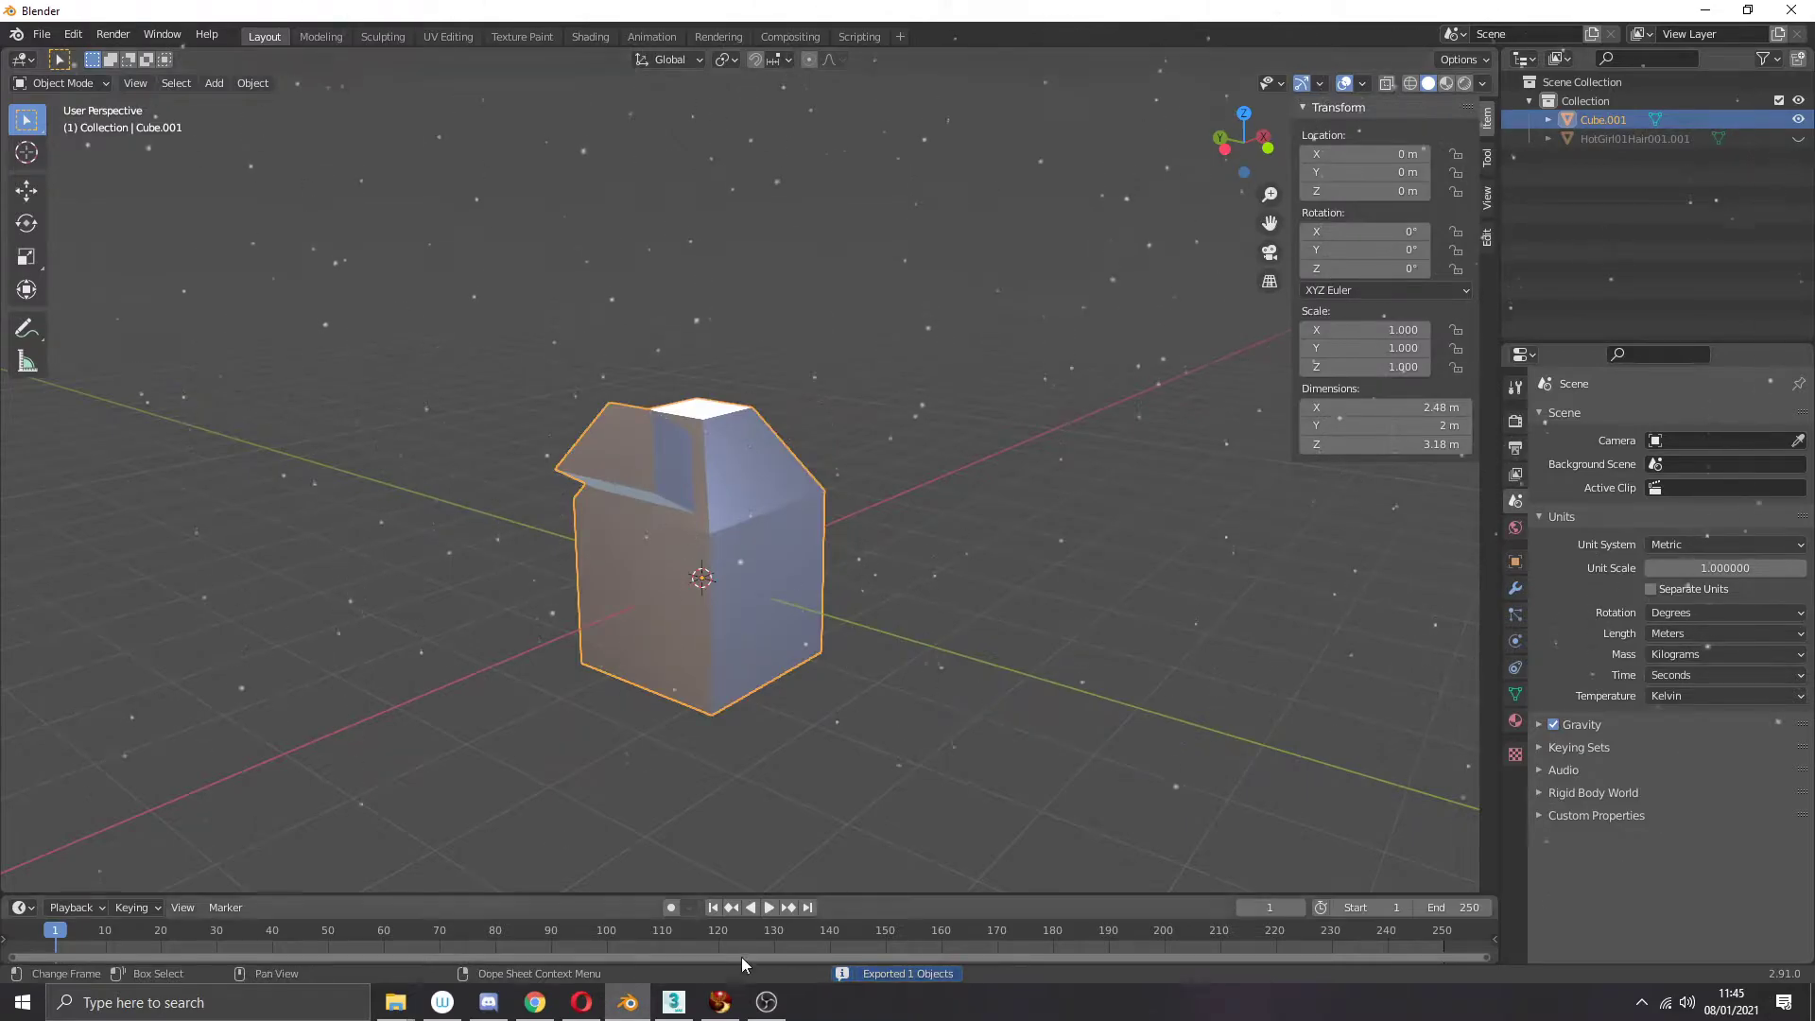
Step: Switch to Firestorm and load buddy_001.dae from the Desktop as a mesh model upload
{"action": "left_click", "coordinate": [704, 1007]}
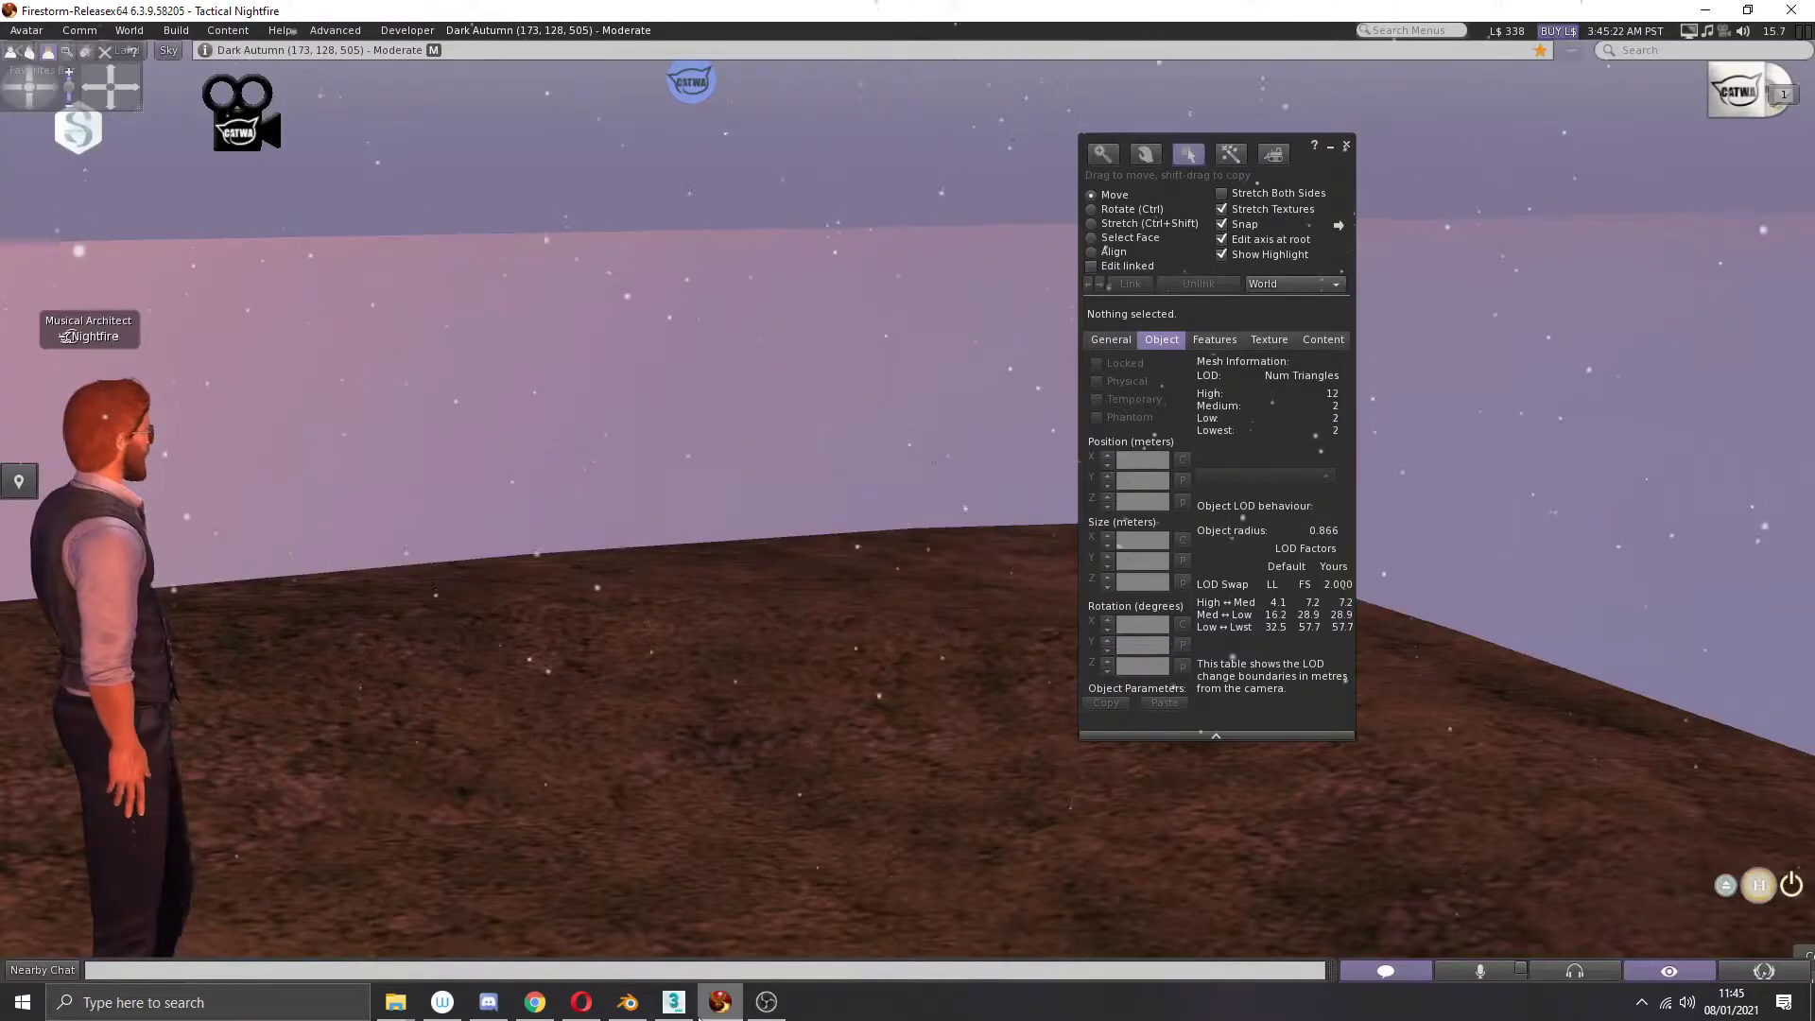
{"action": "left_click", "coordinate": [176, 30]}
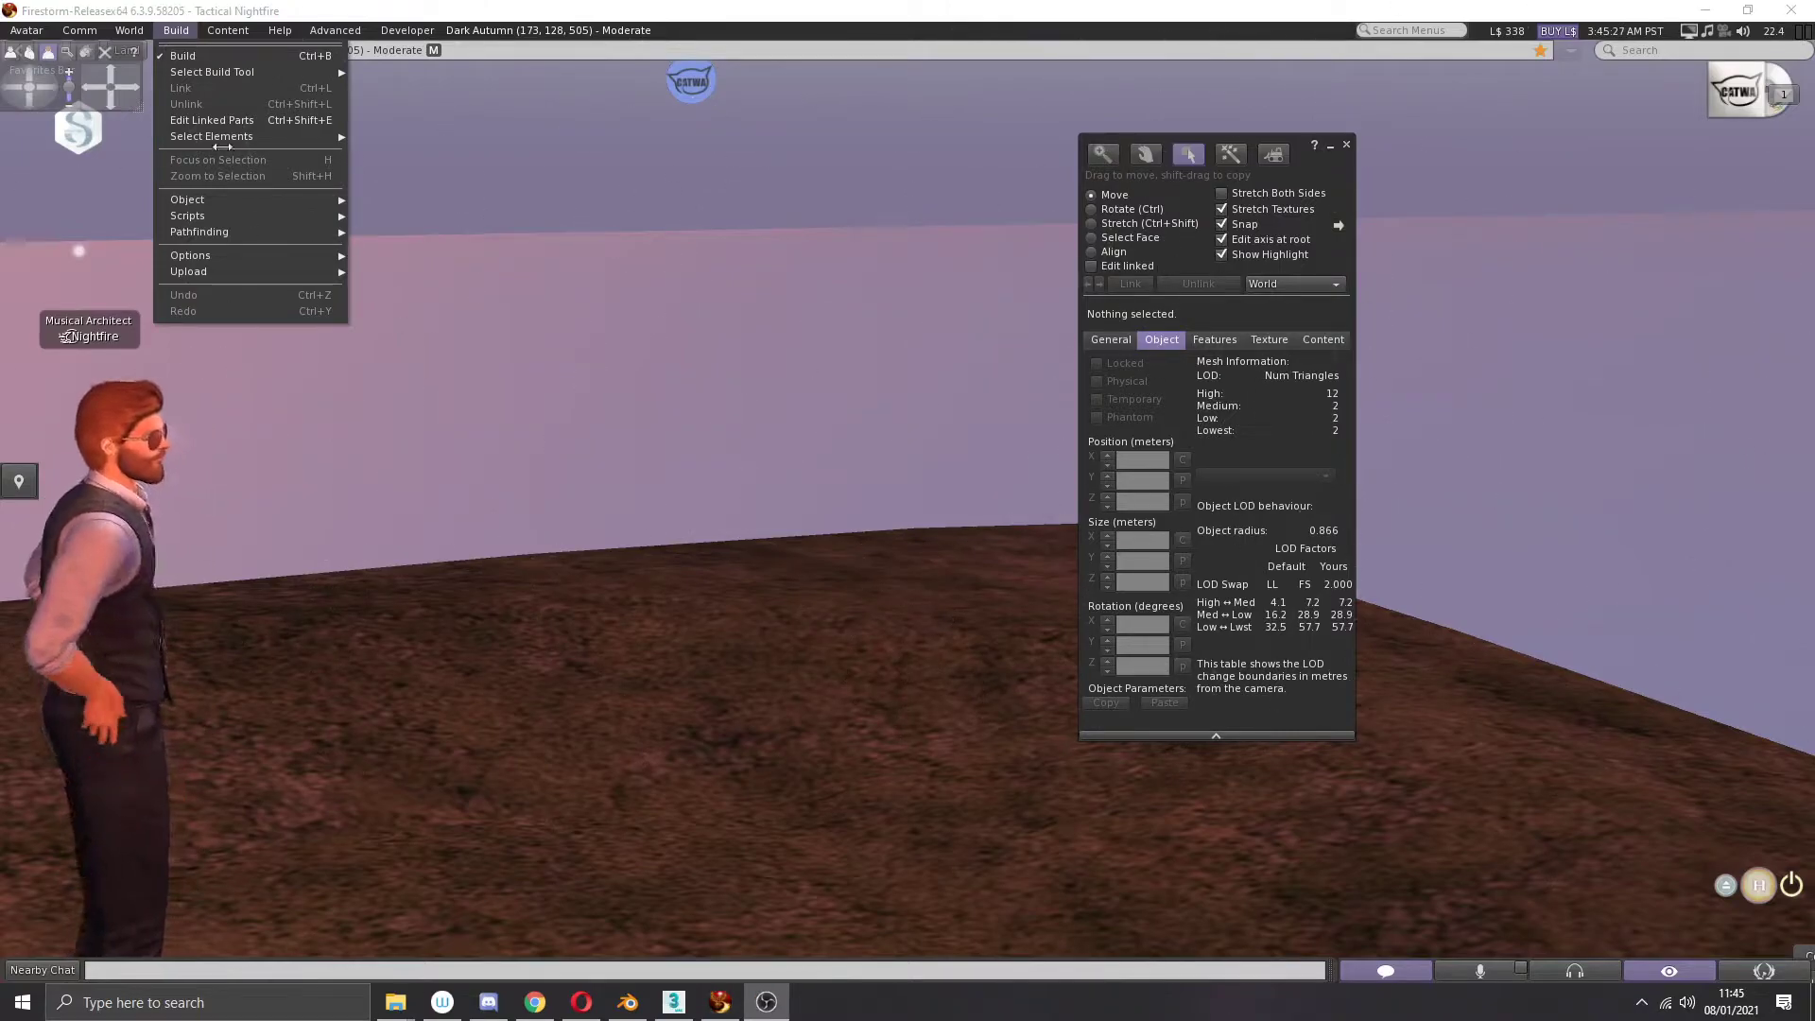
{"action": "mouse_move", "coordinate": [293, 239]}
{"action": "mouse_move", "coordinate": [288, 272]}
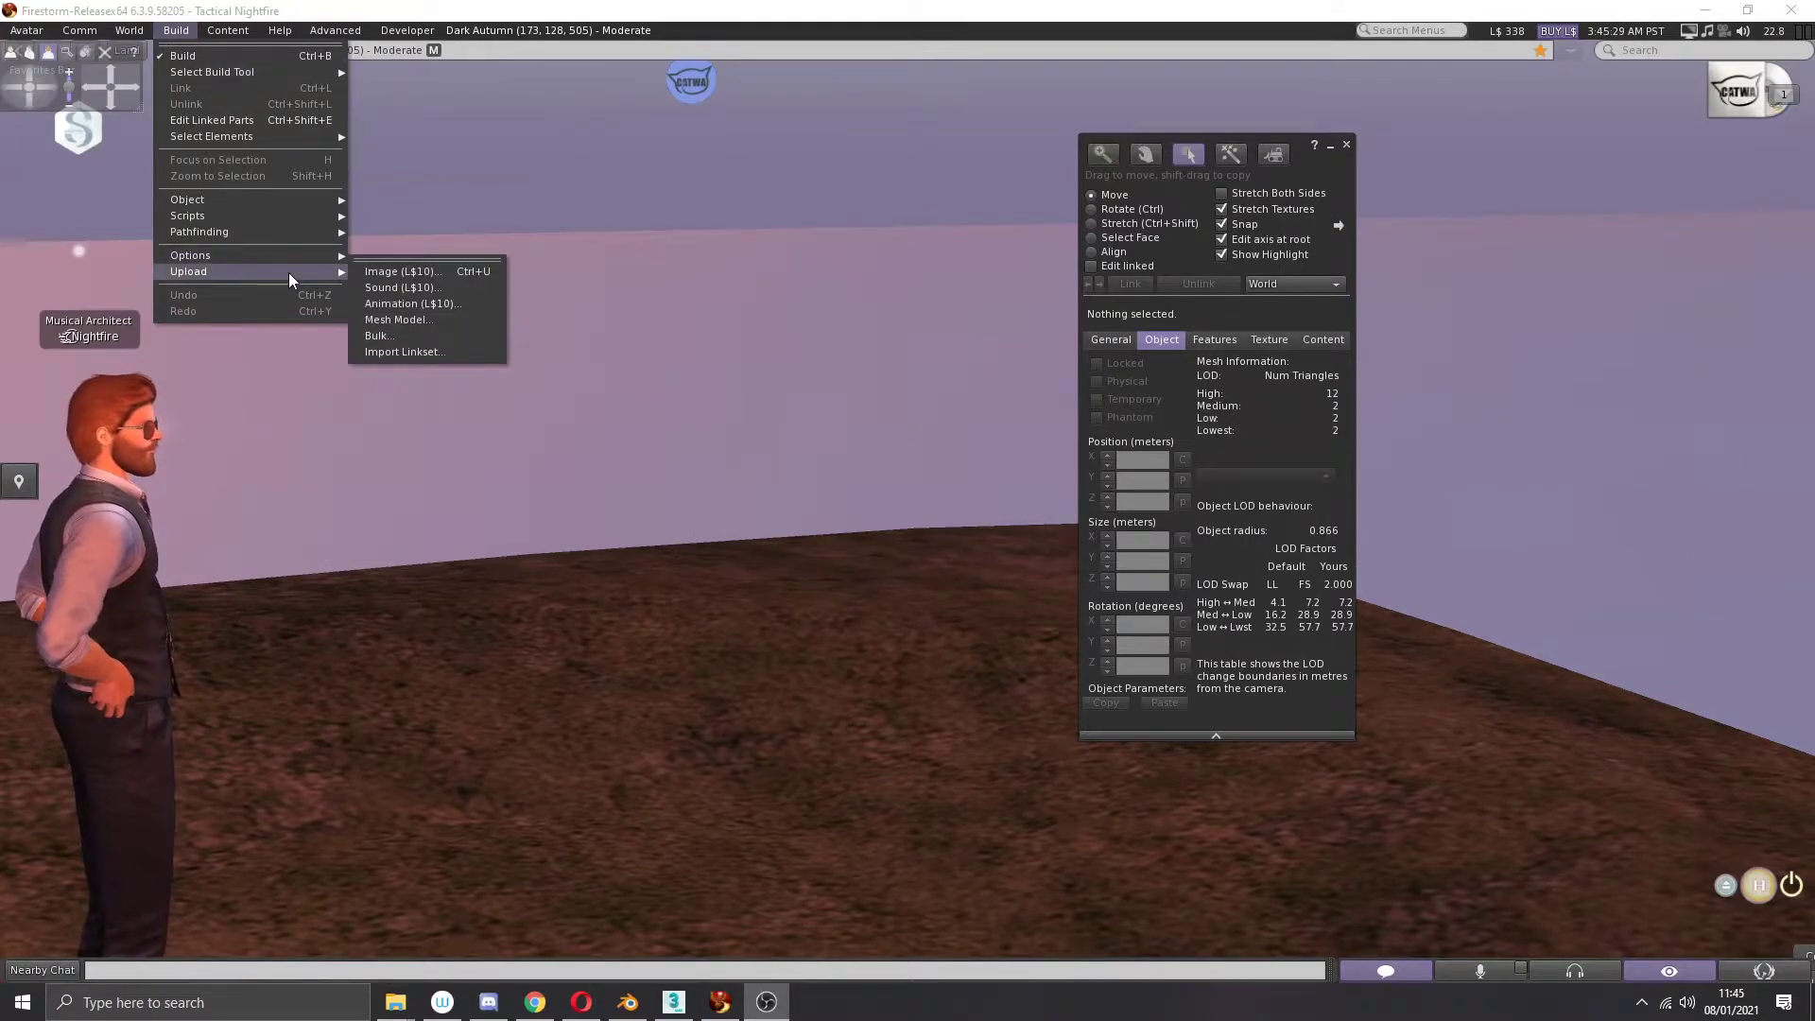
{"action": "left_click", "coordinate": [427, 319]}
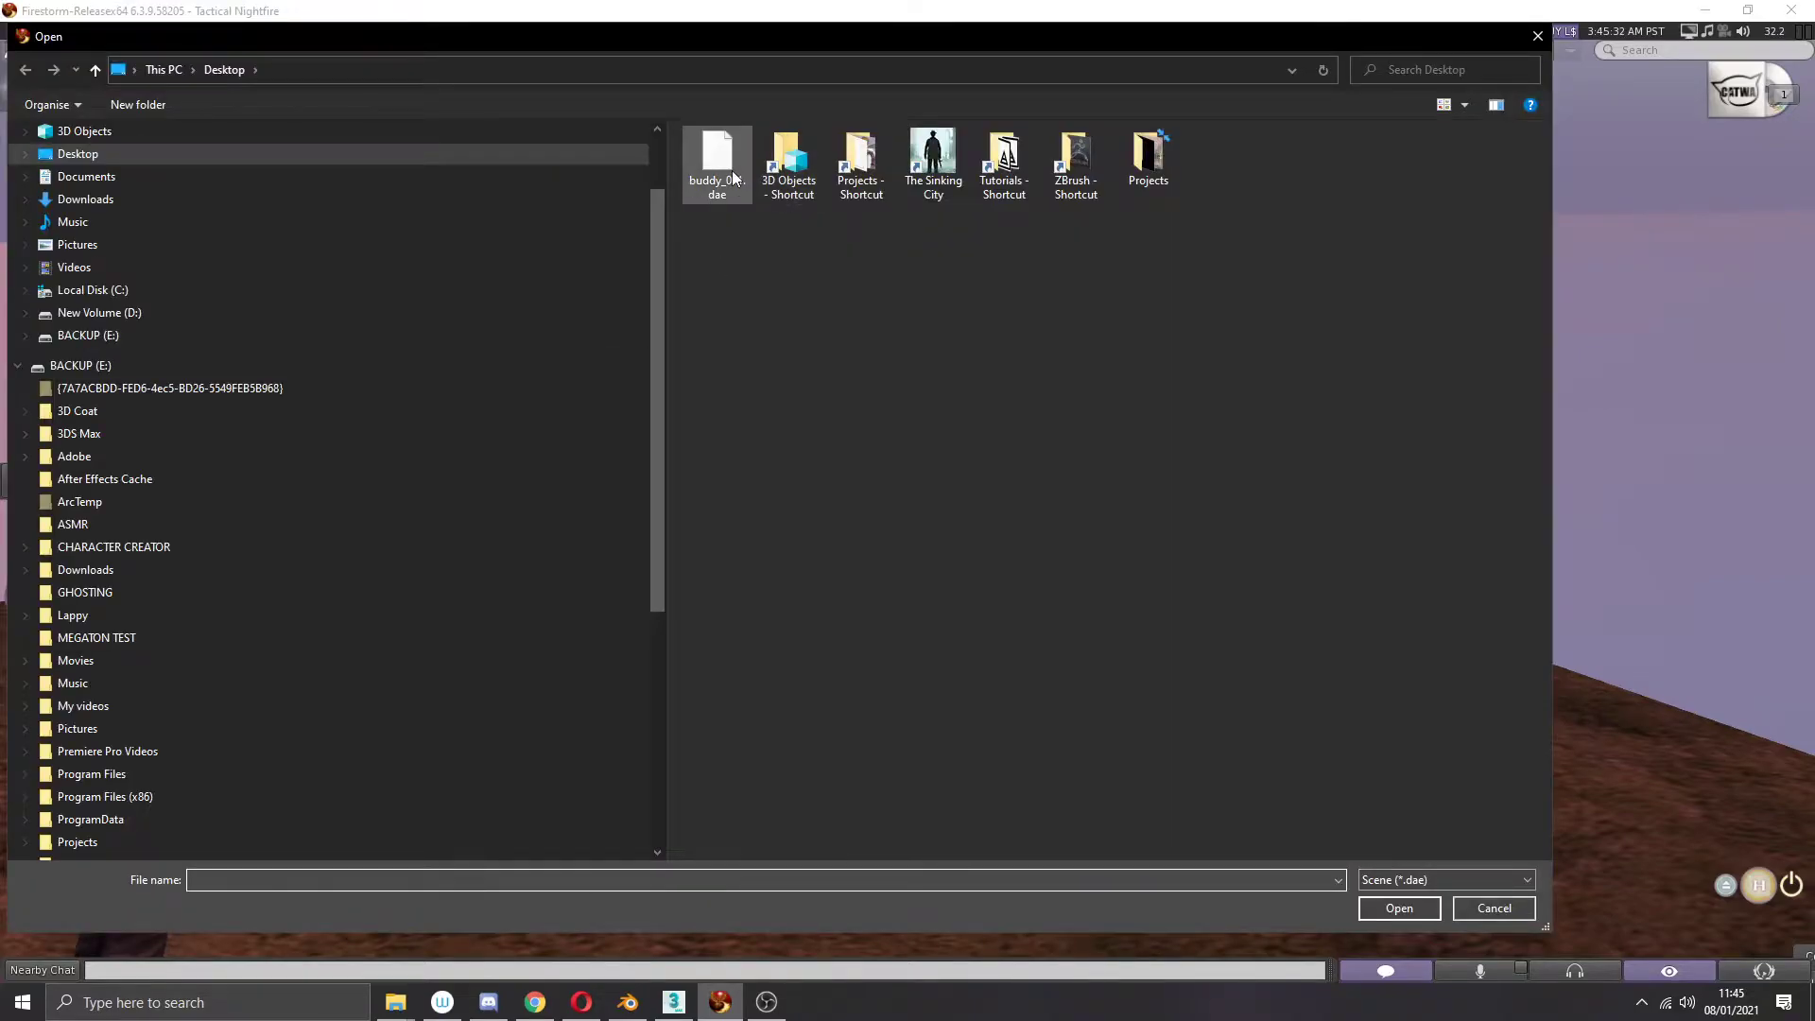
{"action": "left_click", "coordinate": [735, 178]}
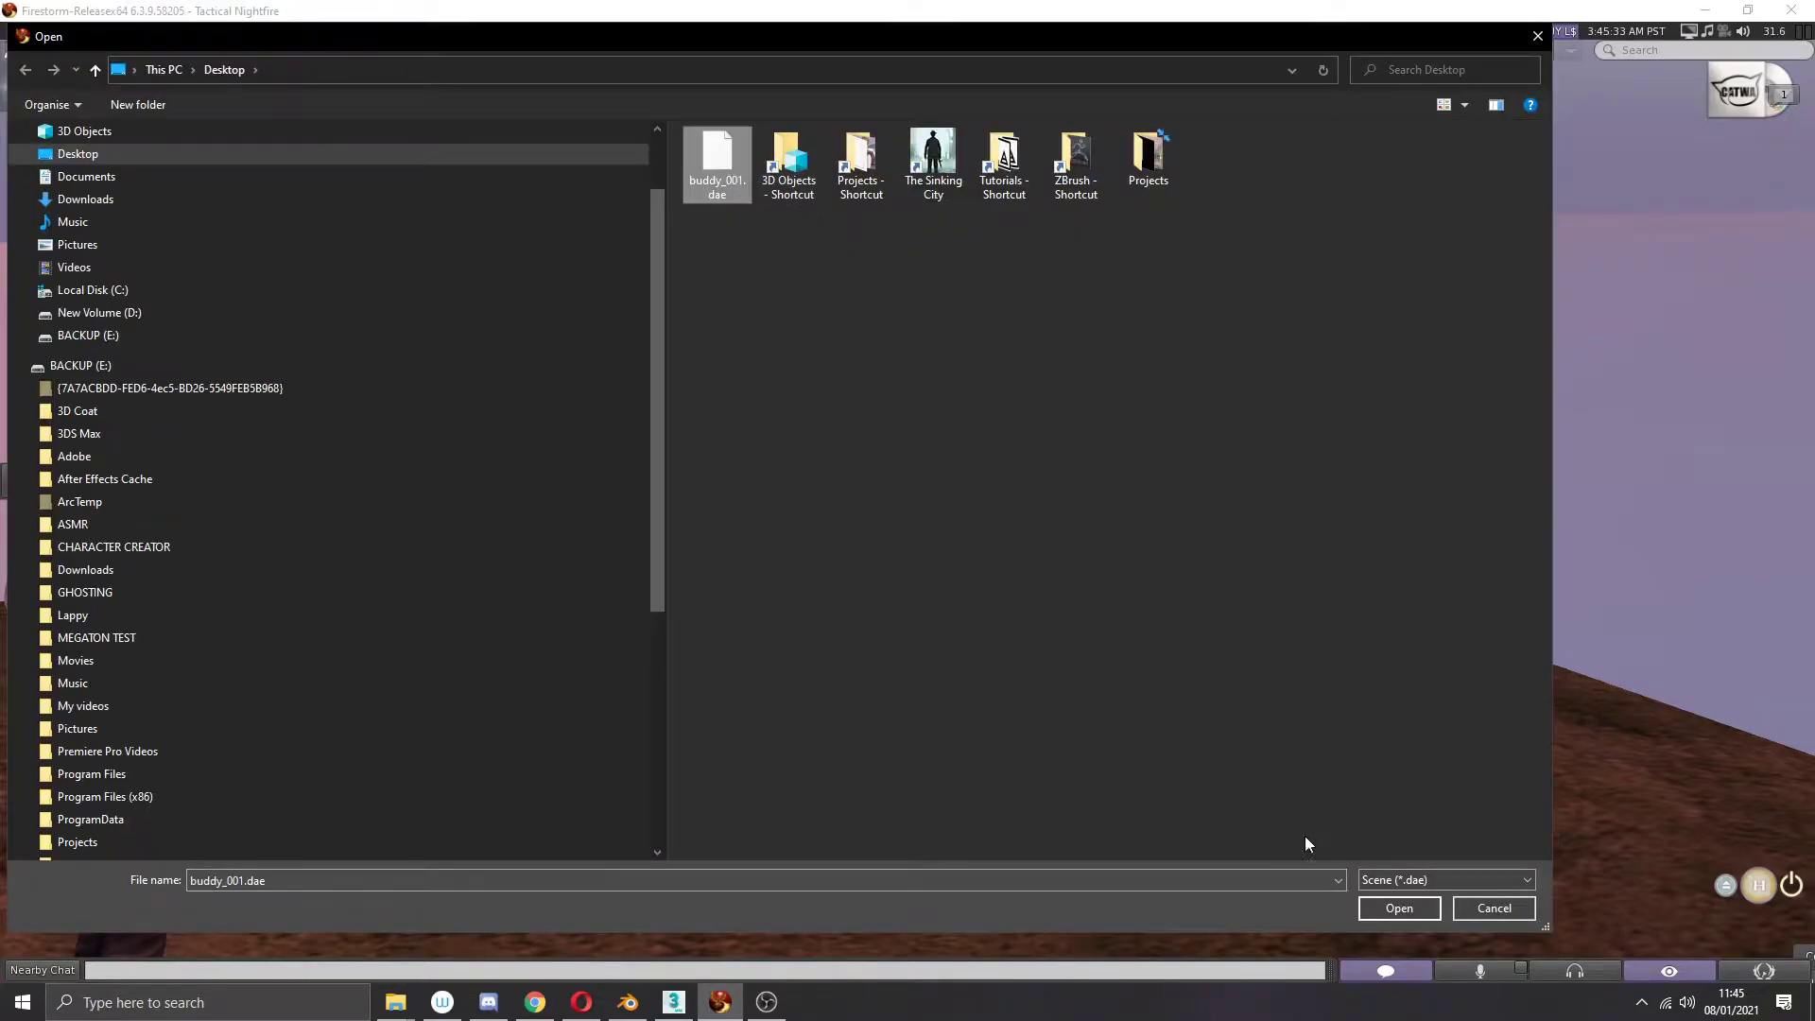
{"action": "left_click", "coordinate": [1390, 908]}
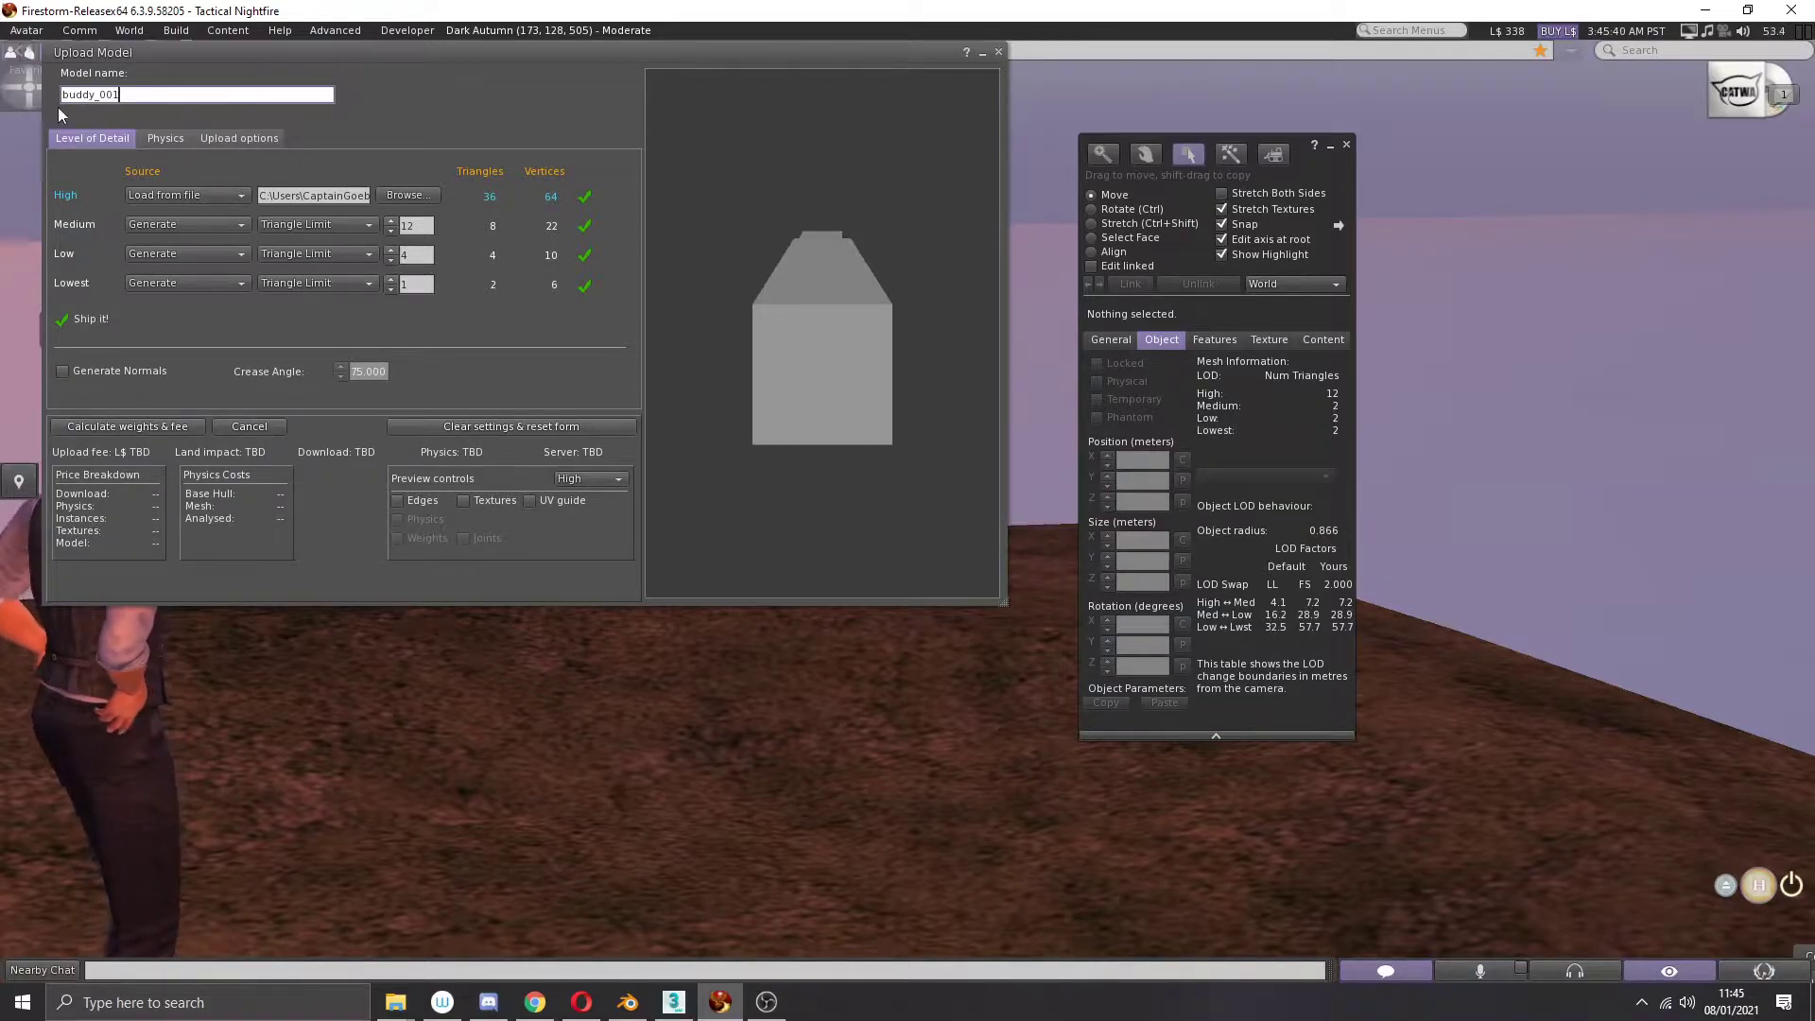
Step: Calculate the weights and fee for the buddy_001 model and upload it
{"action": "left_click", "coordinate": [116, 427]}
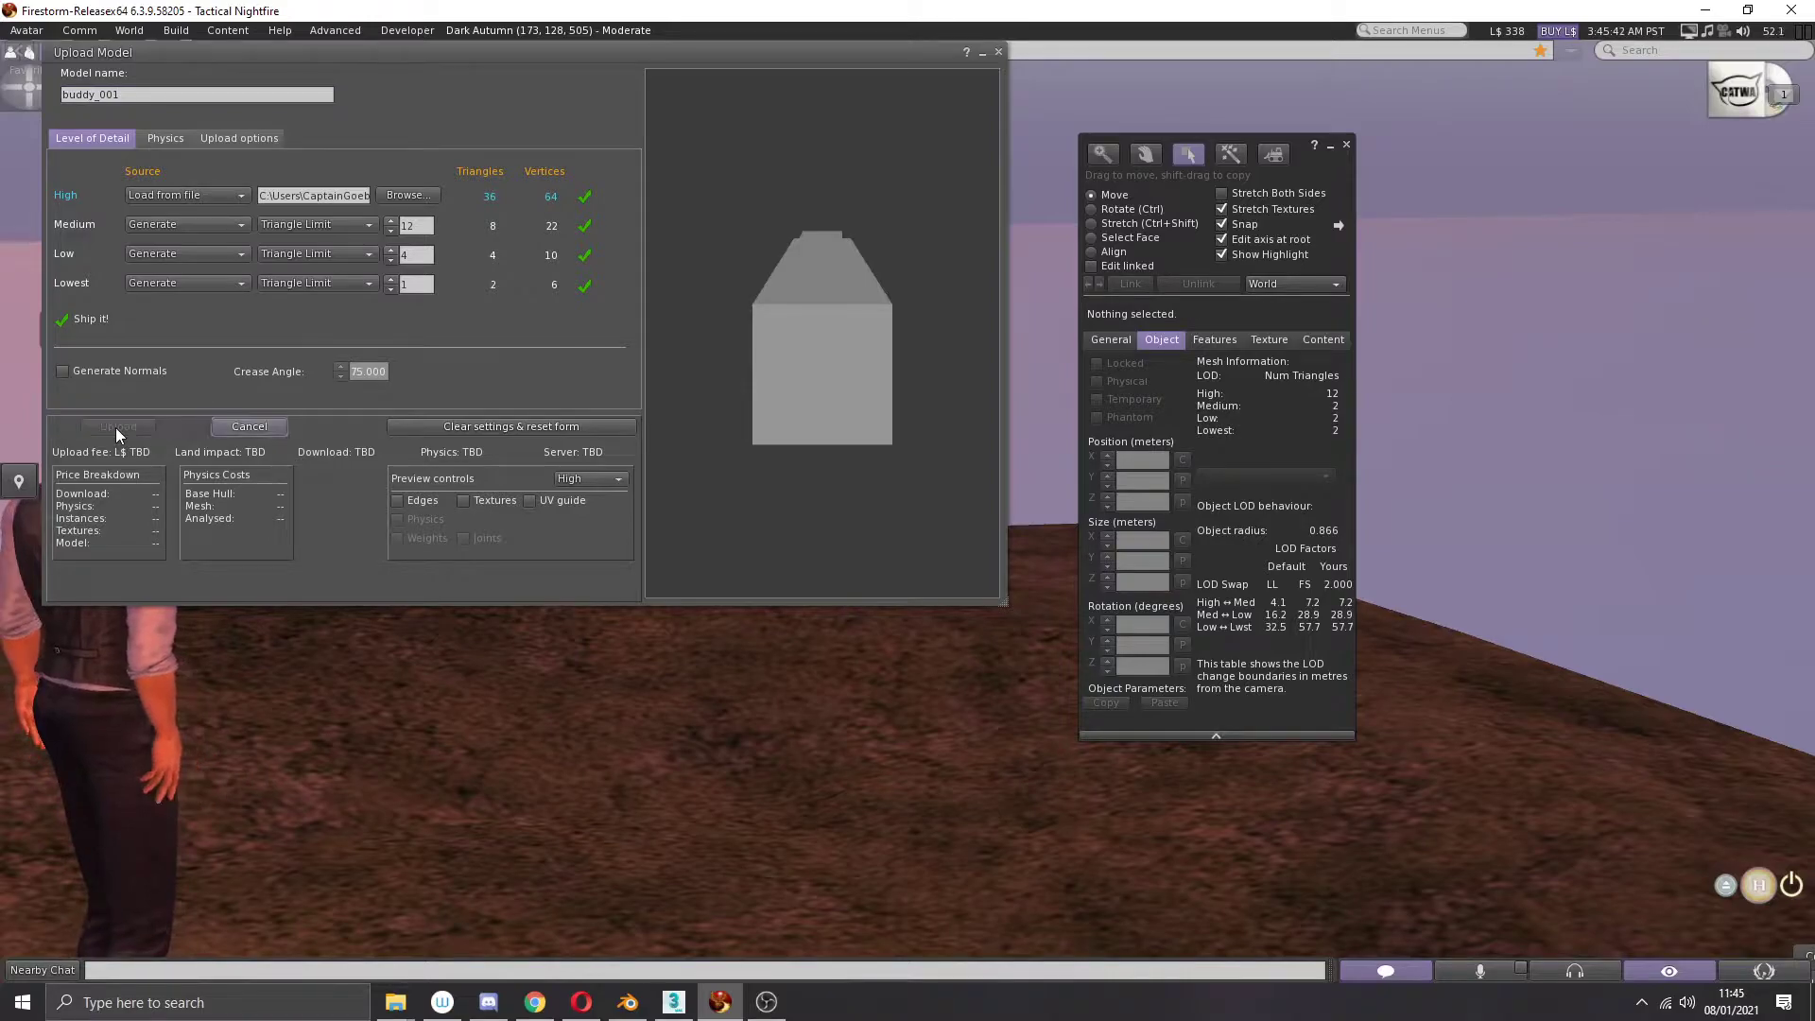
{"action": "left_click", "coordinate": [115, 427]}
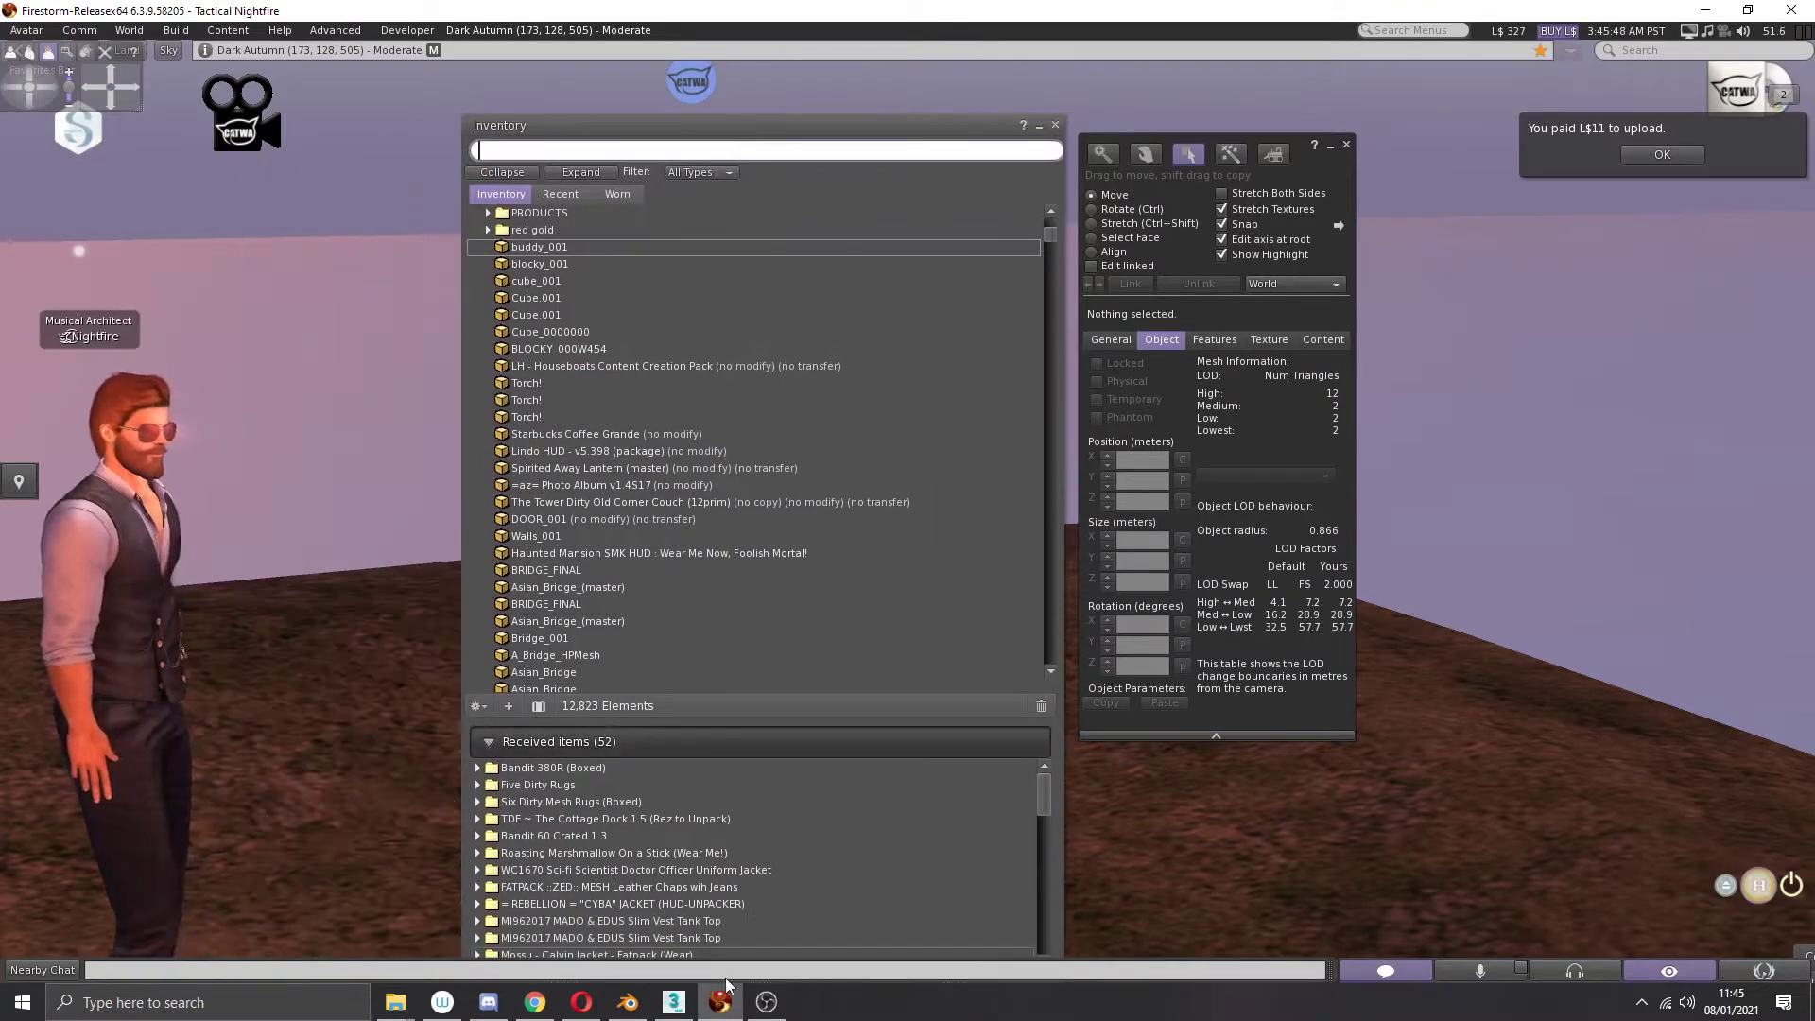
Step: Switch to Blender and apply the object transform to the selected cube model
{"action": "left_click", "coordinate": [628, 1001]}
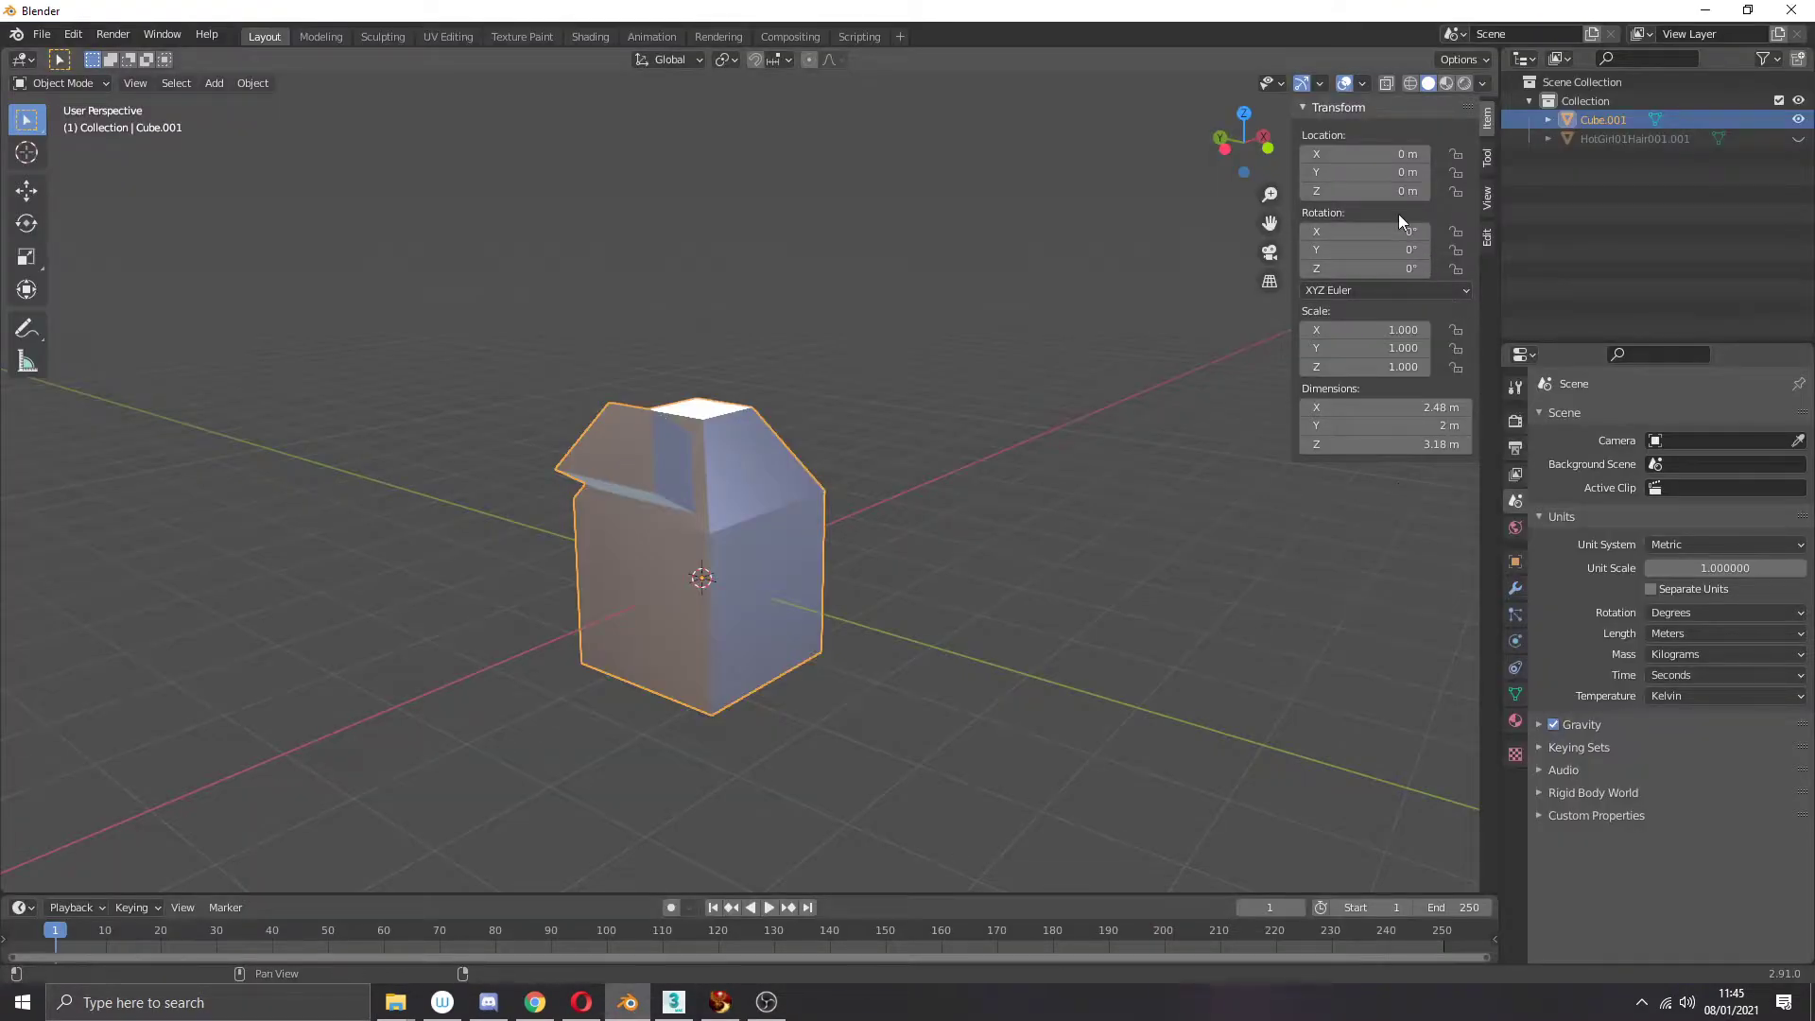
{"action": "middle_click_drag", "start_coordinate": [780, 472], "coordinate": [747, 463]}
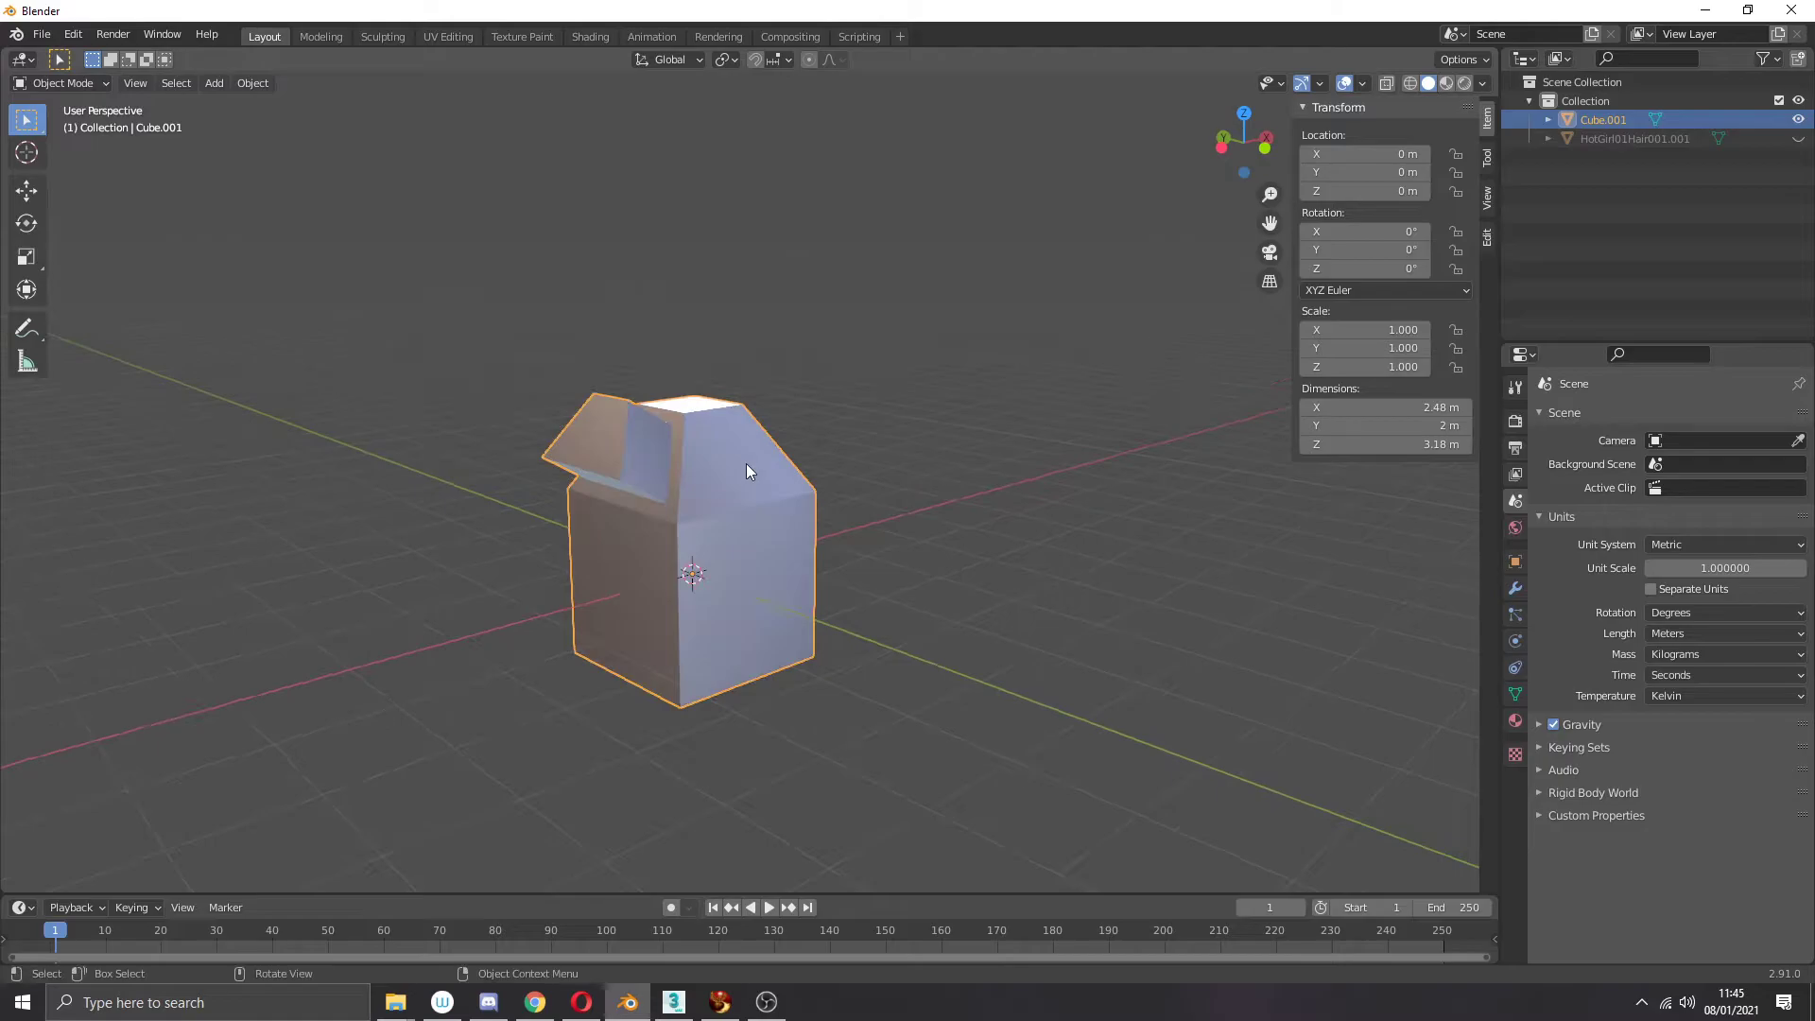
{"action": "key", "text": "ctrl+a"}
{"action": "left_click", "coordinate": [737, 463]}
{"action": "middle_click_drag", "start_coordinate": [746, 463], "coordinate": [779, 462]}
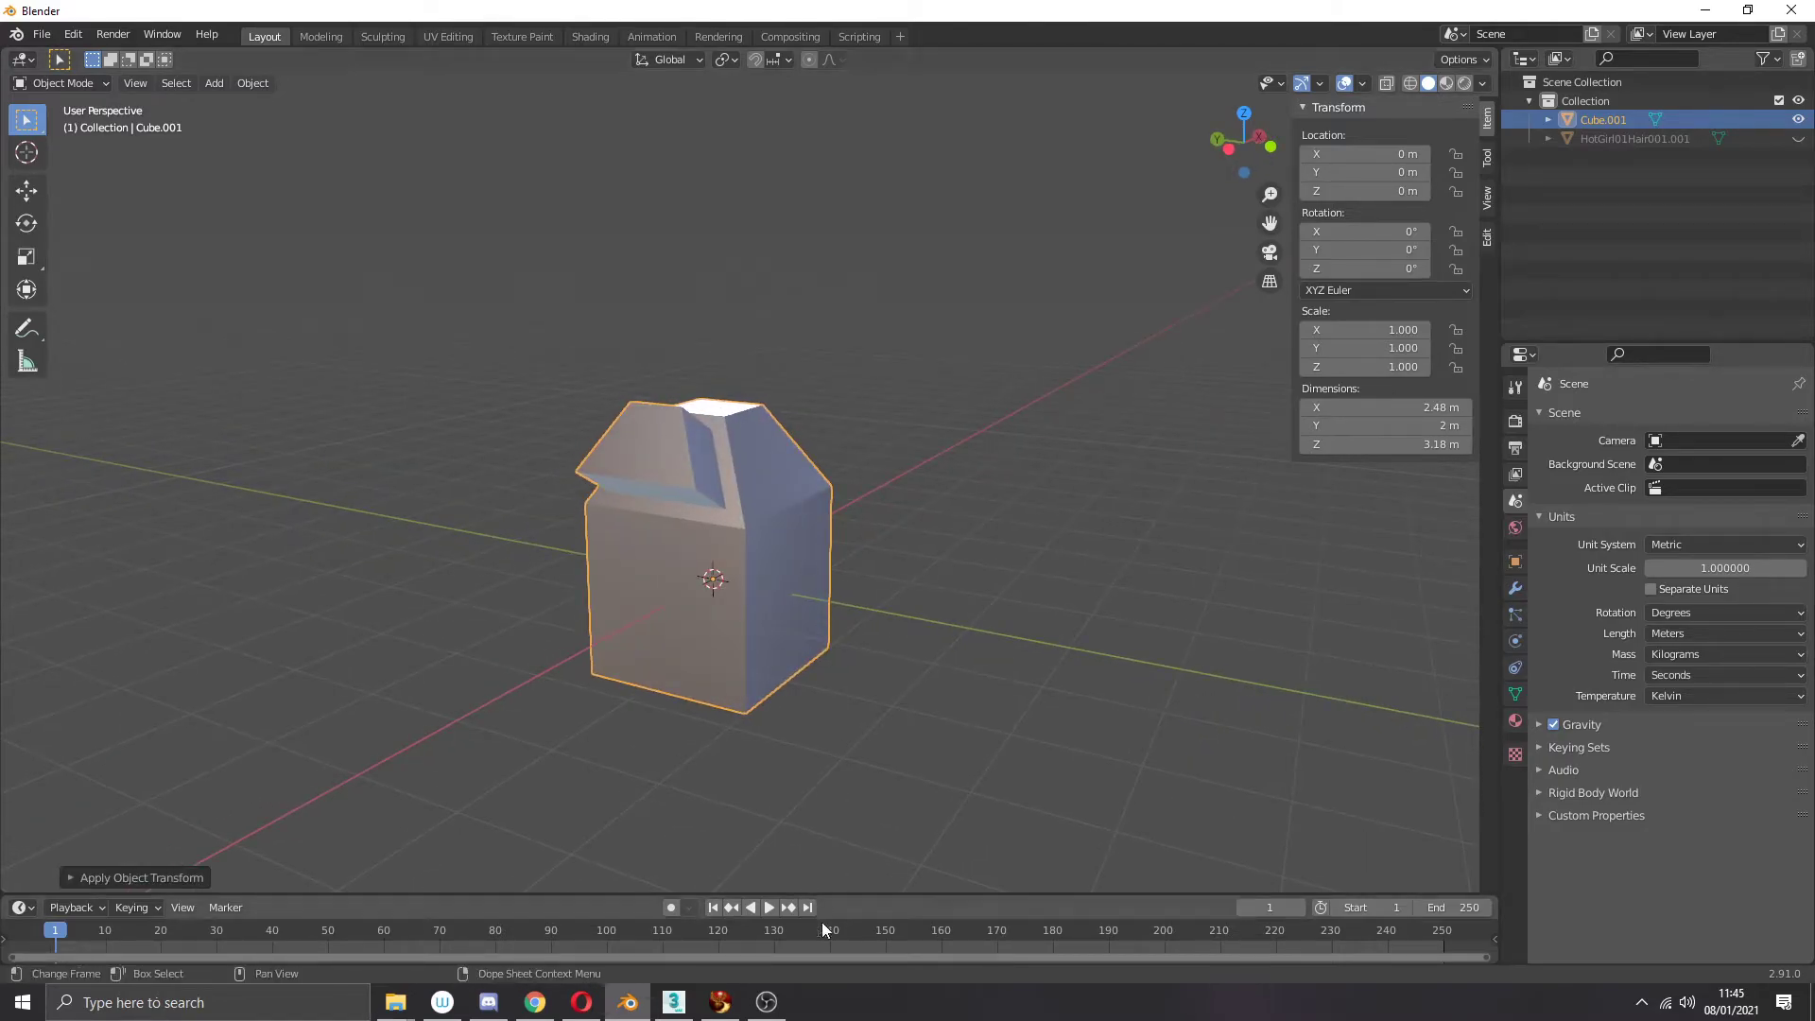
Step: Switch to Firestorm, dismiss the upload payment notice, and place buddy_001 from the inventory on the ground near the avatar
{"action": "left_click", "coordinate": [721, 1002]}
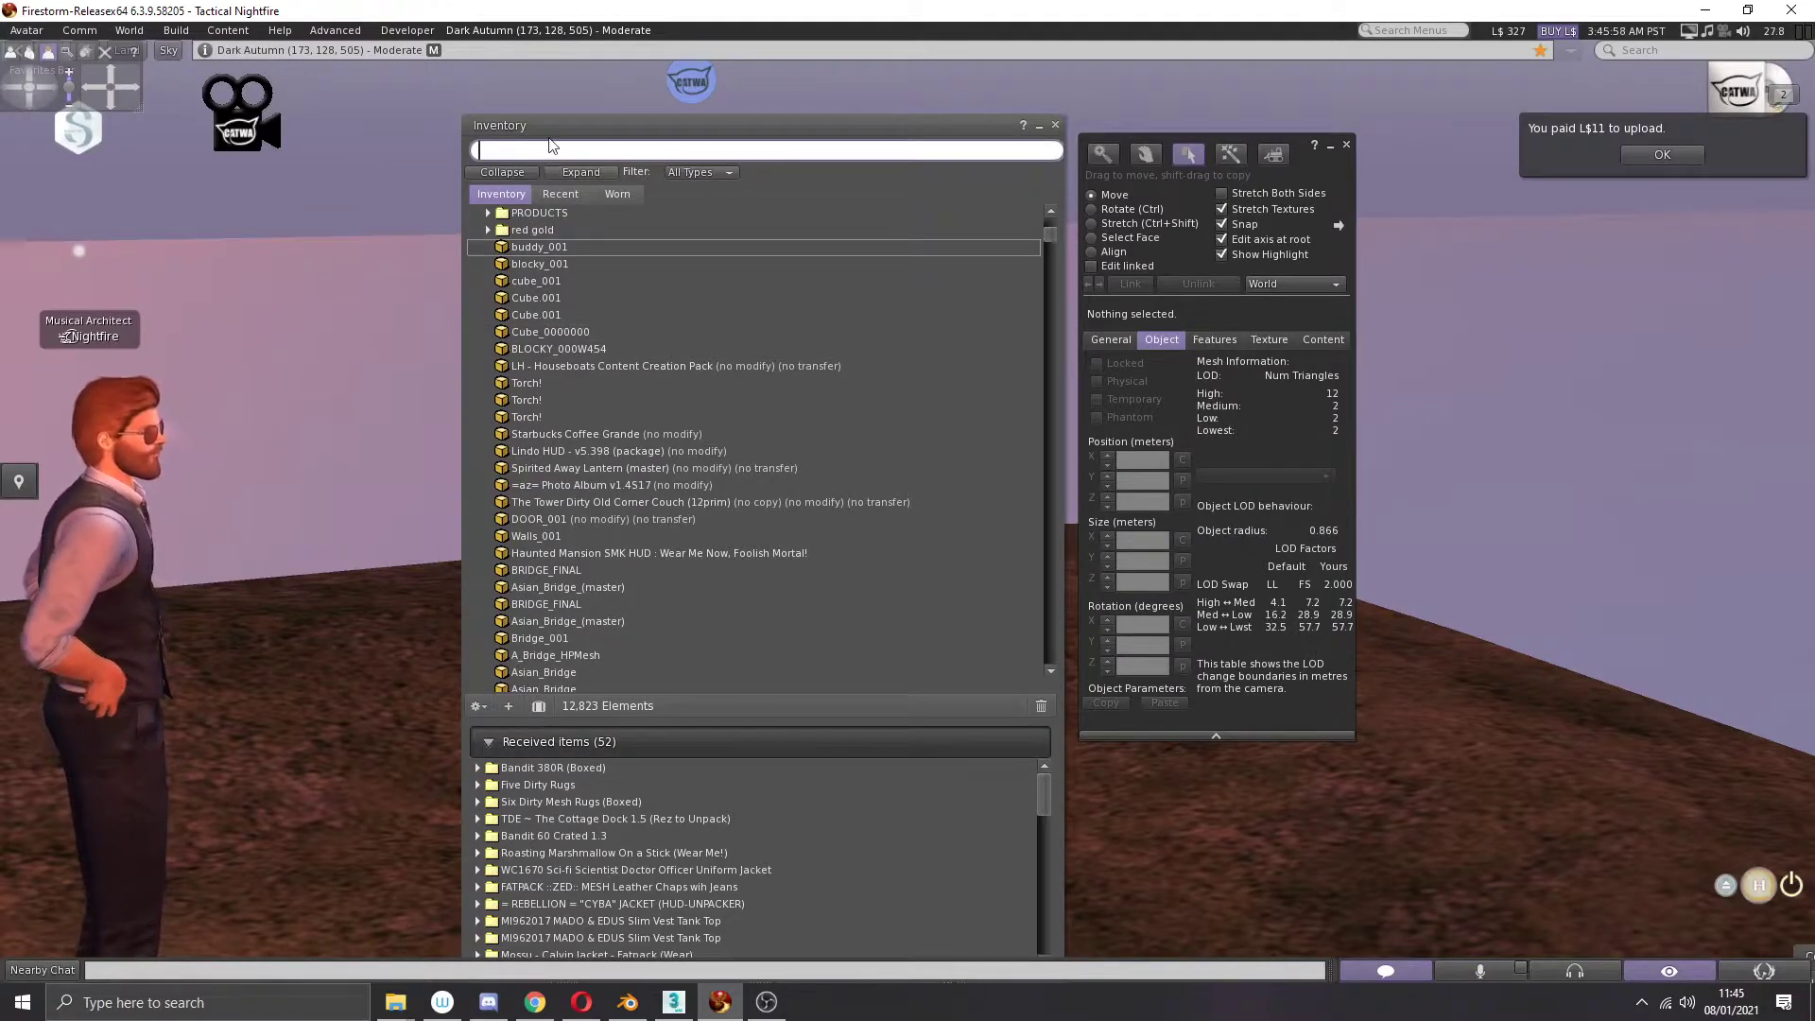
{"action": "left_click_drag", "start_coordinate": [884, 125], "coordinate": [1219, 108]}
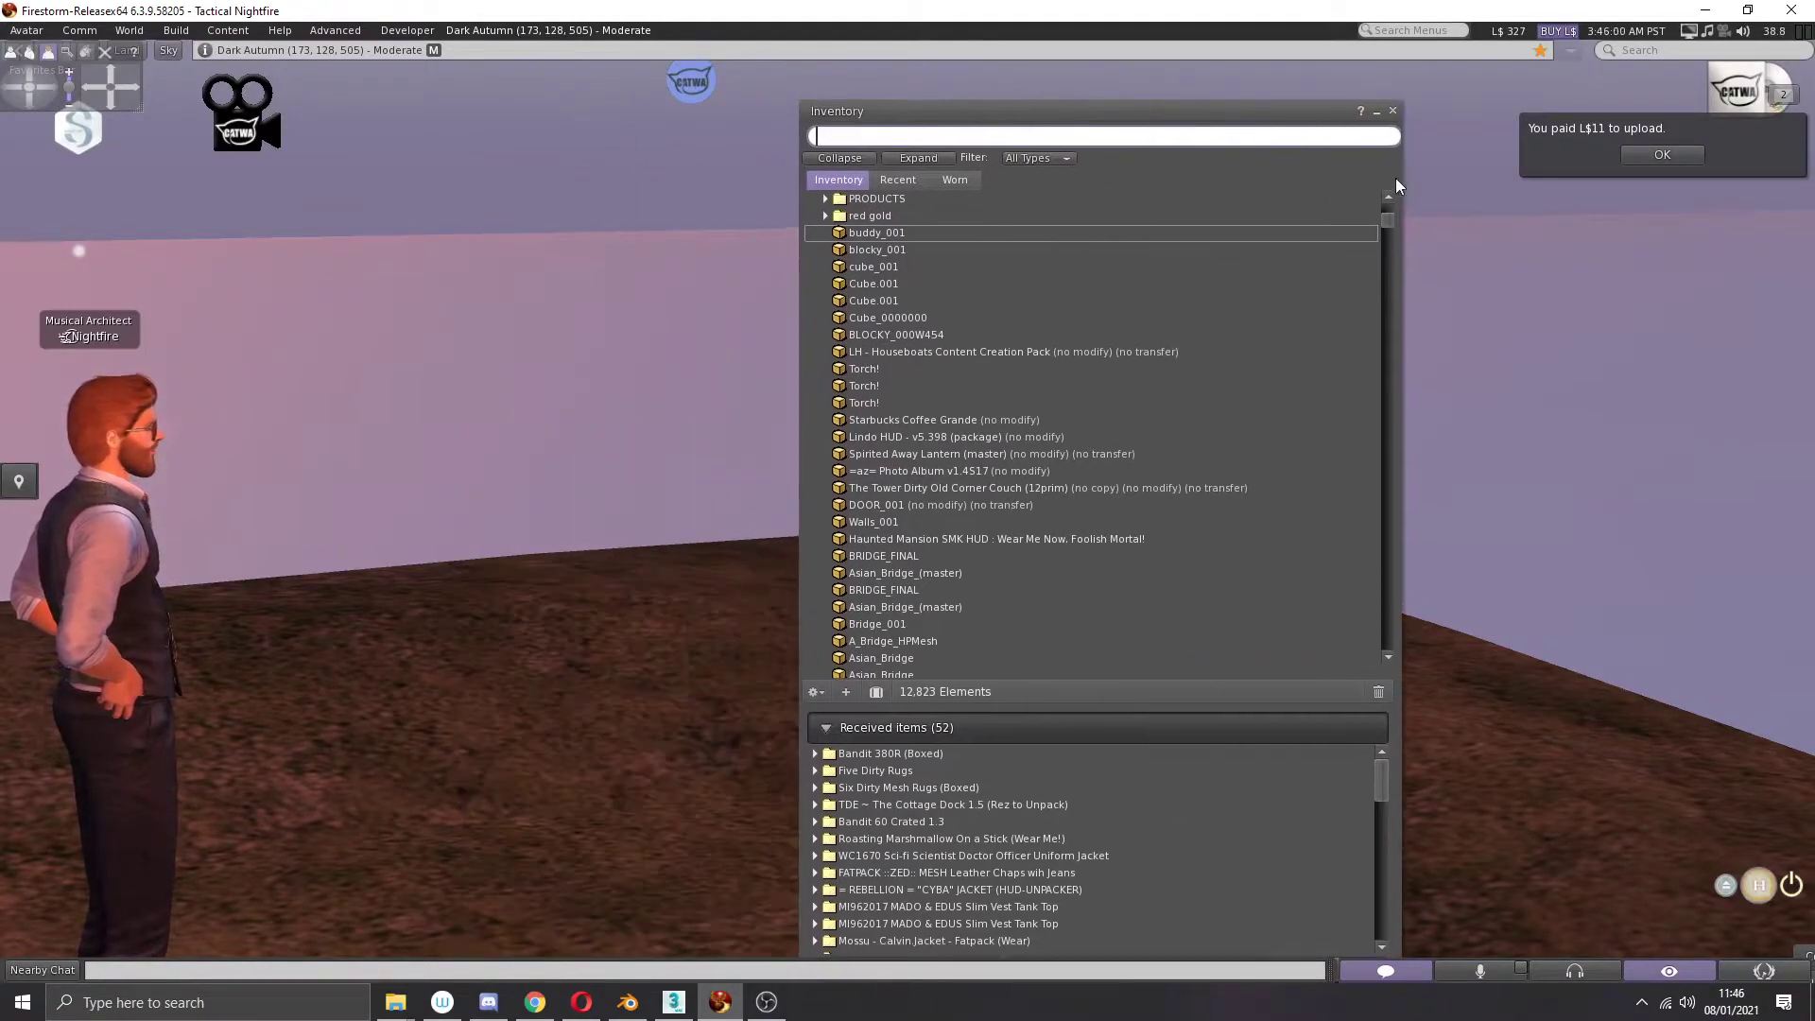
{"action": "left_click", "coordinate": [1628, 154]}
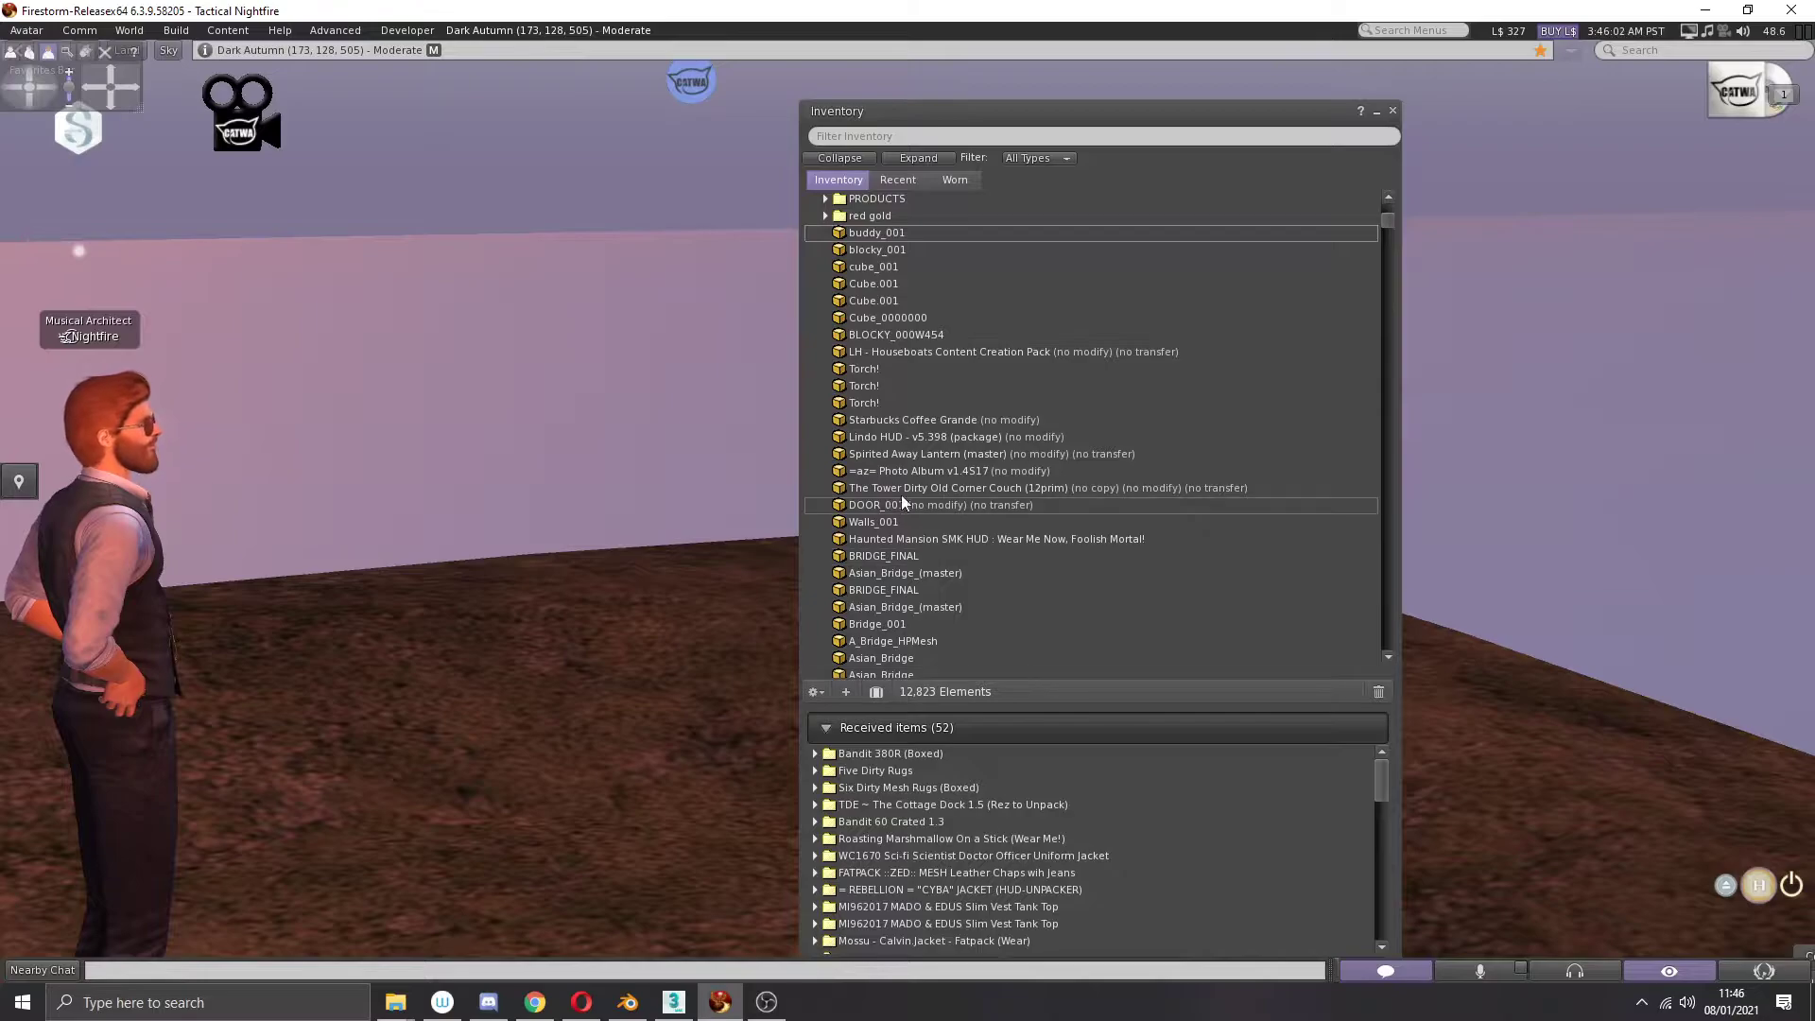
{"action": "left_click", "coordinate": [890, 232]}
{"action": "left_click_drag", "start_coordinate": [891, 233], "coordinate": [569, 757]}
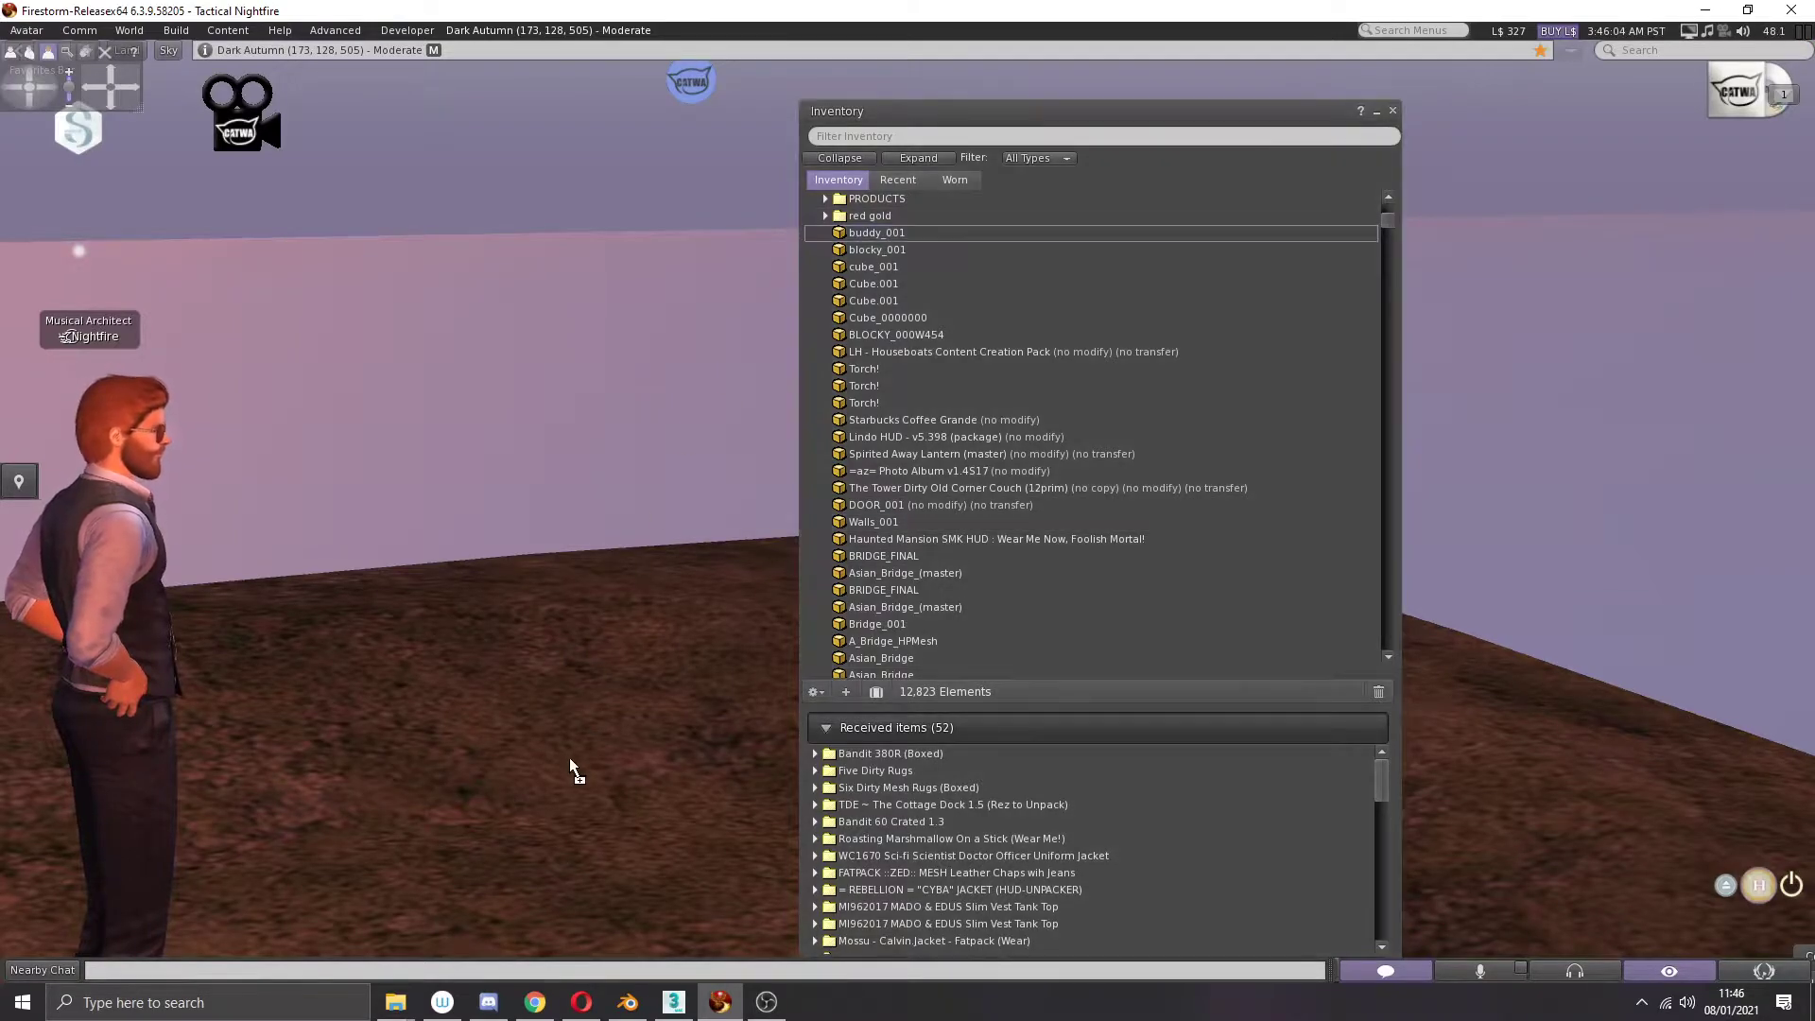
{"action": "scroll", "coordinate": [570, 751], "scroll_direction": "down", "scroll_amount": 5}
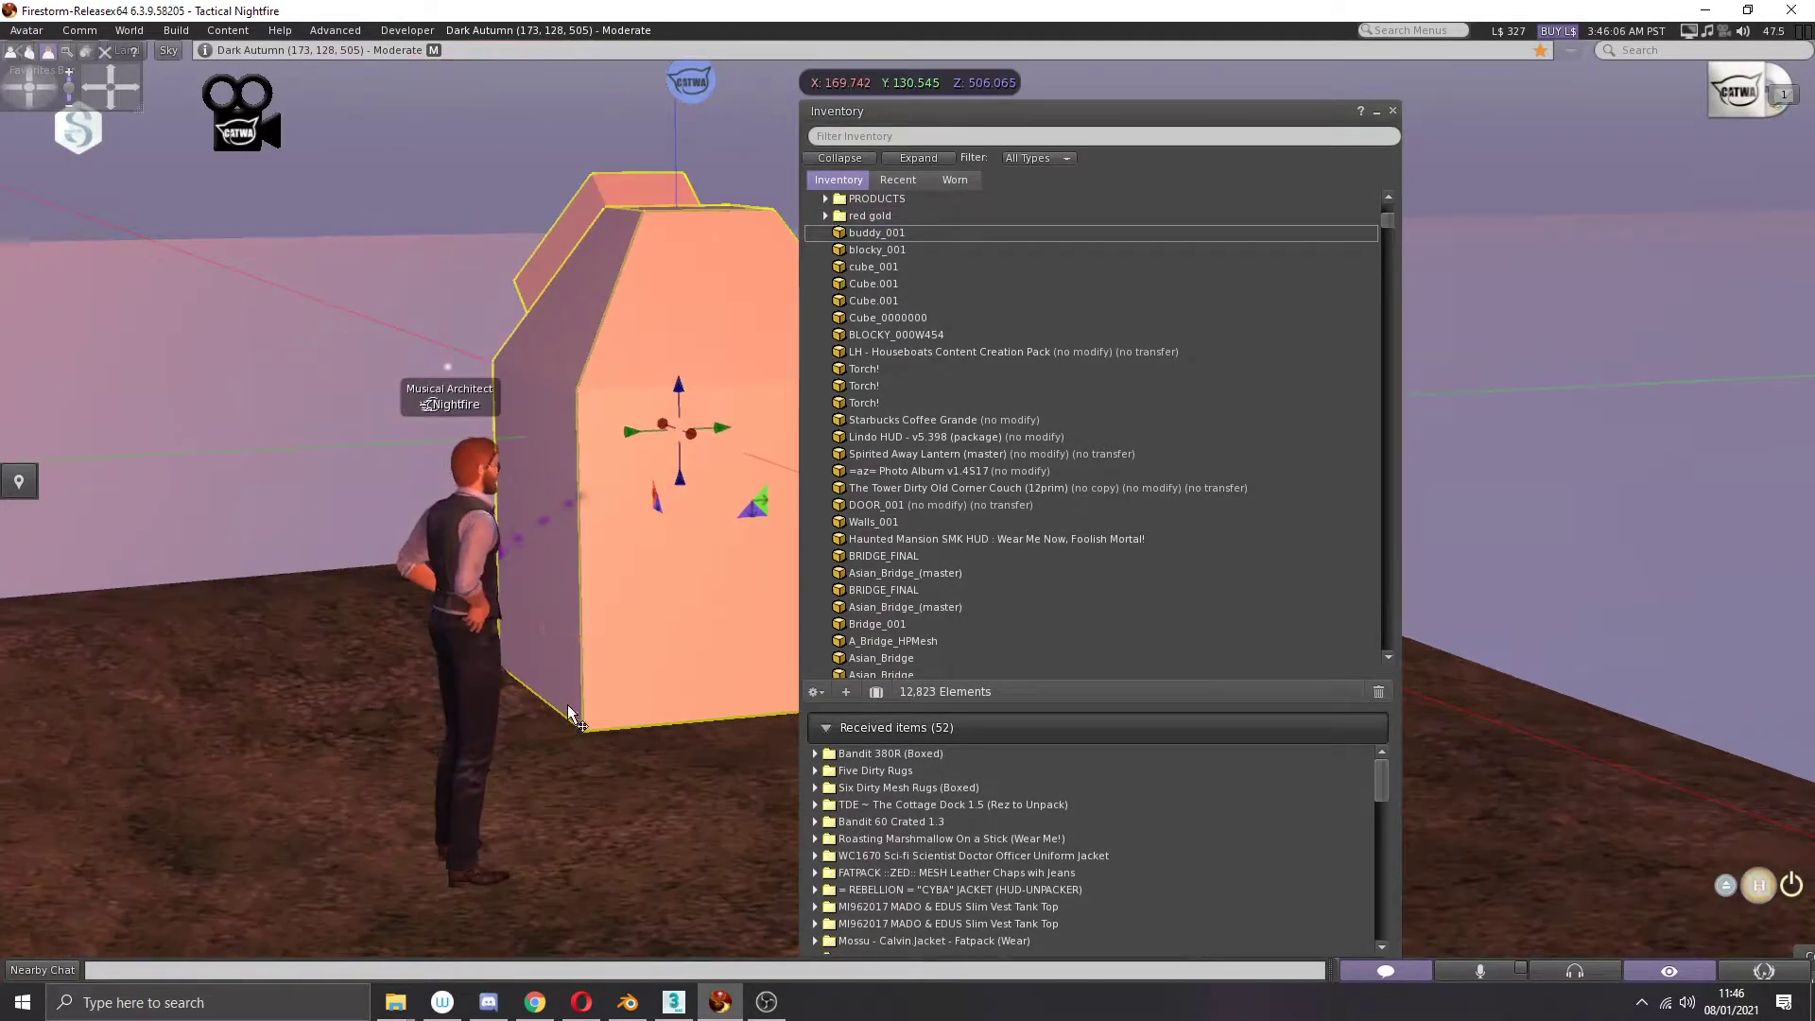
Step: Examine the placed buddy_001 model from several sides against the avatar's height, and close the inventory
{"action": "left_click", "coordinate": [13, 87]}
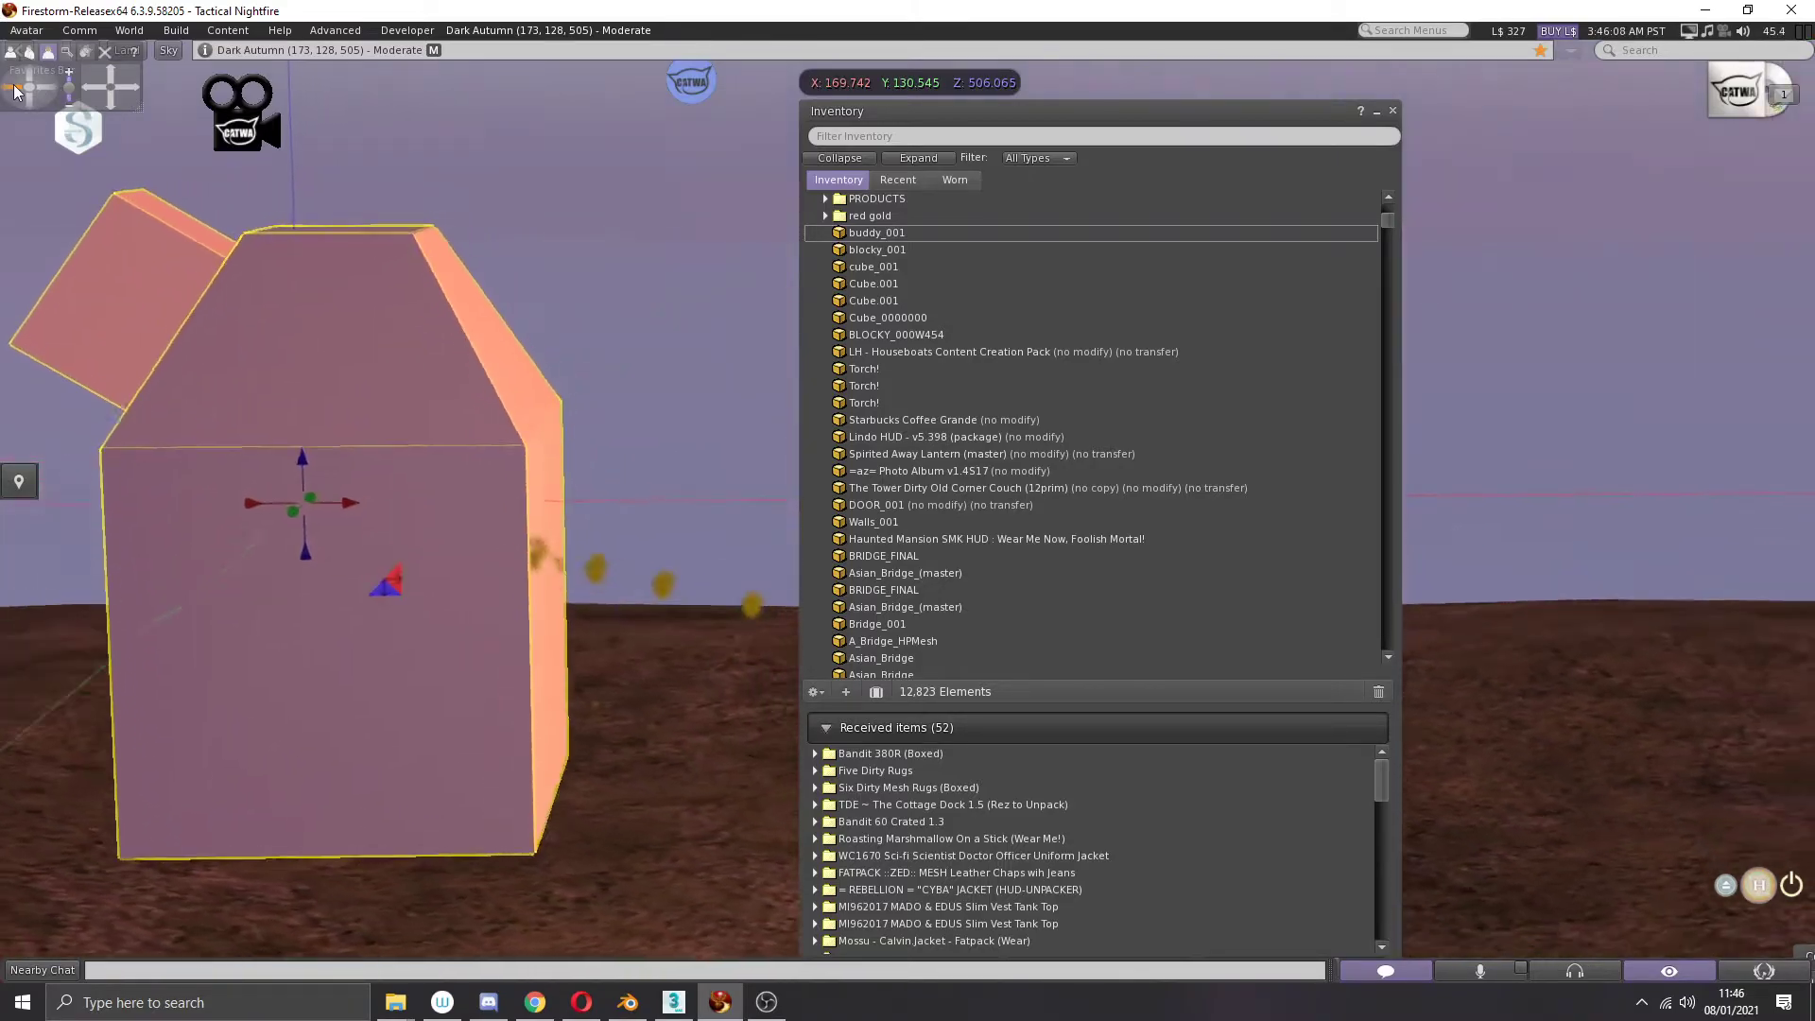
{"action": "scroll", "coordinate": [382, 399], "scroll_direction": "down", "scroll_amount": 4}
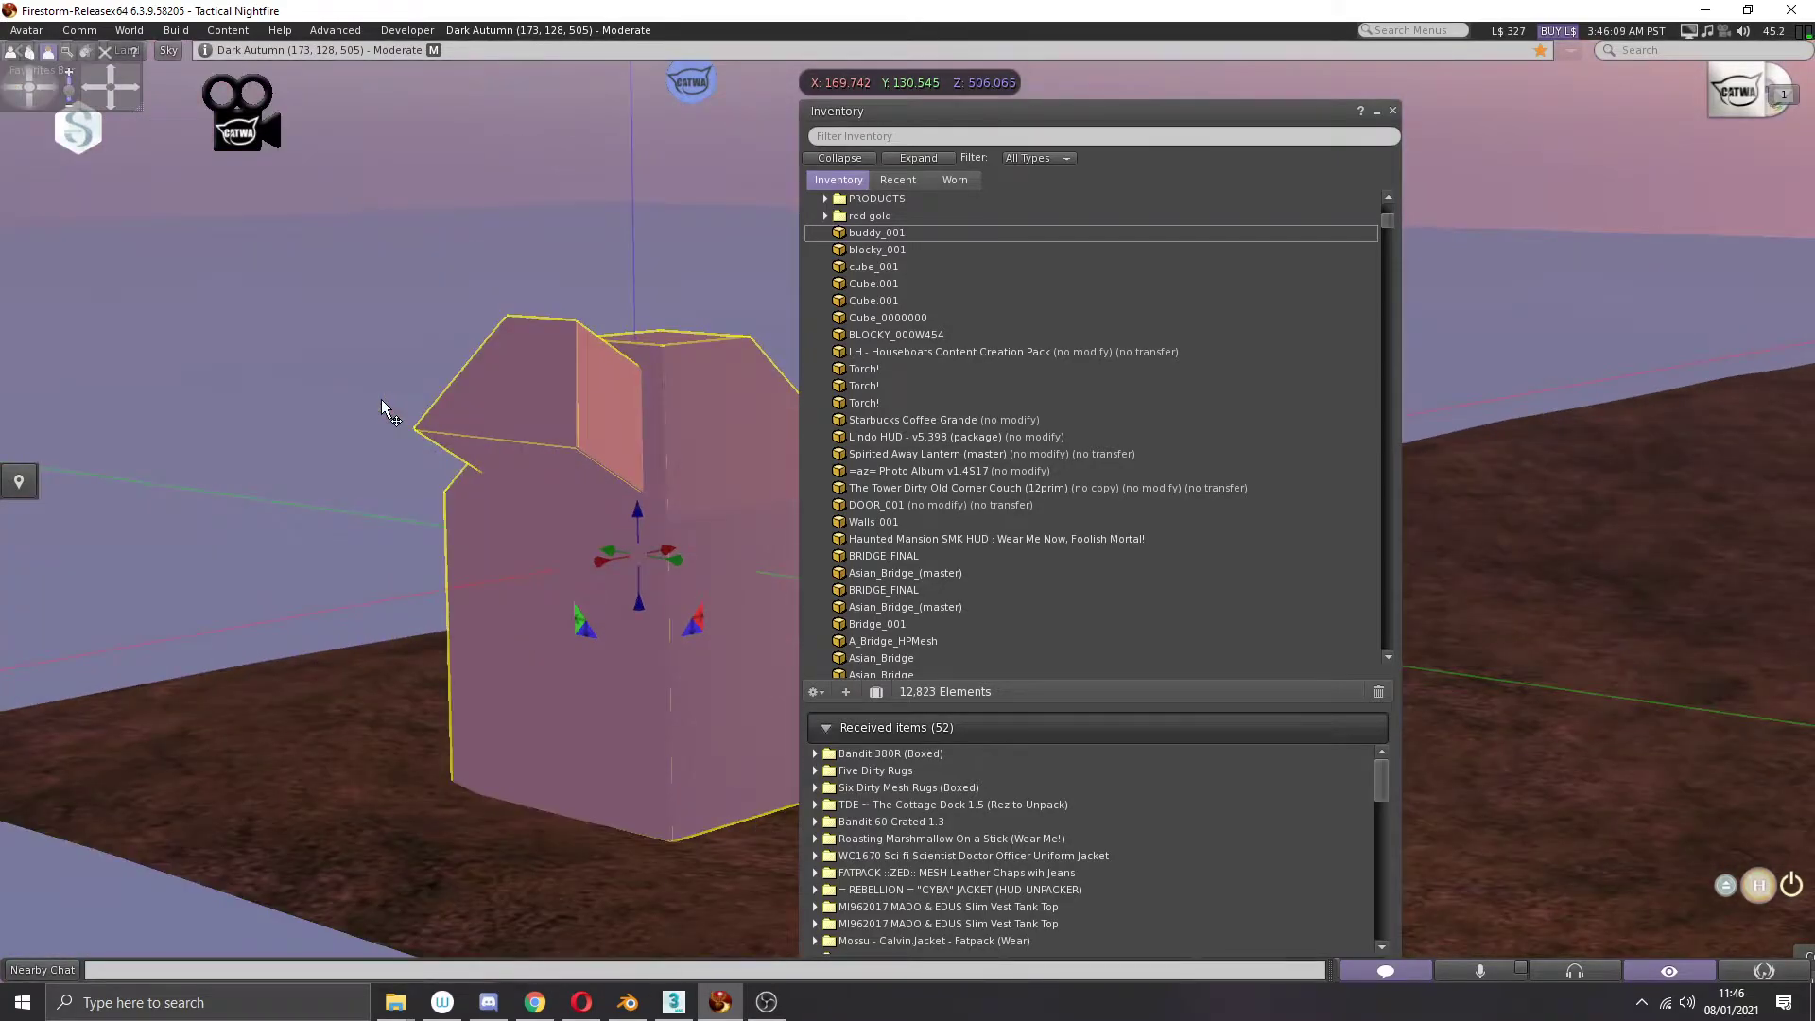
{"action": "scroll", "coordinate": [382, 399], "scroll_direction": "up", "scroll_amount": 1}
{"action": "scroll", "coordinate": [382, 399], "scroll_direction": "down", "scroll_amount": 1}
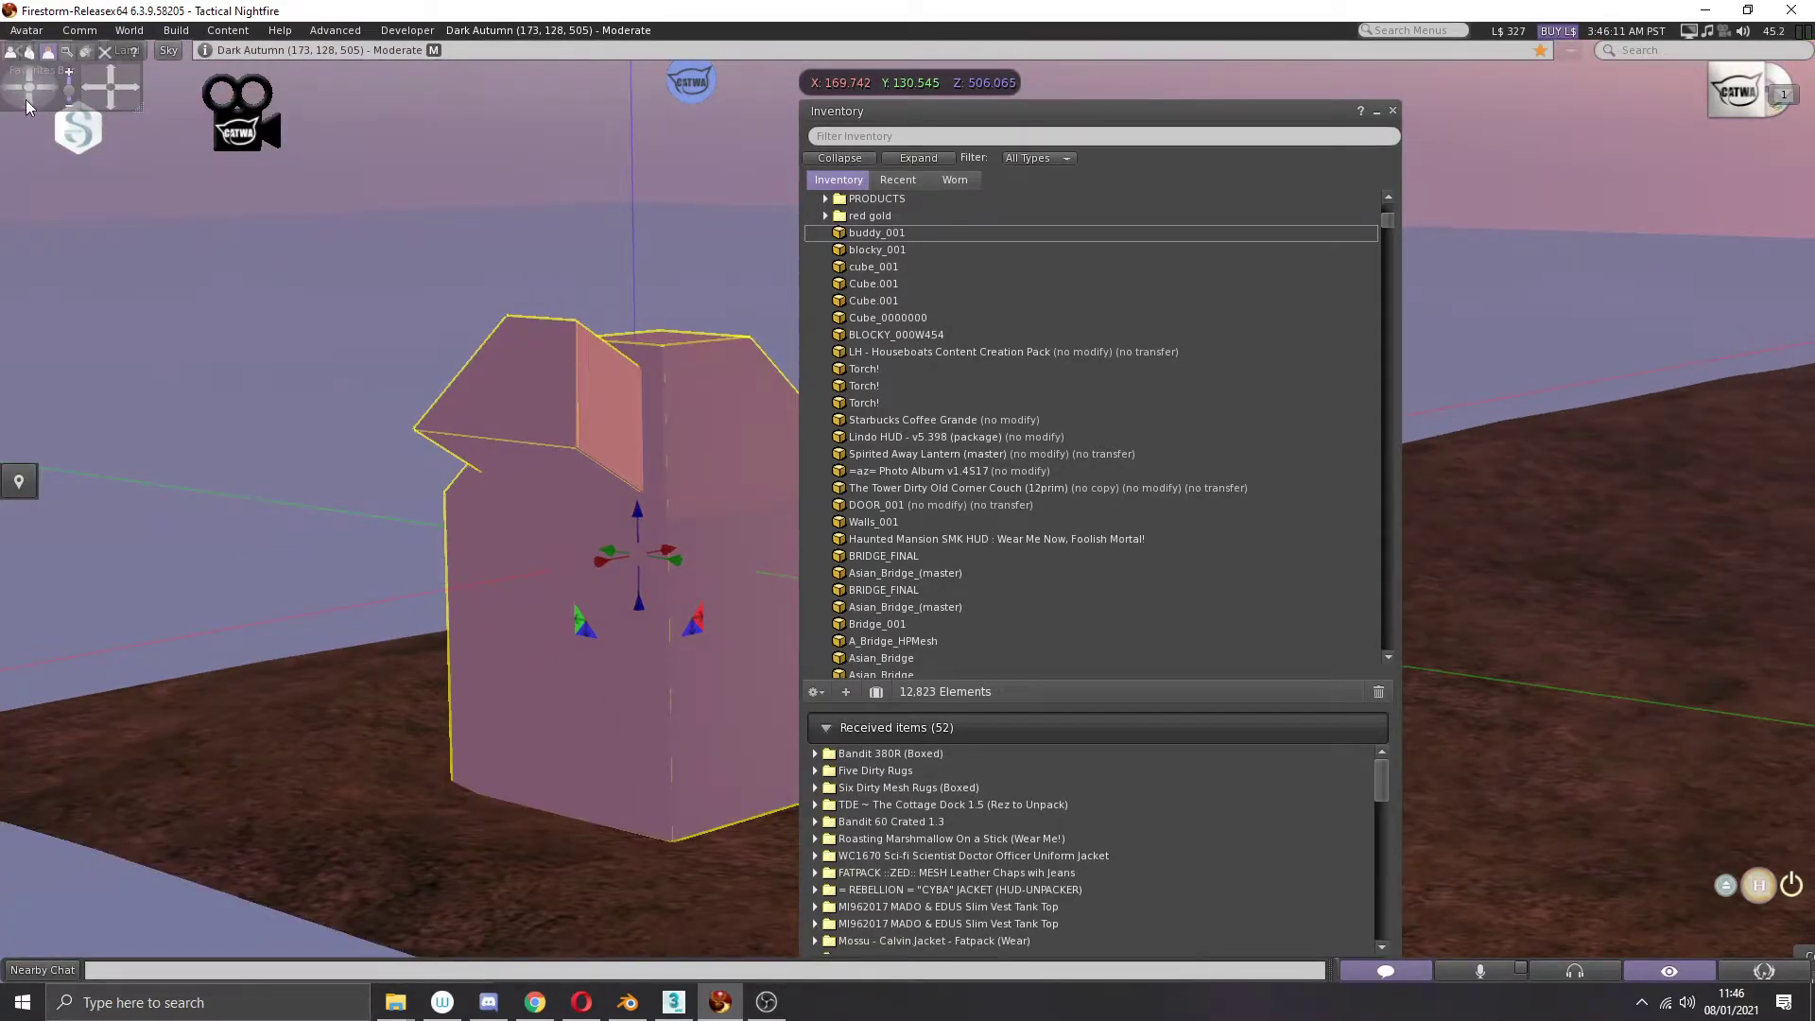
{"action": "left_click", "coordinate": [14, 83]}
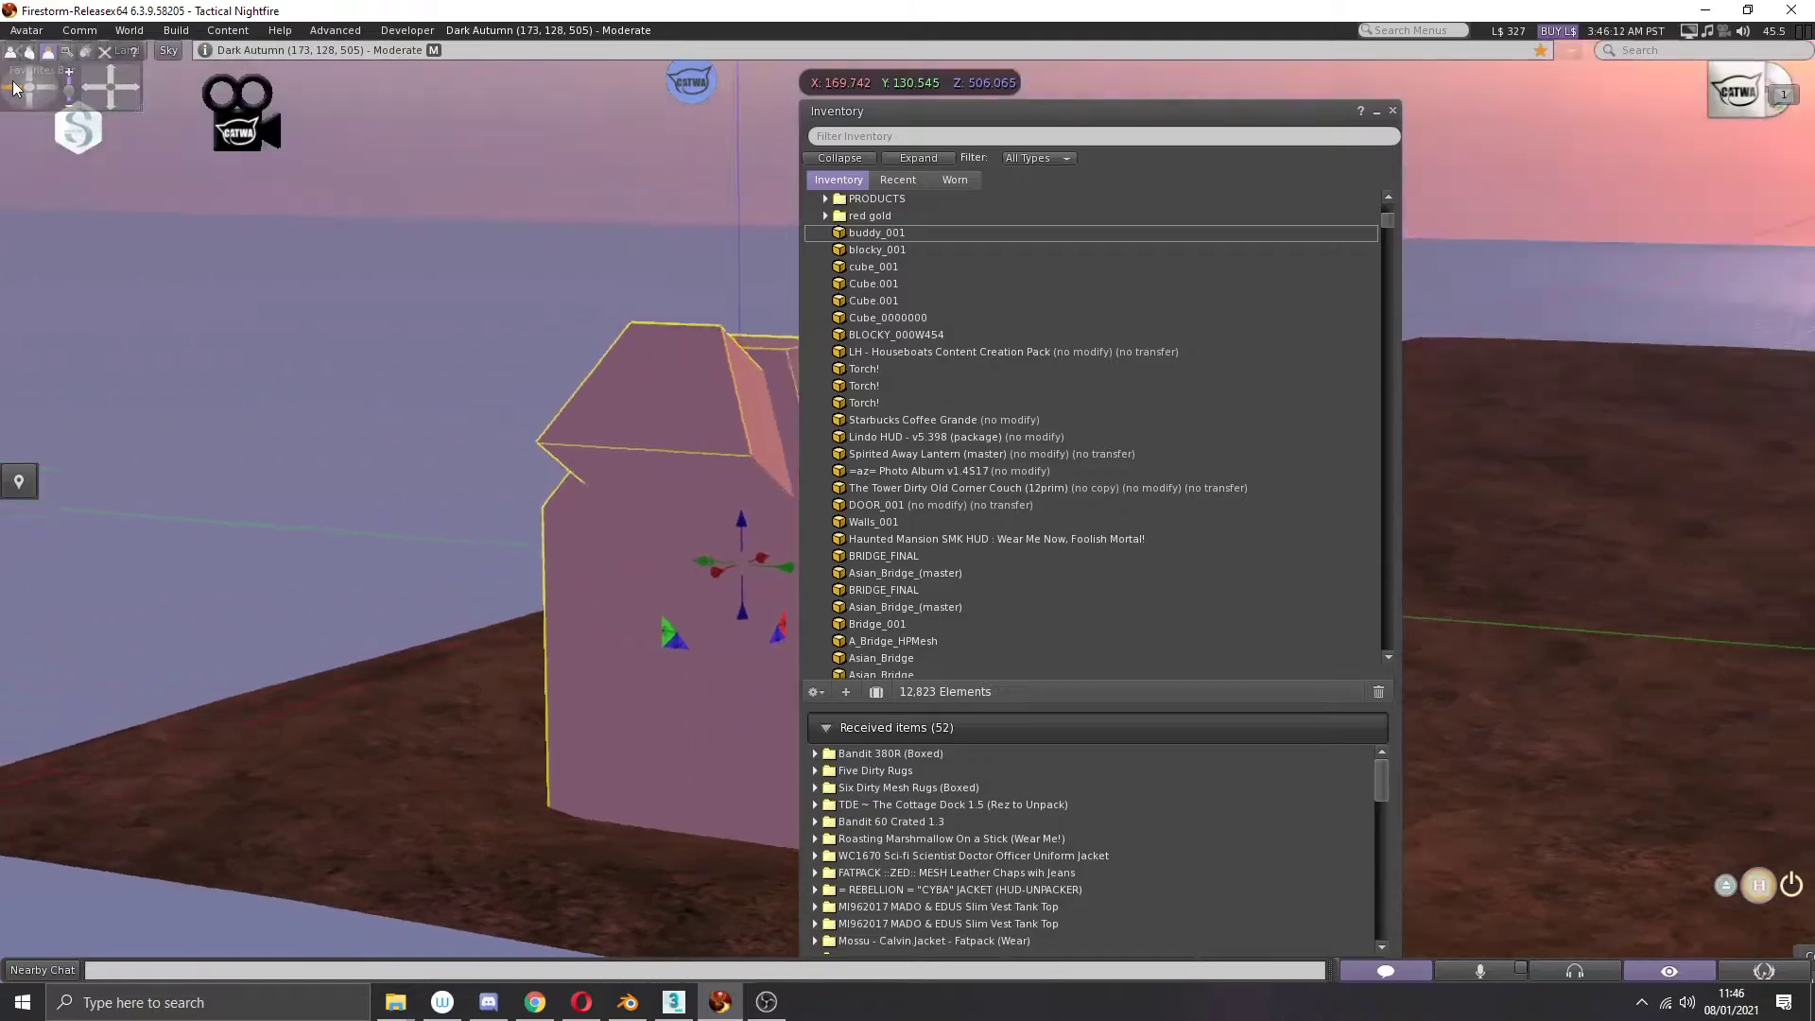
{"action": "left_click", "coordinate": [126, 85]}
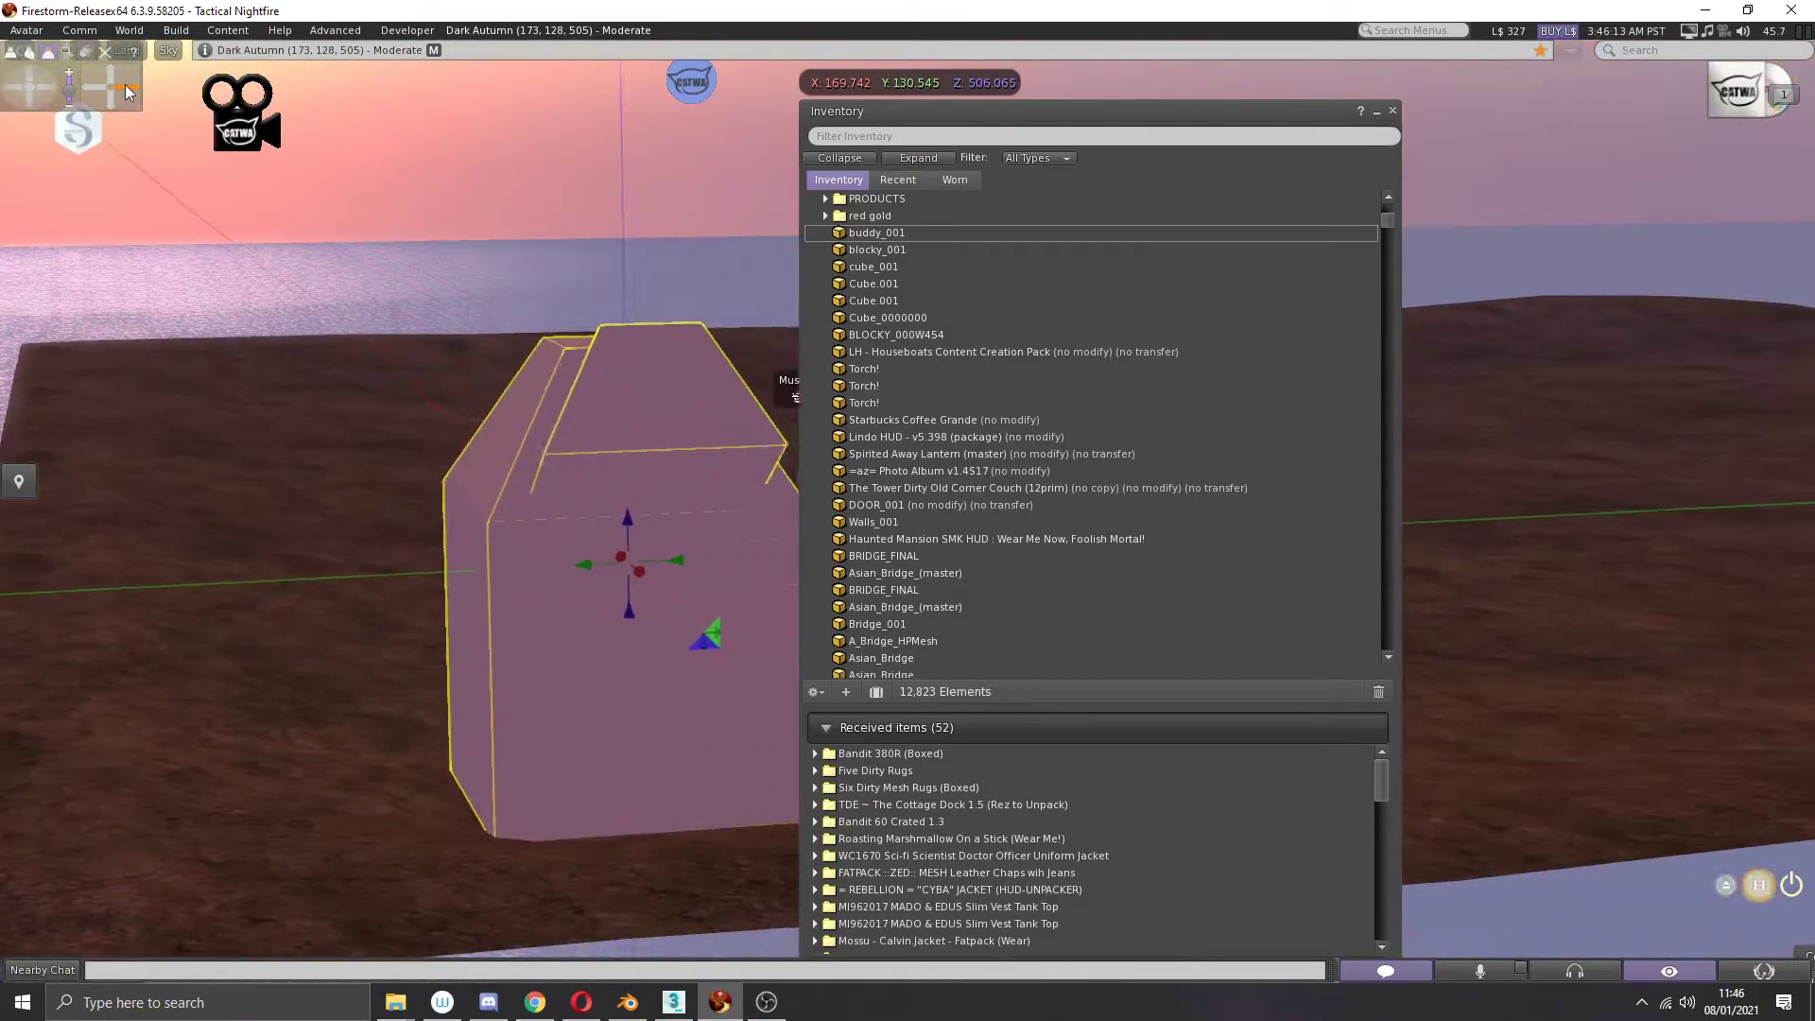
{"action": "left_click", "coordinate": [53, 87]}
{"action": "scroll", "coordinate": [331, 301], "scroll_direction": "up", "scroll_amount": 1}
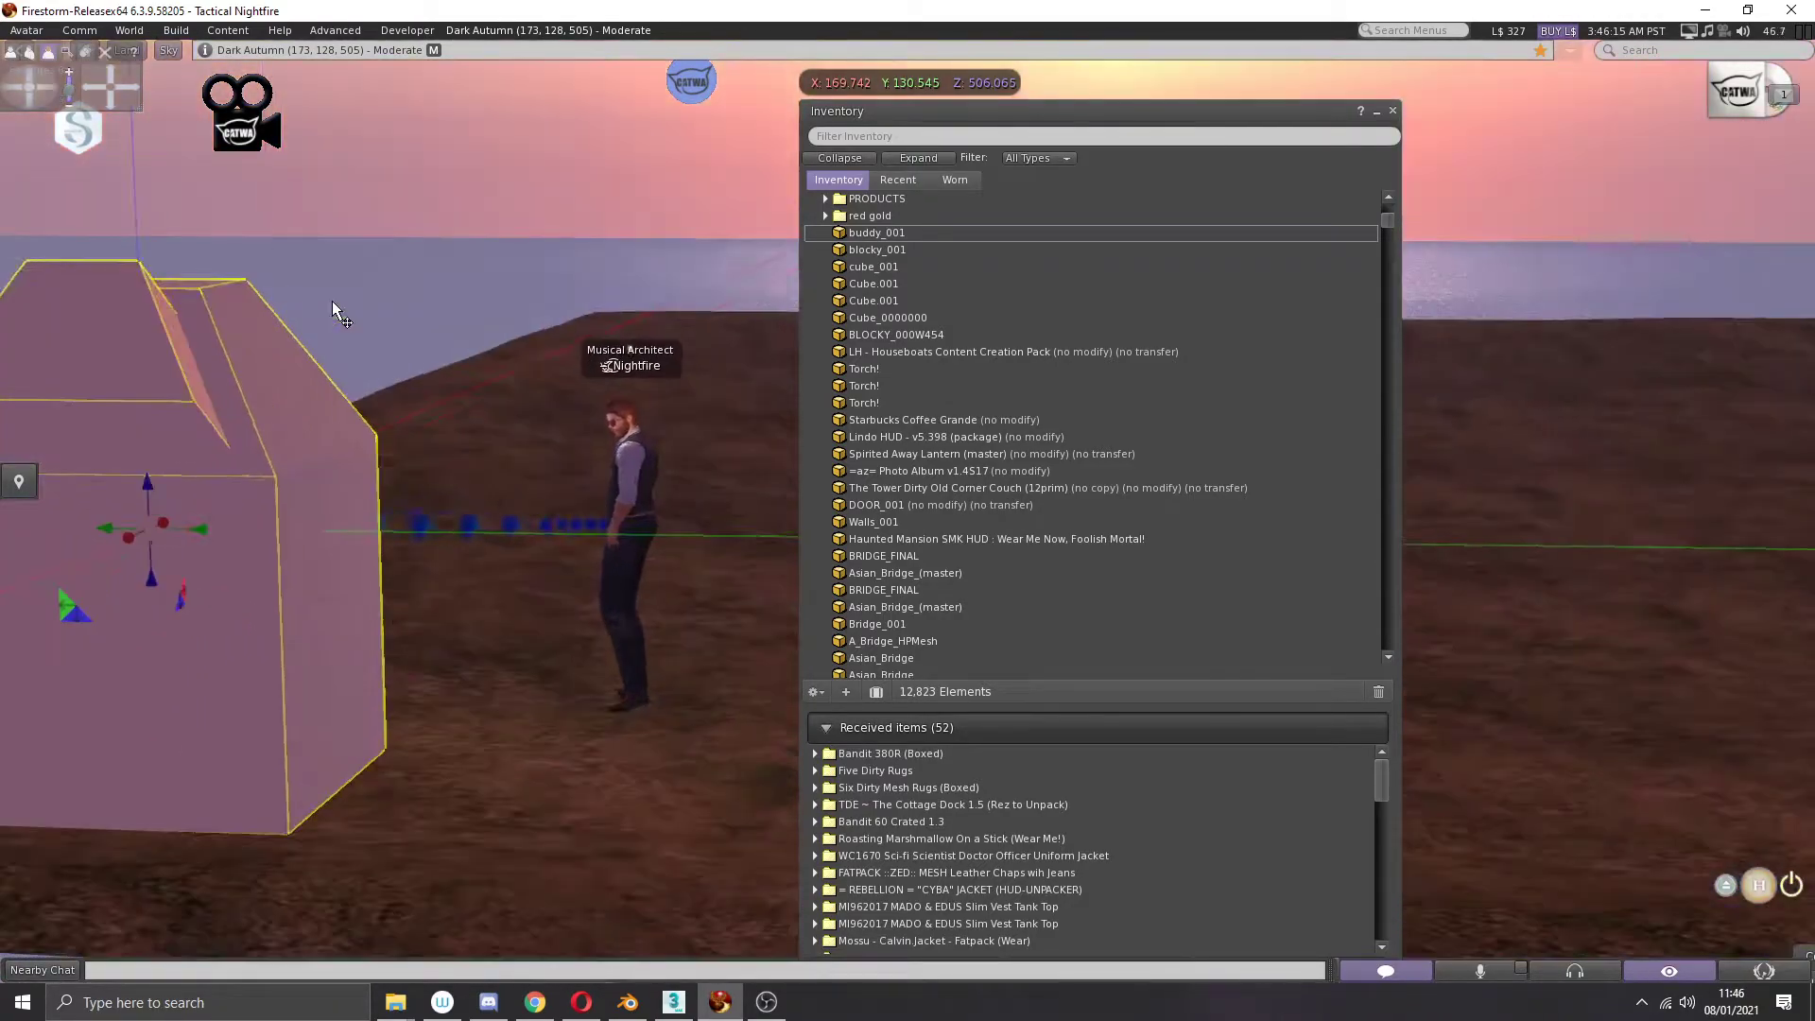
{"action": "left_click", "coordinate": [91, 83]}
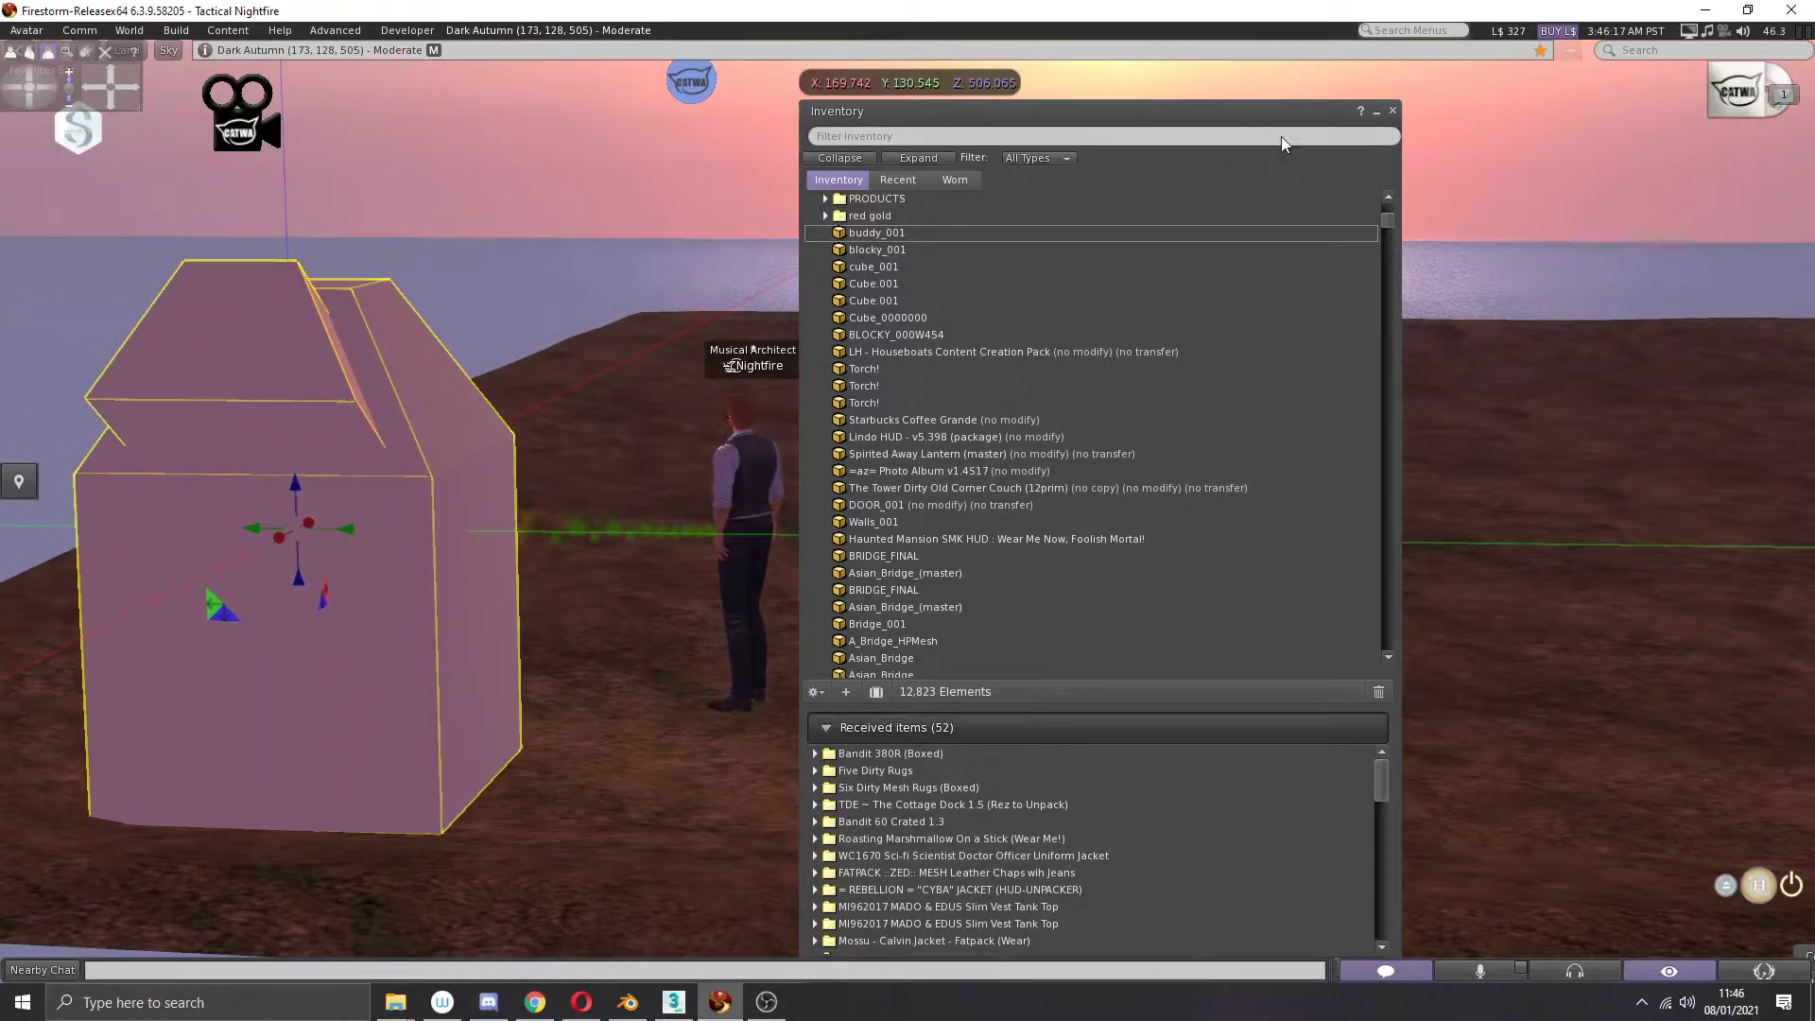
{"action": "left_click", "coordinate": [1393, 111]}
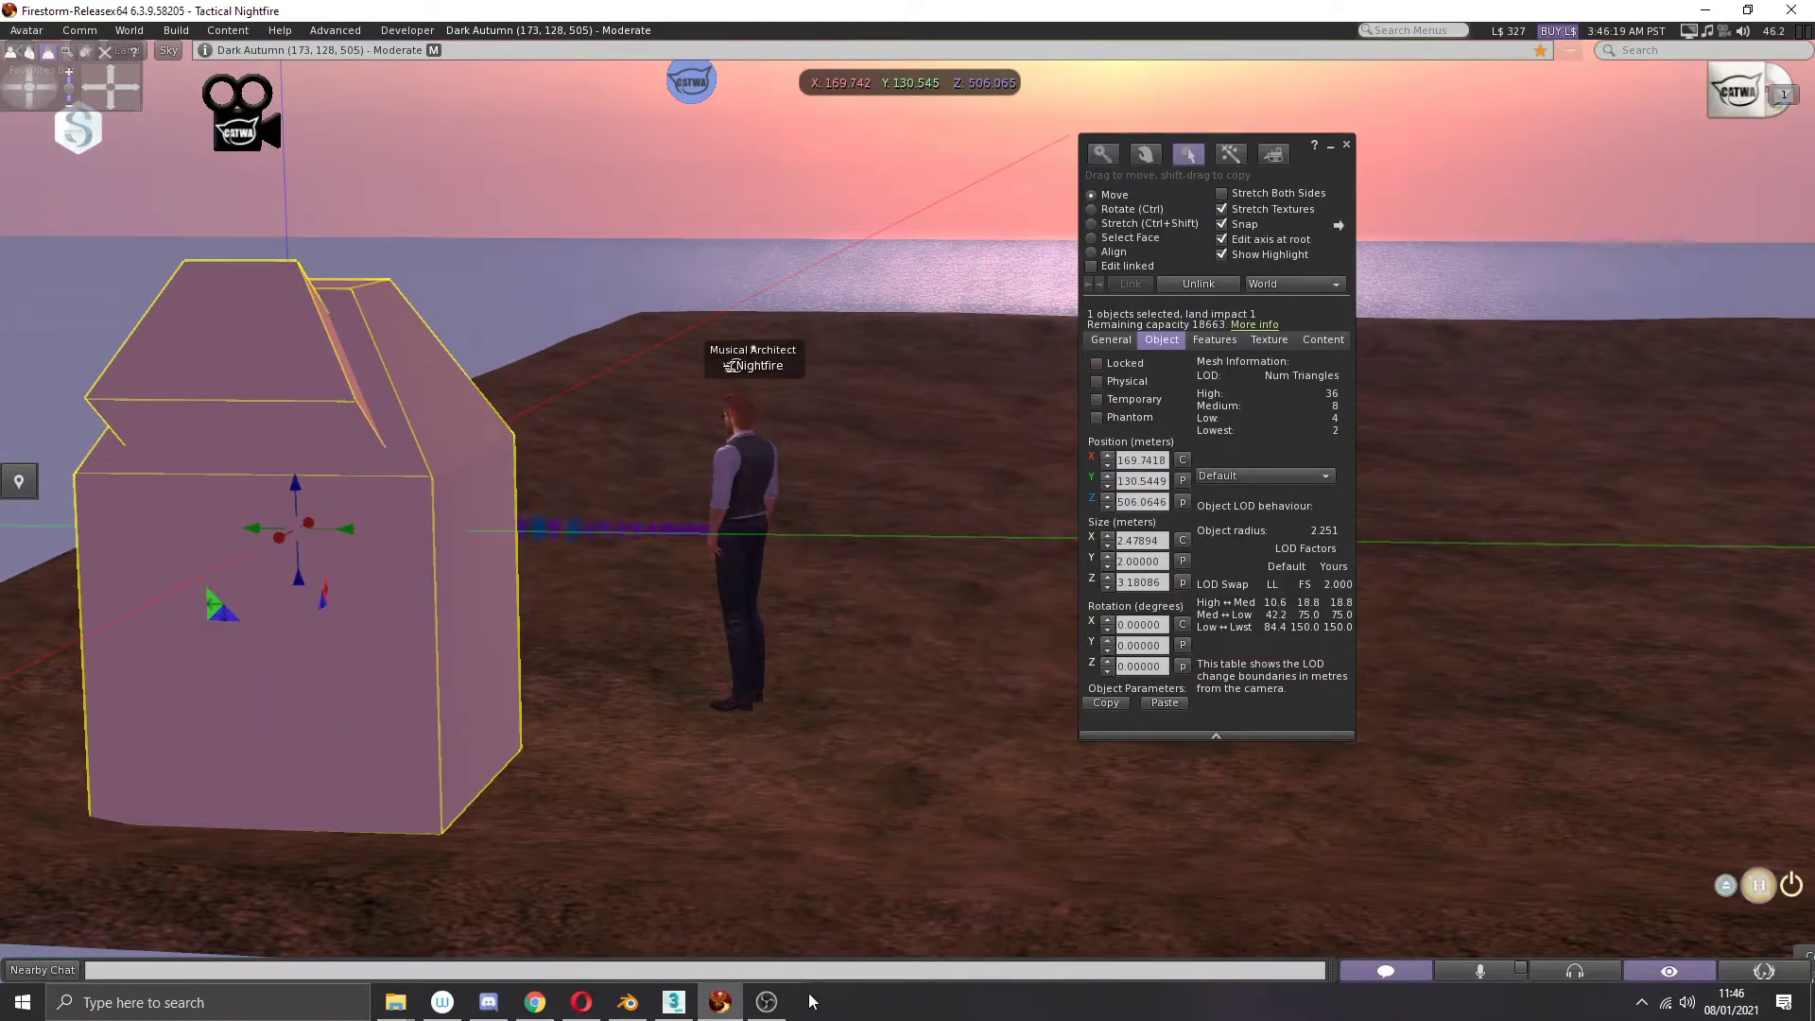
Step: Switch to Blender, set the scene's unit scale to 0.5, and return to Firestorm to check the placed model's size
{"action": "left_click", "coordinate": [627, 1001]}
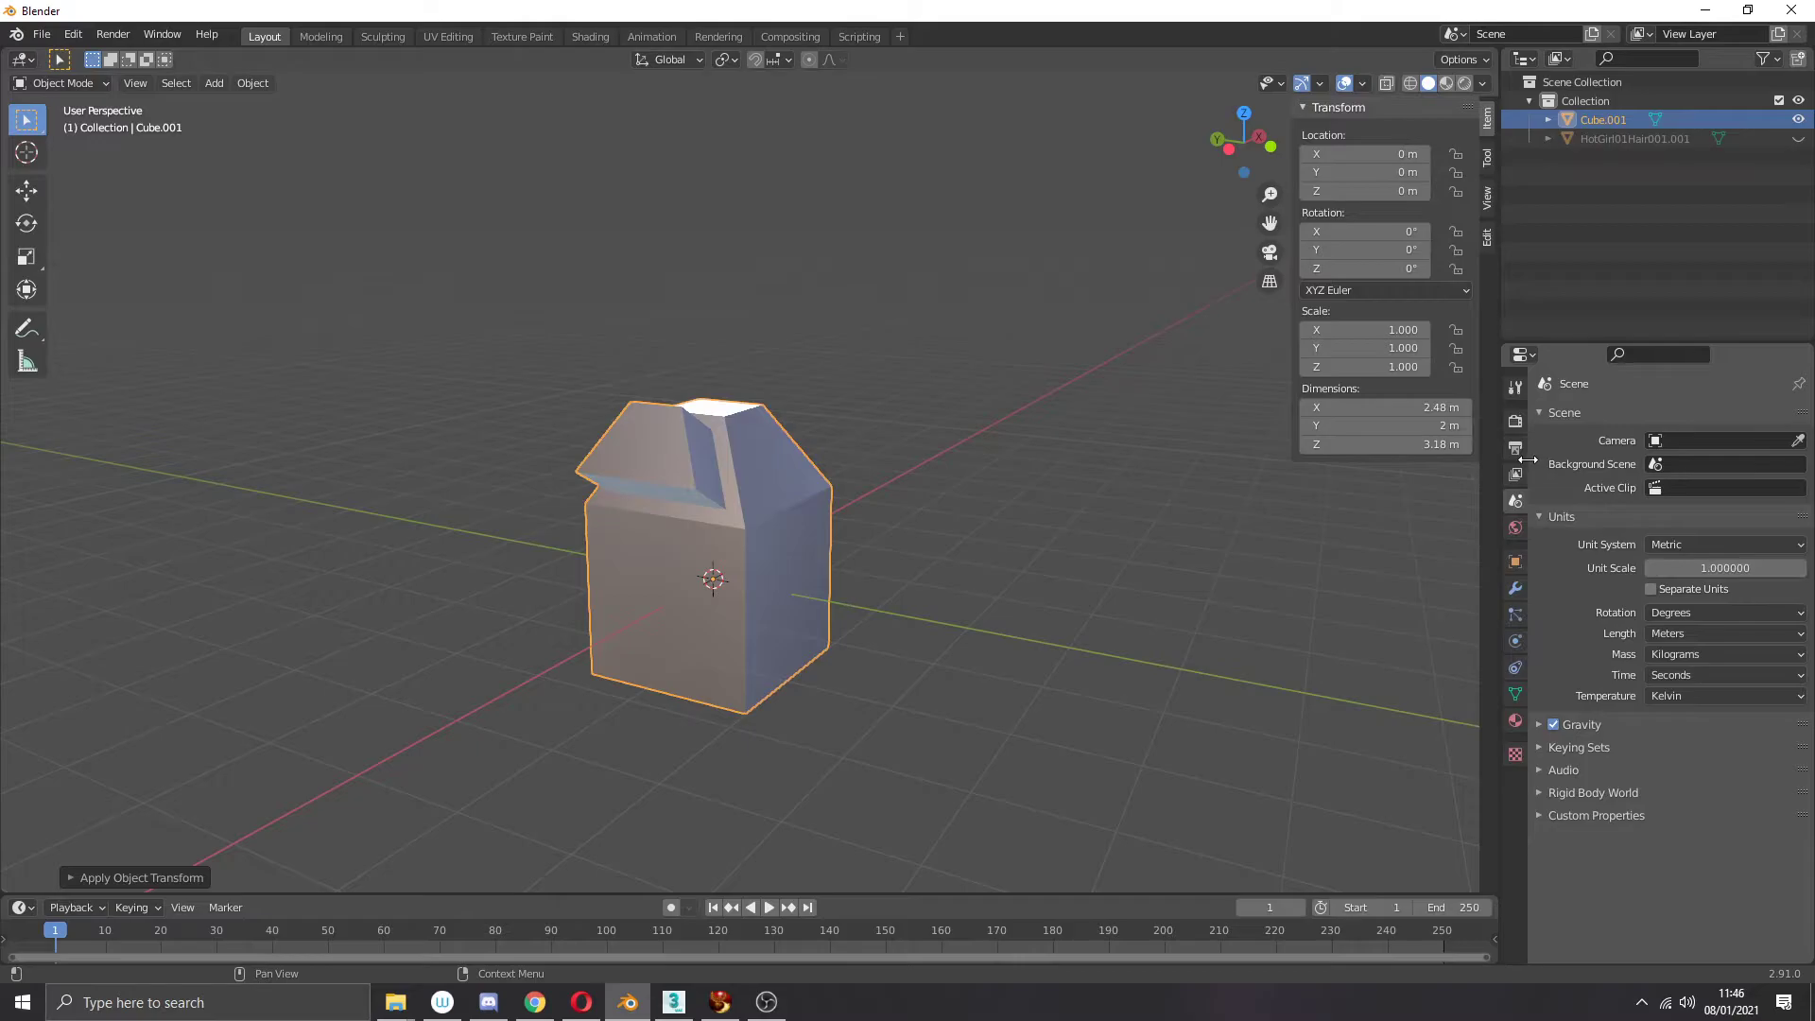
{"action": "left_click", "coordinate": [1706, 569]}
{"action": "type", "text": "1.0"}
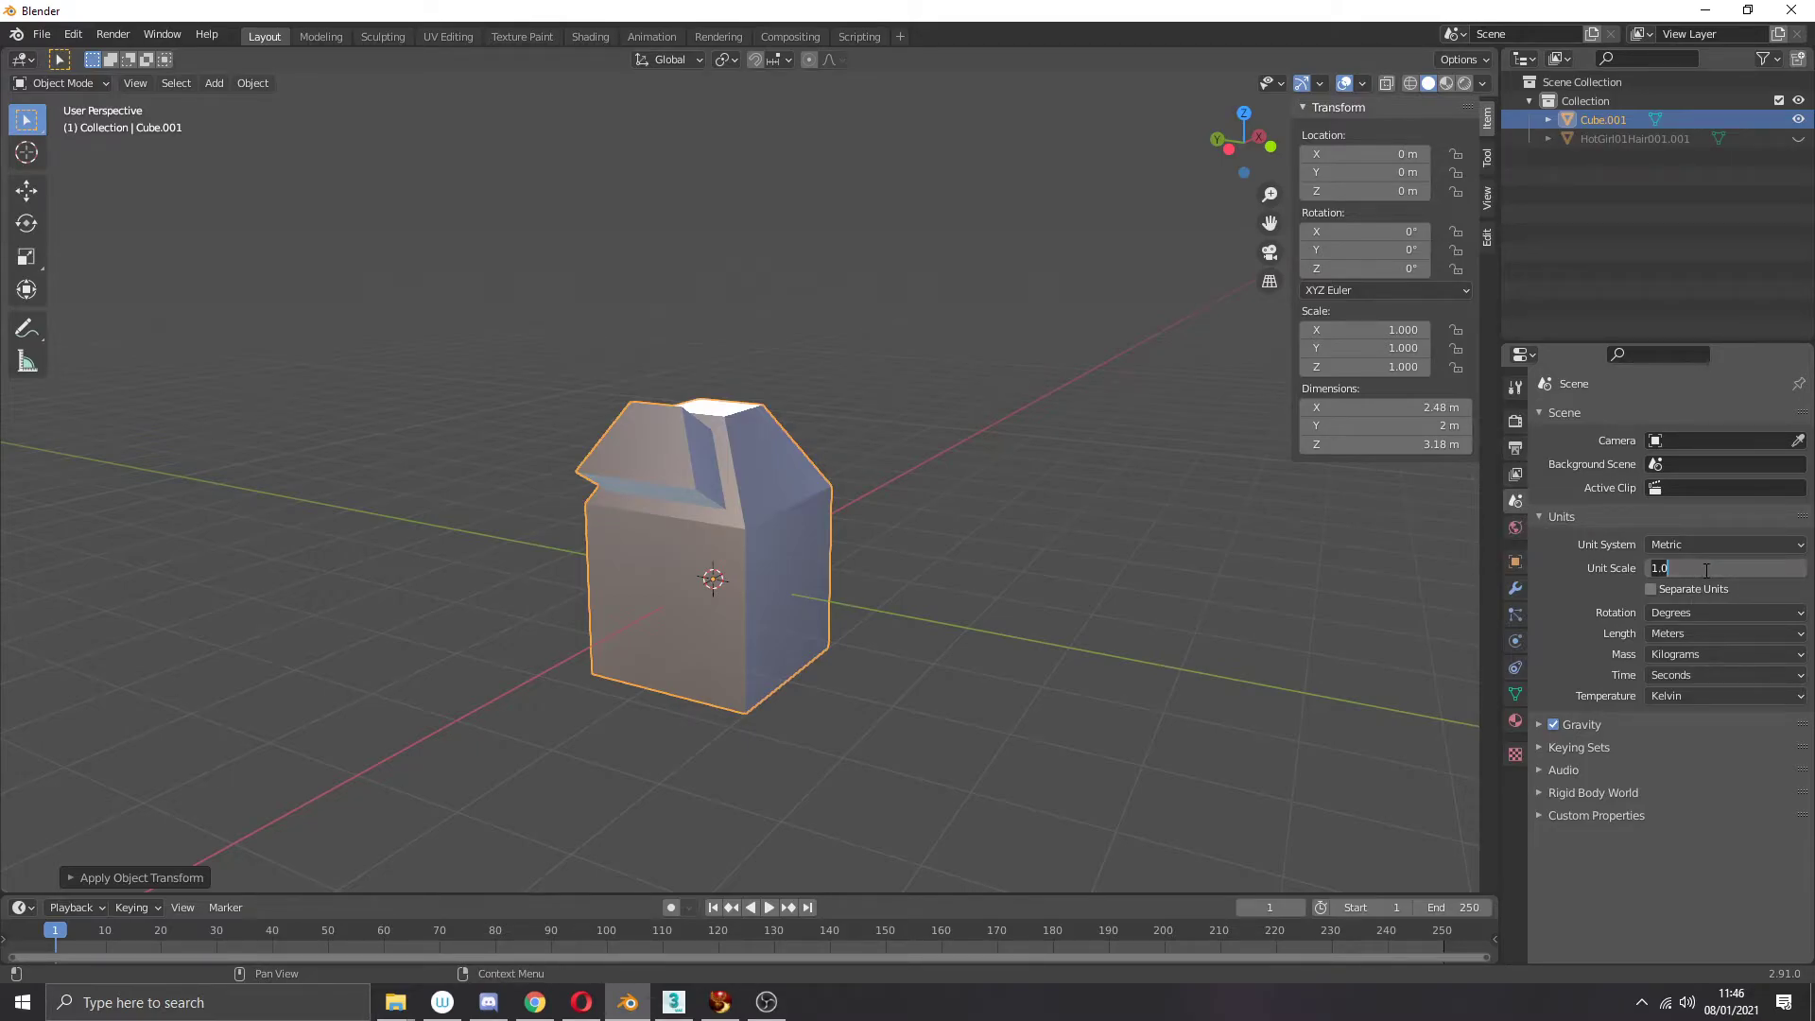
{"action": "type", "text": ".5"}
{"action": "key", "text": "Return"}
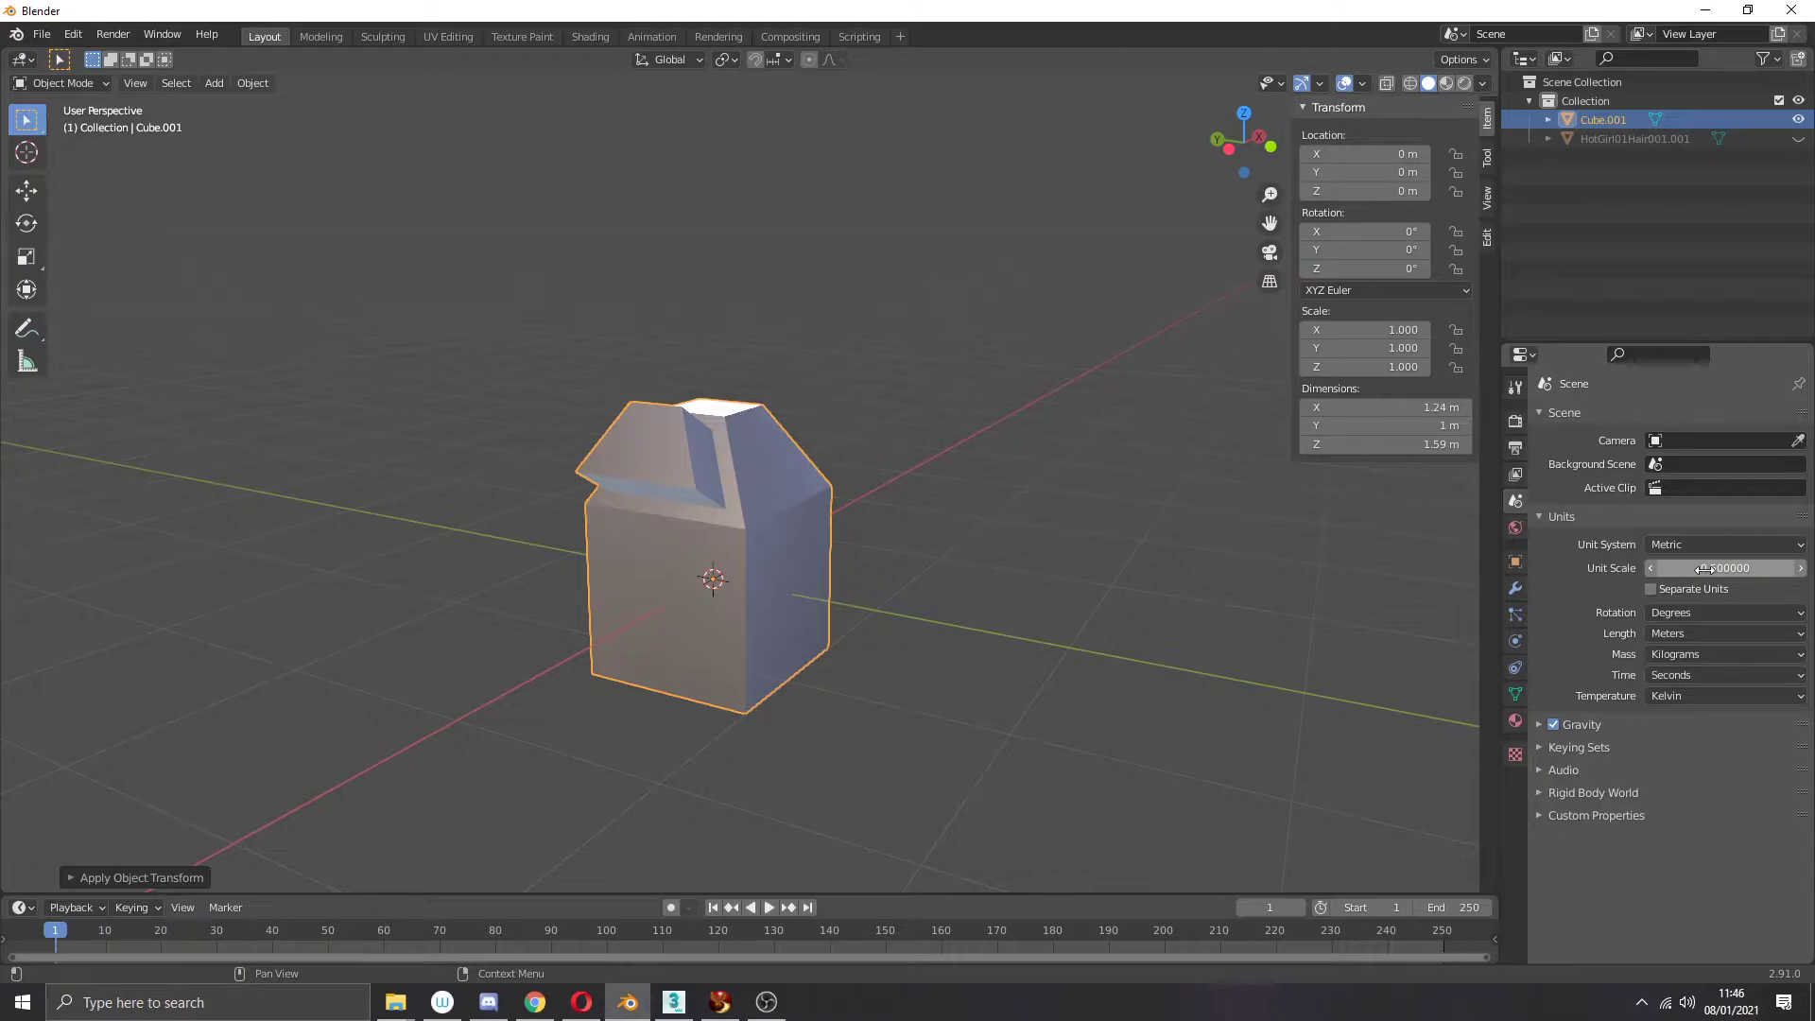
{"action": "left_click", "coordinate": [719, 1002]}
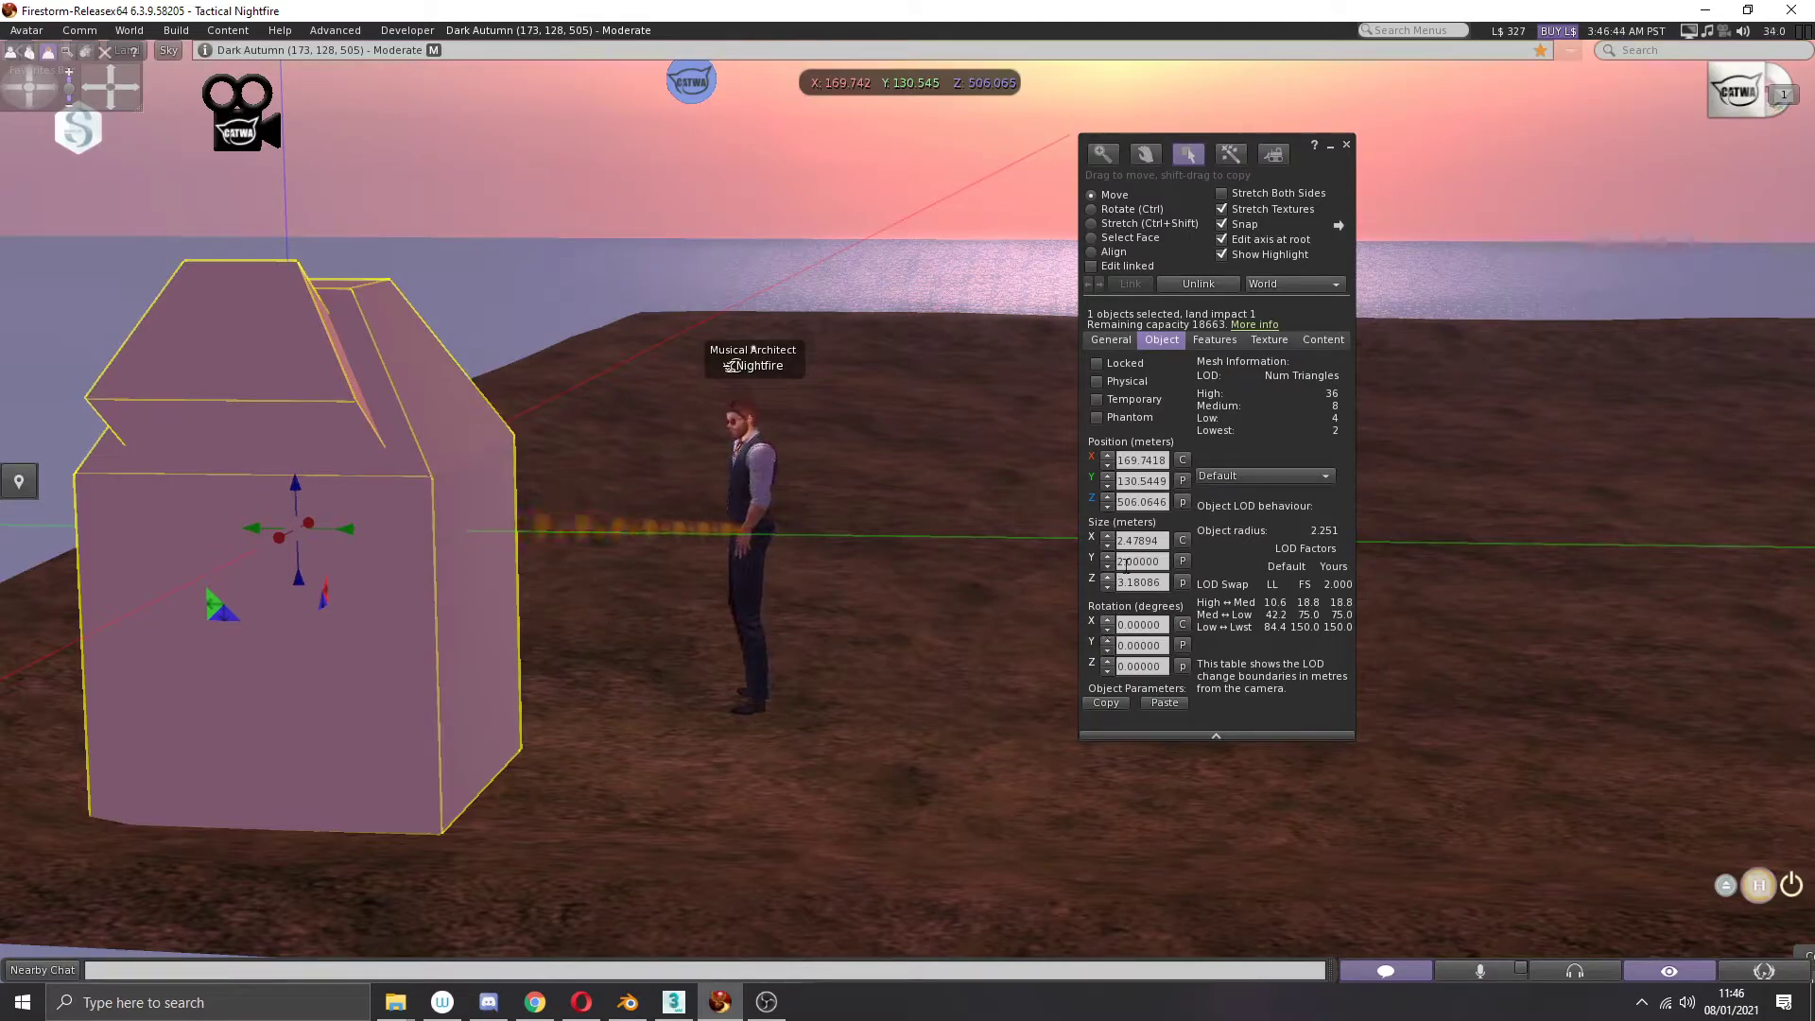
{"action": "left_click", "coordinate": [1162, 541]}
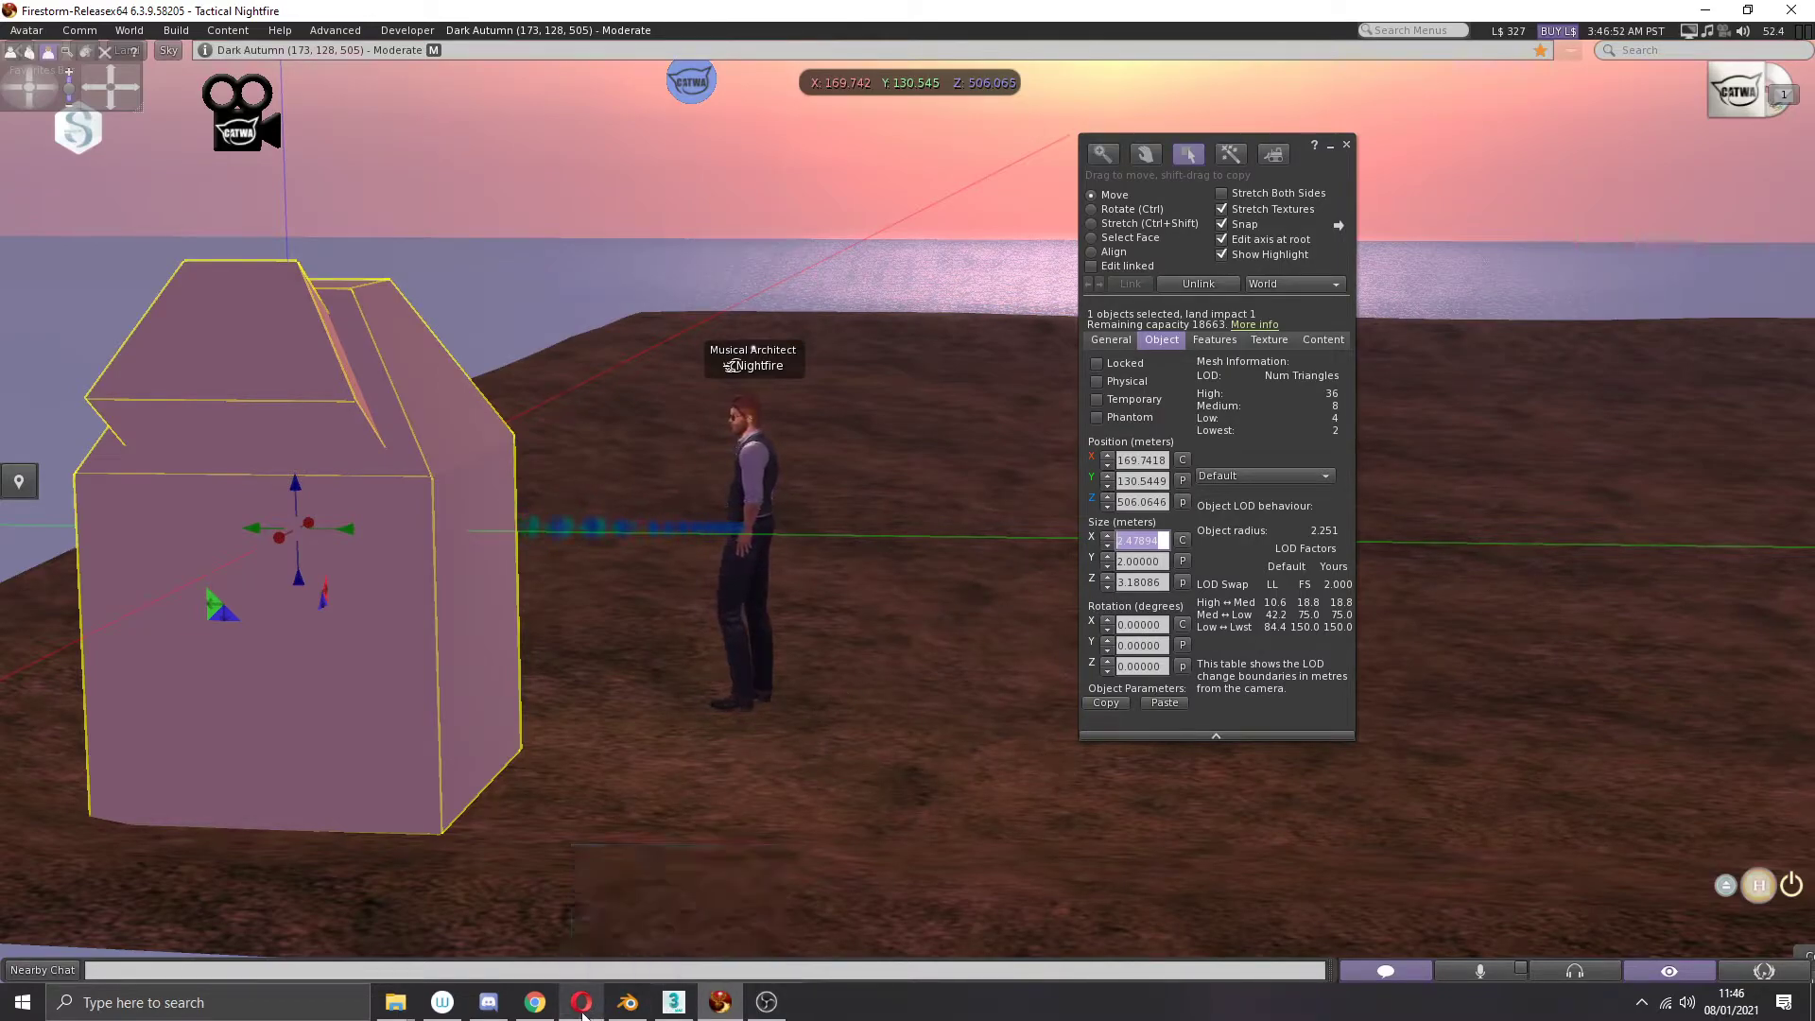
Step: Switch to Blender and export the selected model to the Desktop as a Collada file named buddy_002
{"action": "left_click", "coordinate": [627, 1002]}
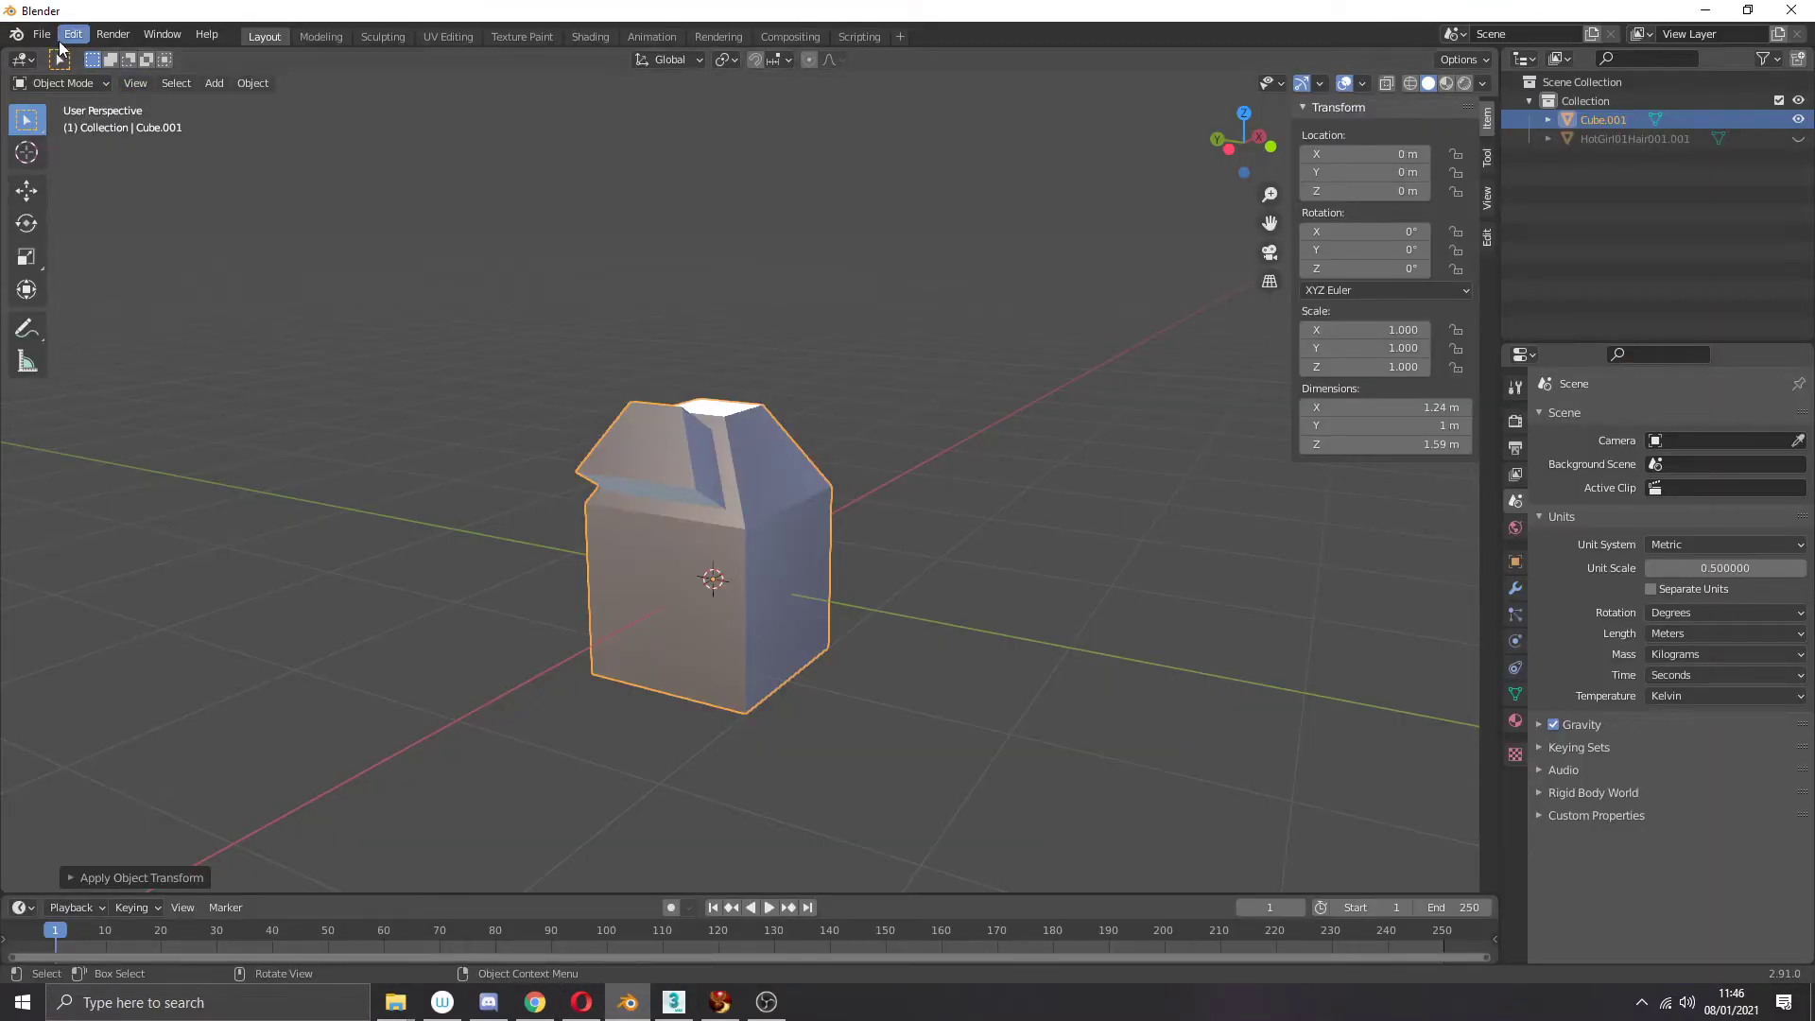
{"action": "left_click", "coordinate": [43, 35]}
{"action": "mouse_move", "coordinate": [130, 310]}
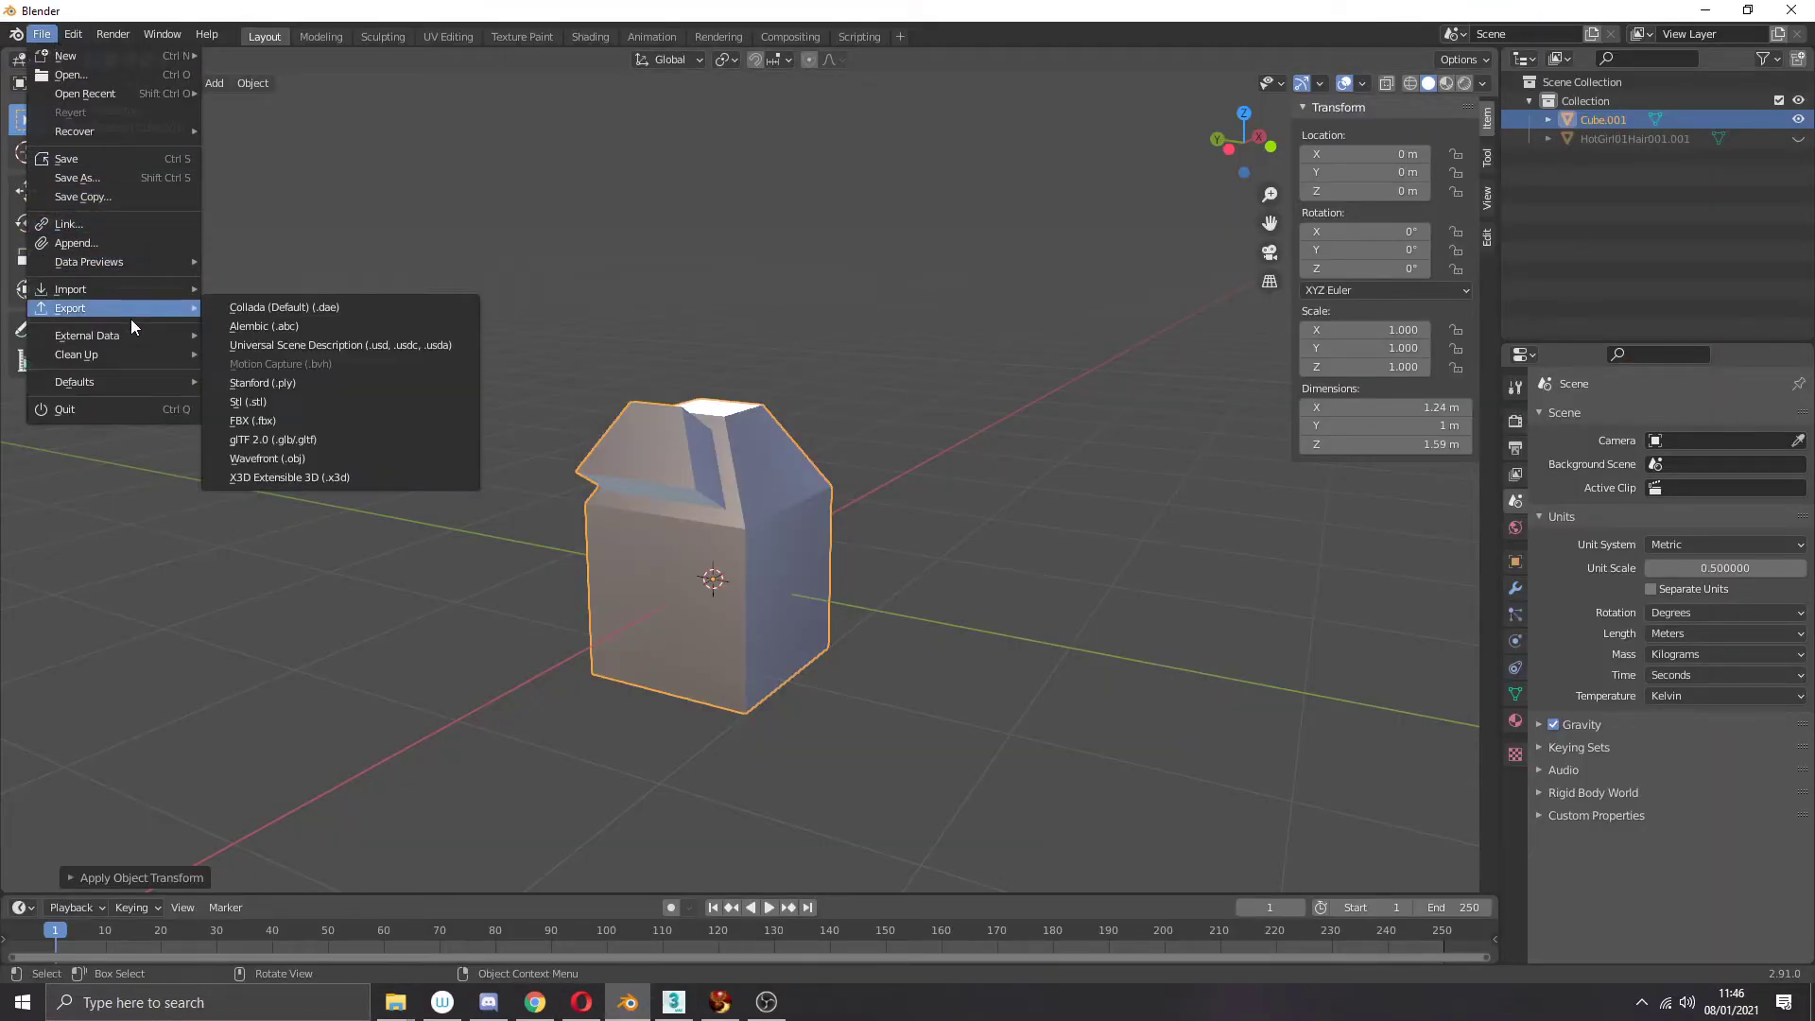
{"action": "left_click", "coordinate": [258, 308]}
{"action": "left_click", "coordinate": [1250, 295]}
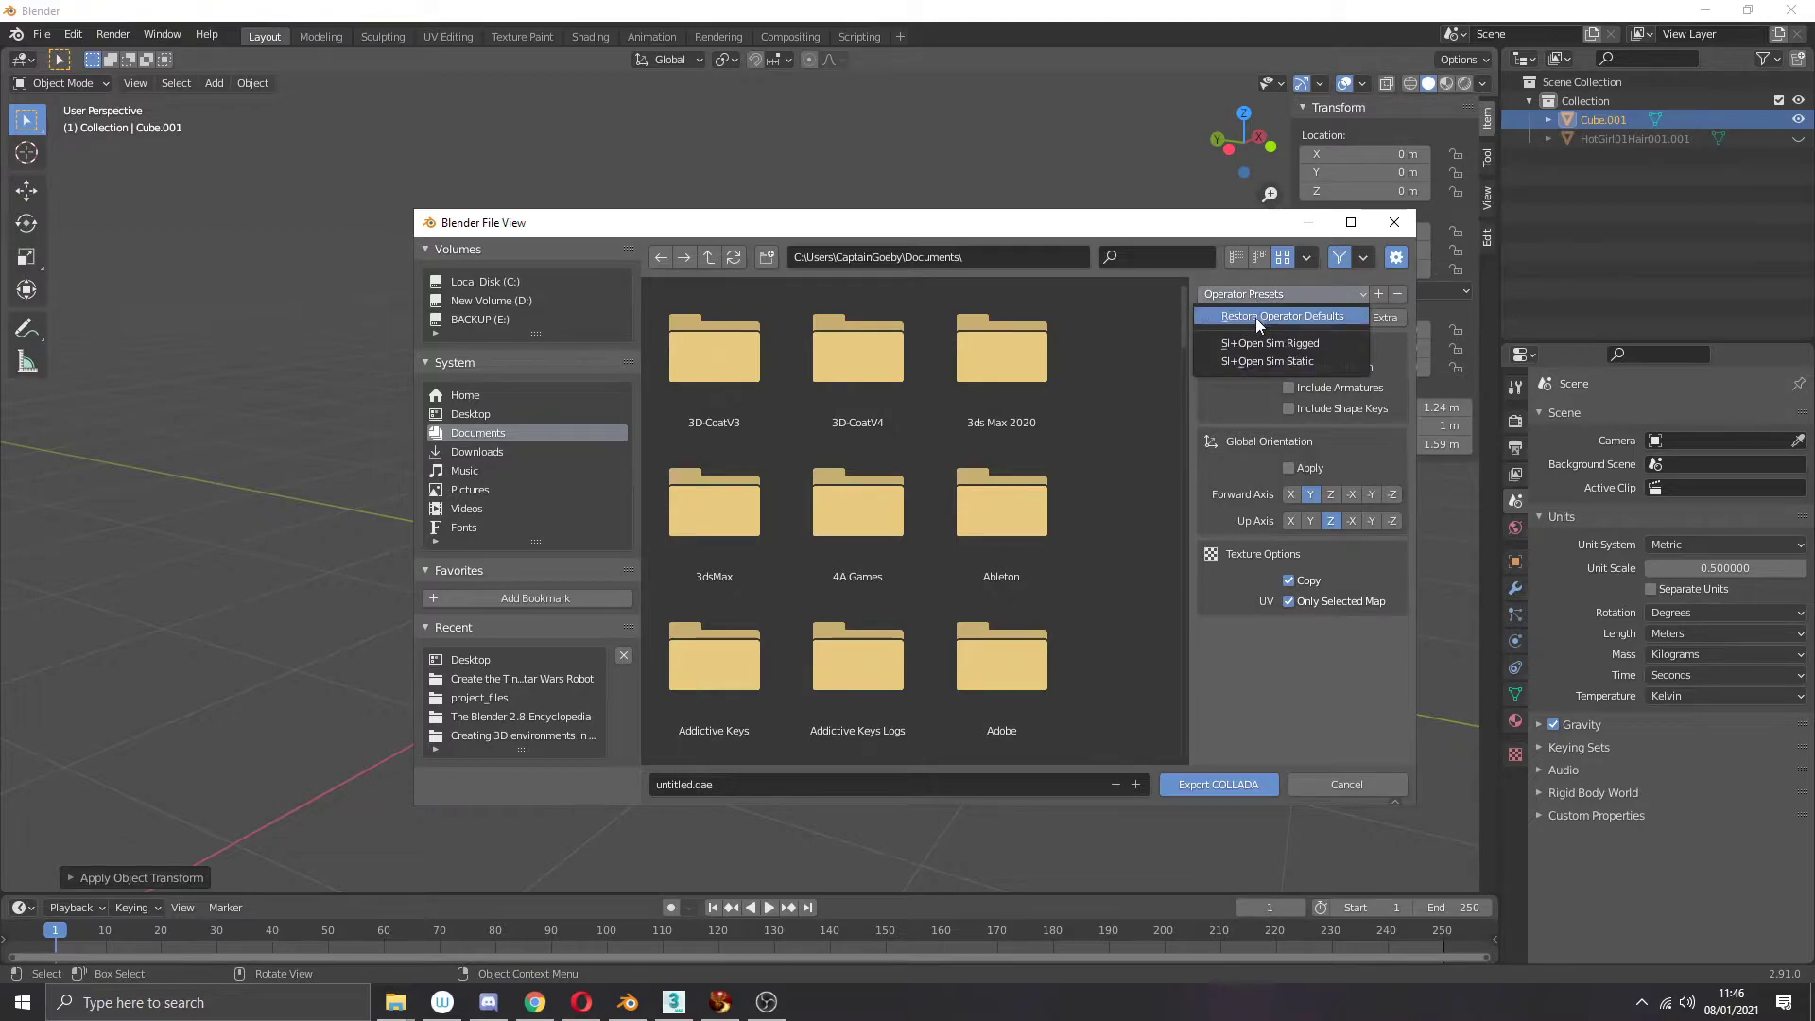
{"action": "left_click", "coordinate": [470, 413]}
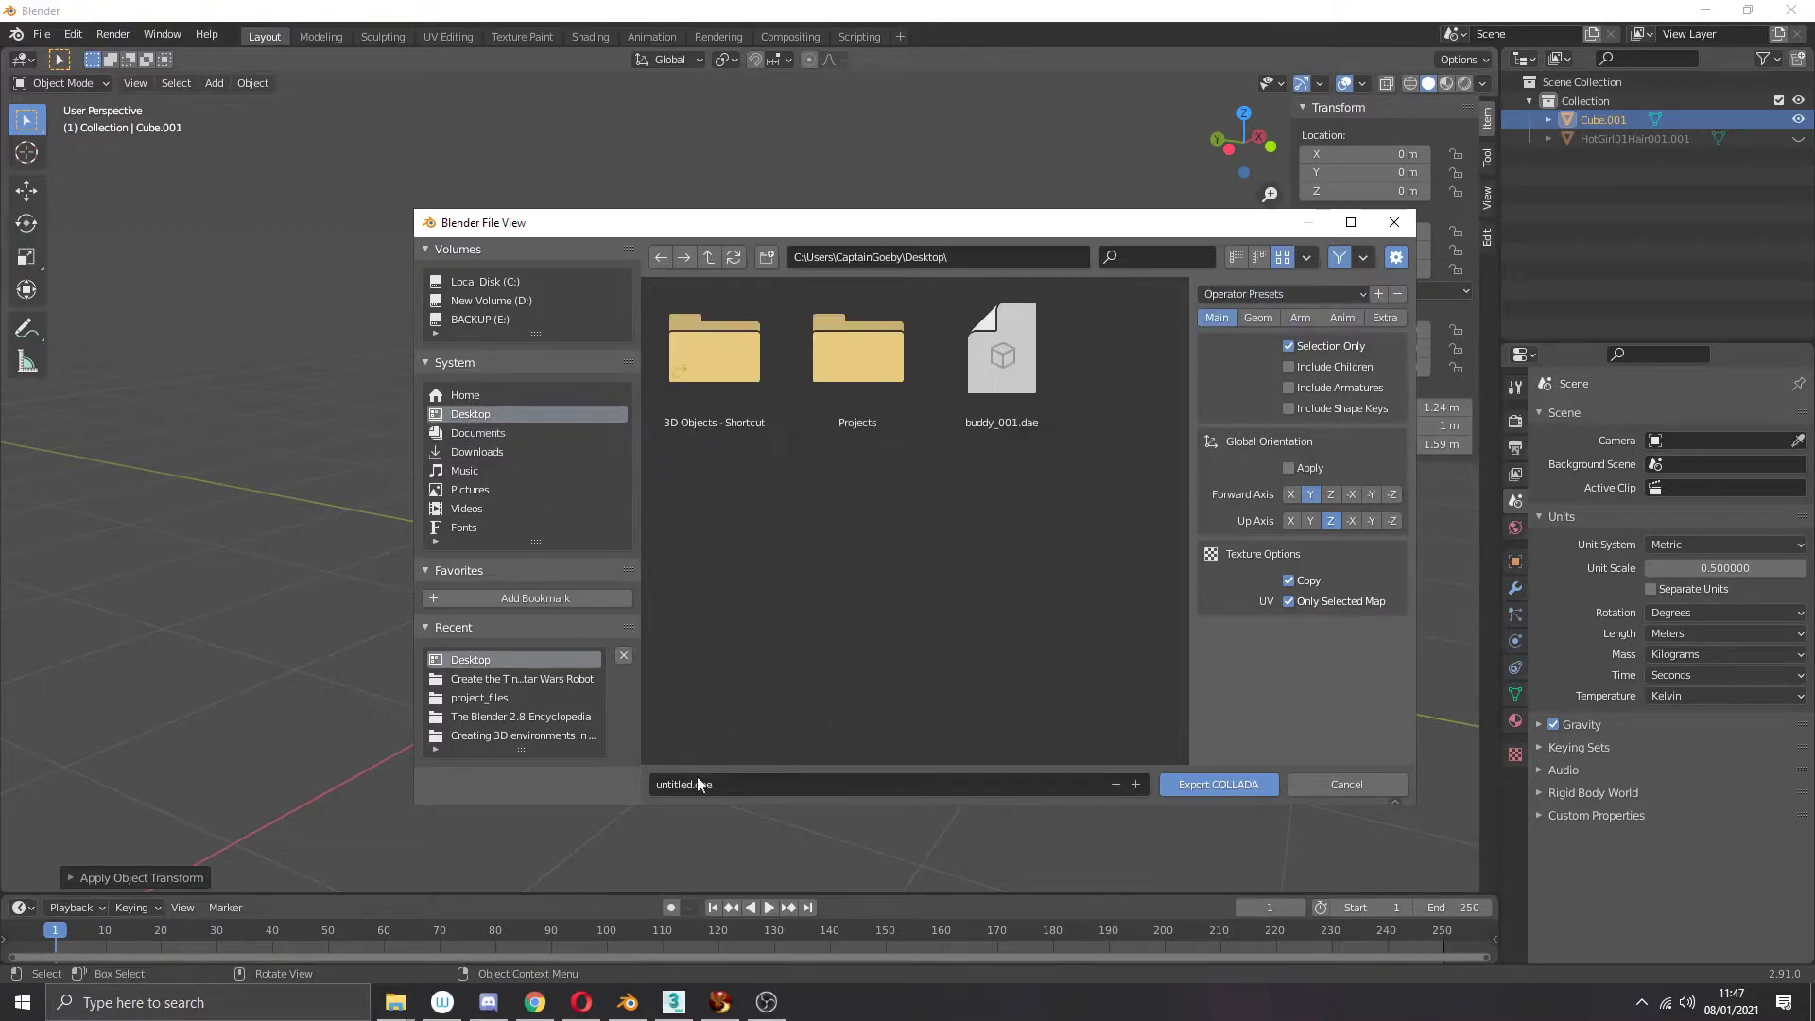
{"action": "left_click", "coordinate": [685, 785]}
{"action": "type", "text": "buddy_002"}
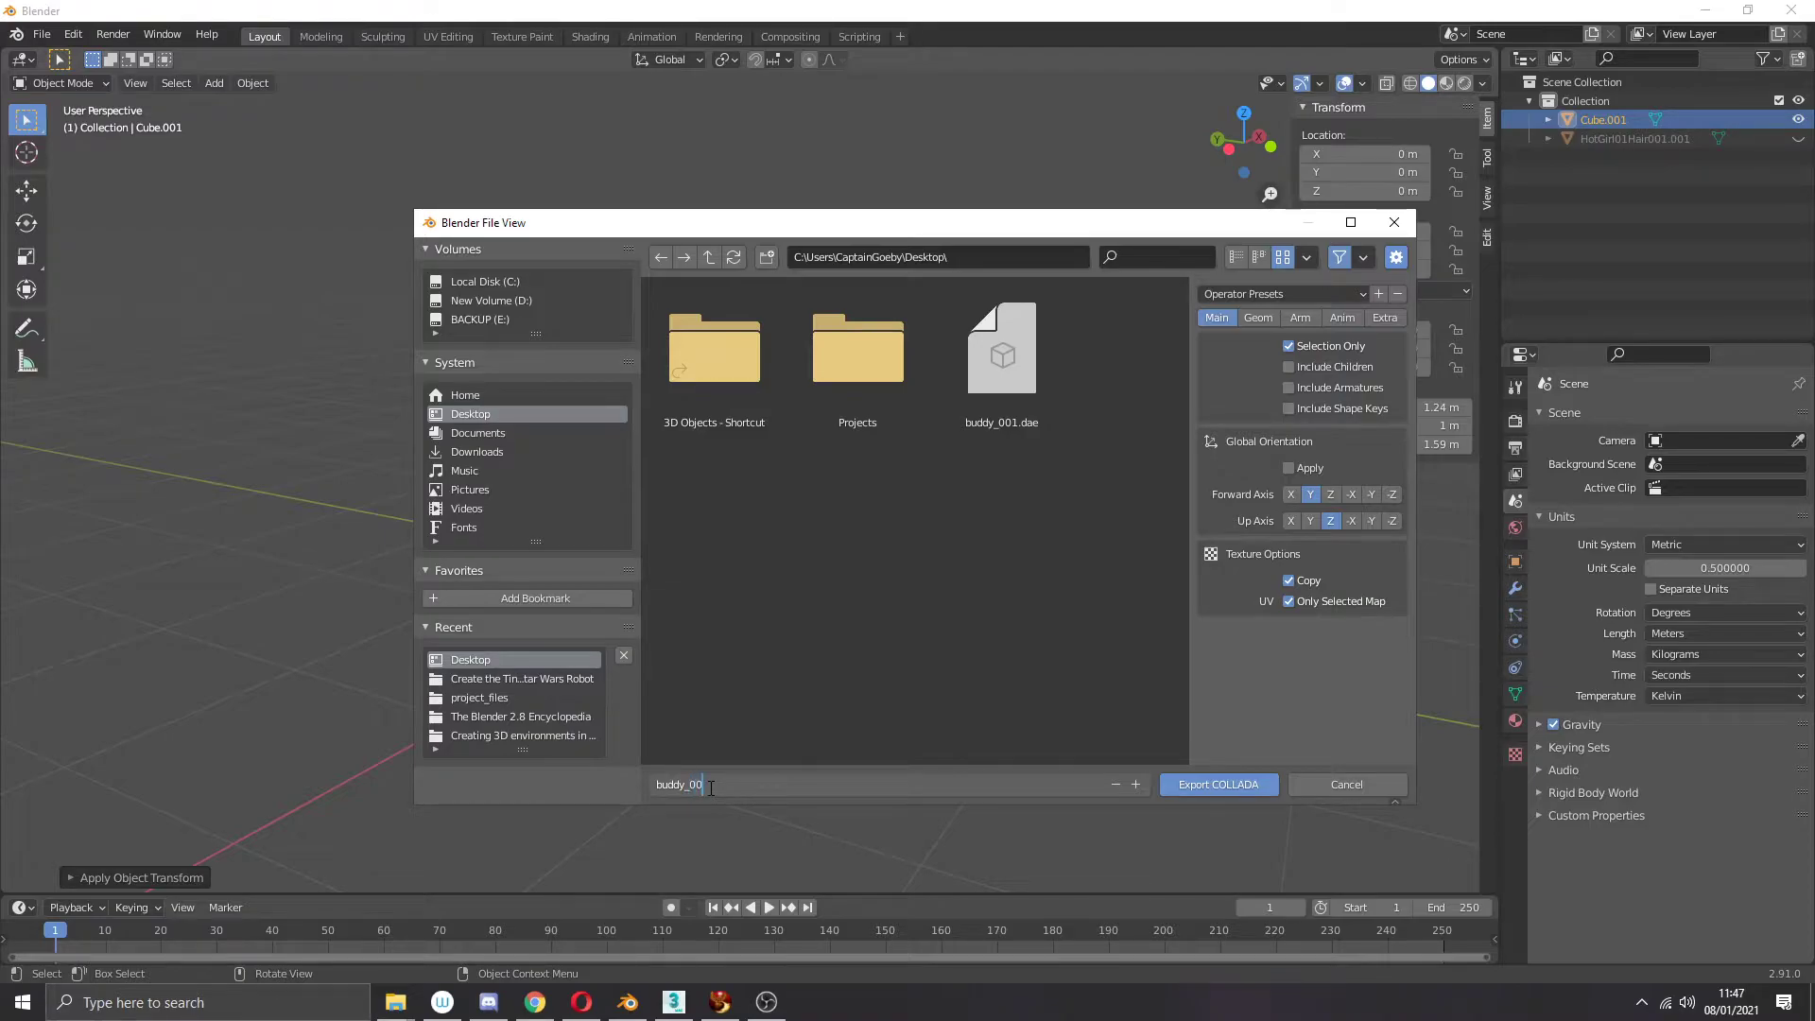
{"action": "left_click", "coordinate": [1205, 786]}
{"action": "left_click", "coordinate": [1205, 787]}
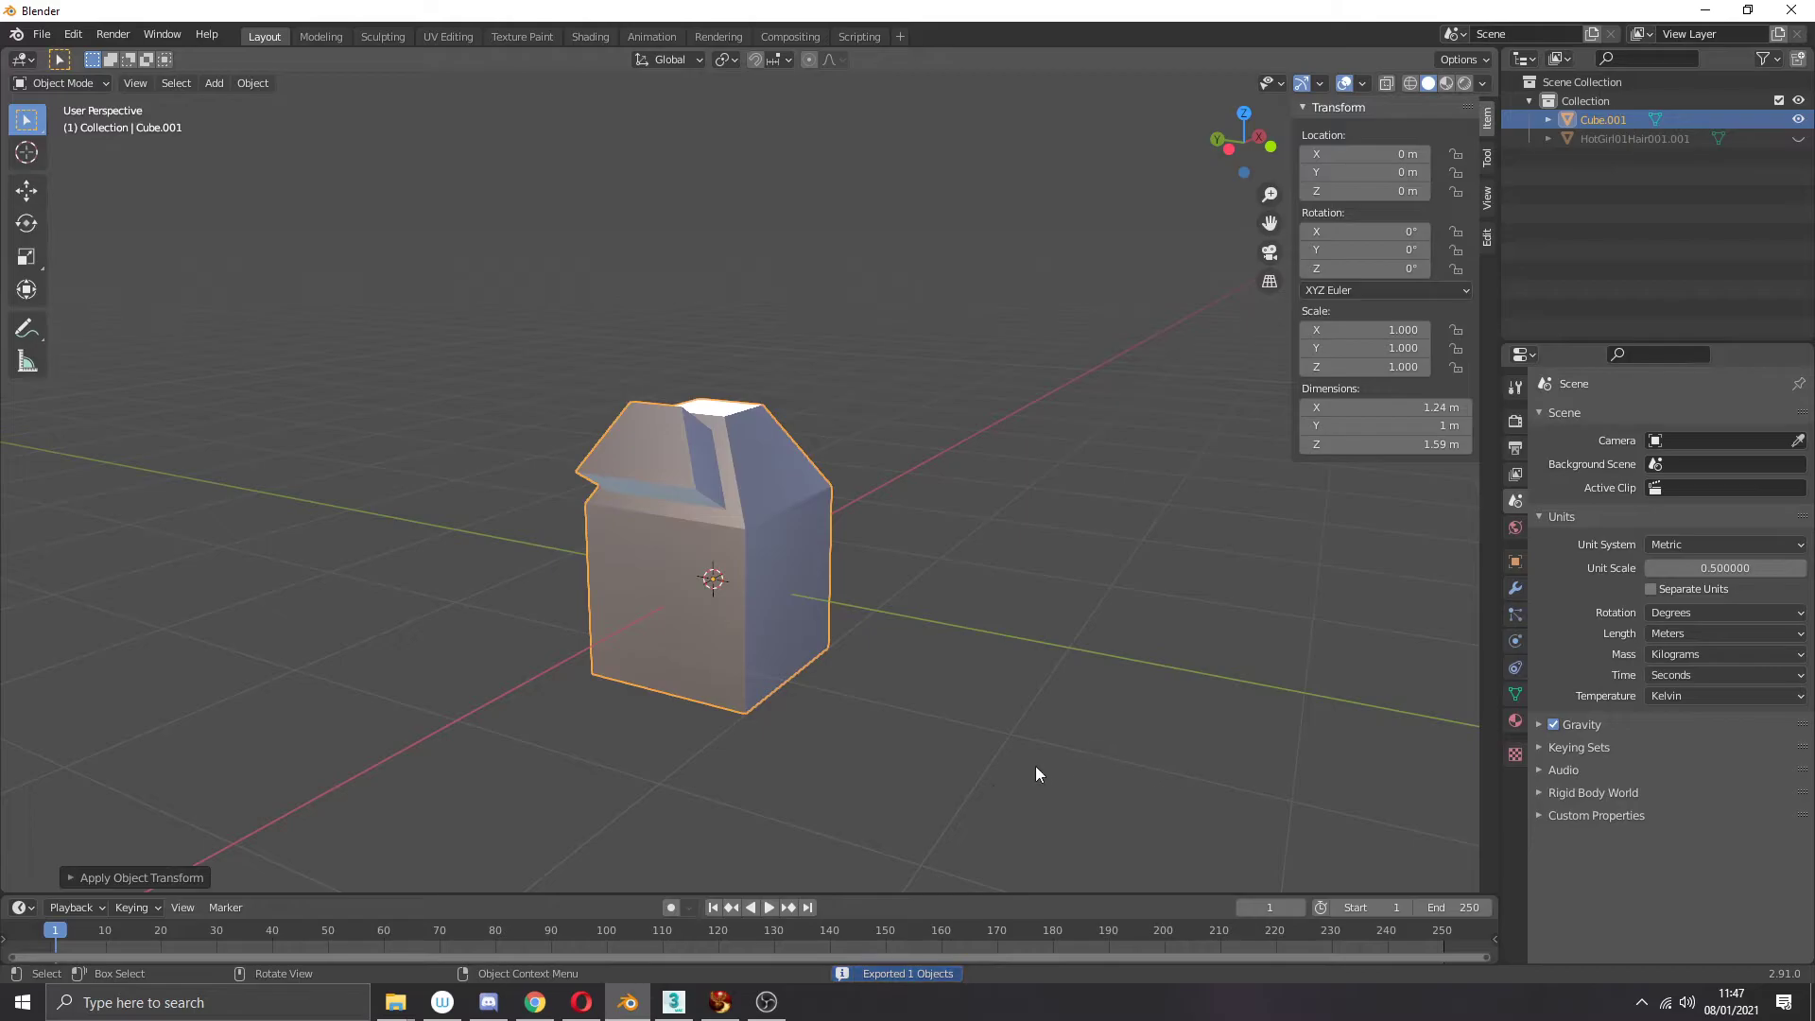
Step: Switch to Firestorm, close the object editing window, and load buddy_002.dae from the Desktop as a mesh model upload
{"action": "left_click", "coordinate": [720, 1001]}
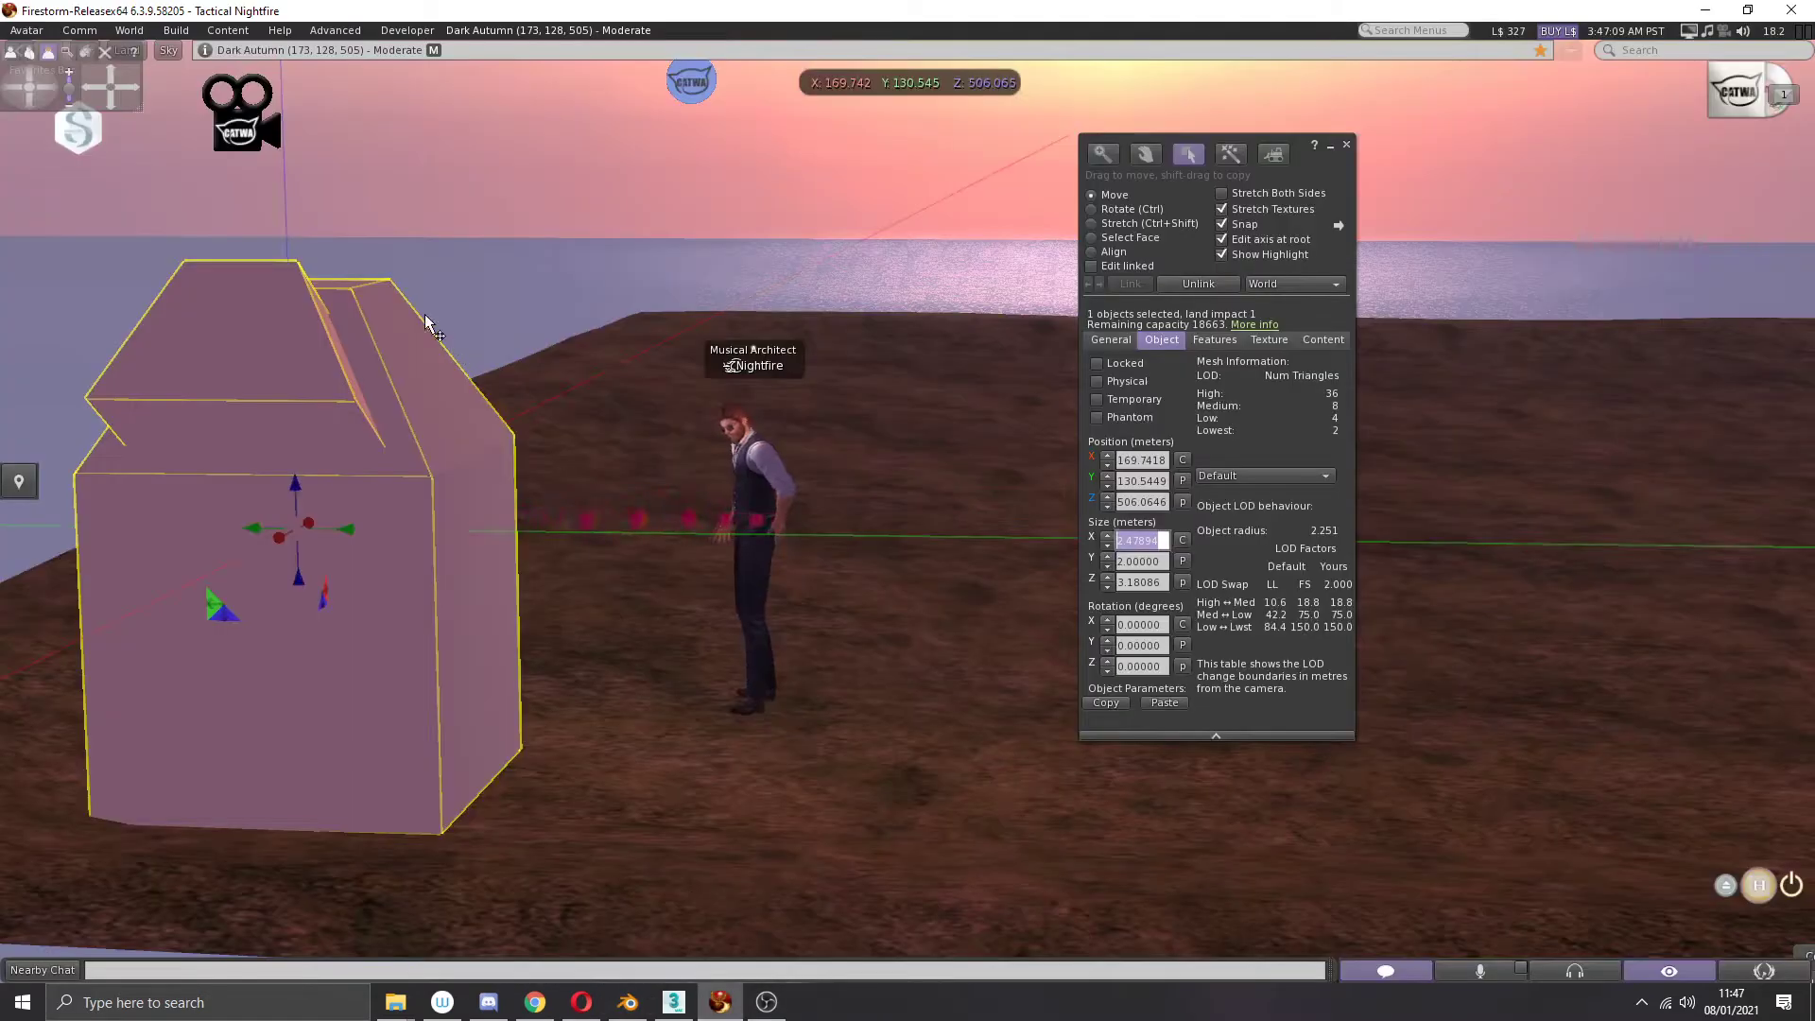
{"action": "left_click", "coordinate": [1346, 145]}
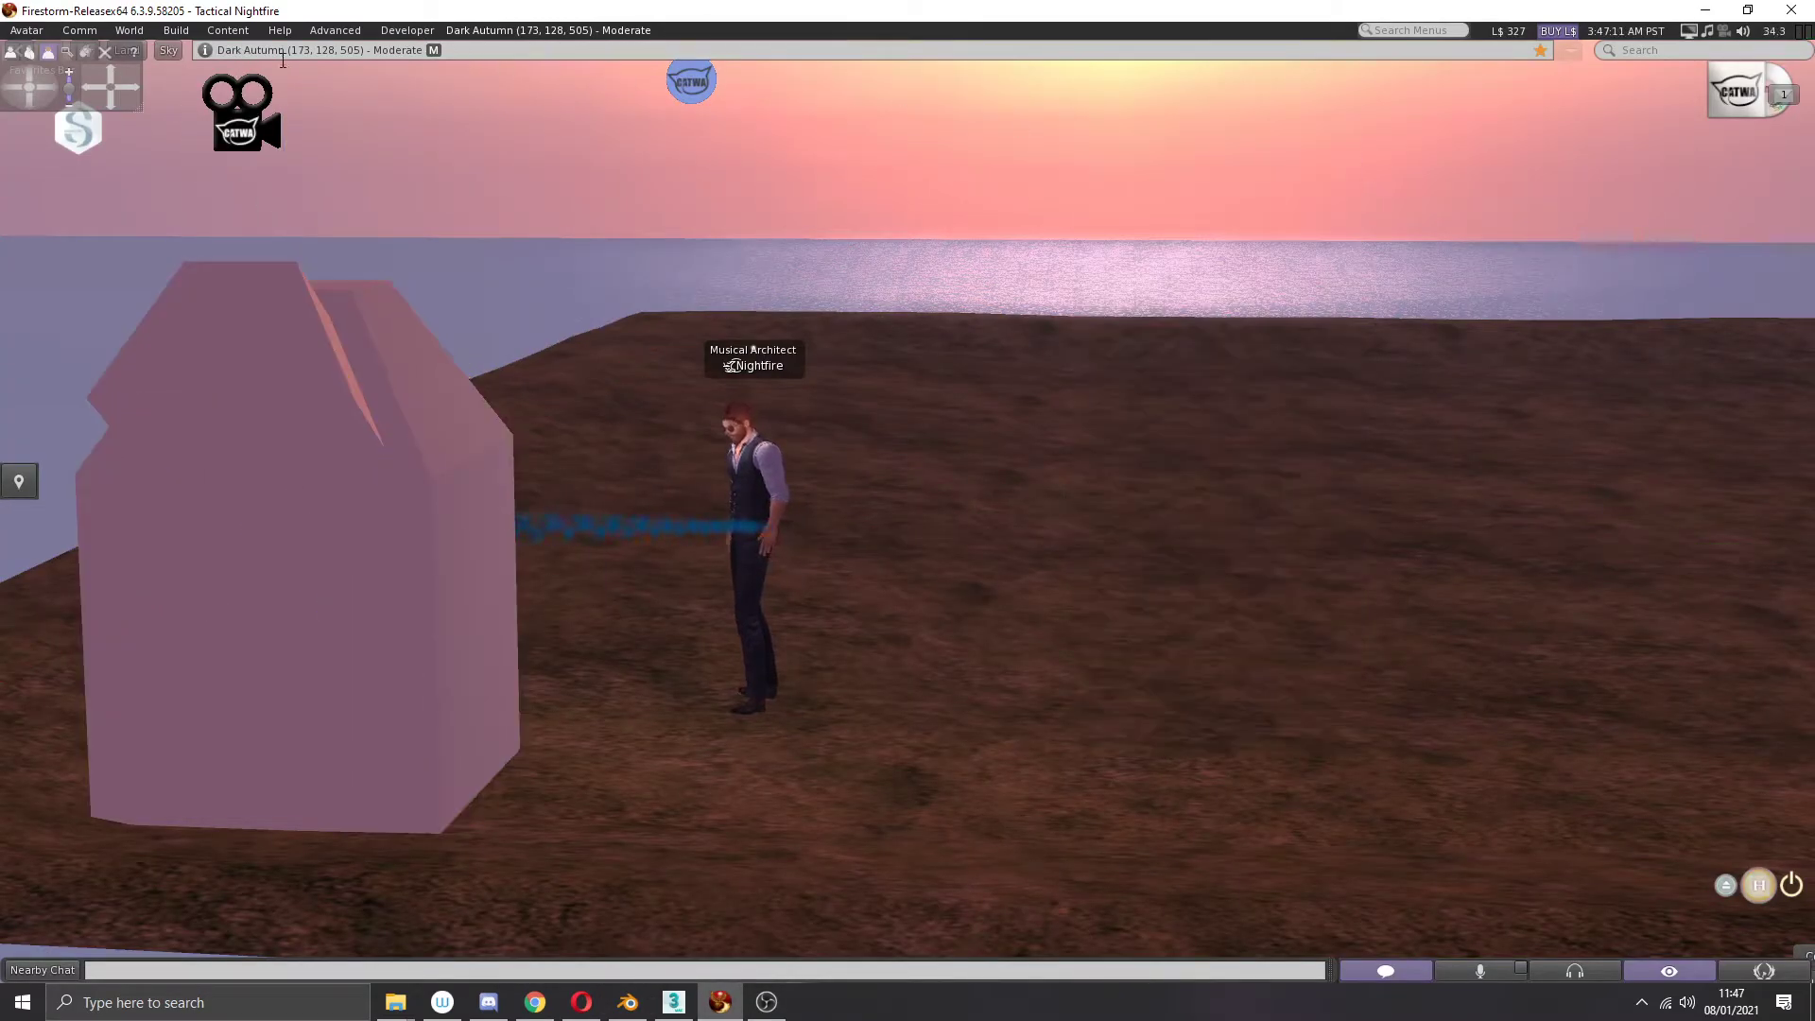
{"action": "left_click", "coordinate": [176, 30]}
{"action": "mouse_move", "coordinate": [240, 274]}
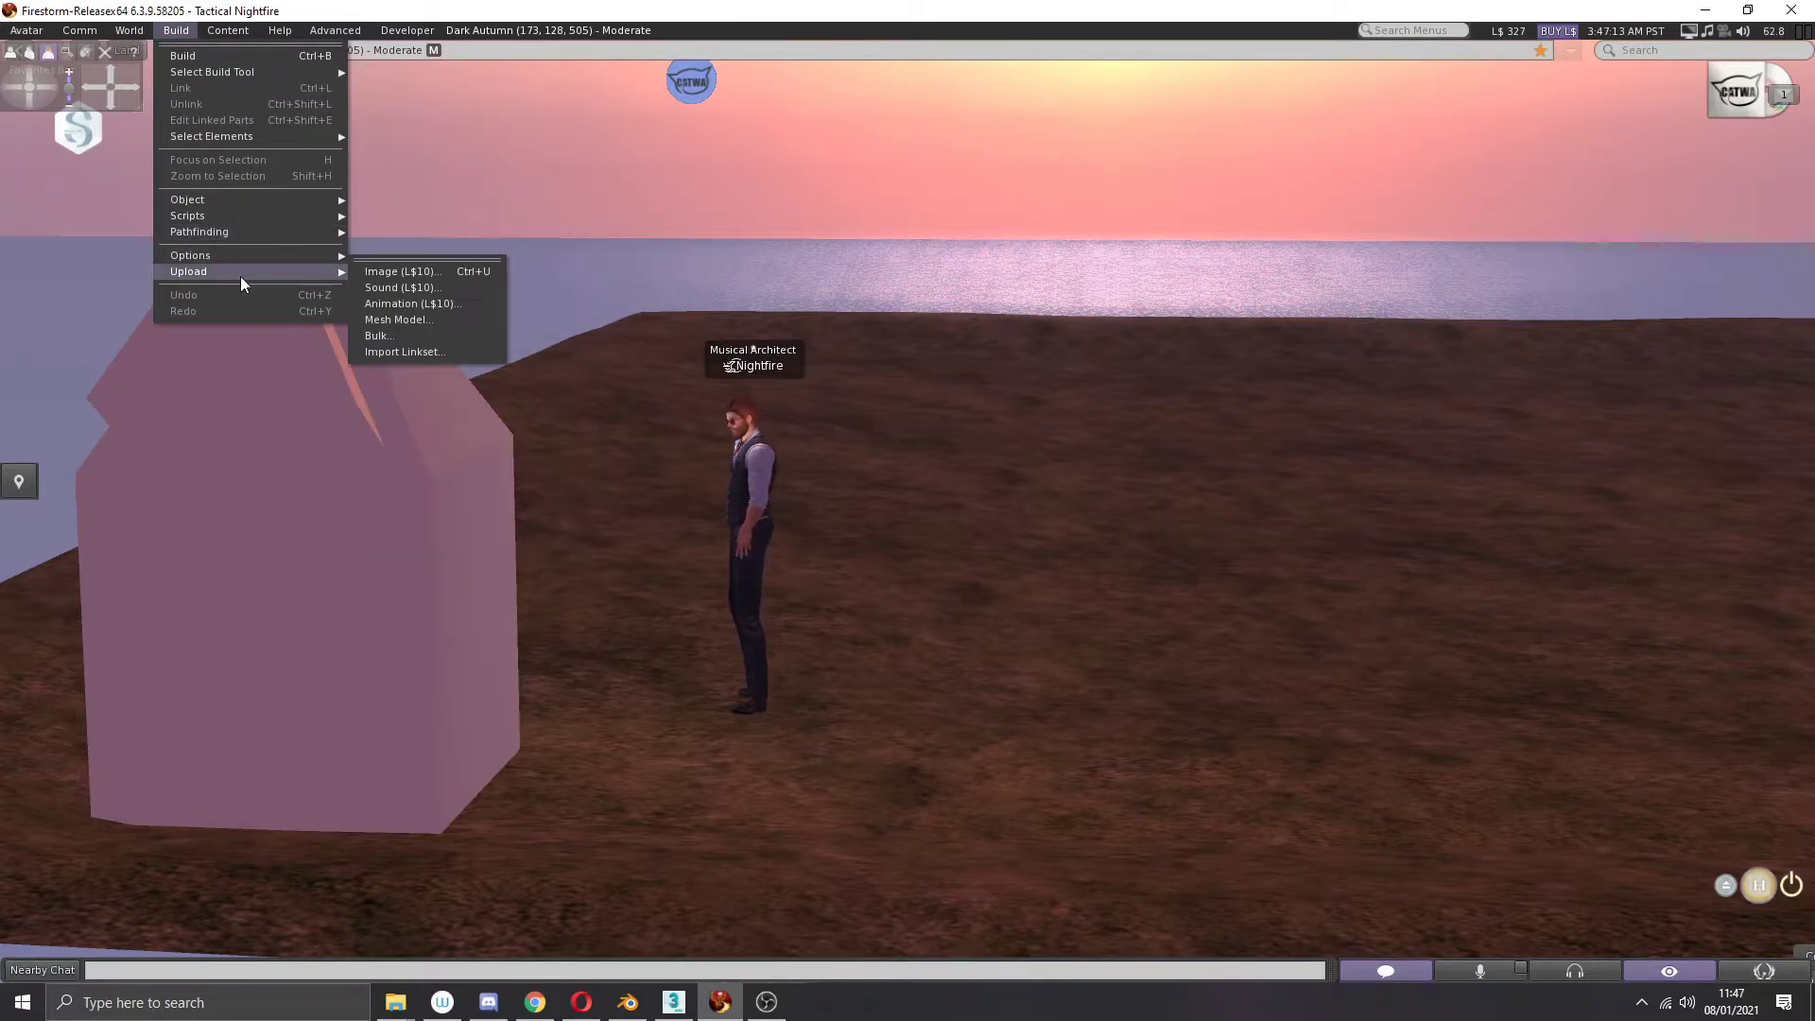
{"action": "left_click", "coordinate": [397, 320]}
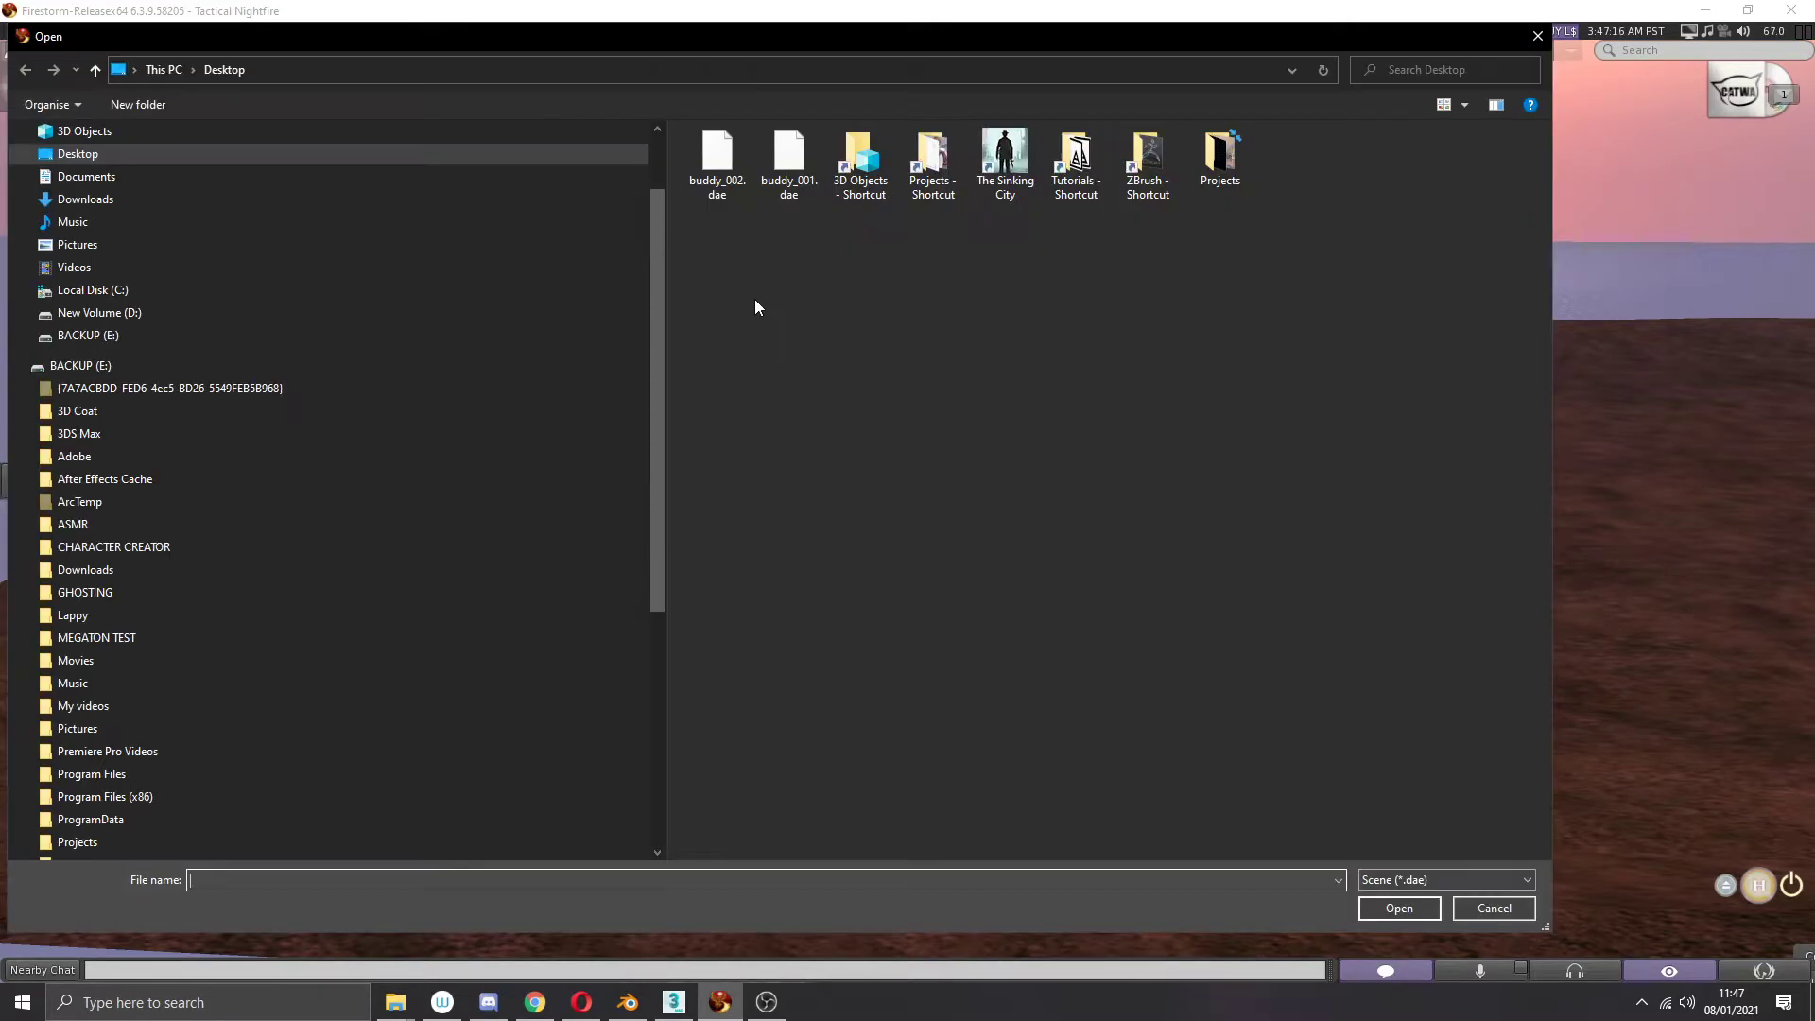
{"action": "left_click", "coordinate": [717, 160]}
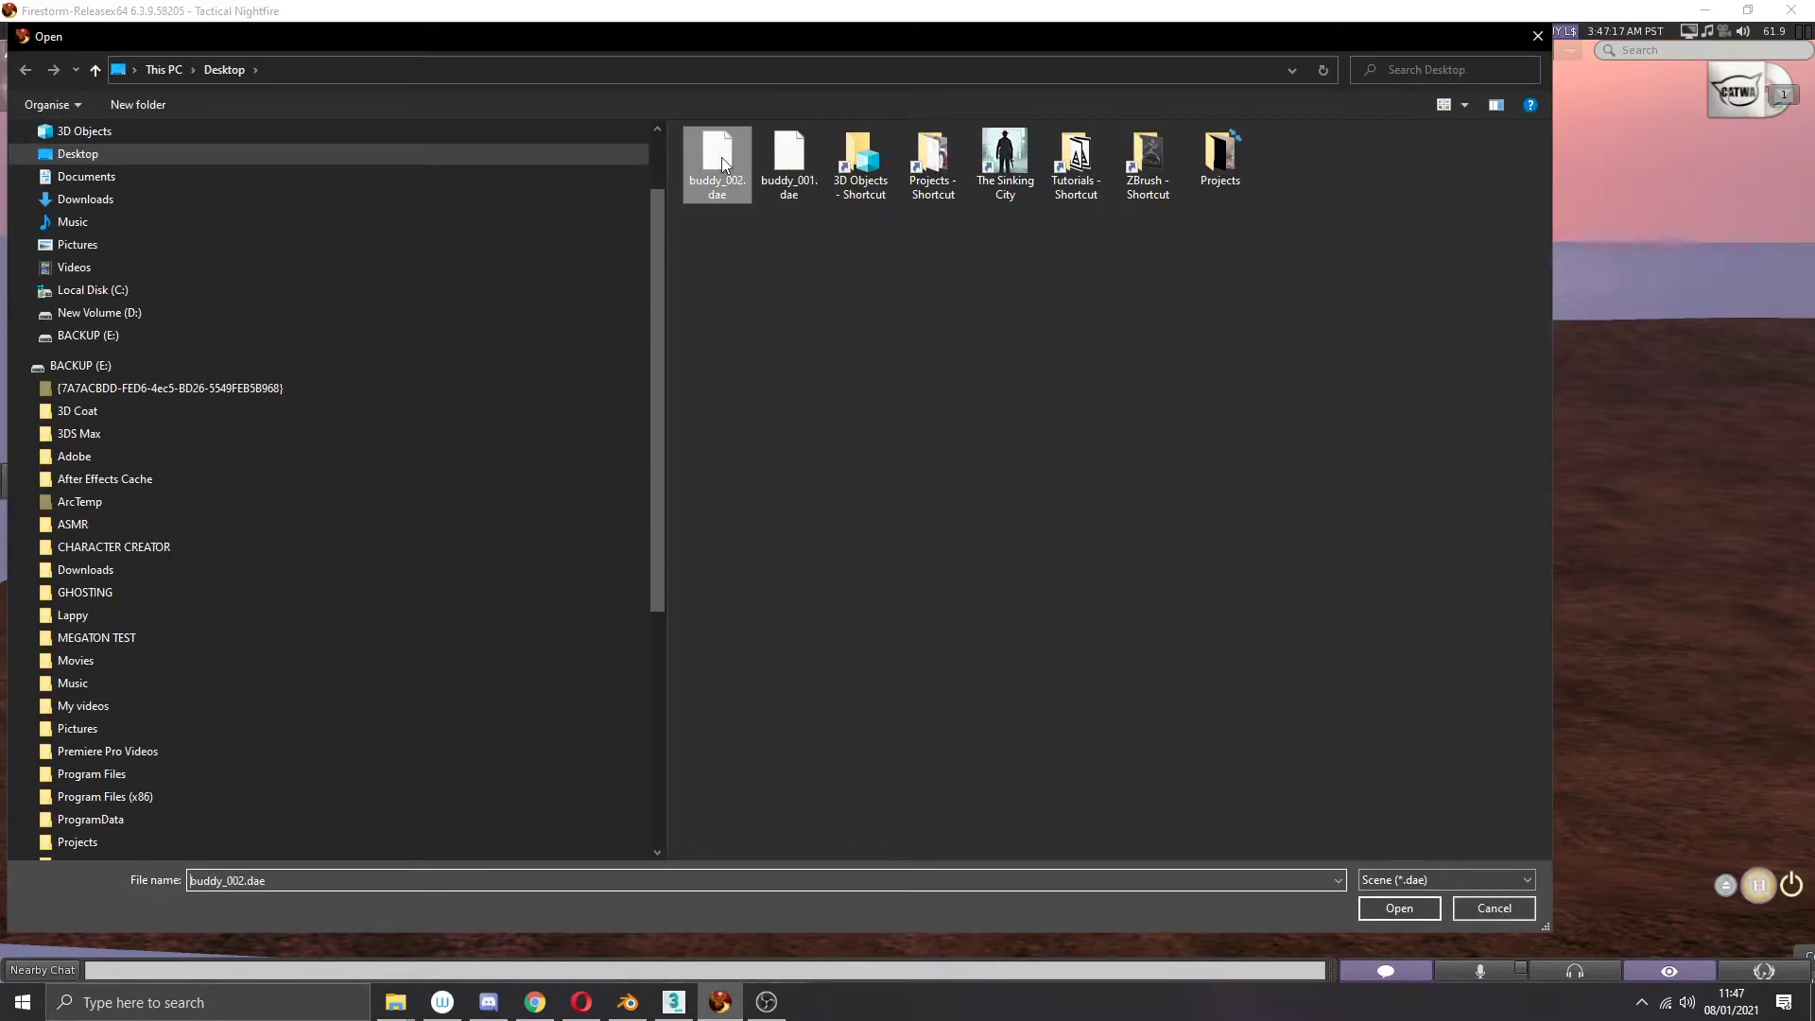
{"action": "left_click", "coordinate": [1372, 906]}
Step: Name the model buddy_002, then calculate its weights and fee and upload it
{"action": "left_click_drag", "start_coordinate": [510, 59], "coordinate": [1301, 24]}
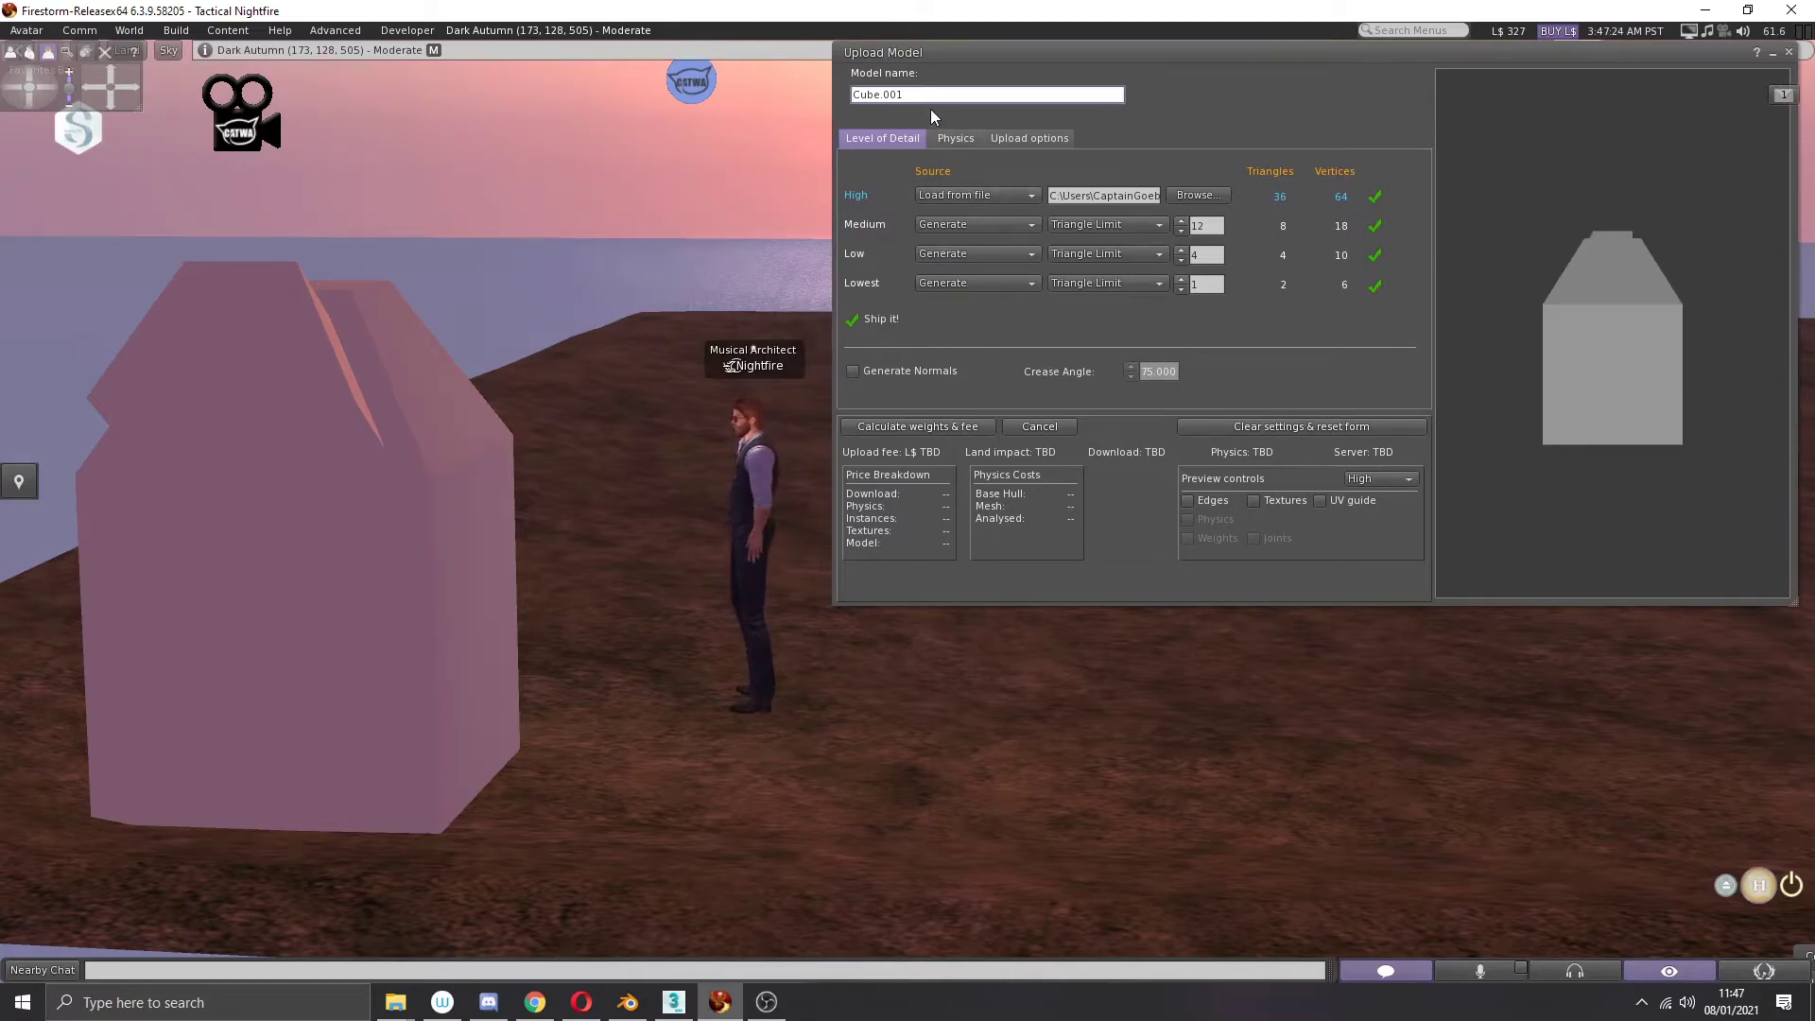
{"action": "type", "text": "buddy_002"}
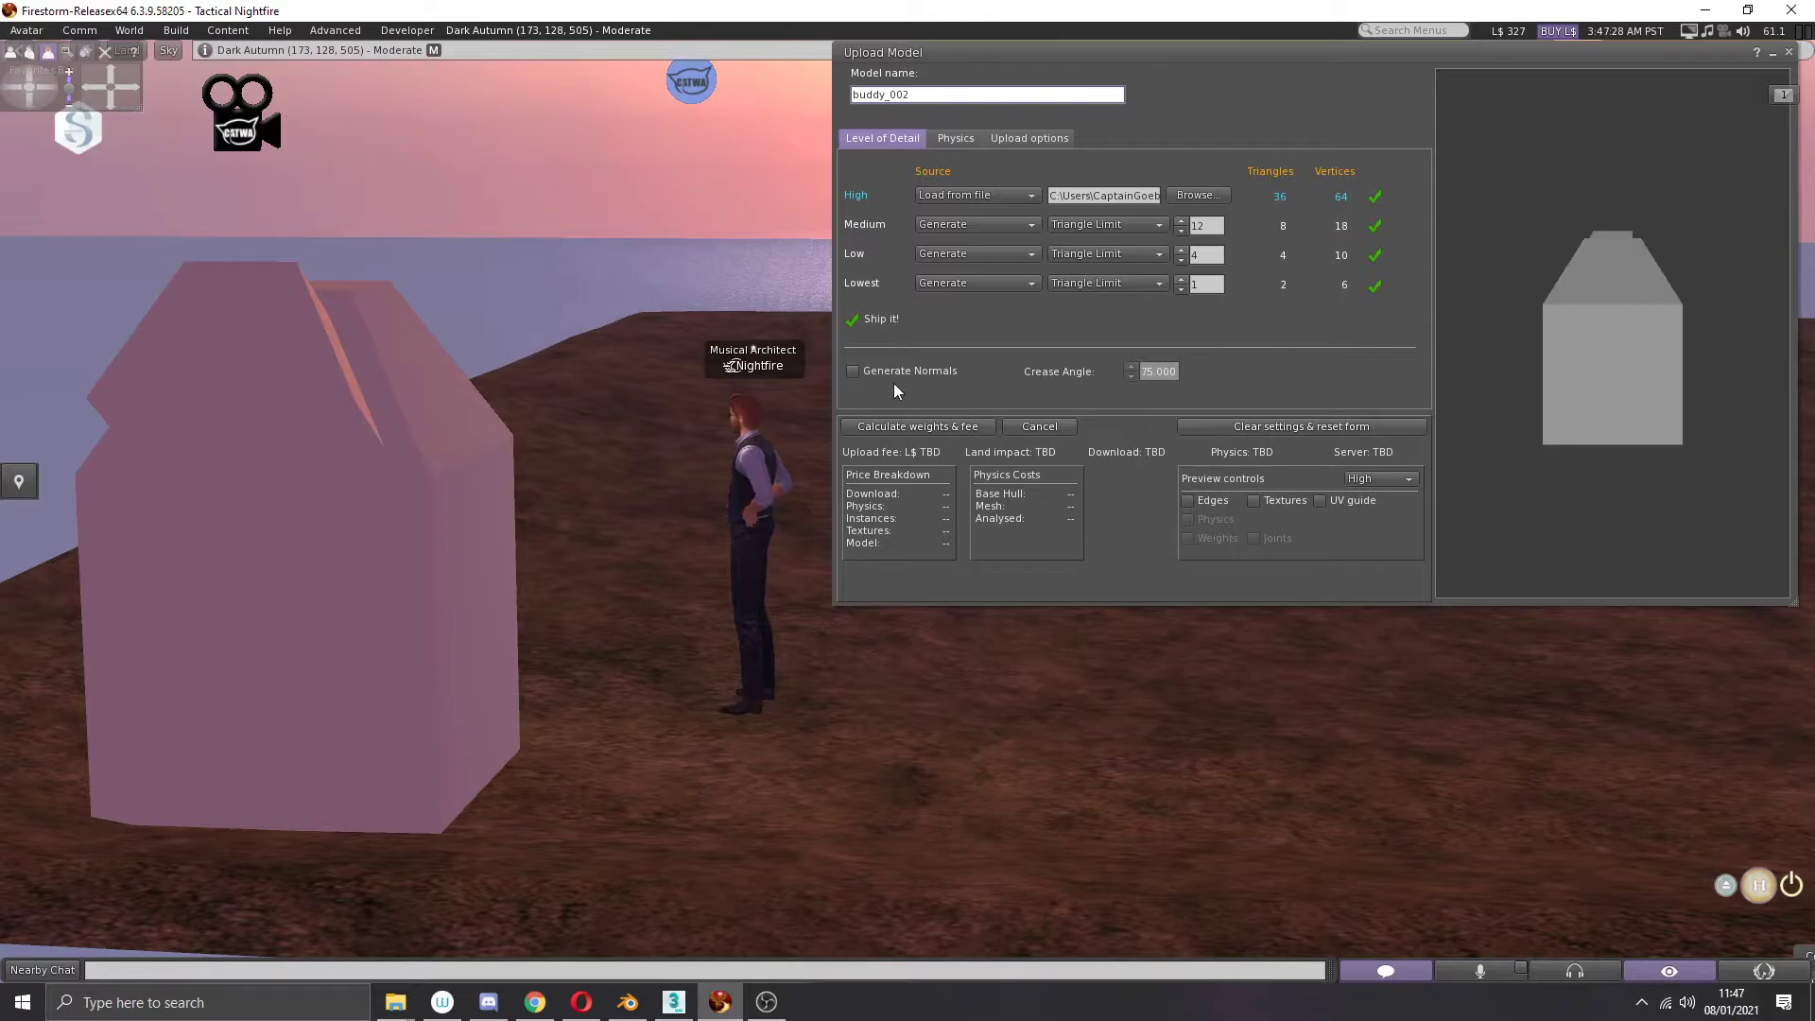
{"action": "left_click", "coordinate": [894, 426]}
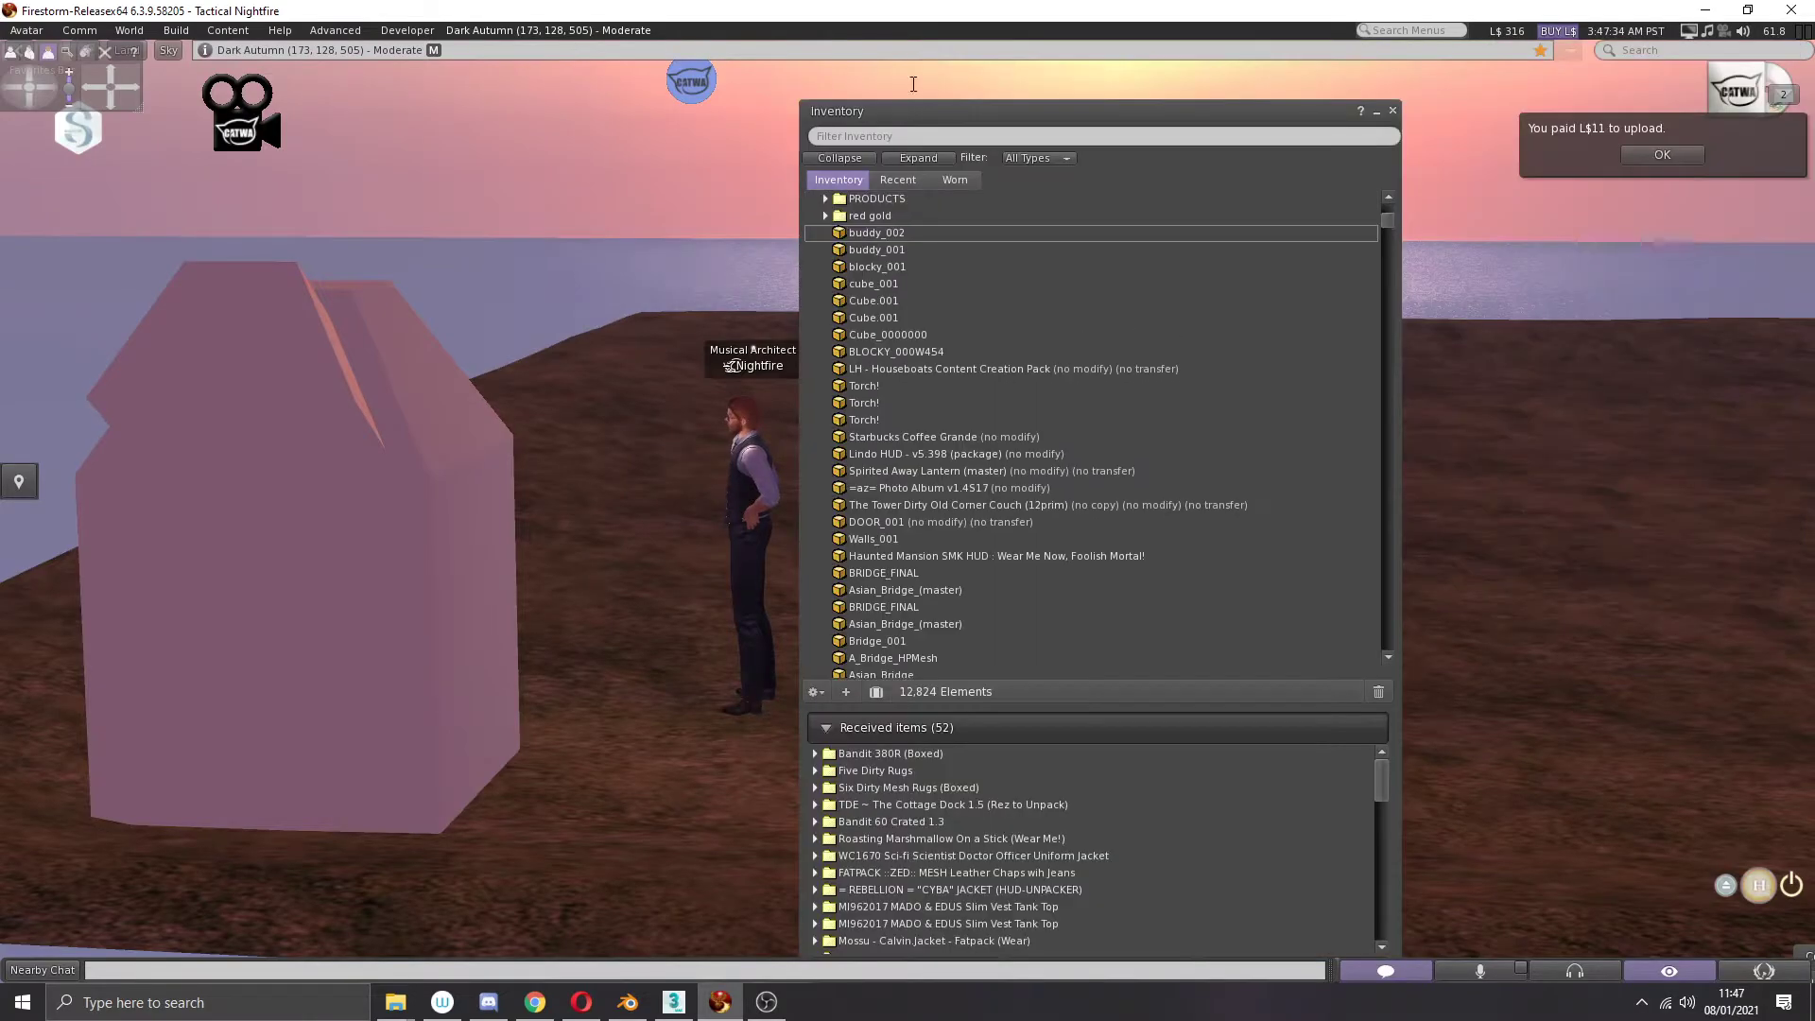
Step: Place buddy_002 from the inventory on the ground beside the avatar and compare its size with the avatar and buddy_001
{"action": "left_click_drag", "start_coordinate": [875, 234], "coordinate": [671, 760]}
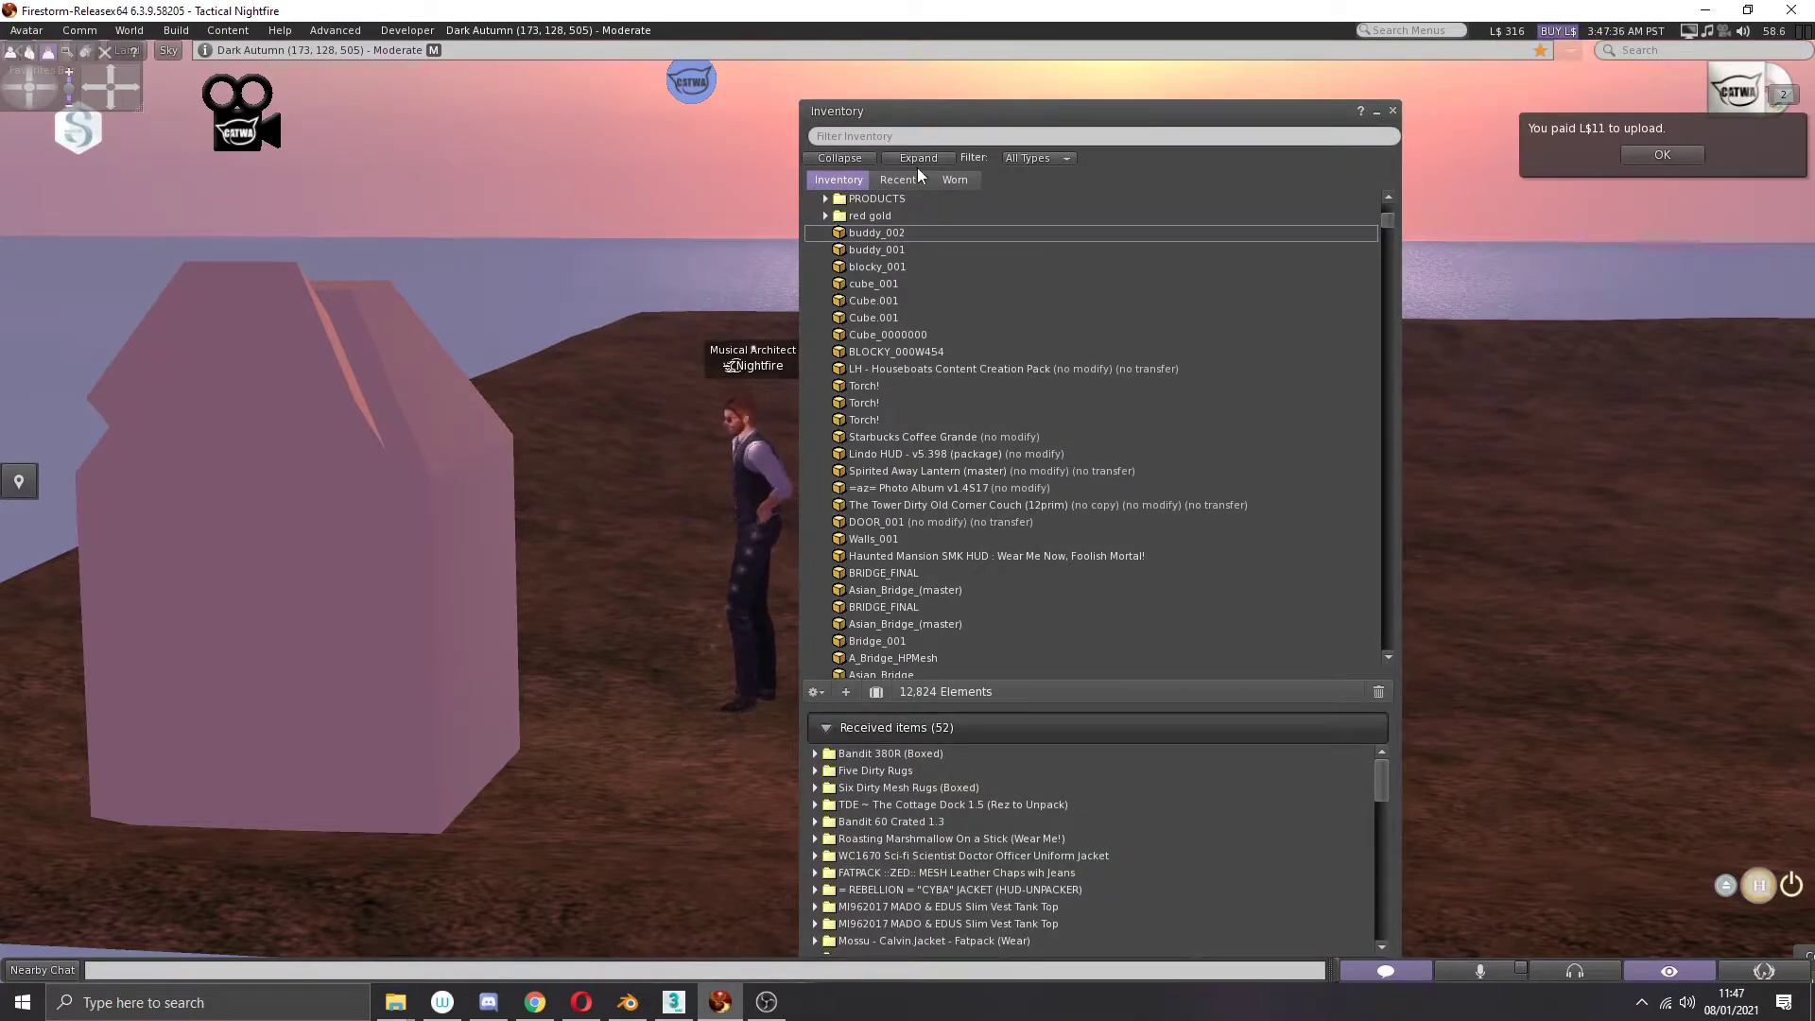
{"action": "left_click_drag", "start_coordinate": [907, 118], "coordinate": [1238, 472]}
{"action": "left_click_drag", "start_coordinate": [32, 88], "coordinate": [122, 81]}
{"action": "left_click", "coordinate": [46, 86]}
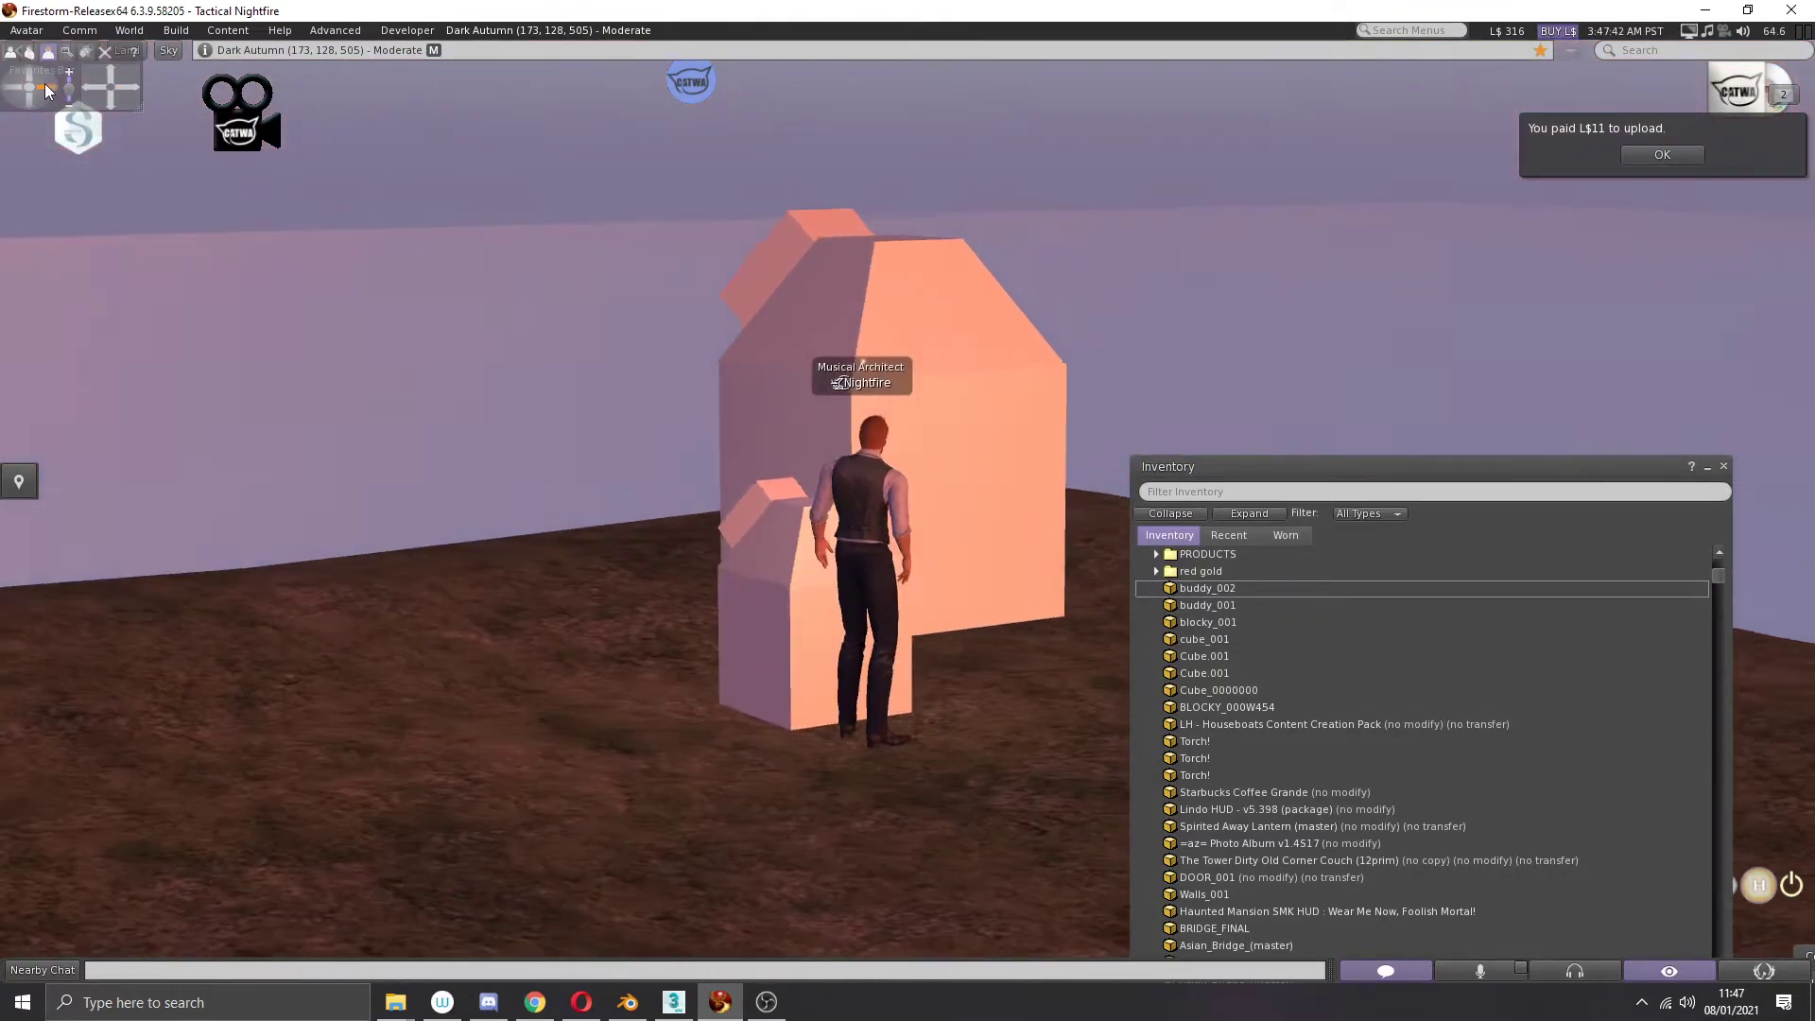
{"action": "left_click", "coordinate": [129, 92]}
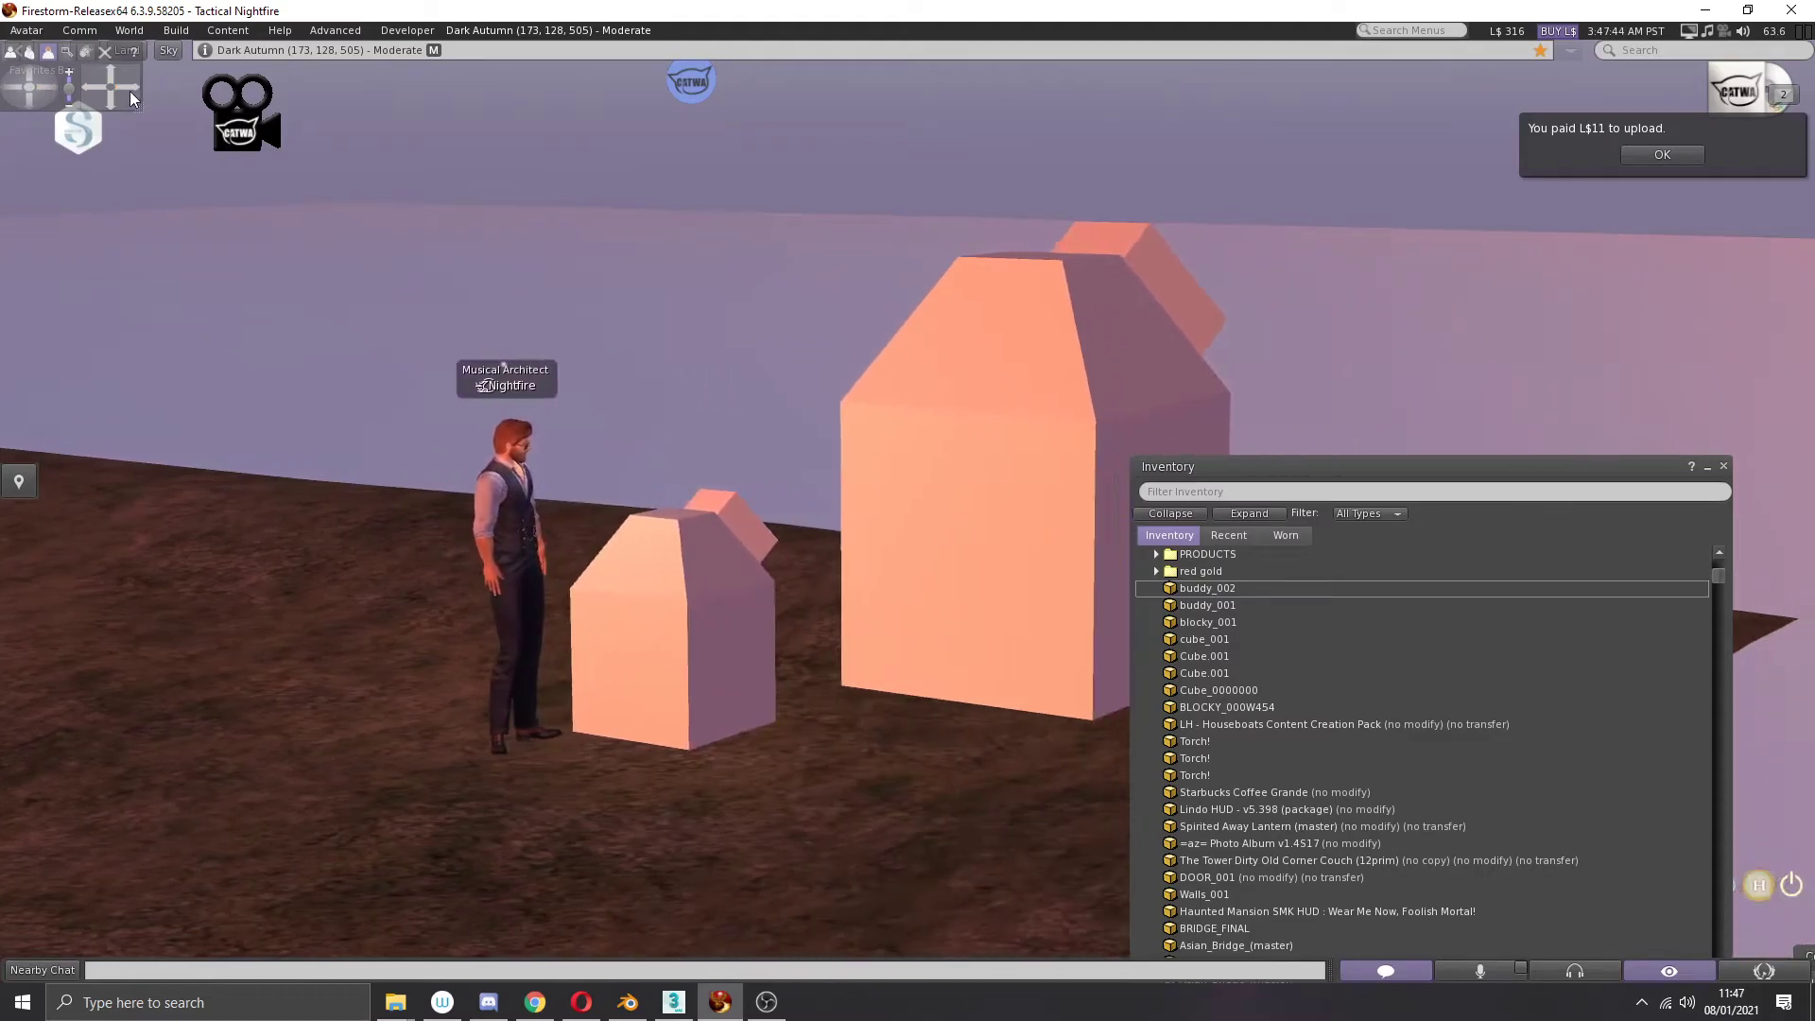
{"action": "scroll", "coordinate": [547, 554], "scroll_direction": "up", "scroll_amount": 2}
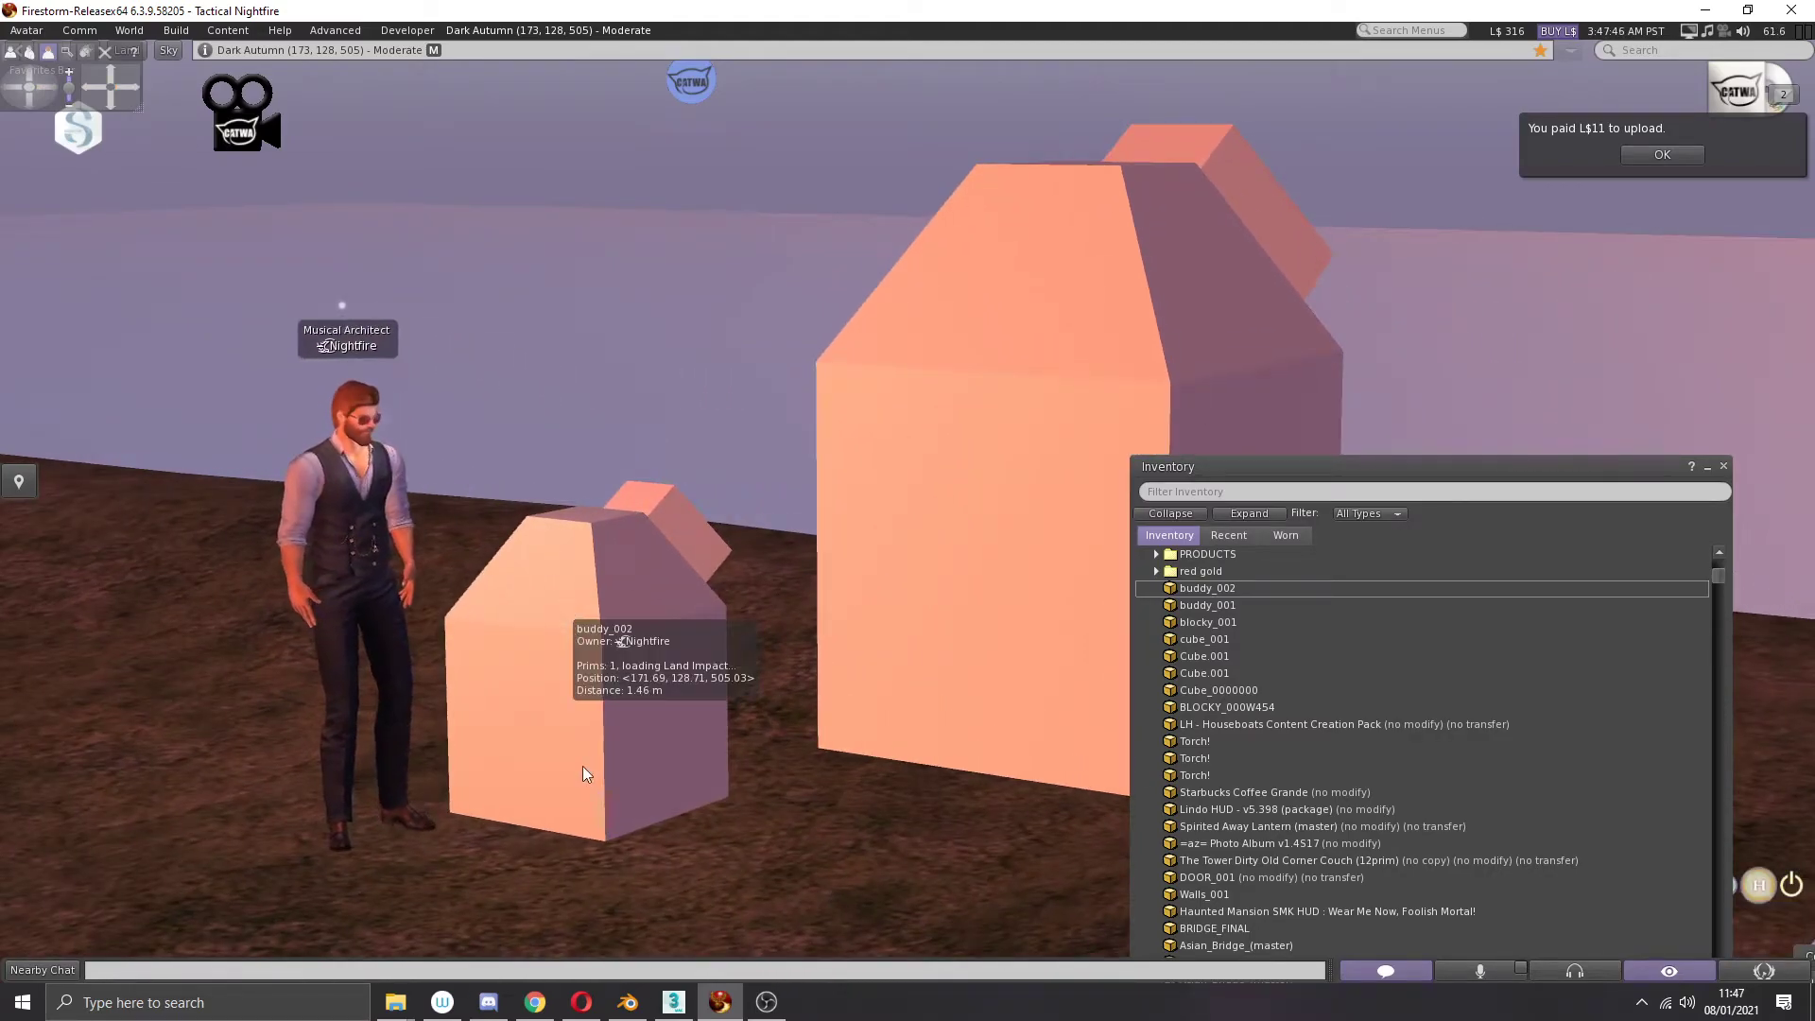
{"action": "scroll", "coordinate": [586, 778], "scroll_direction": "down", "scroll_amount": 2}
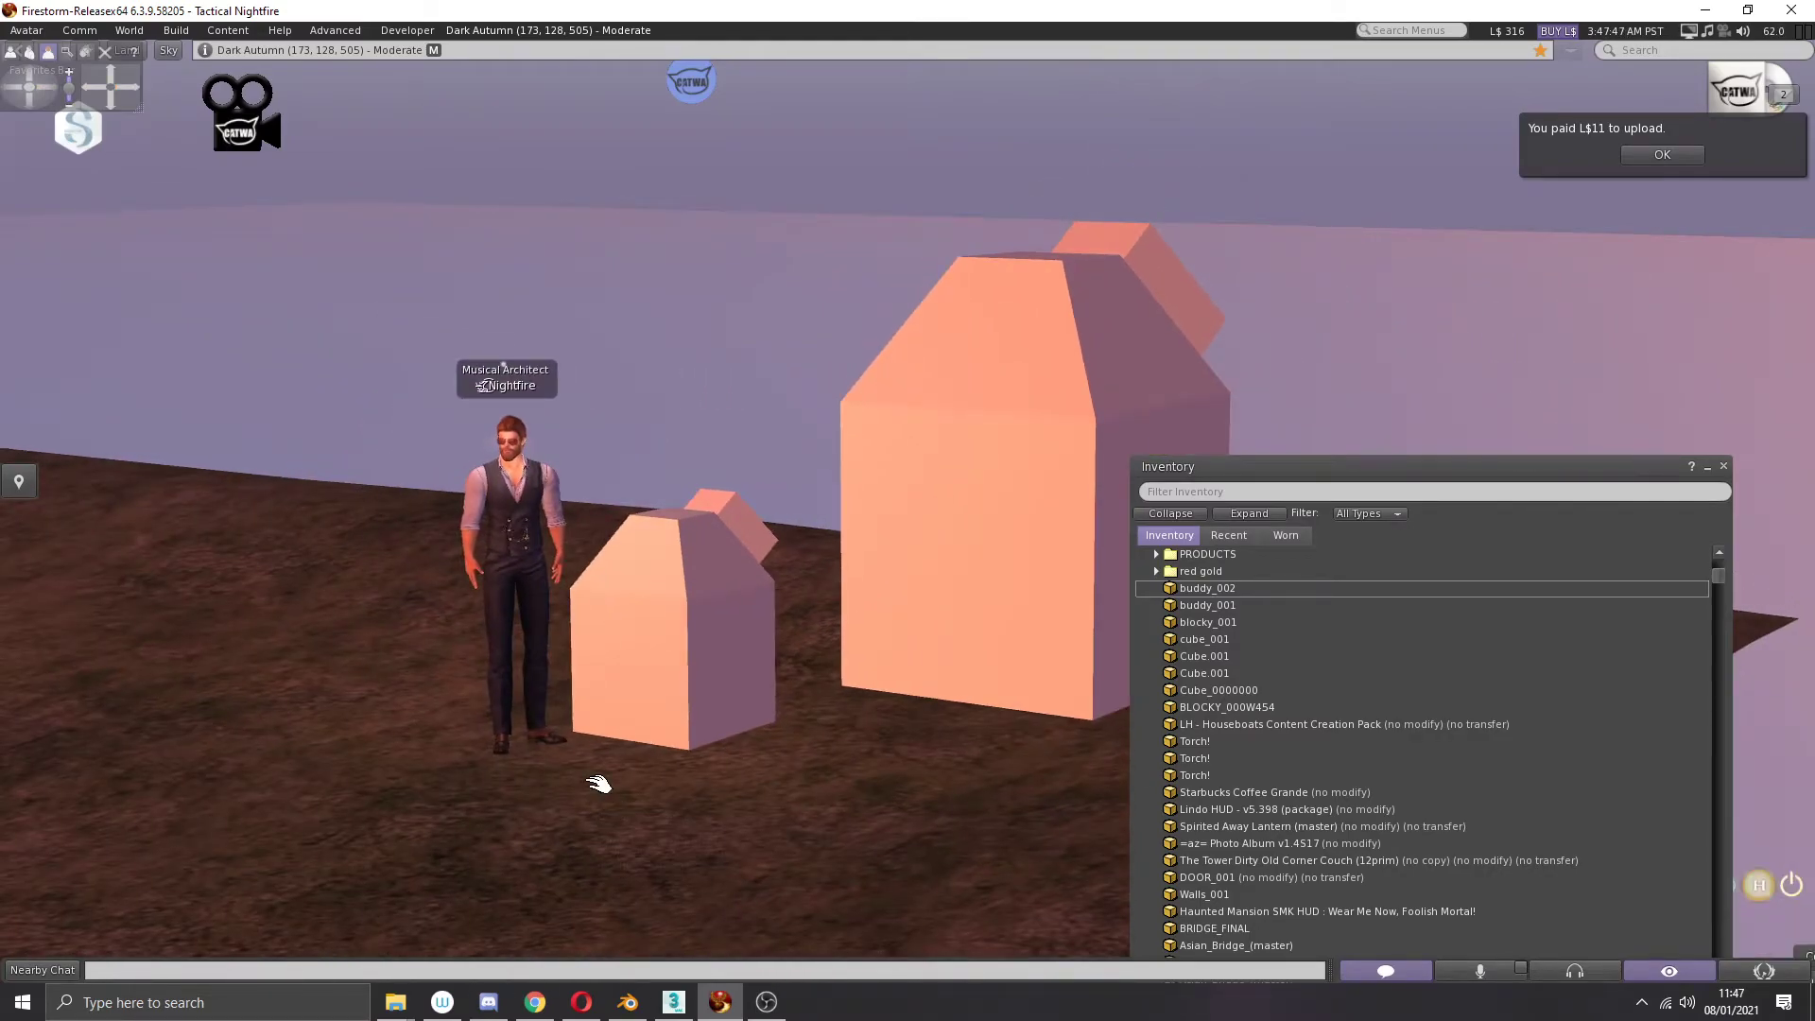
Step: Create a 1 × 1 × 1 m box on the ground next to buddy_002 as a size reference
{"action": "key", "text": "ctrl+b"}
{"action": "left_click", "coordinate": [596, 772]}
{"action": "scroll", "coordinate": [644, 688], "scroll_direction": "up", "scroll_amount": 2}
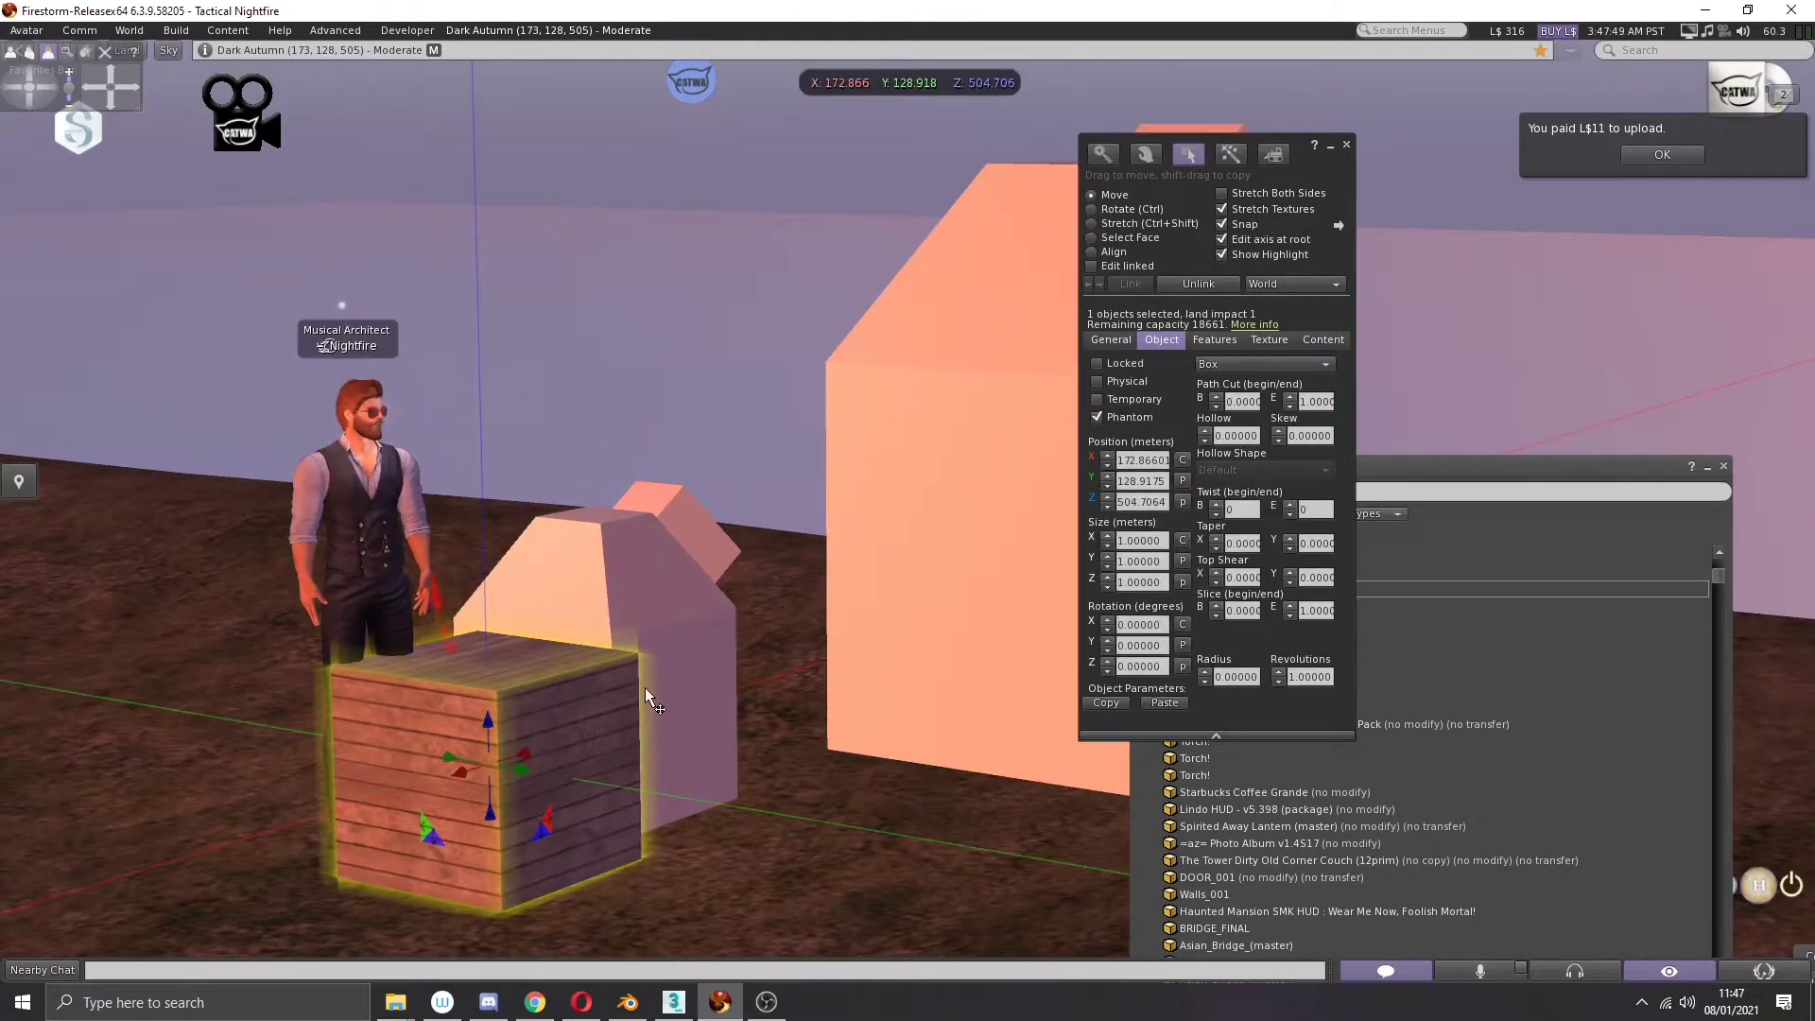
{"action": "scroll", "coordinate": [623, 671], "scroll_direction": "up", "scroll_amount": 2}
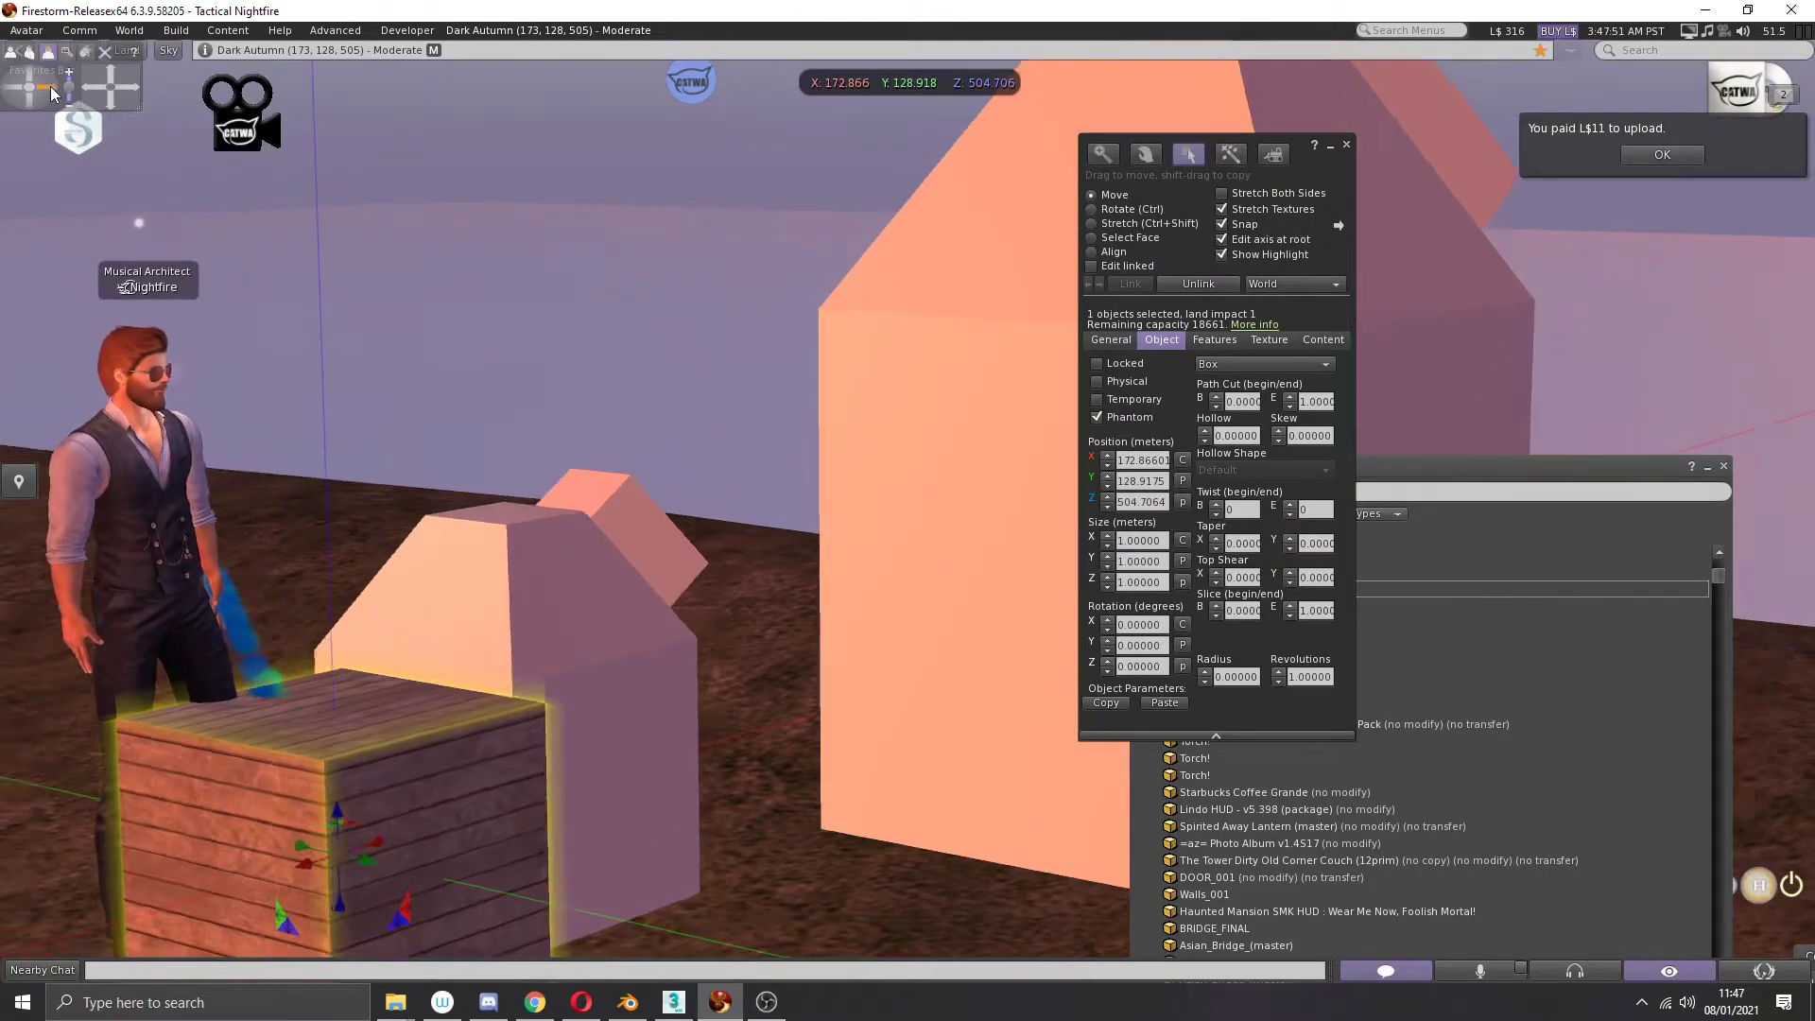
{"action": "left_click", "coordinate": [52, 93]}
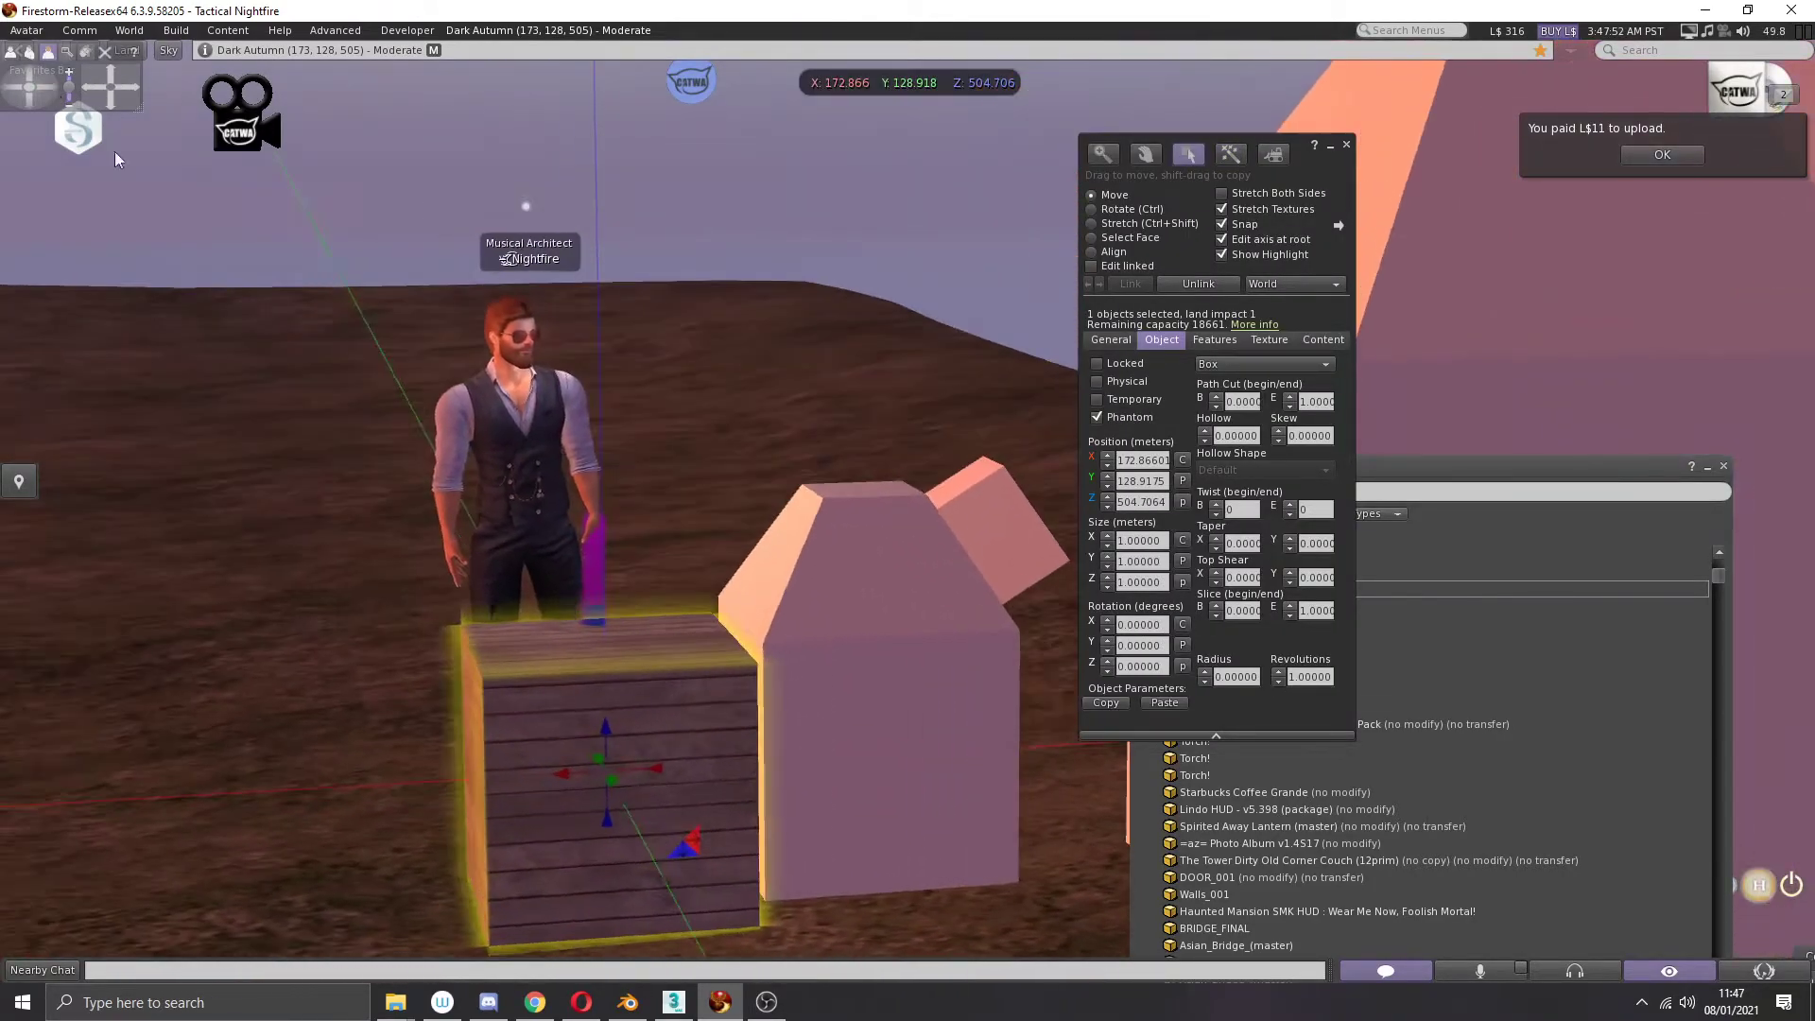
Step: Move the wooden box to about X 171.808, Y 128.710, Z 504.737, overlapping buddy_002's base, and close the object editing window
{"action": "scroll", "coordinate": [667, 639], "scroll_direction": "up", "scroll_amount": 2}
{"action": "left_click_drag", "start_coordinate": [525, 862], "coordinate": [905, 861]}
{"action": "scroll", "coordinate": [875, 838], "scroll_direction": "down", "scroll_amount": 2}
{"action": "left_click", "coordinate": [17, 86]}
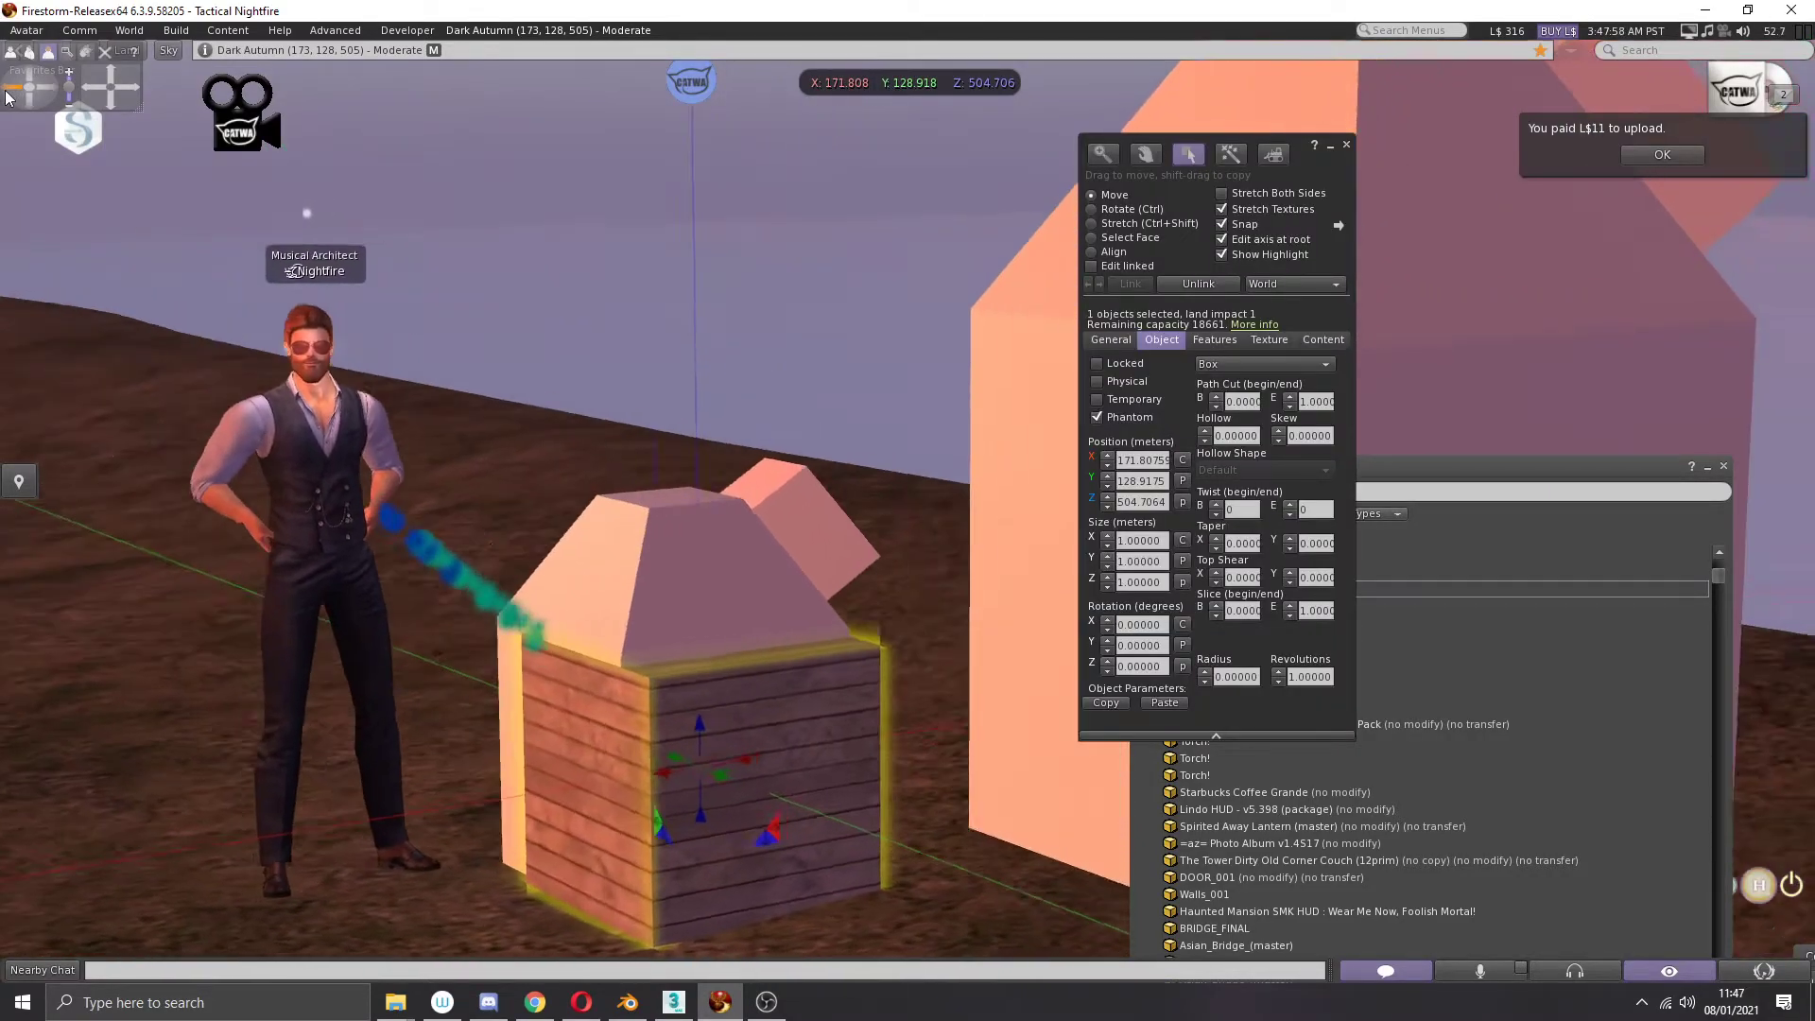
{"action": "left_click", "coordinate": [111, 101]}
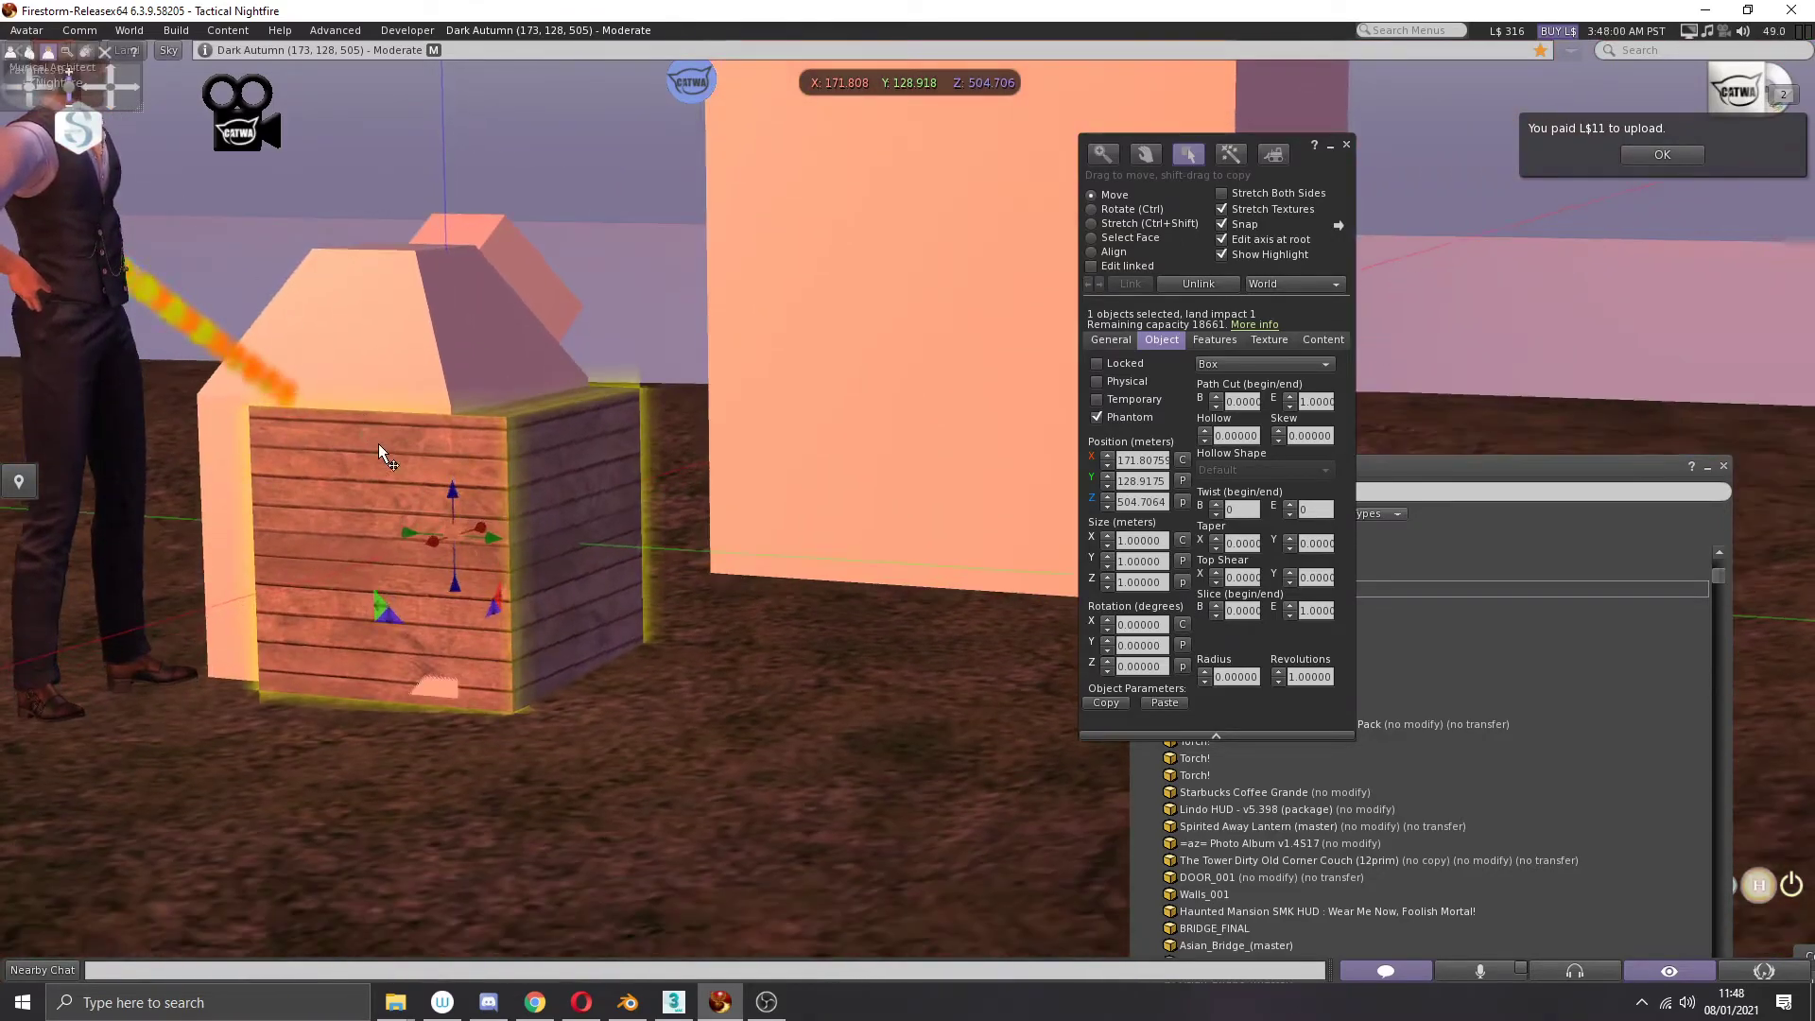
{"action": "left_click_drag", "start_coordinate": [453, 492], "coordinate": [444, 526]}
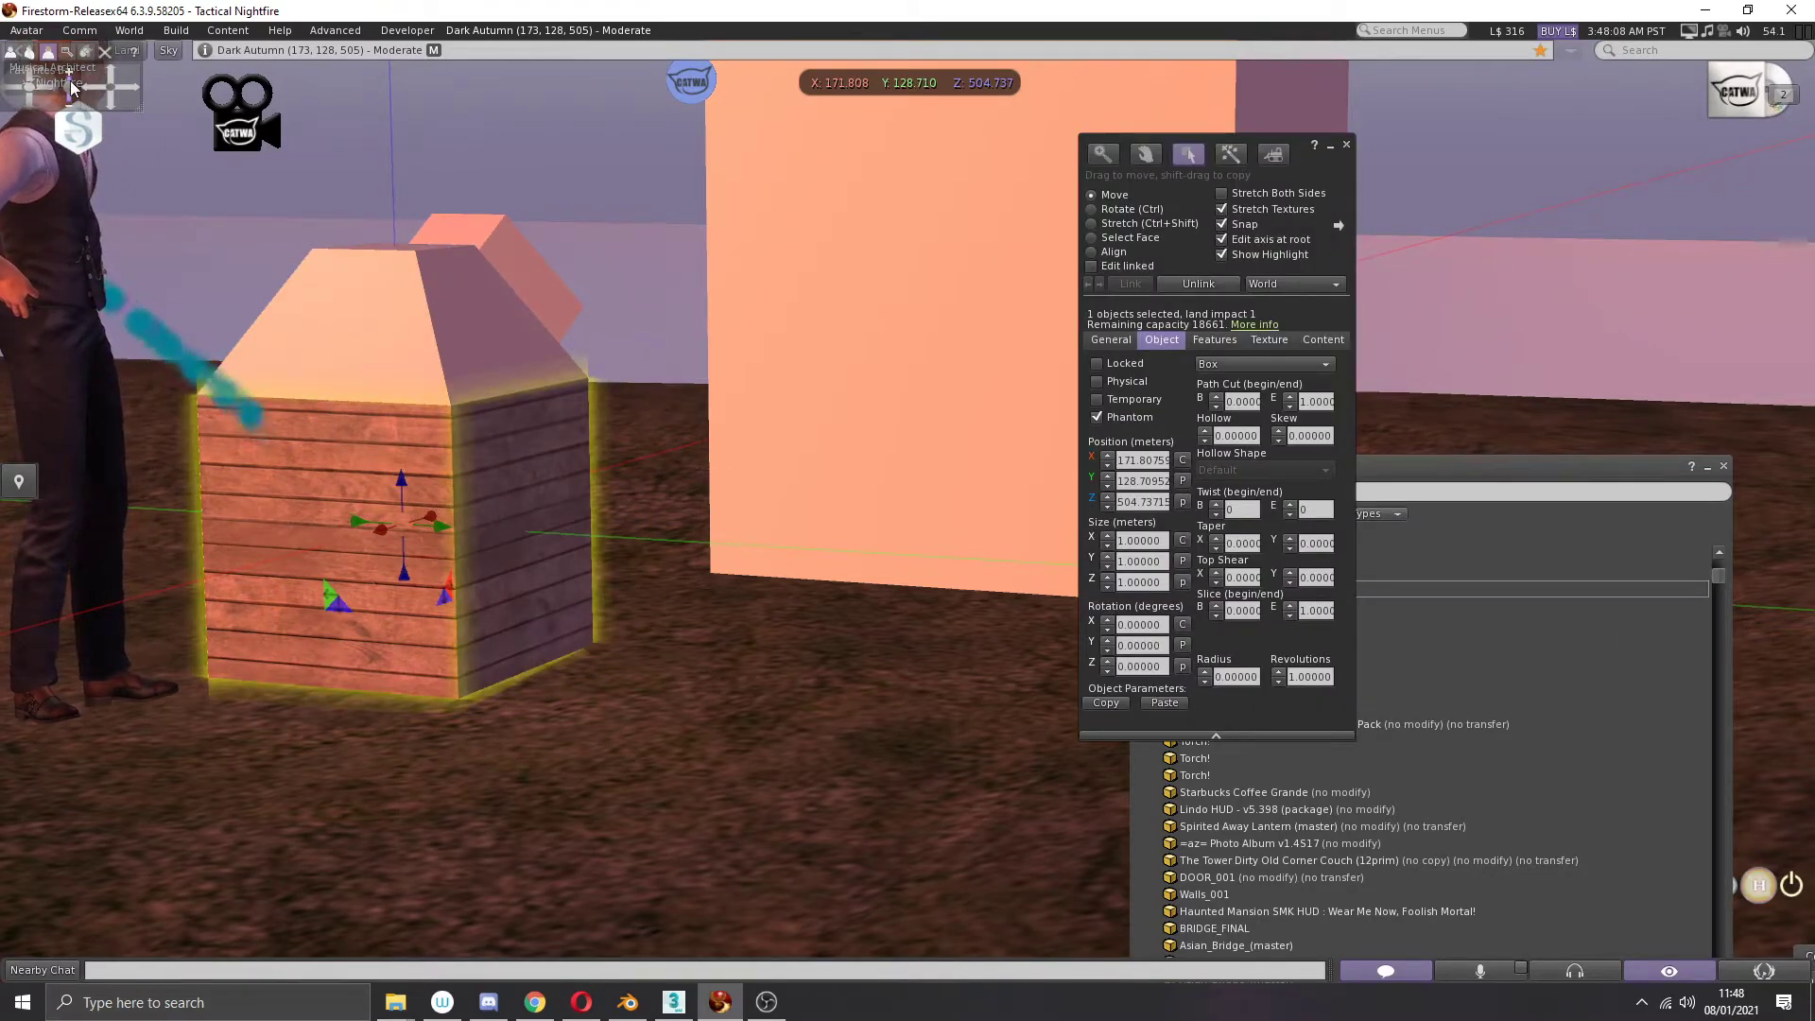
{"action": "left_click", "coordinate": [1346, 147]}
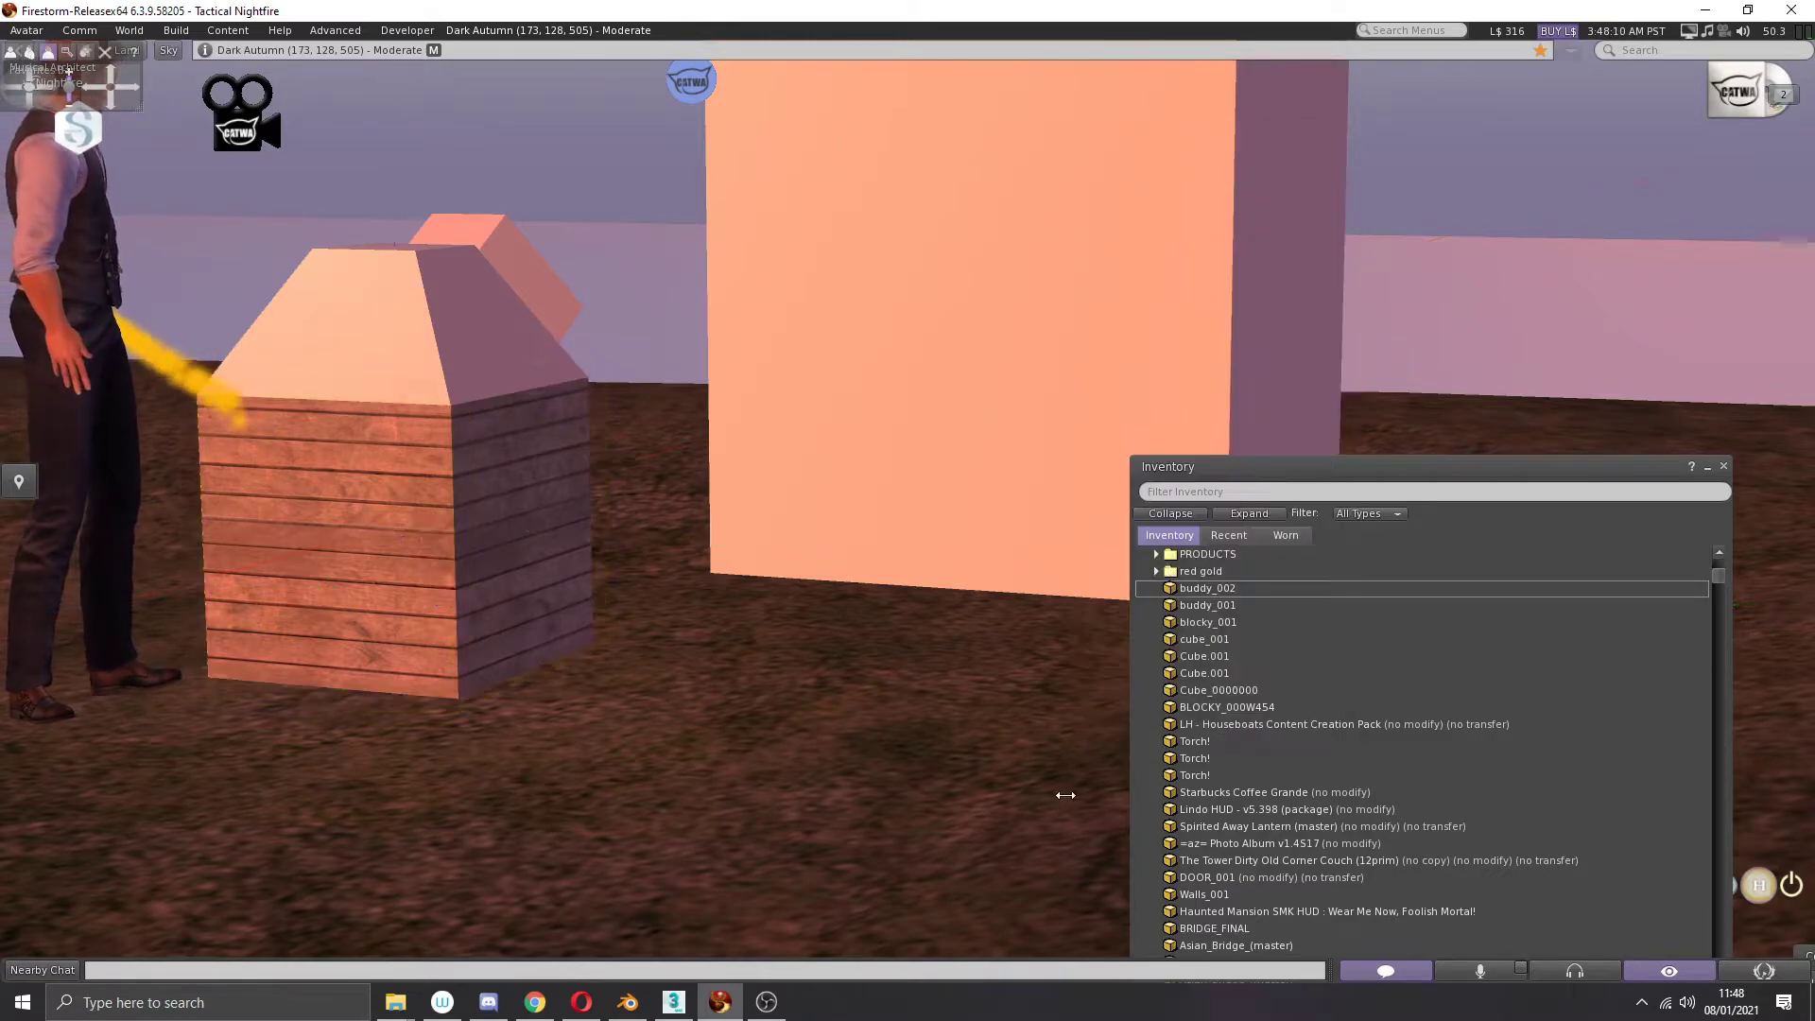
Step: Switch to Blender, delete the test mesh, and add a 1 m cube at the origin
{"action": "left_click", "coordinate": [628, 1002]}
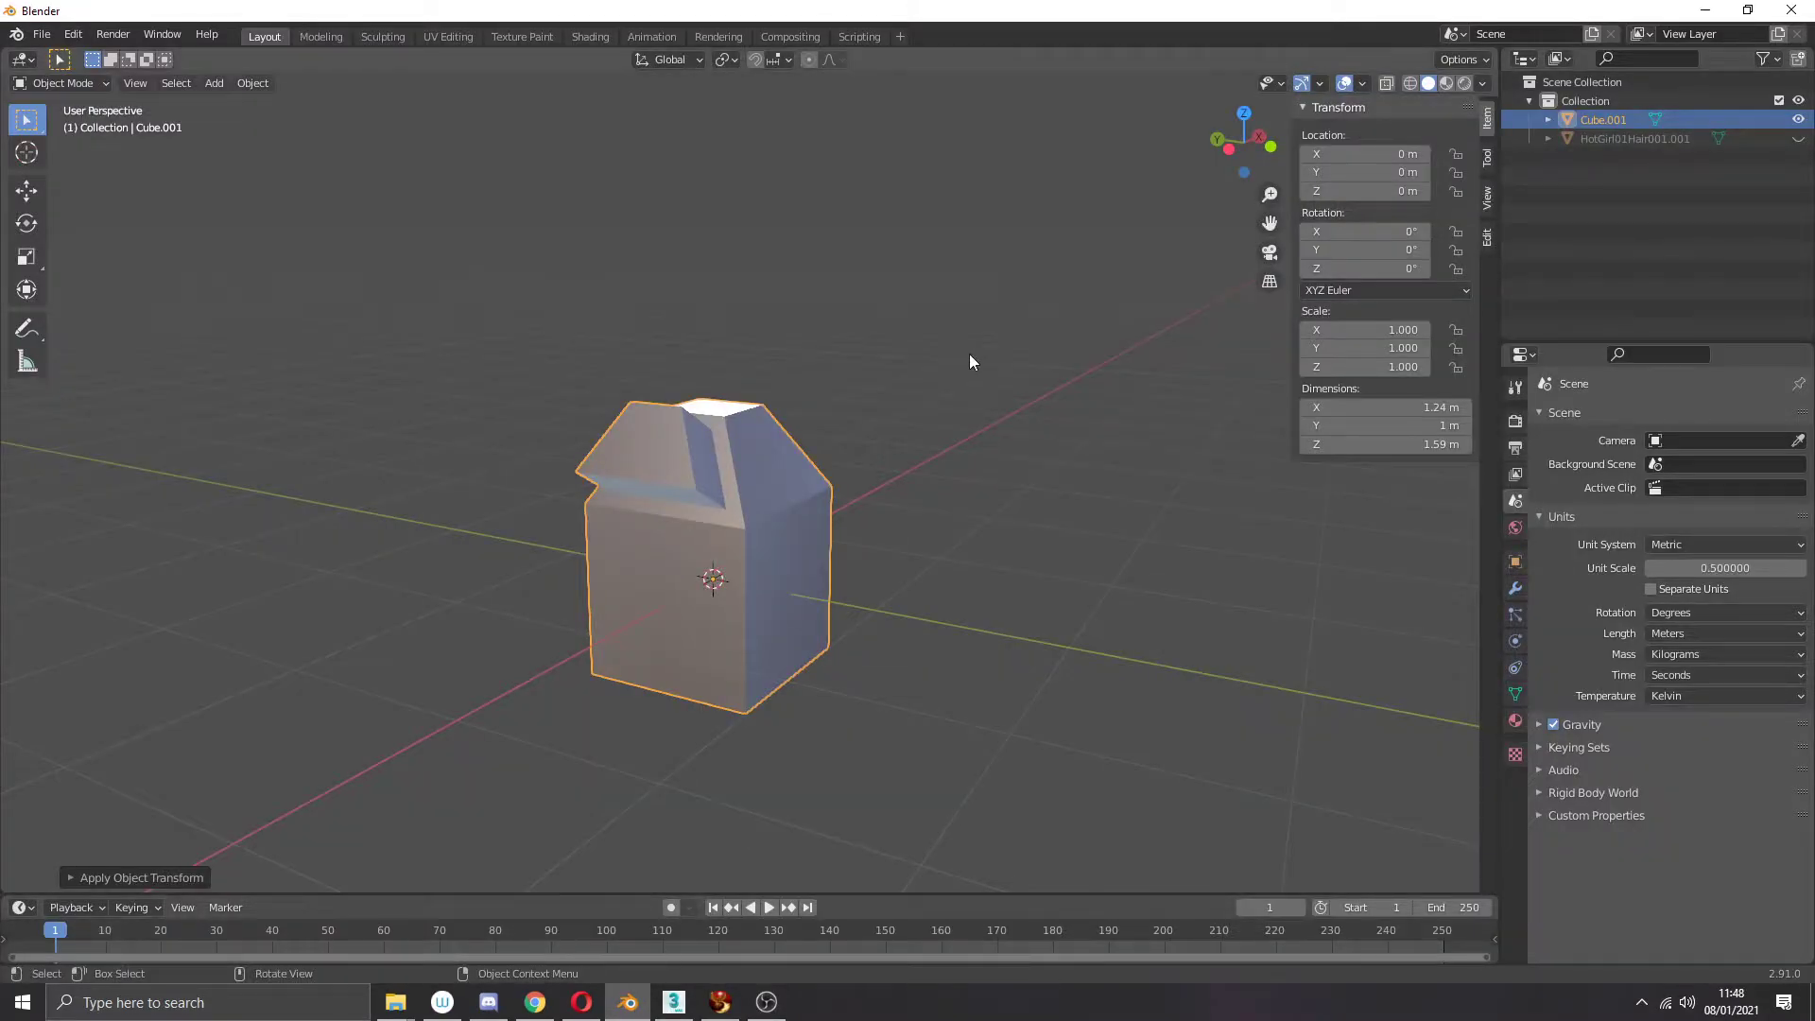
{"action": "key", "text": "x"}
{"action": "left_click", "coordinate": [741, 508]}
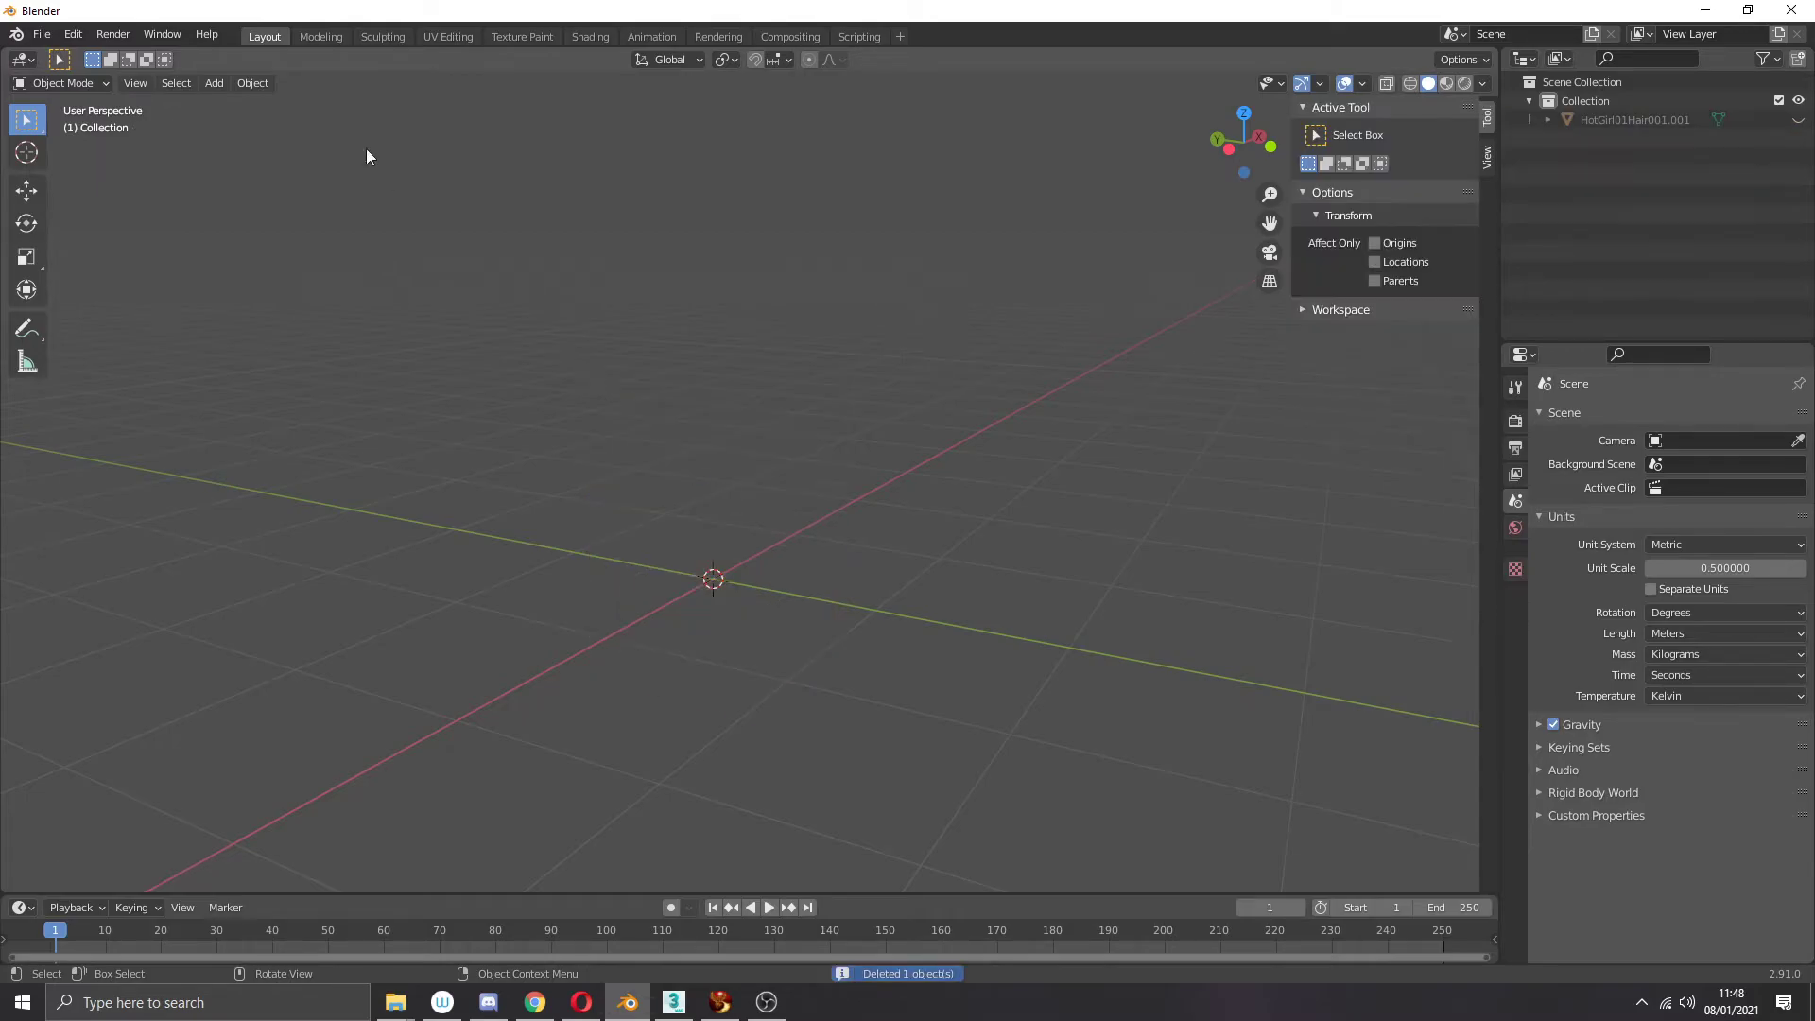
{"action": "key", "text": "shift+a"}
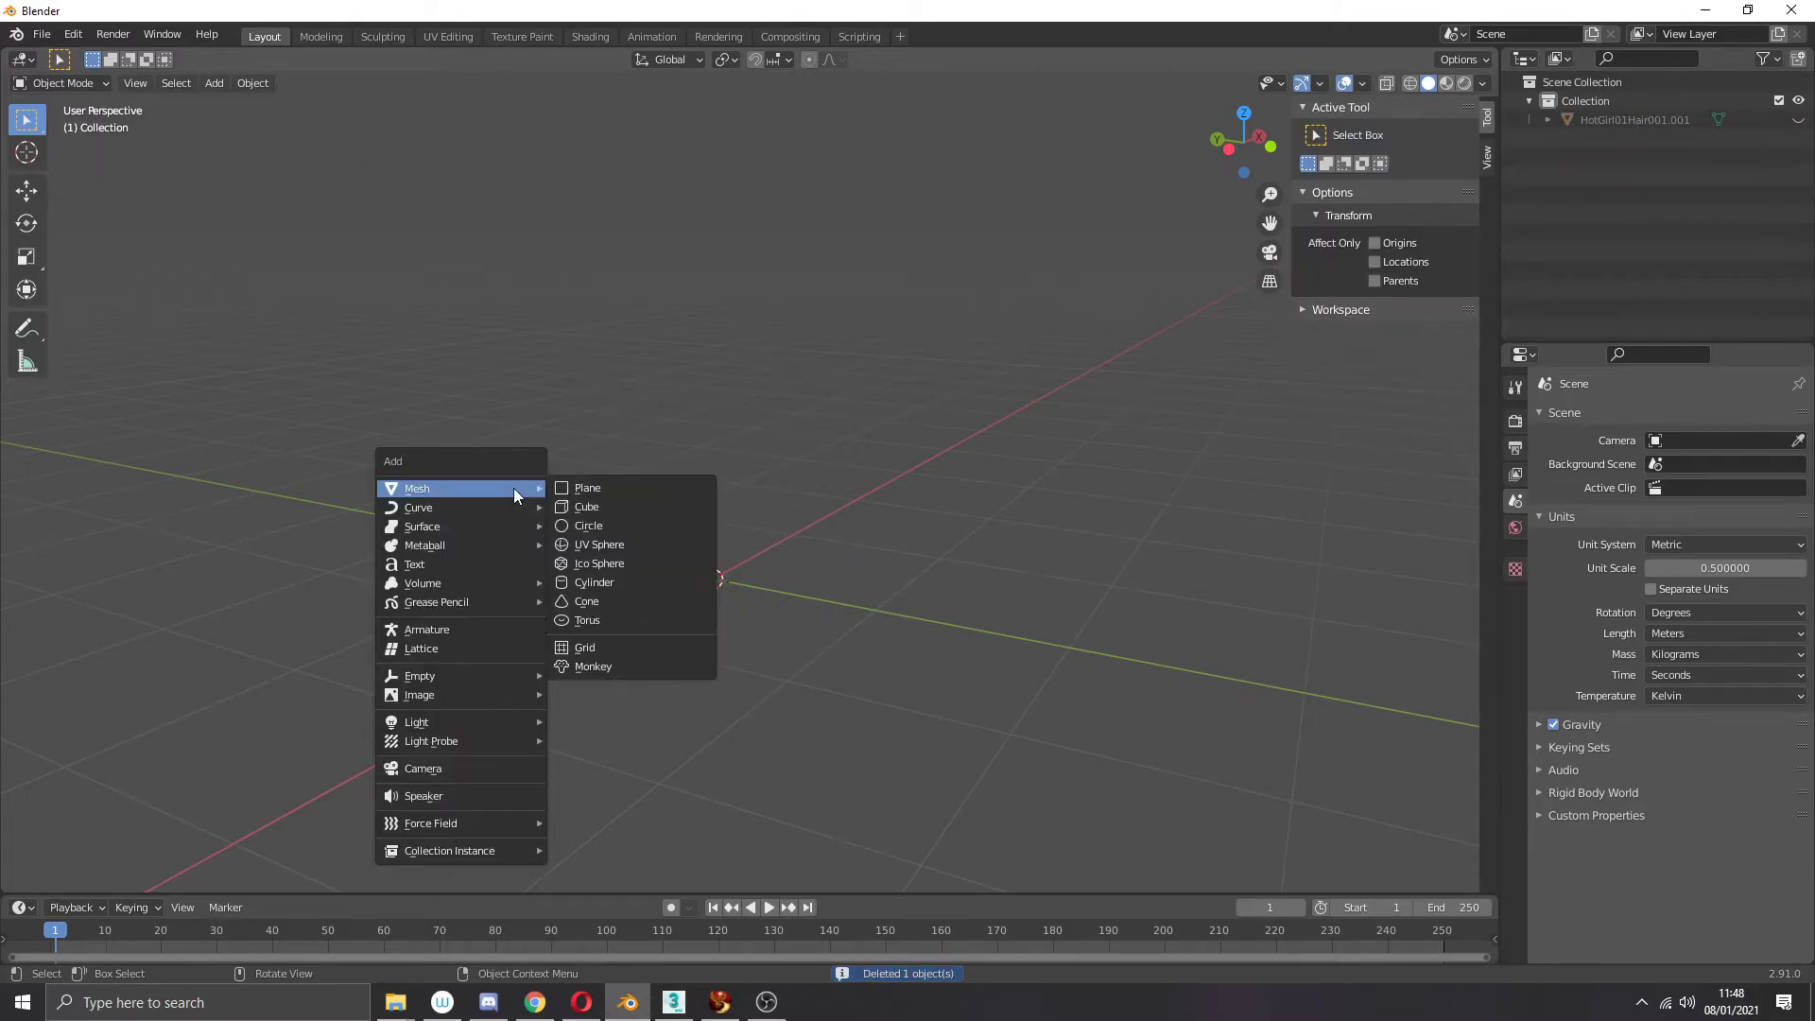
{"action": "left_click", "coordinate": [621, 496]}
{"action": "left_click", "coordinate": [43, 39]}
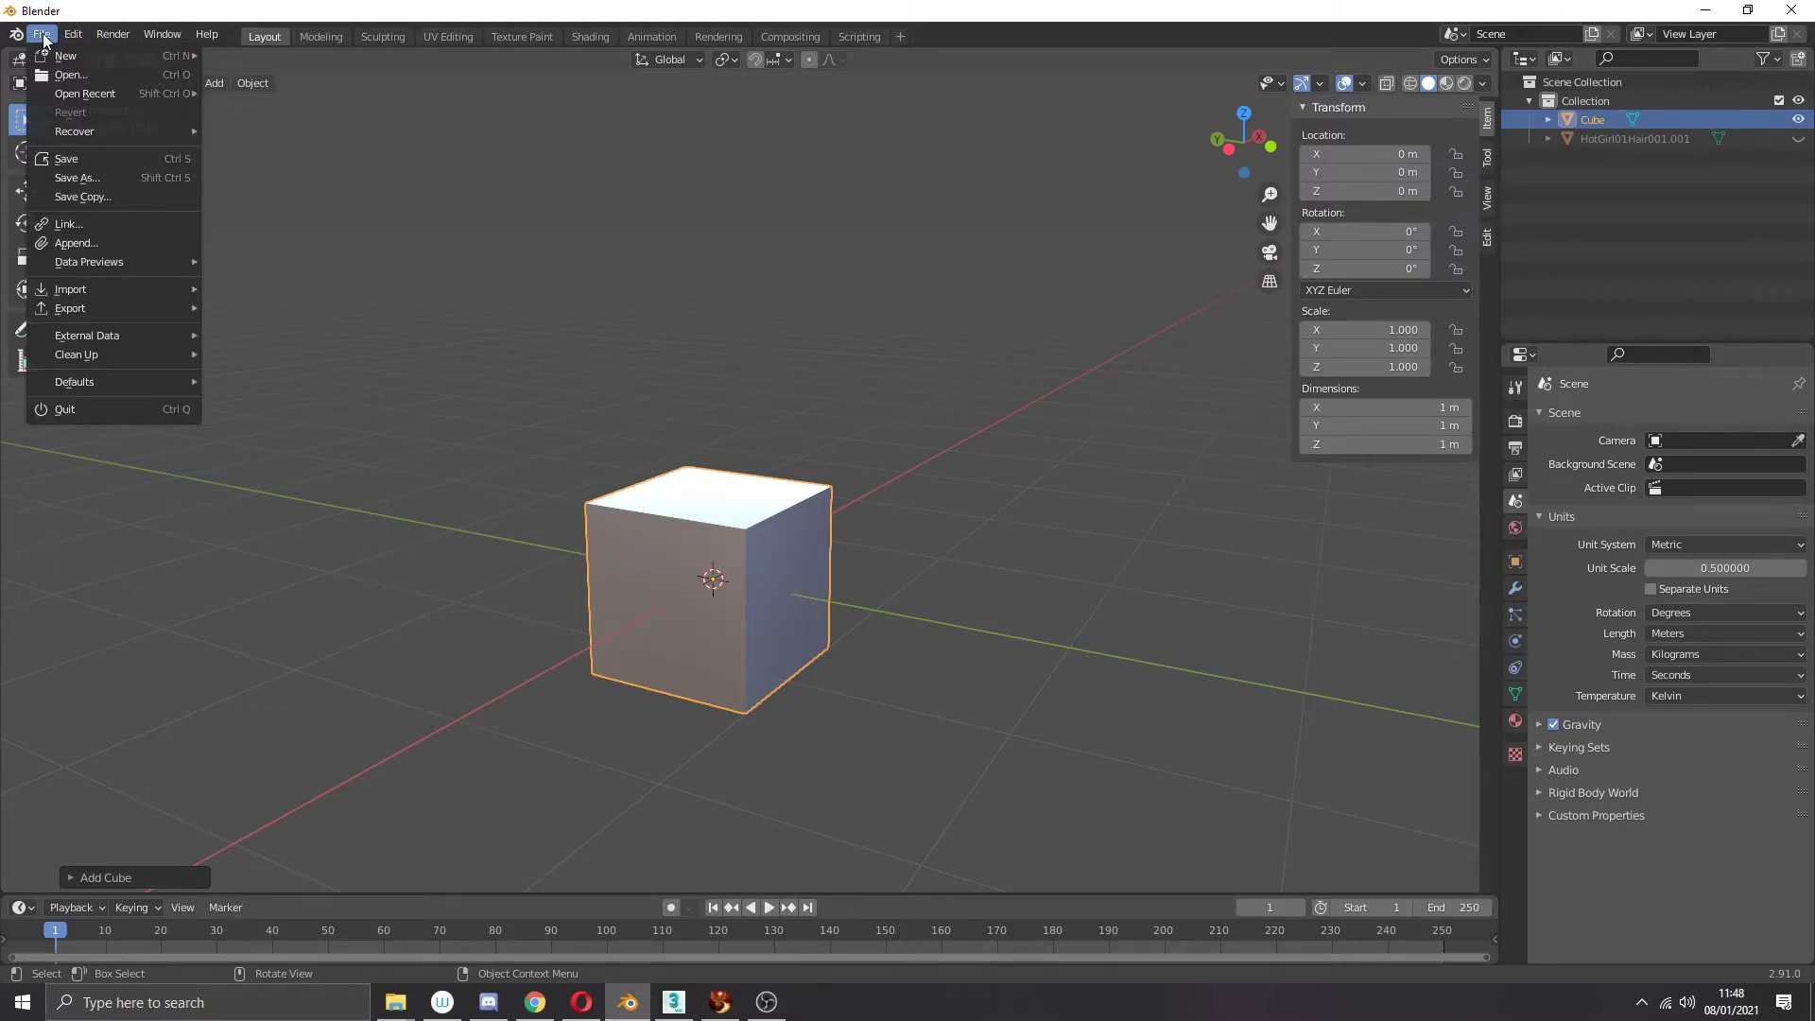
Step: Unhide the HotGirl01Hair001.001 figure and compare its size with the cube in wireframe, from the left orthographic view and in perspective
{"action": "left_click", "coordinate": [1798, 139]}
{"action": "middle_click_drag", "start_coordinate": [898, 303], "coordinate": [955, 313]}
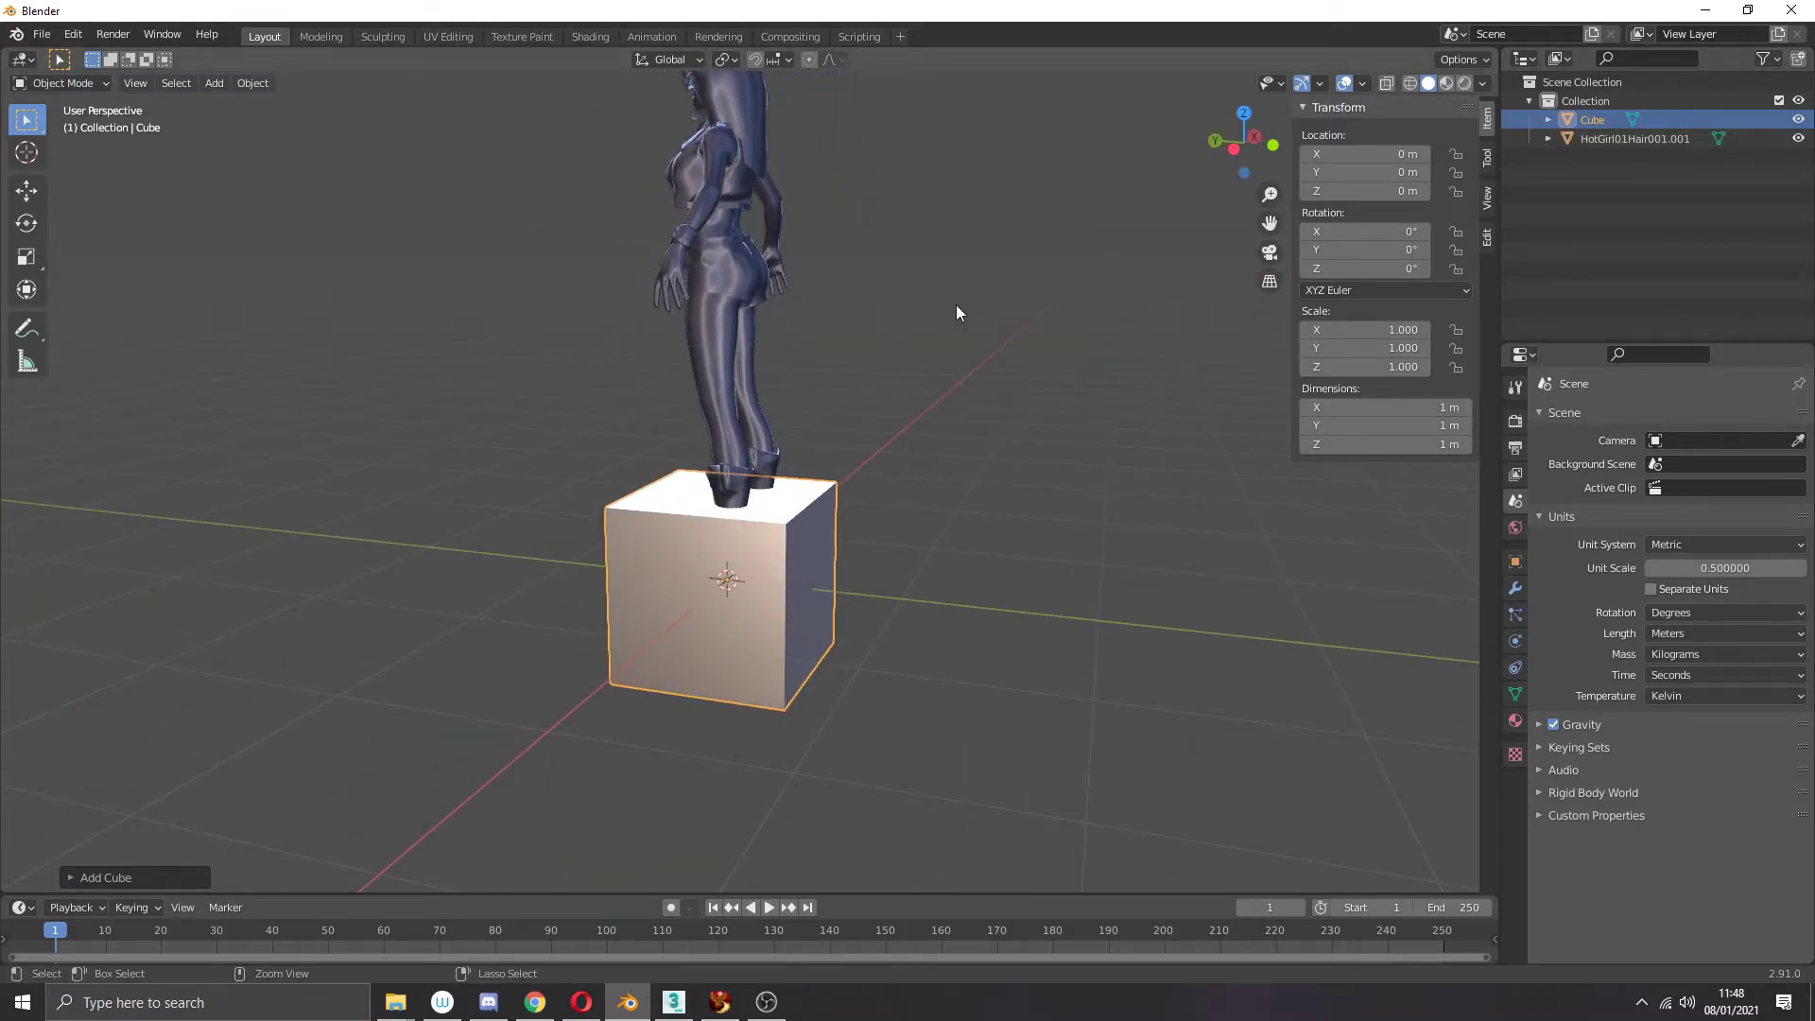
{"action": "key", "text": "ctrl+KP_3"}
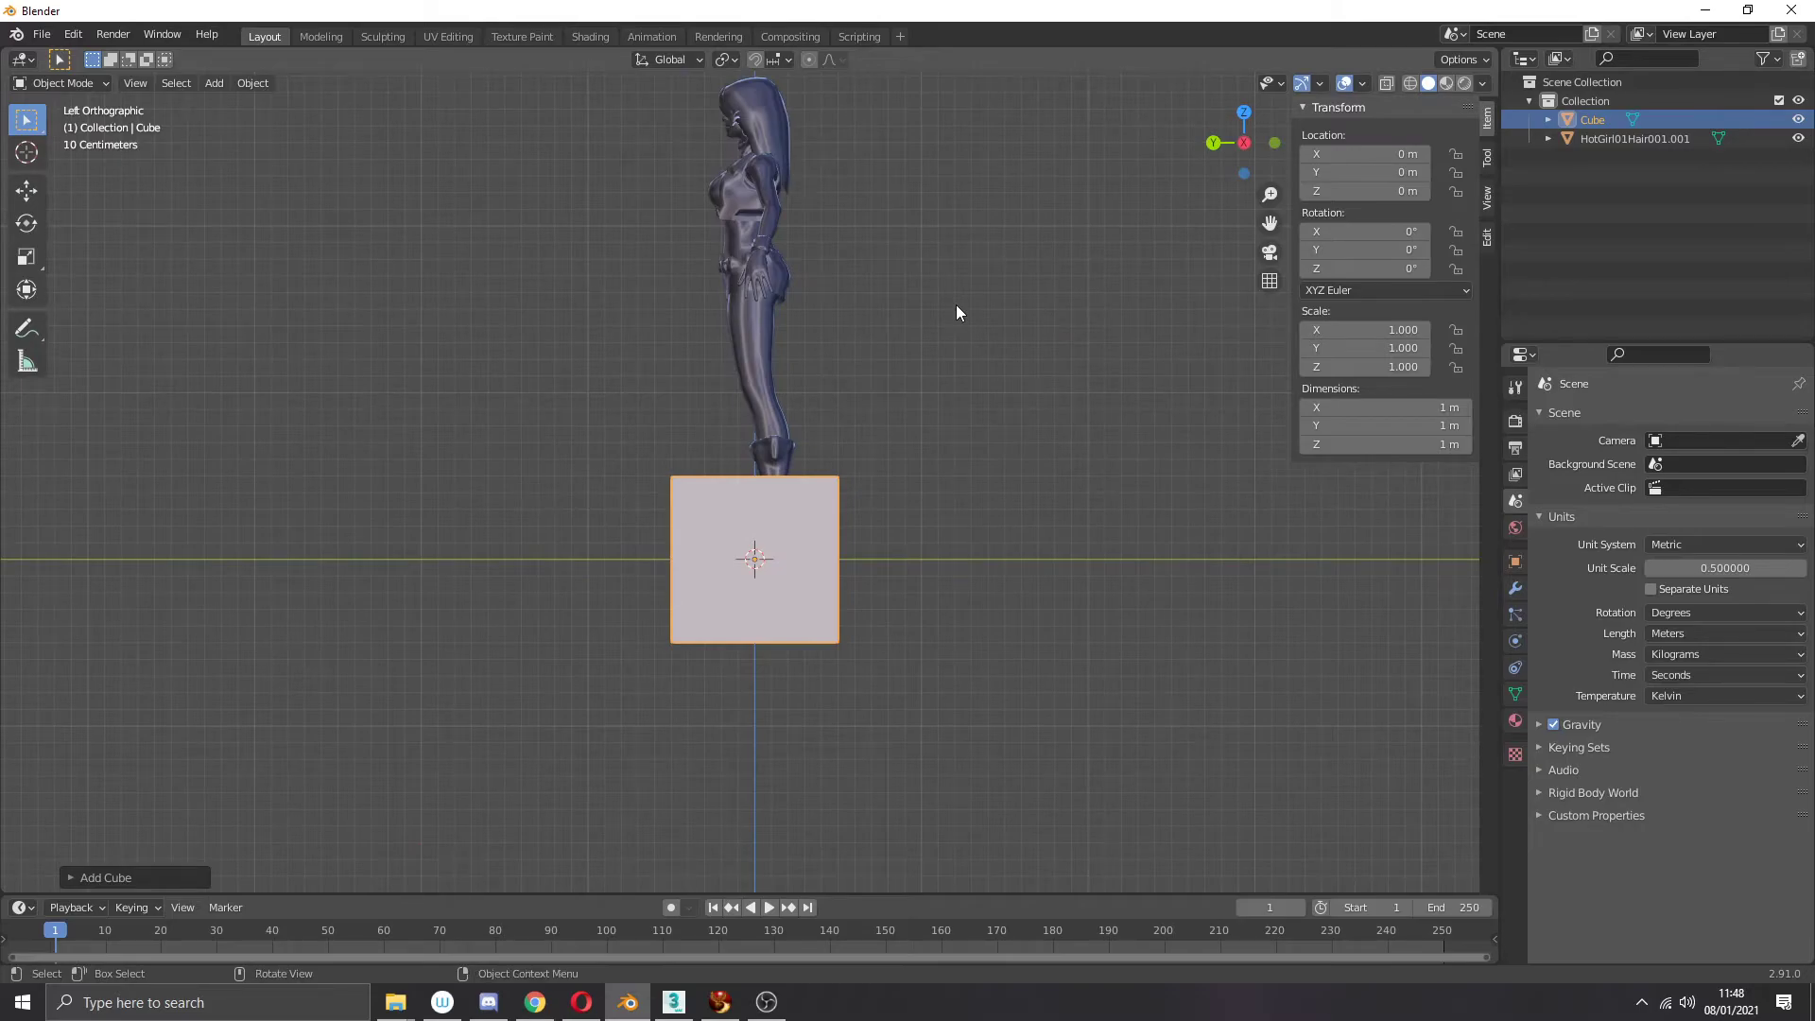
{"action": "key", "text": "z"}
{"action": "key", "text": "4"}
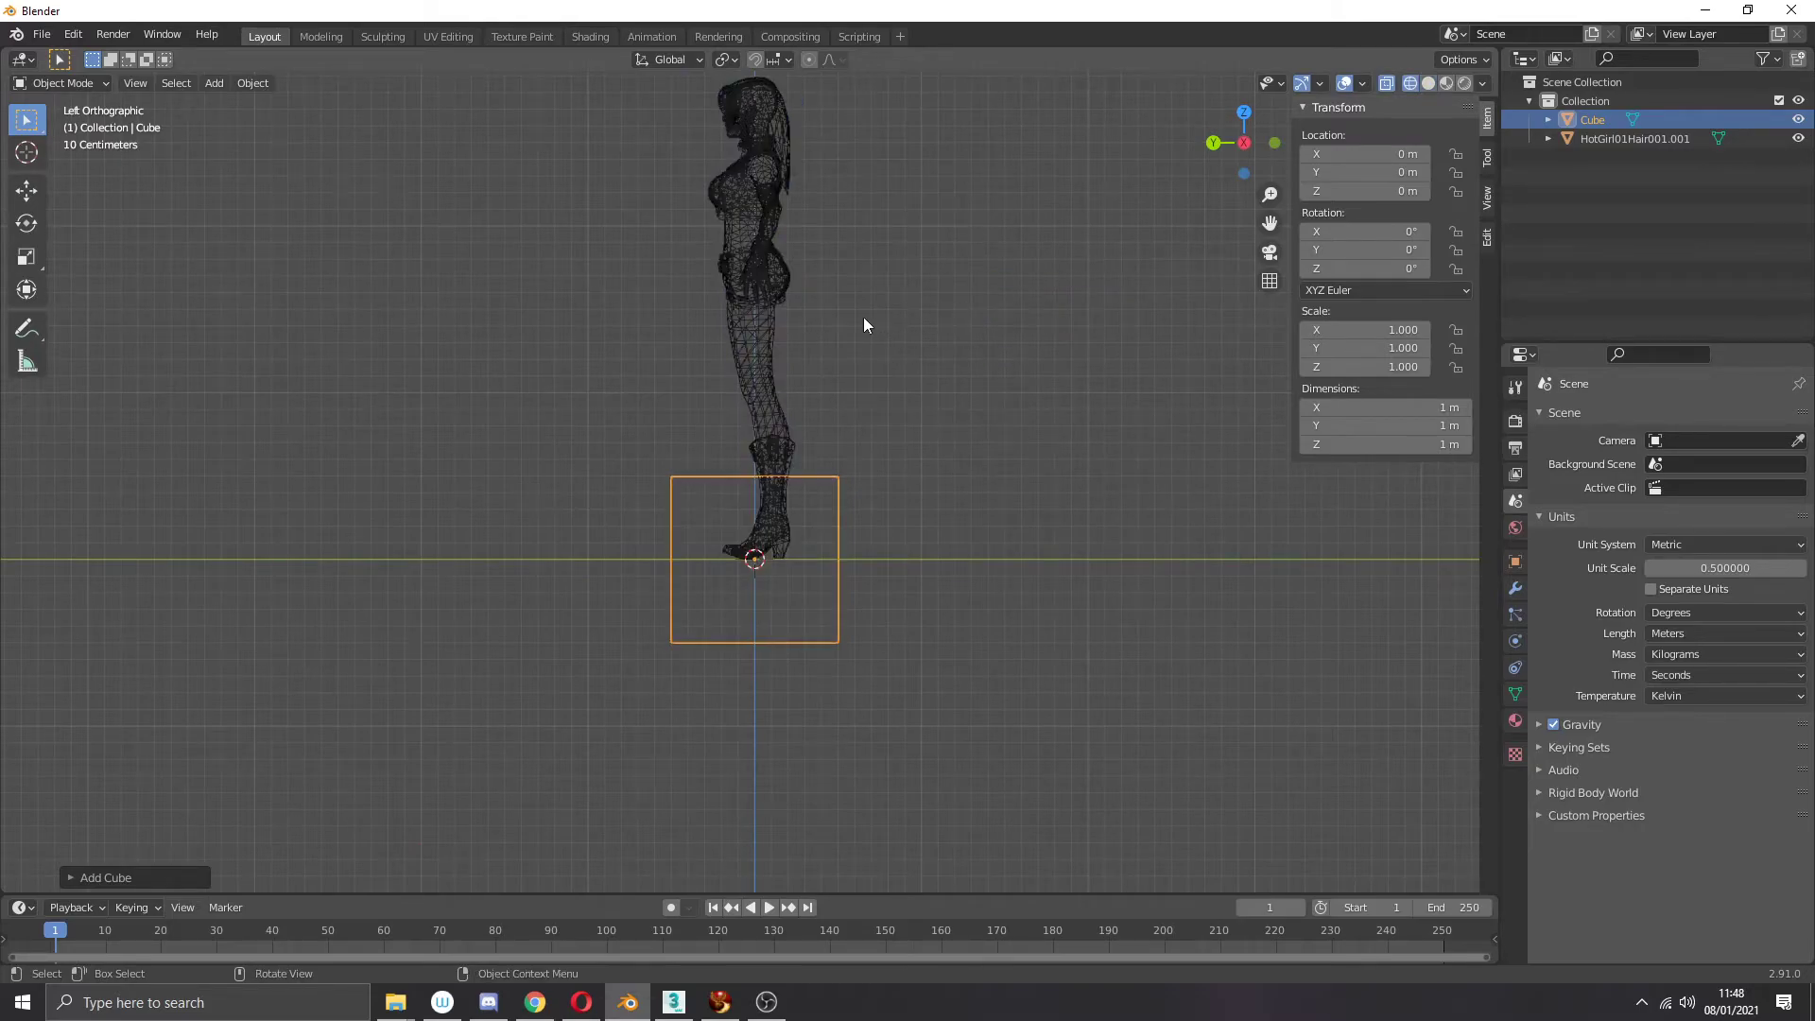
{"action": "left_click", "coordinate": [837, 541]}
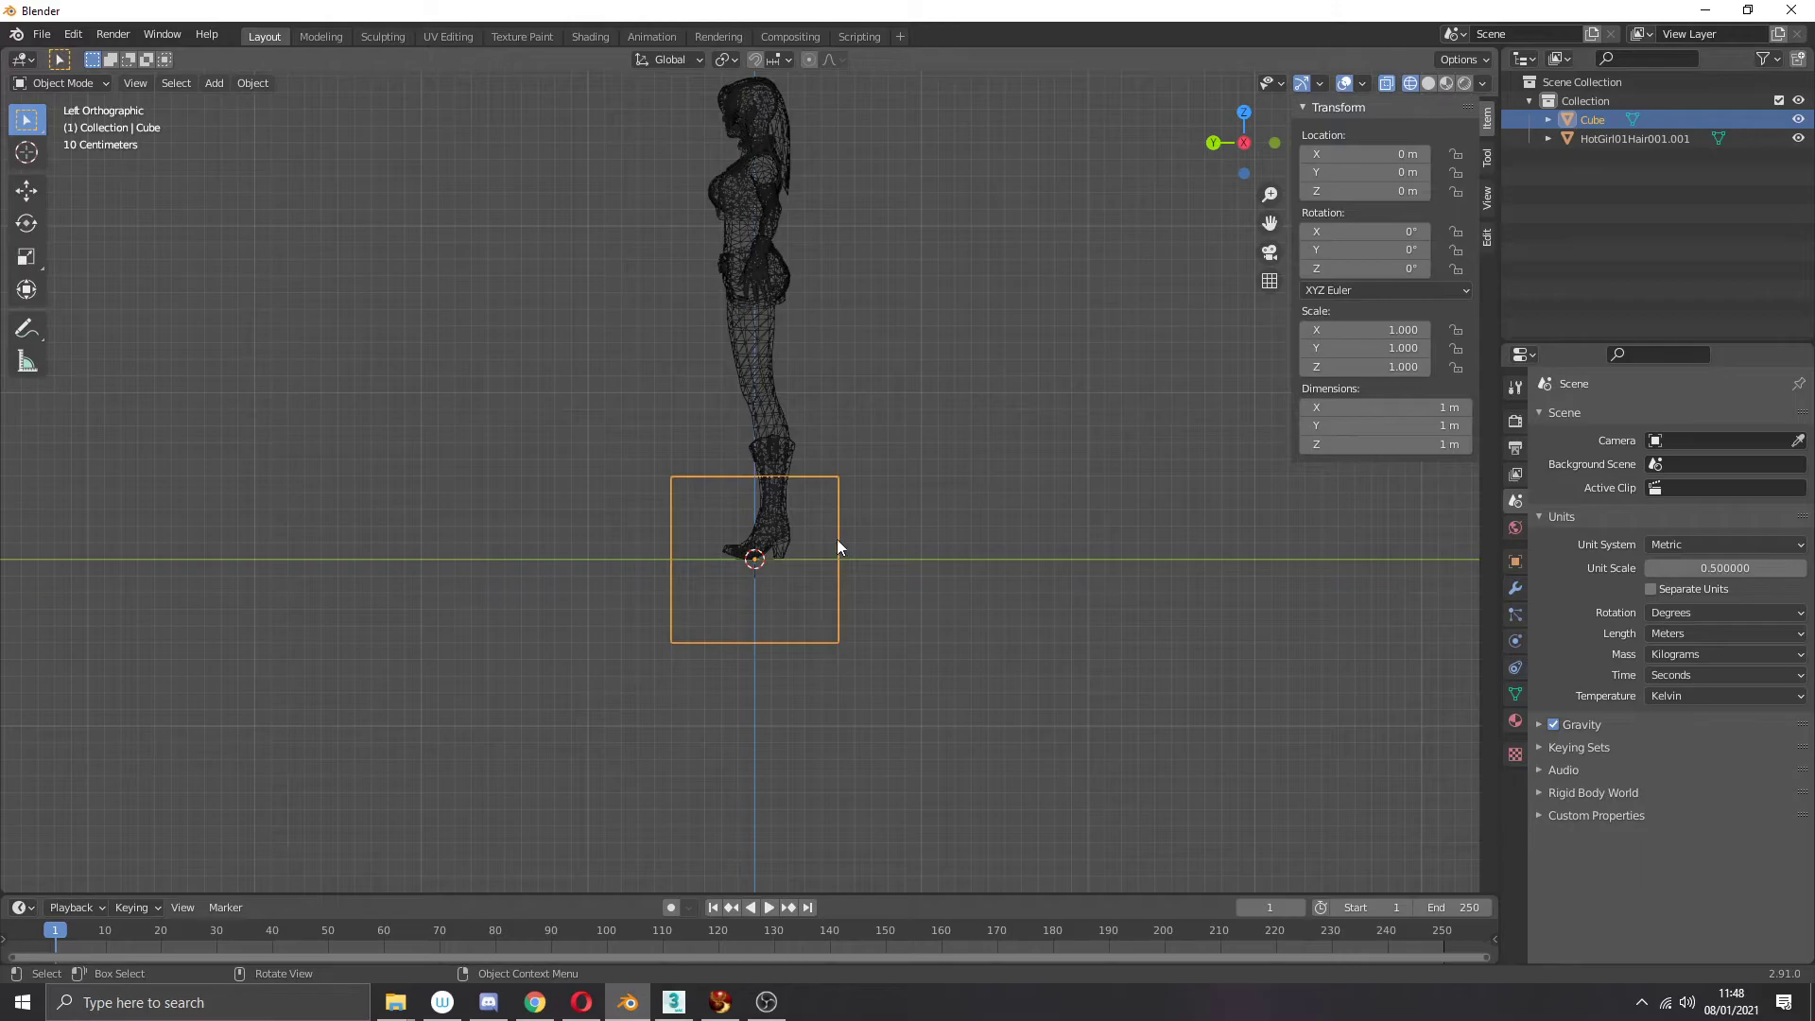
{"action": "middle_click_drag", "start_coordinate": [767, 452], "coordinate": [852, 482]}
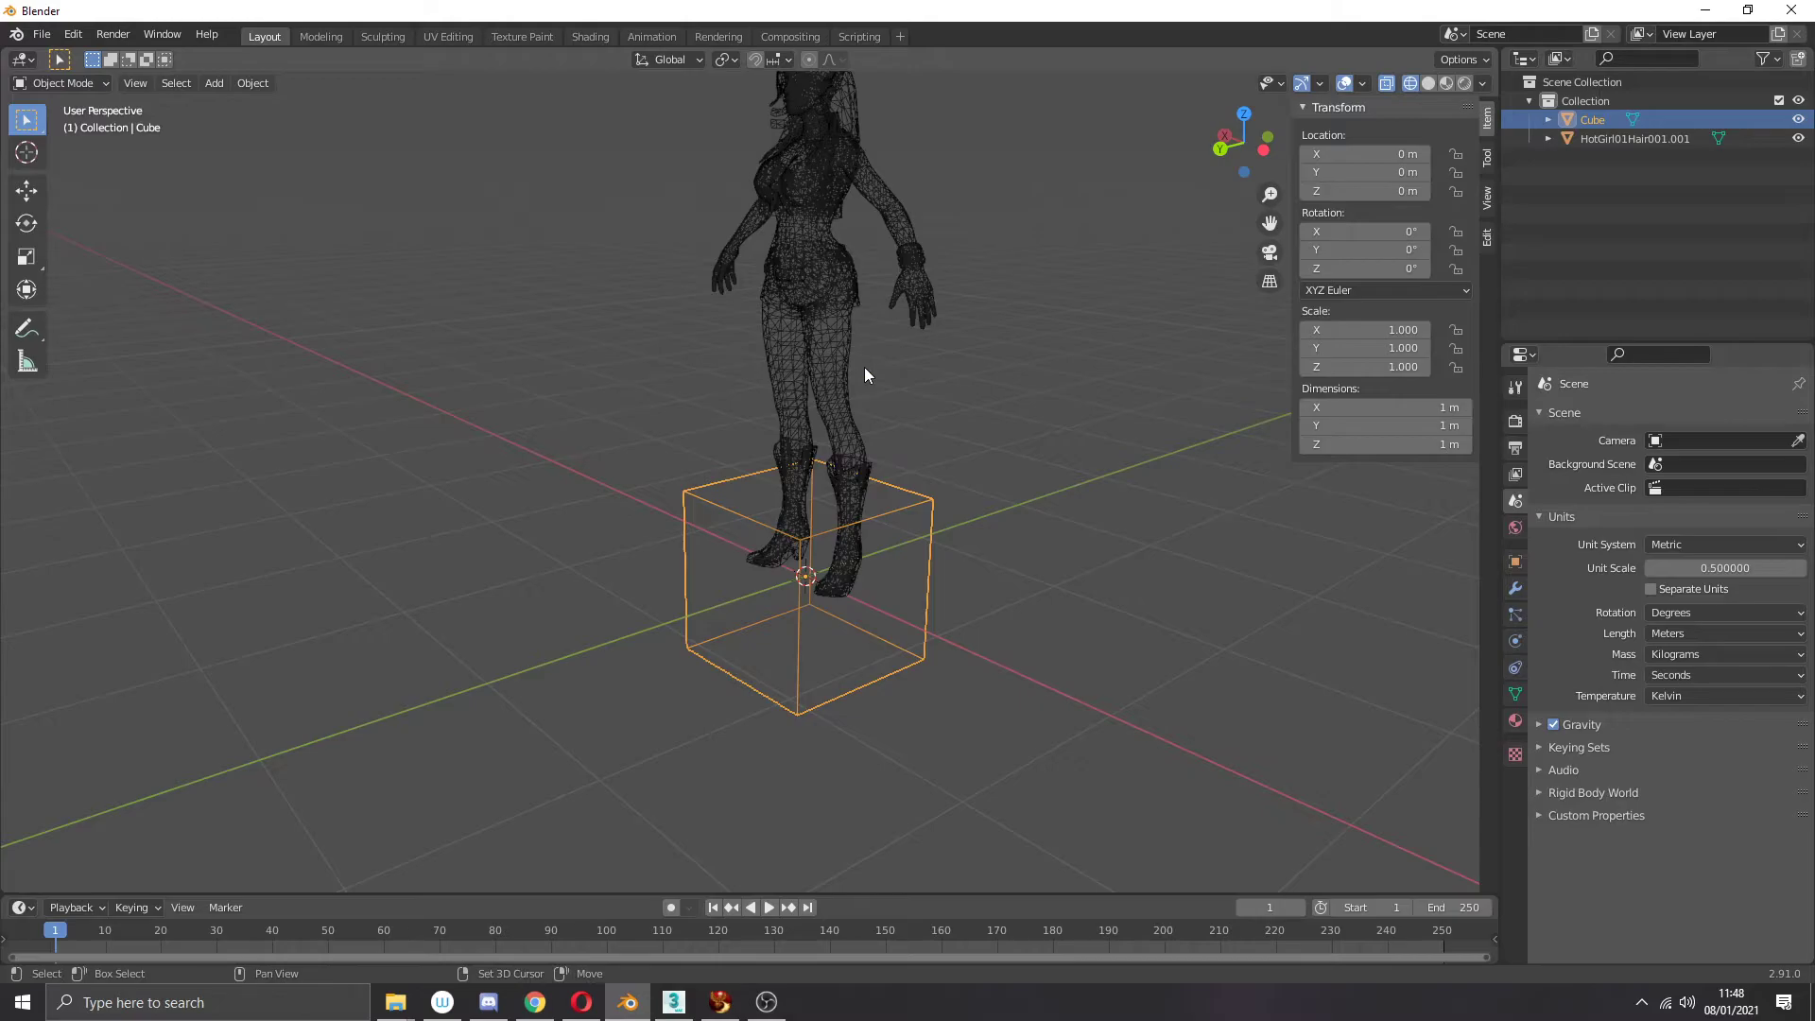
{"action": "middle_click_drag", "start_coordinate": [866, 367], "coordinate": [887, 473], "text": "shift"}
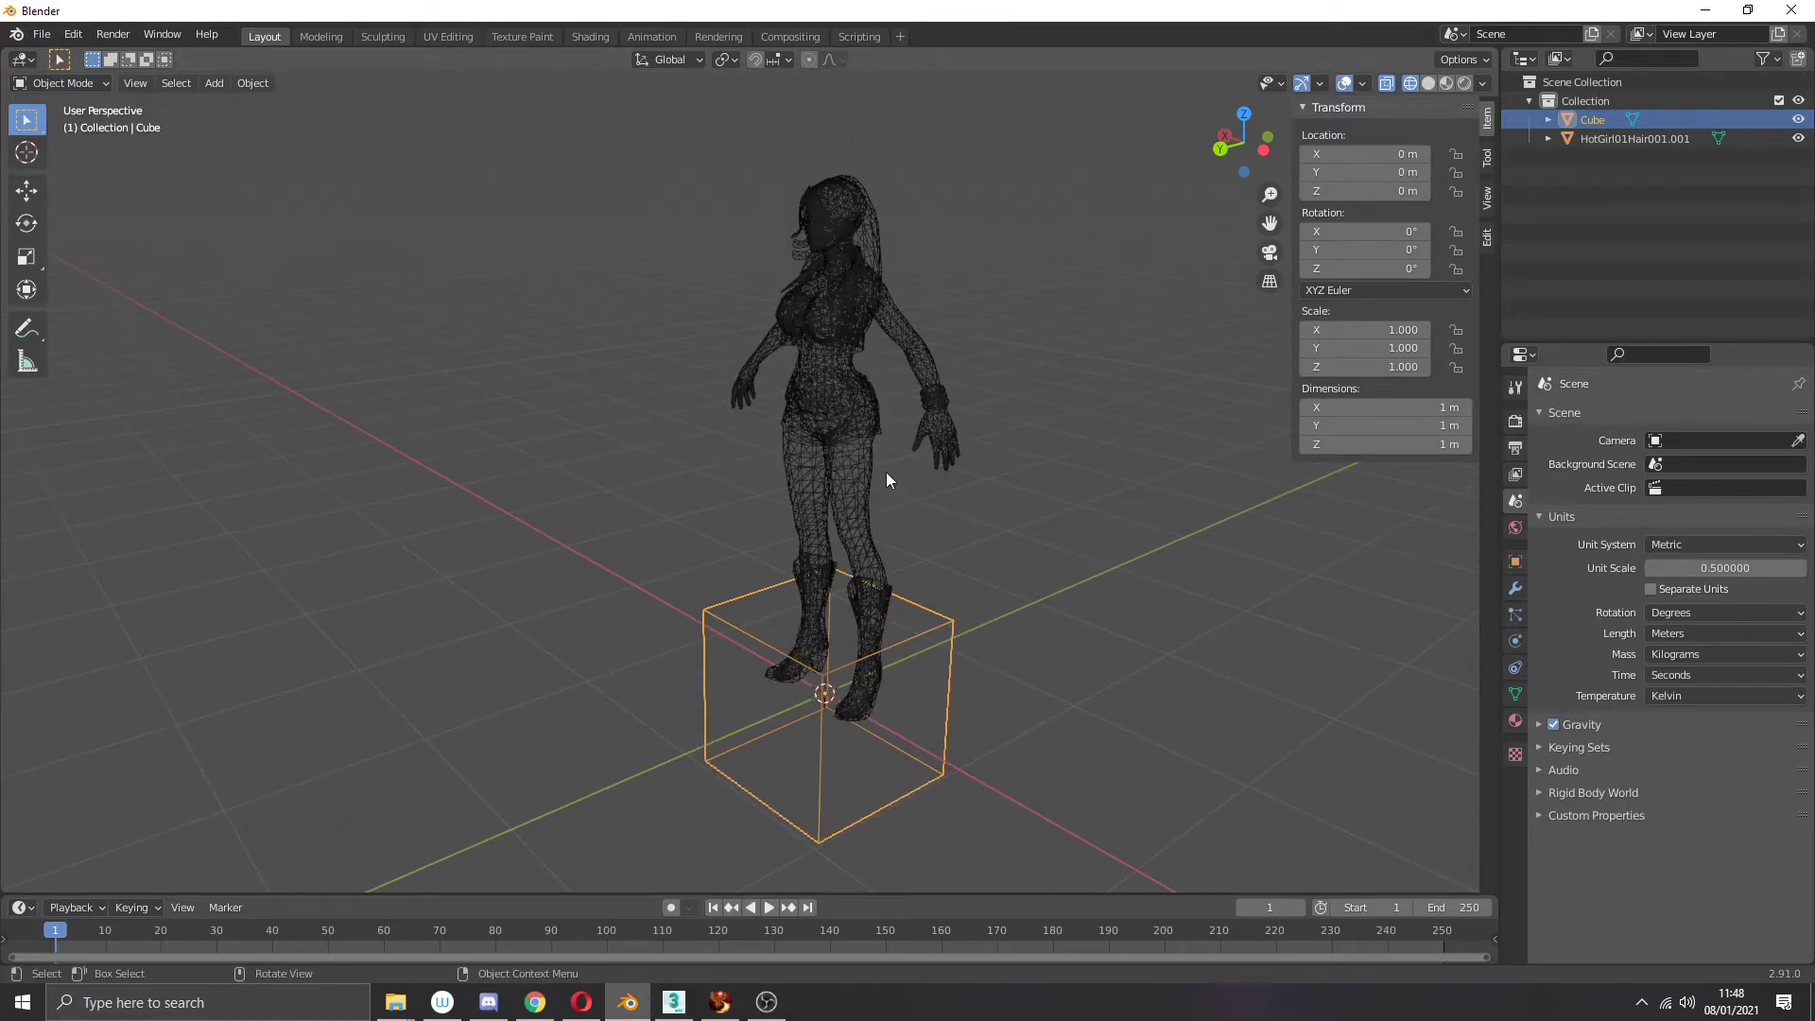
Step: Return to solid shading and examine the figure's proportions against the cube from several angles
{"action": "key", "text": "shift+z"}
{"action": "middle_click_drag", "start_coordinate": [912, 451], "coordinate": [963, 448]}
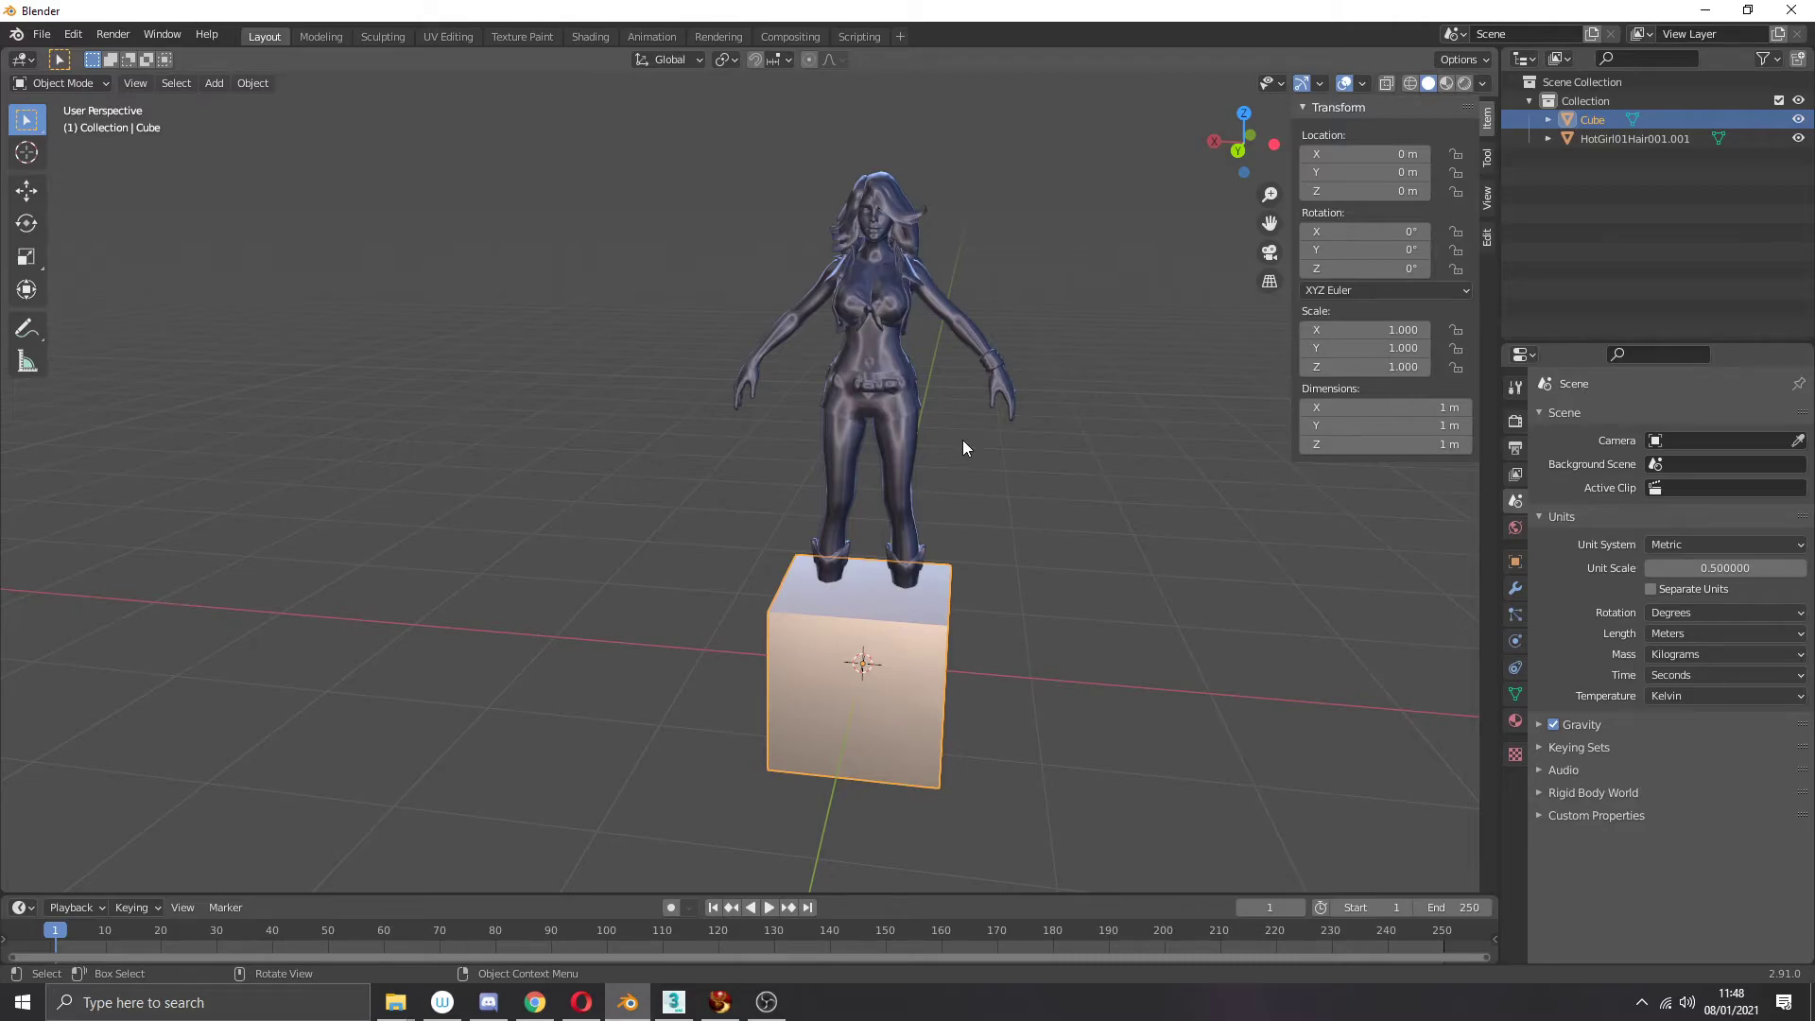
{"action": "mouse_move", "coordinate": [851, 371]}
{"action": "middle_mouse_down"}
{"action": "mouse_move", "coordinate": [956, 370]}
{"action": "mouse_move", "coordinate": [803, 363]}
{"action": "mouse_move", "coordinate": [935, 365]}
{"action": "mouse_move", "coordinate": [801, 380]}
{"action": "mouse_move", "coordinate": [816, 378]}
{"action": "middle_mouse_up"}
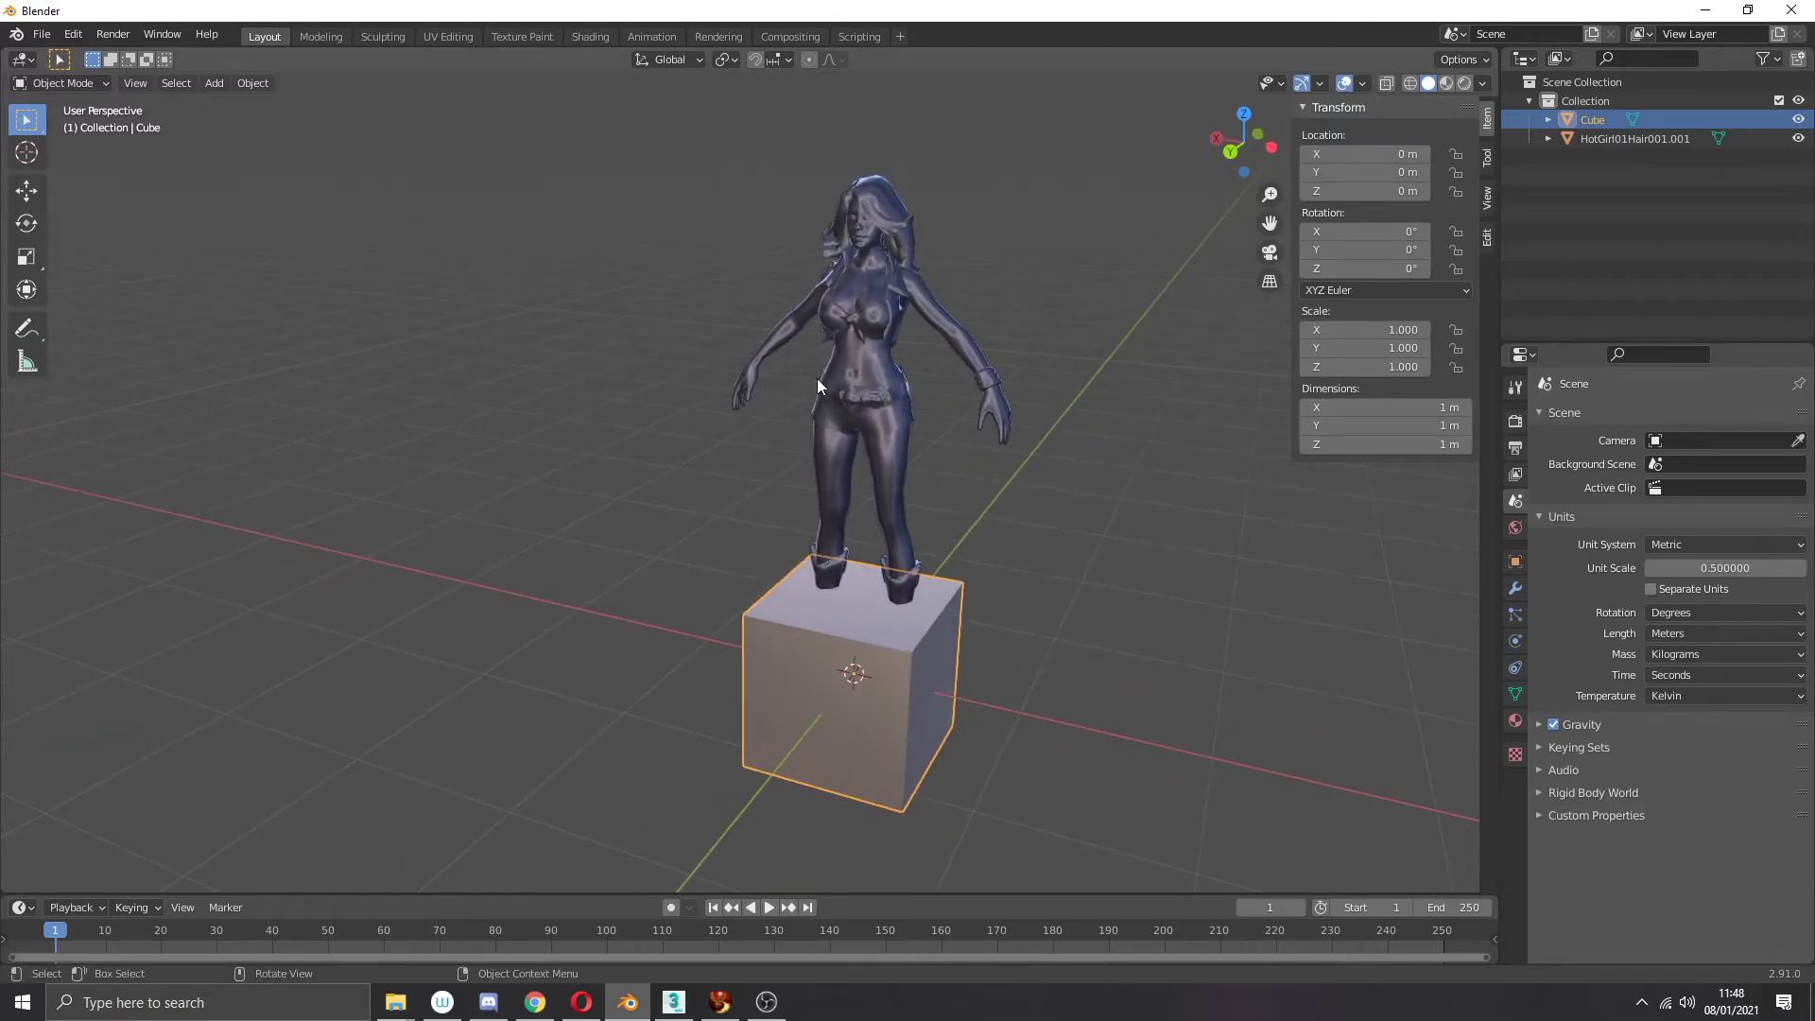
{"action": "left_click", "coordinate": [804, 659]}
{"action": "left_click", "coordinate": [847, 735]}
{"action": "middle_click_drag", "start_coordinate": [844, 714], "coordinate": [761, 531]}
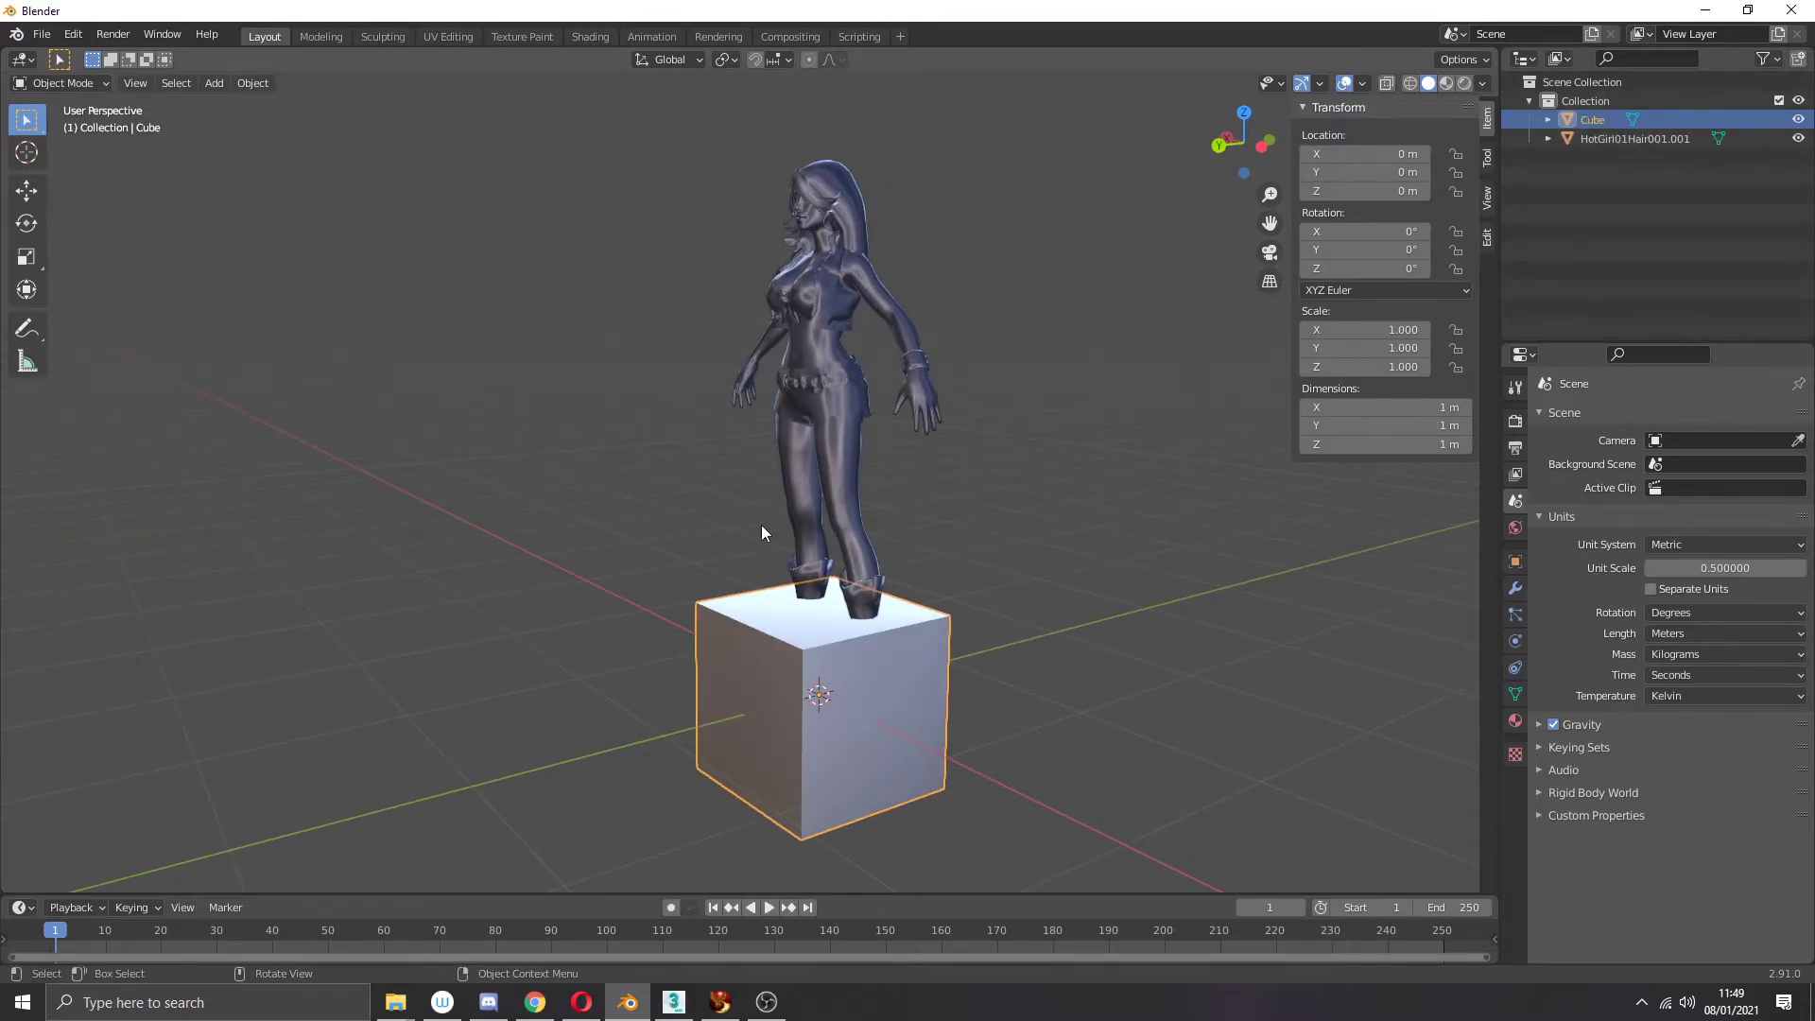
{"action": "scroll", "coordinate": [762, 532], "scroll_direction": "down", "scroll_amount": 1}
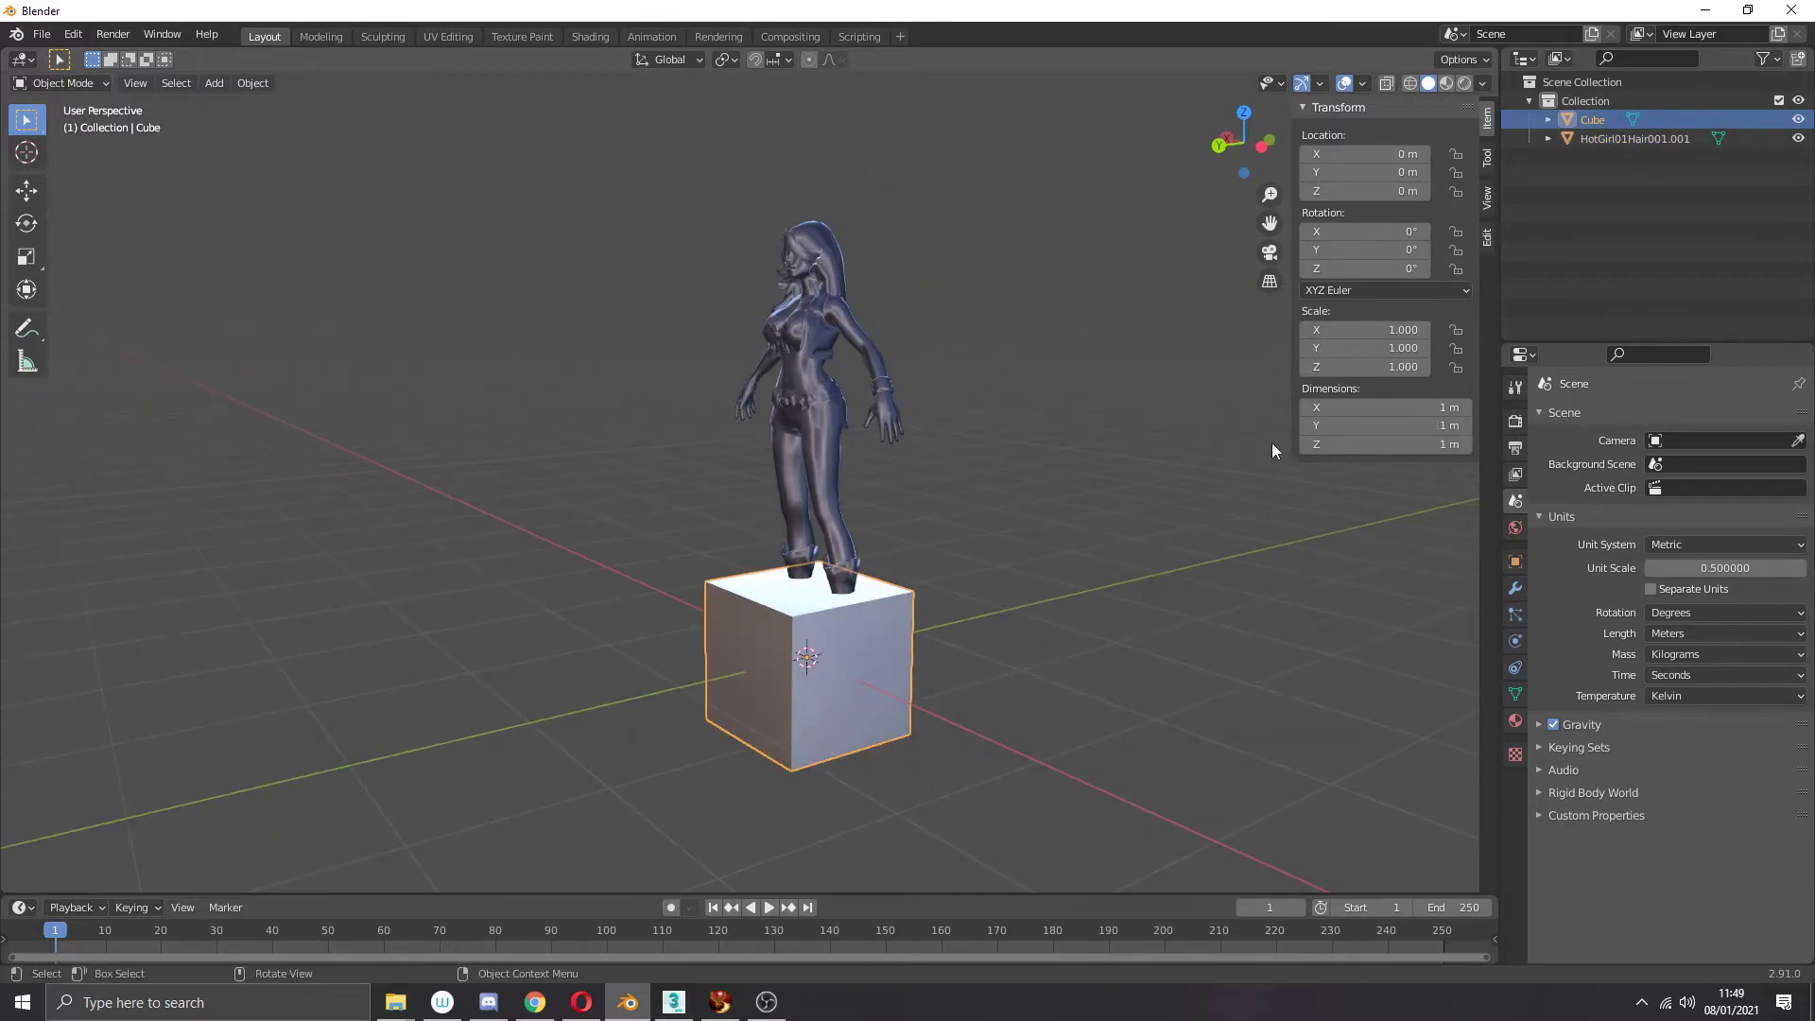
{"action": "left_click", "coordinate": [47, 35]}
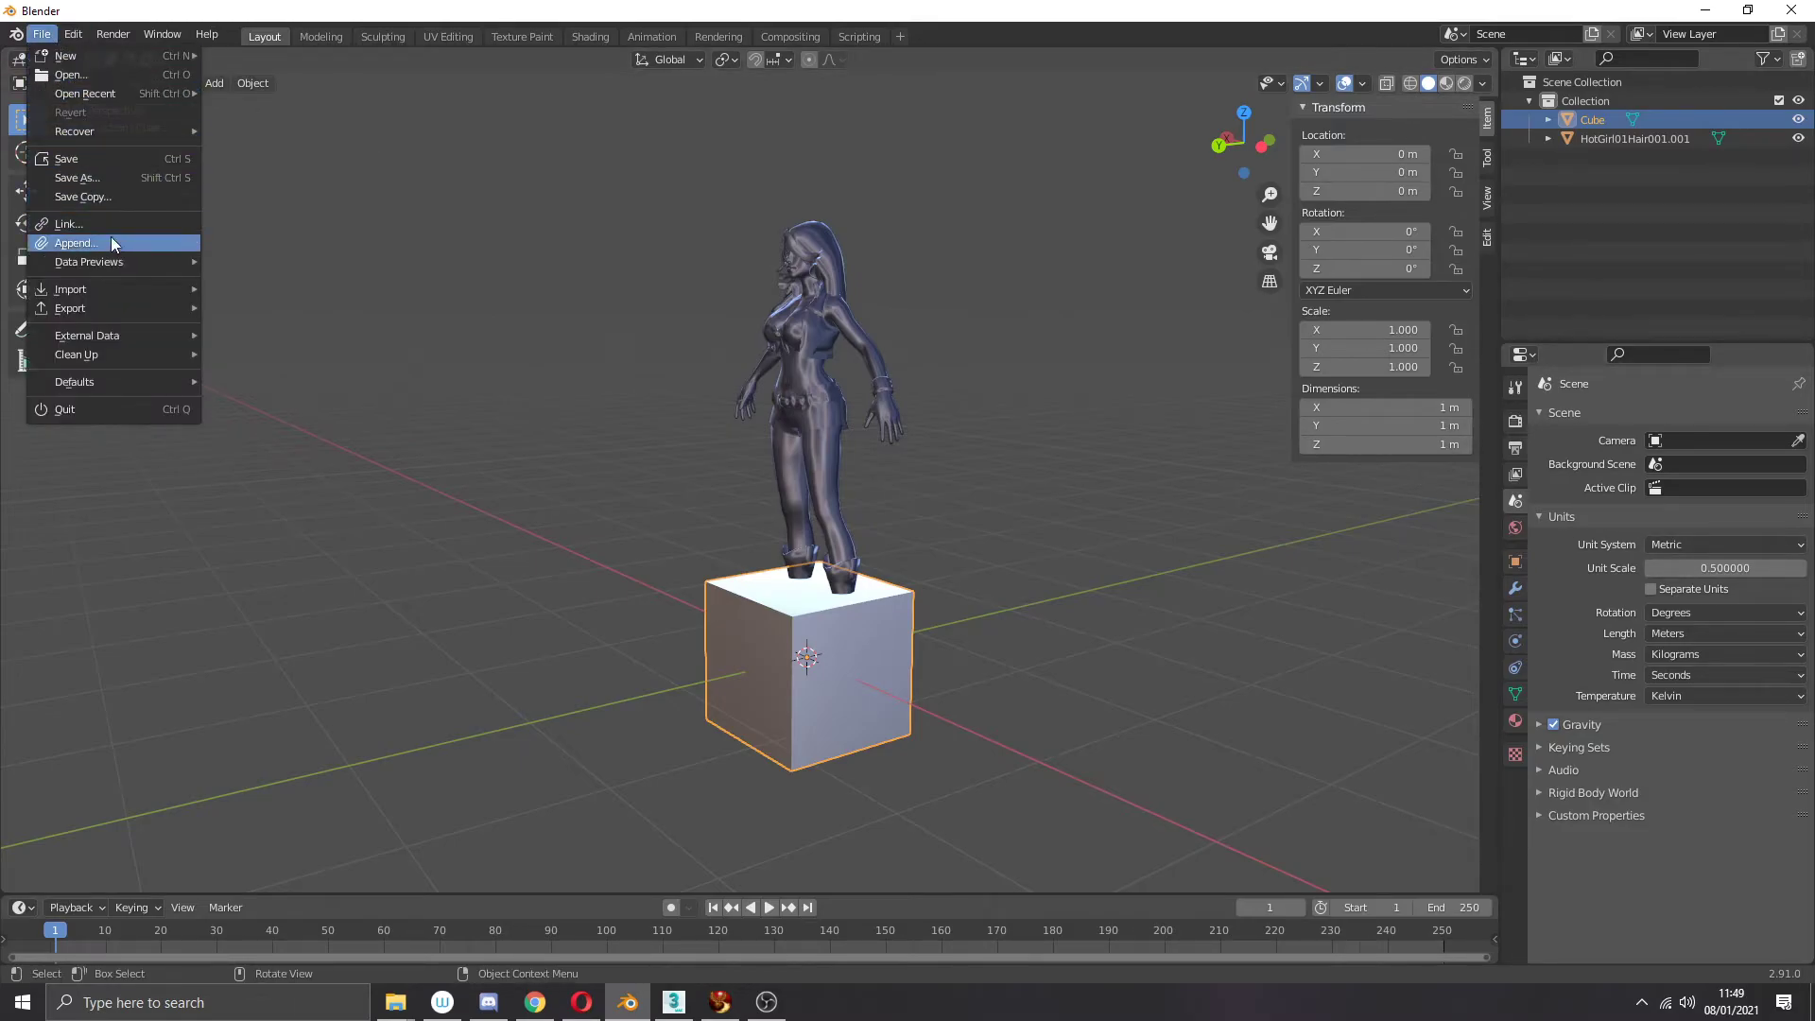
{"action": "mouse_move", "coordinate": [137, 342]}
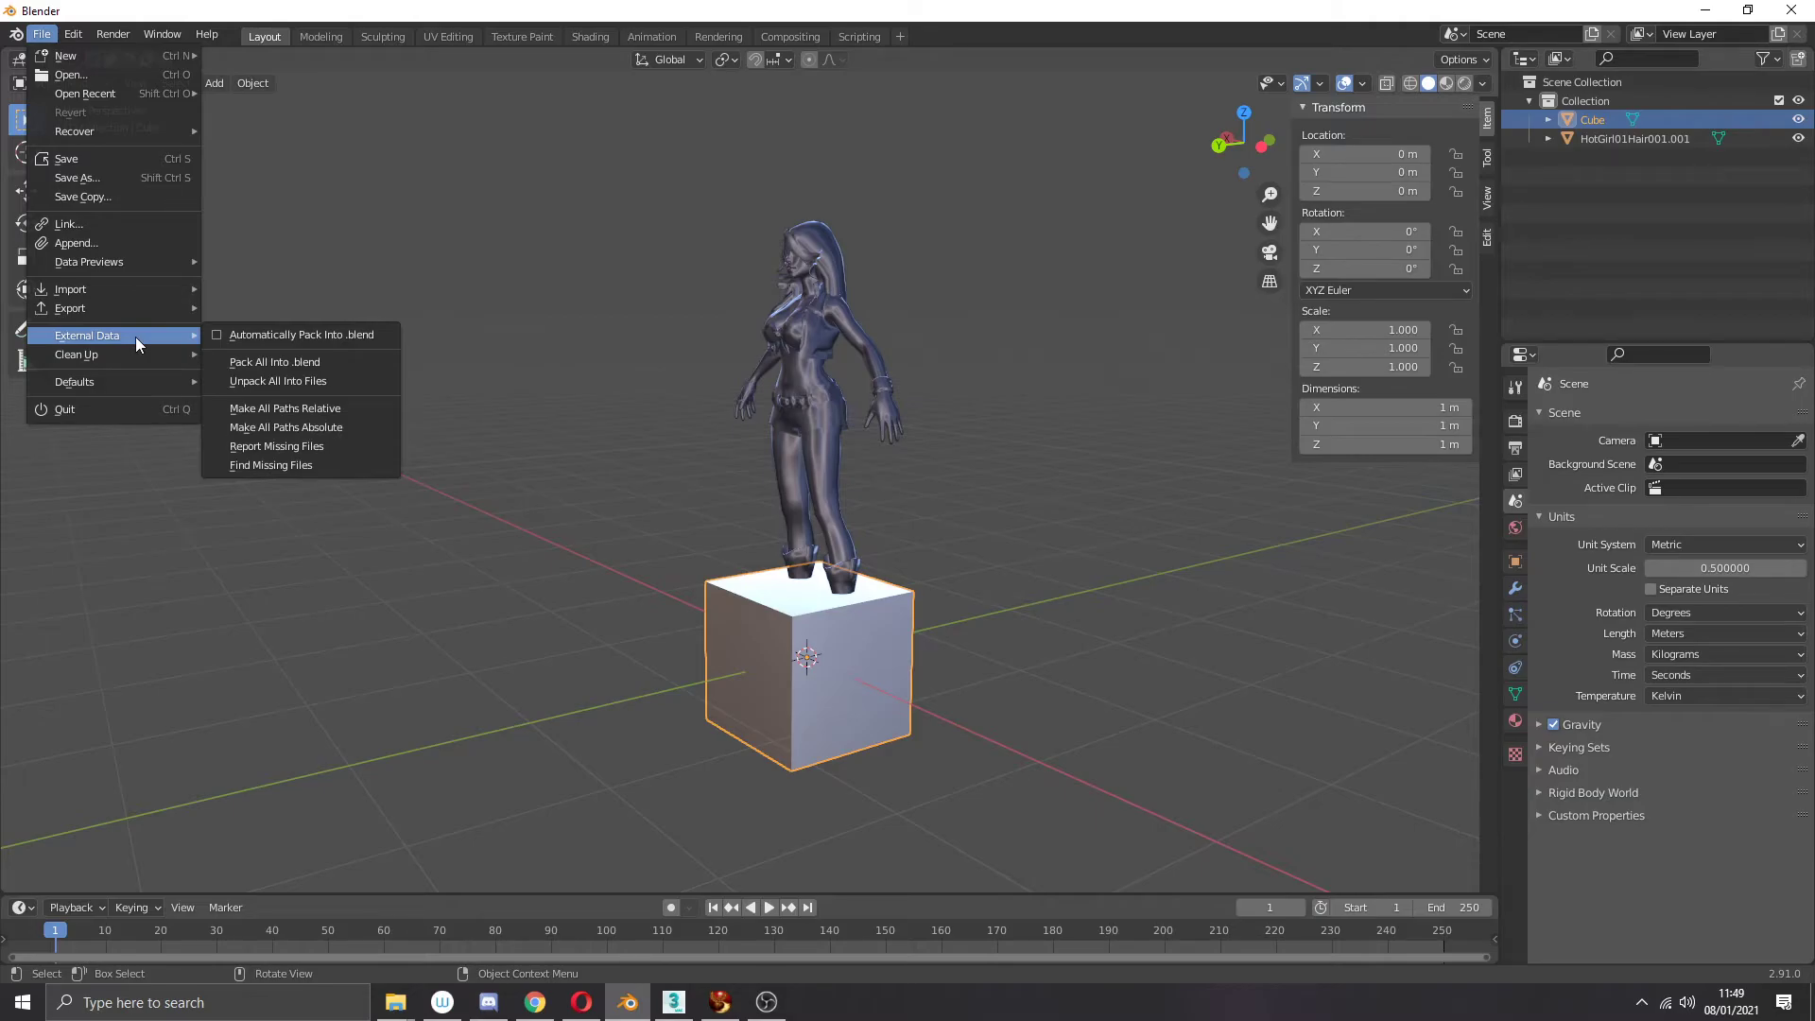
{"action": "middle_click_drag", "start_coordinate": [206, 503], "coordinate": [344, 491]}
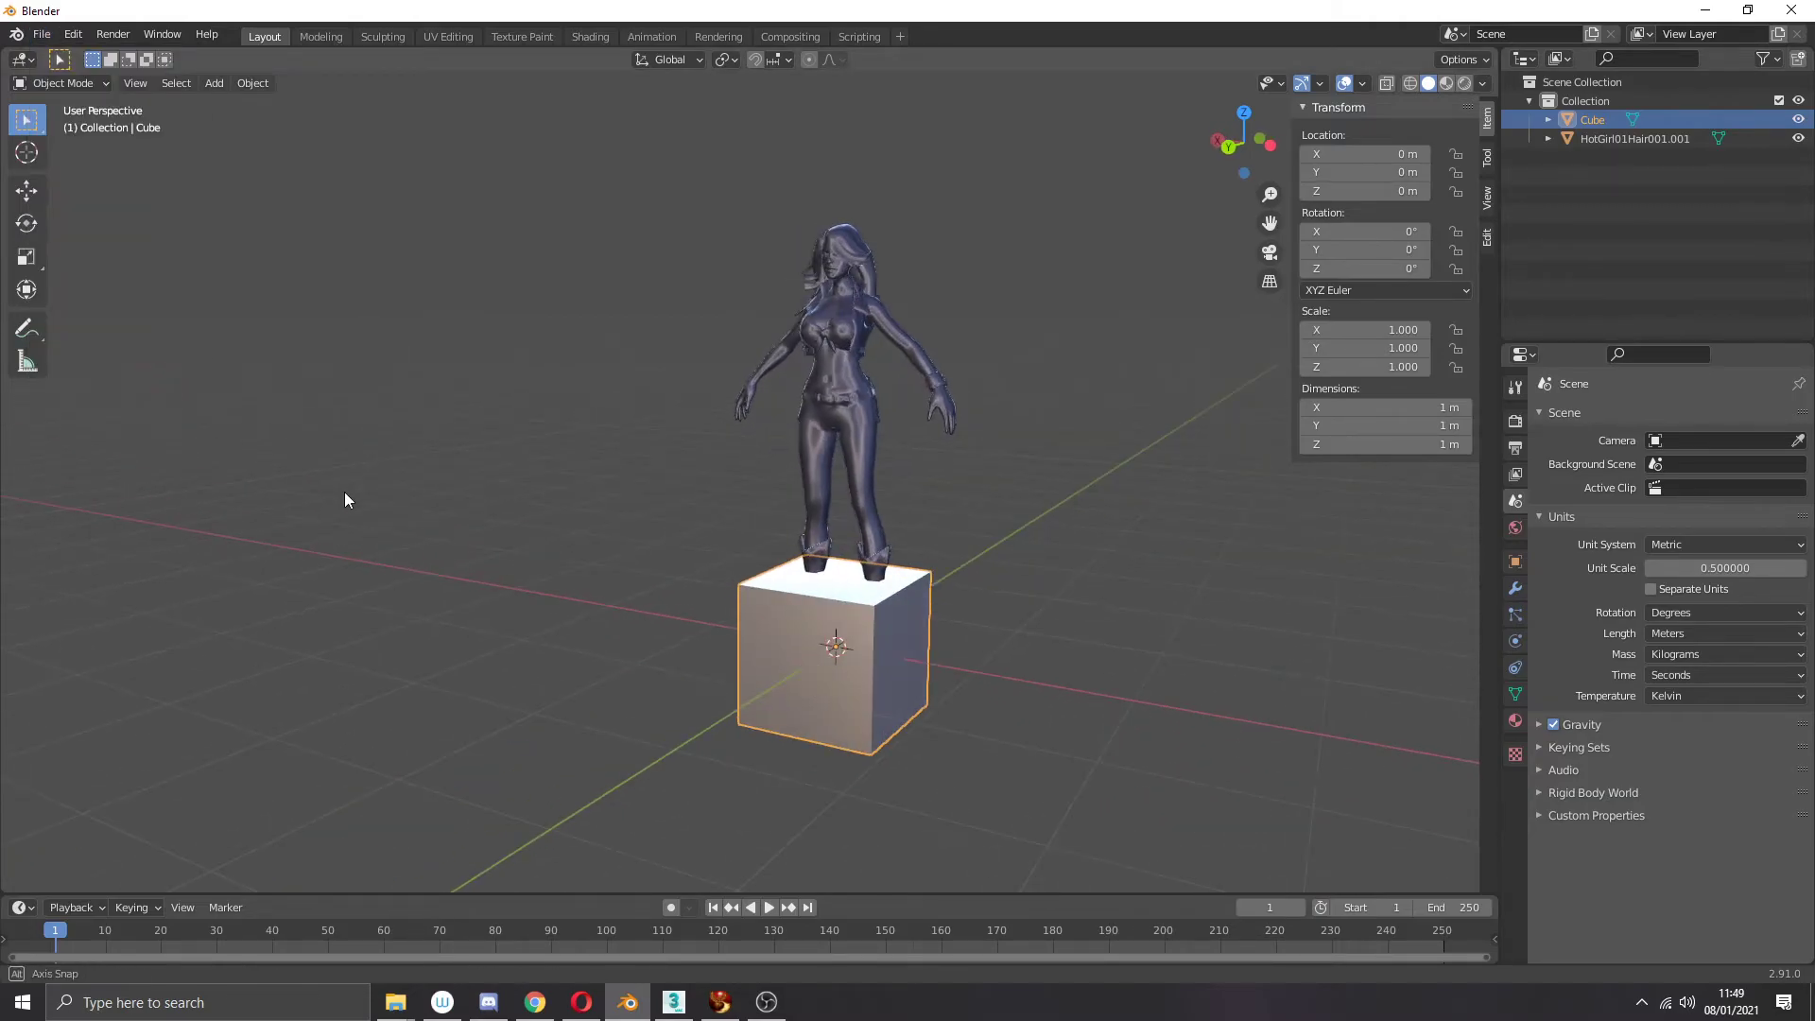
Step: Switch to Firestorm, close the inventory, and compare the avatar's size with the wooden box, buddy_002 and buddy_001
{"action": "left_click", "coordinate": [704, 1007]}
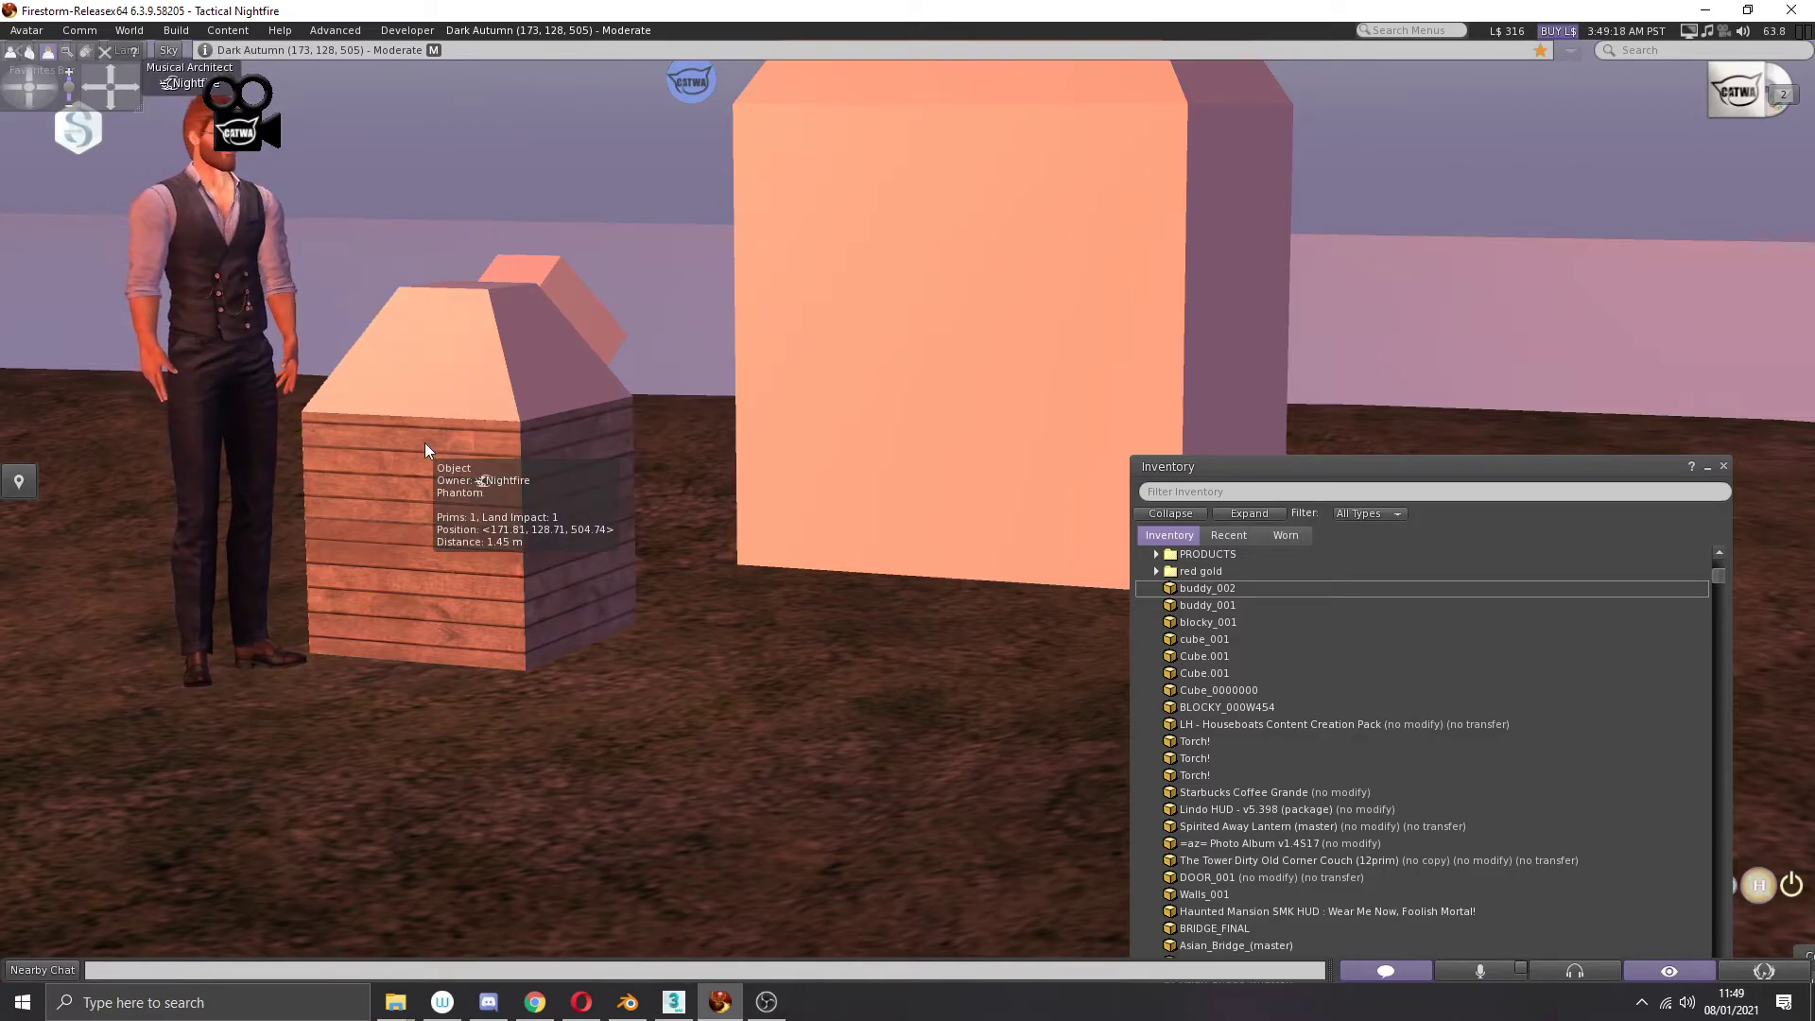
{"action": "left_click", "coordinate": [110, 70]}
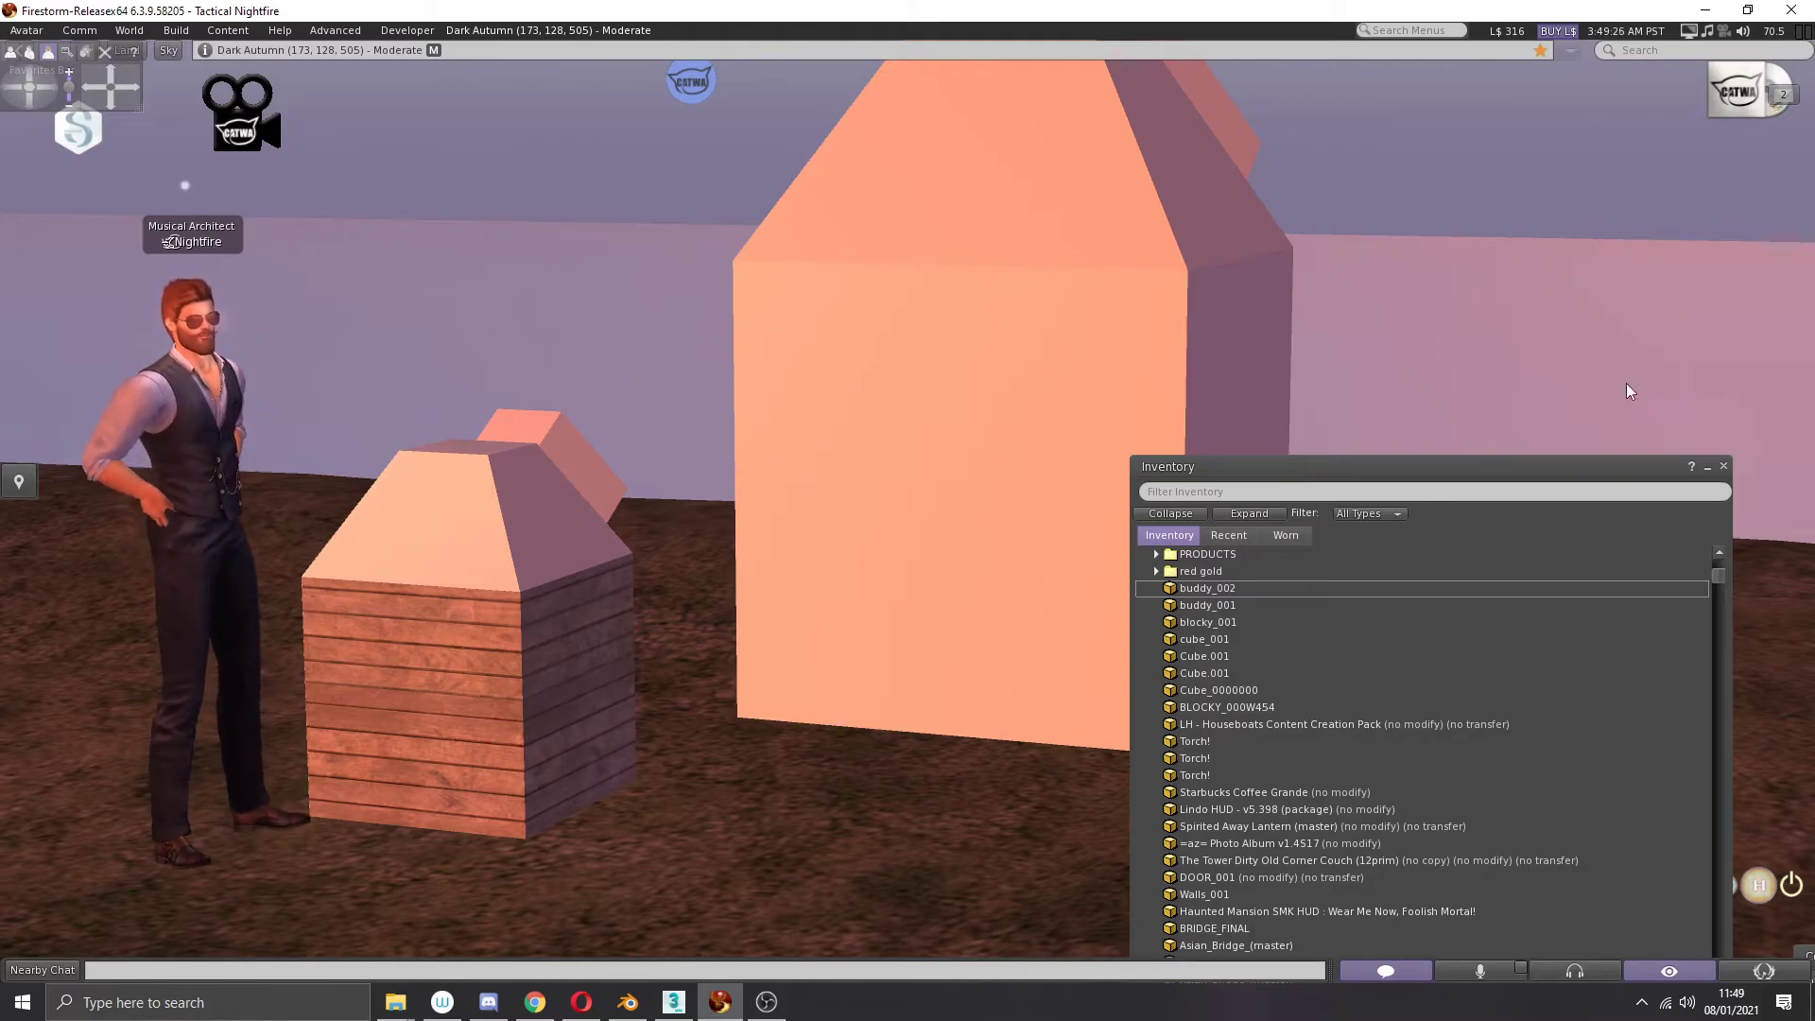
{"action": "left_click", "coordinate": [1723, 466]}
{"action": "scroll", "coordinate": [900, 369], "scroll_direction": "down", "scroll_amount": 2}
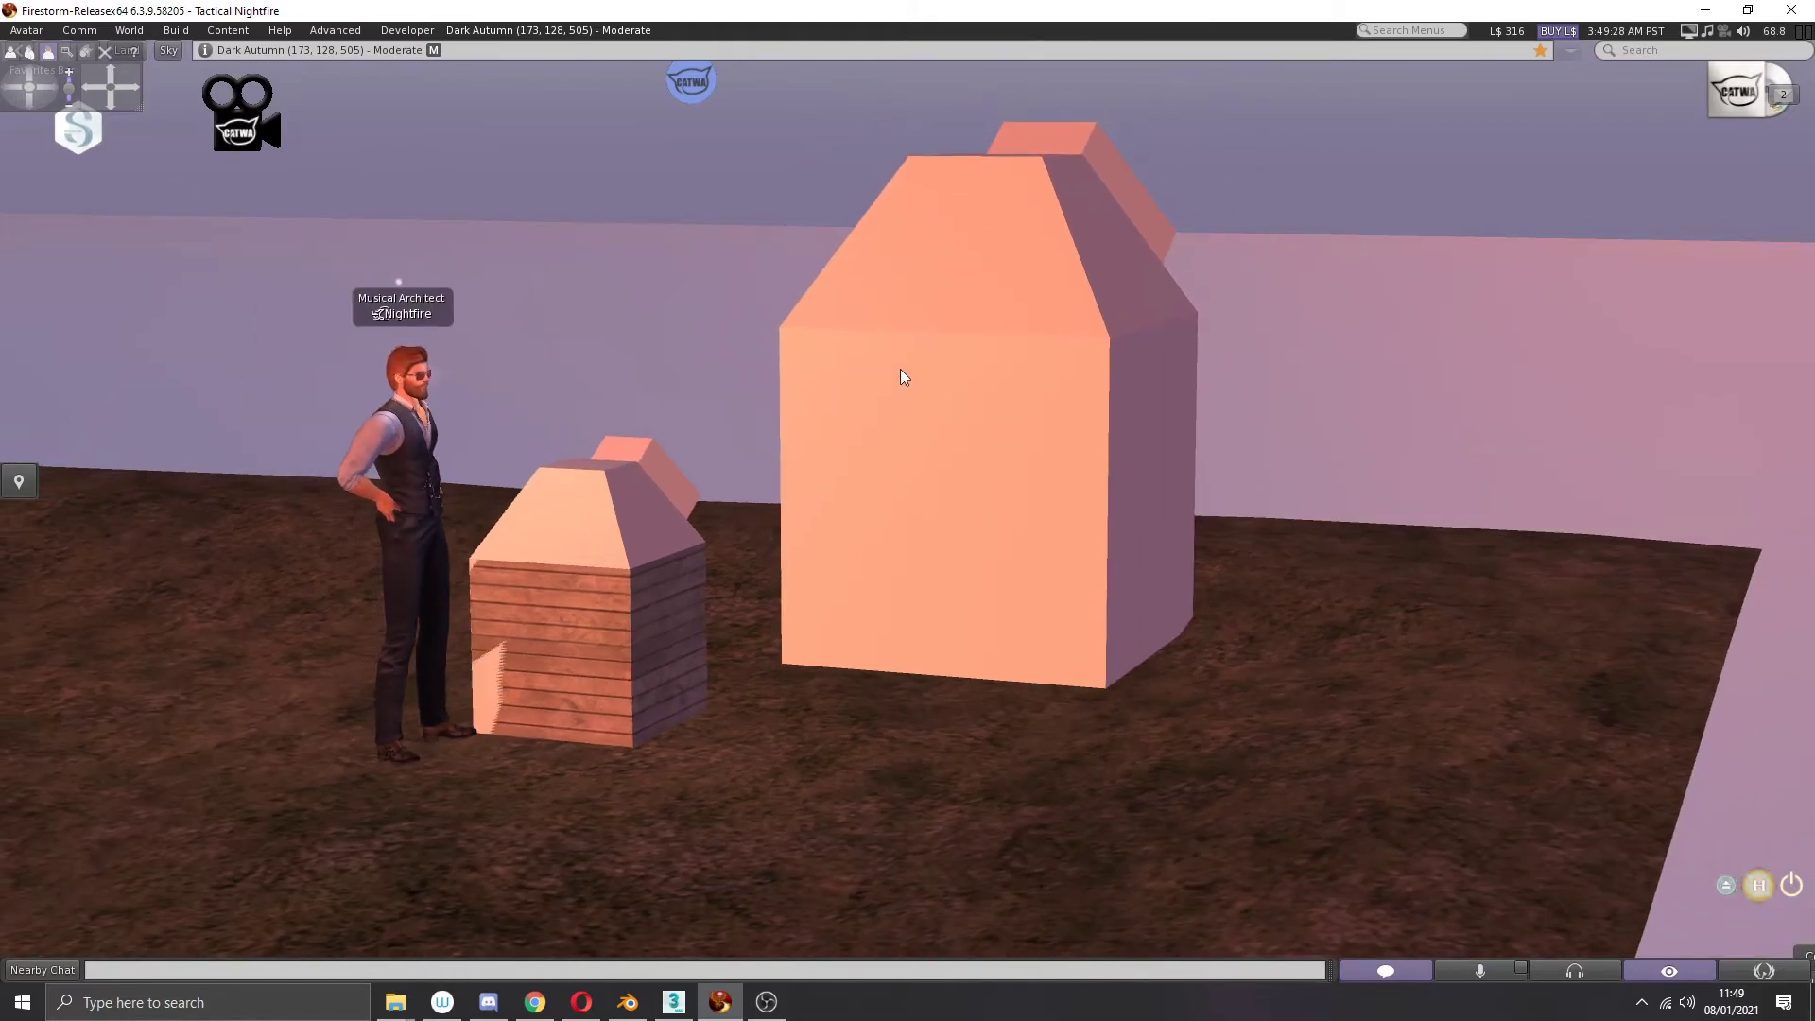
{"action": "mouse_move", "coordinate": [849, 380]}
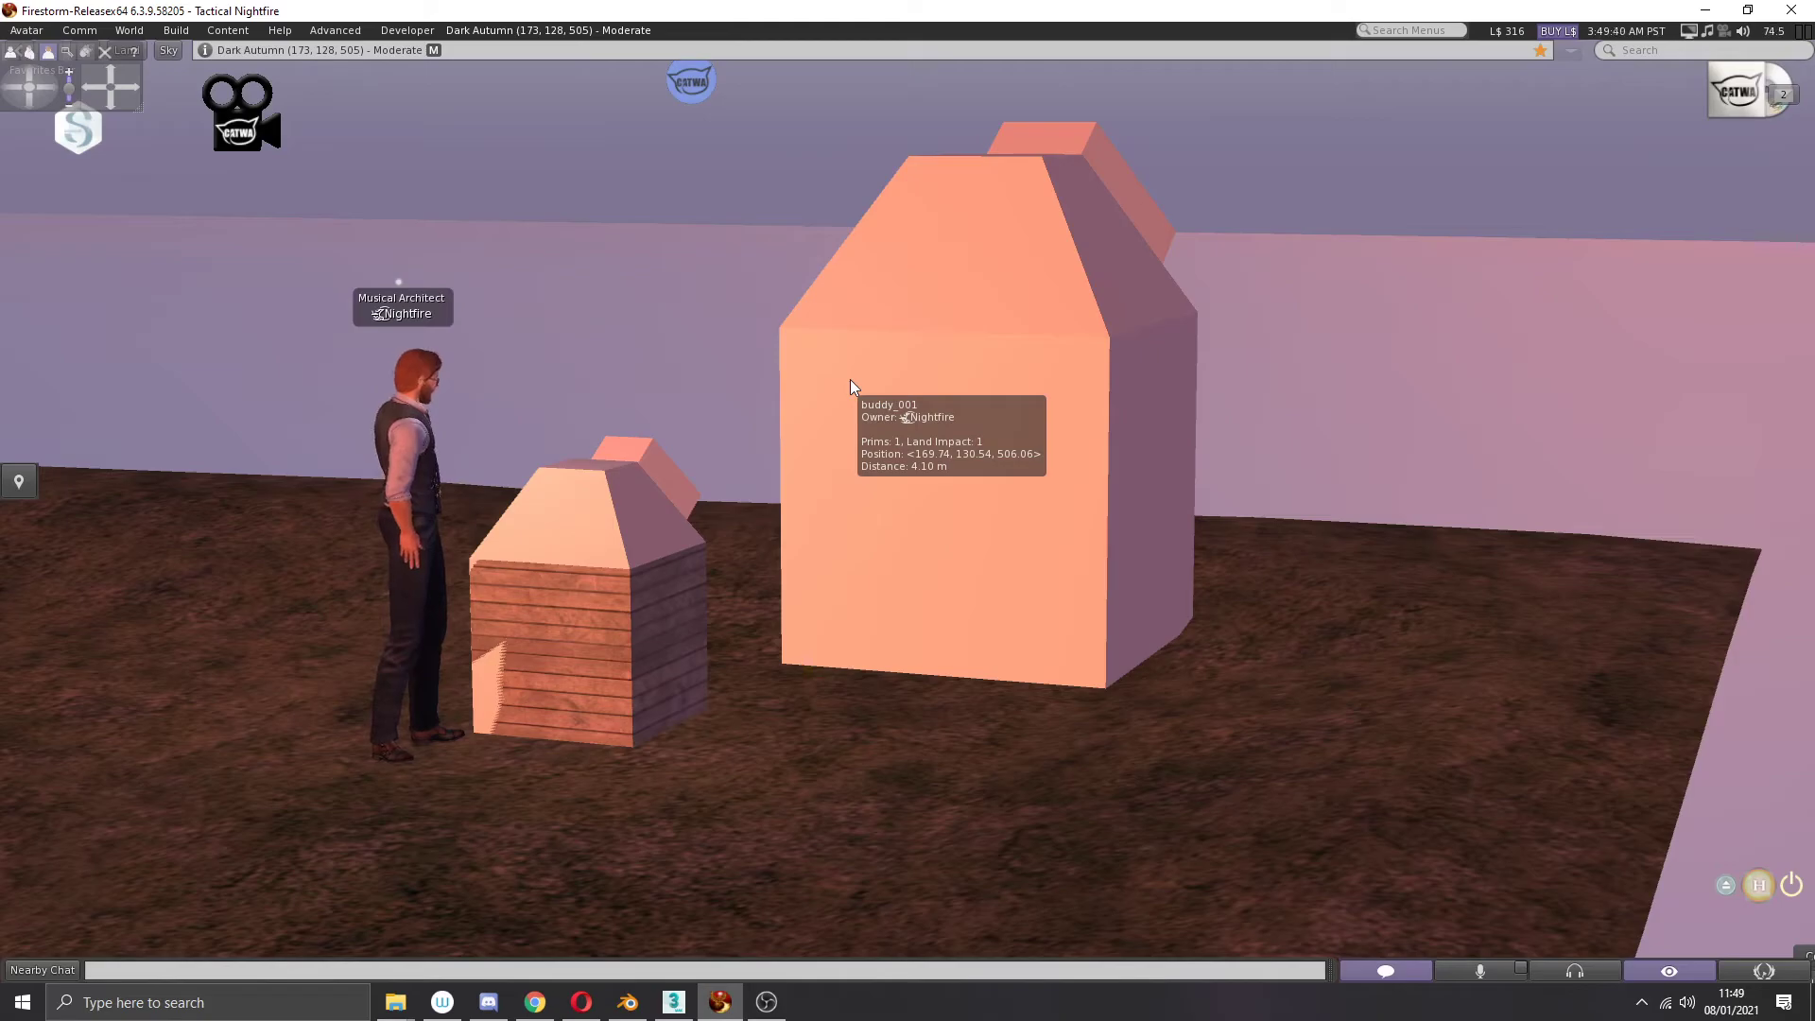
Step: Move the wooden box along the Y axis to about 129.805, beside buddy_002, and close the object editing window
{"action": "right_click", "coordinate": [656, 628]}
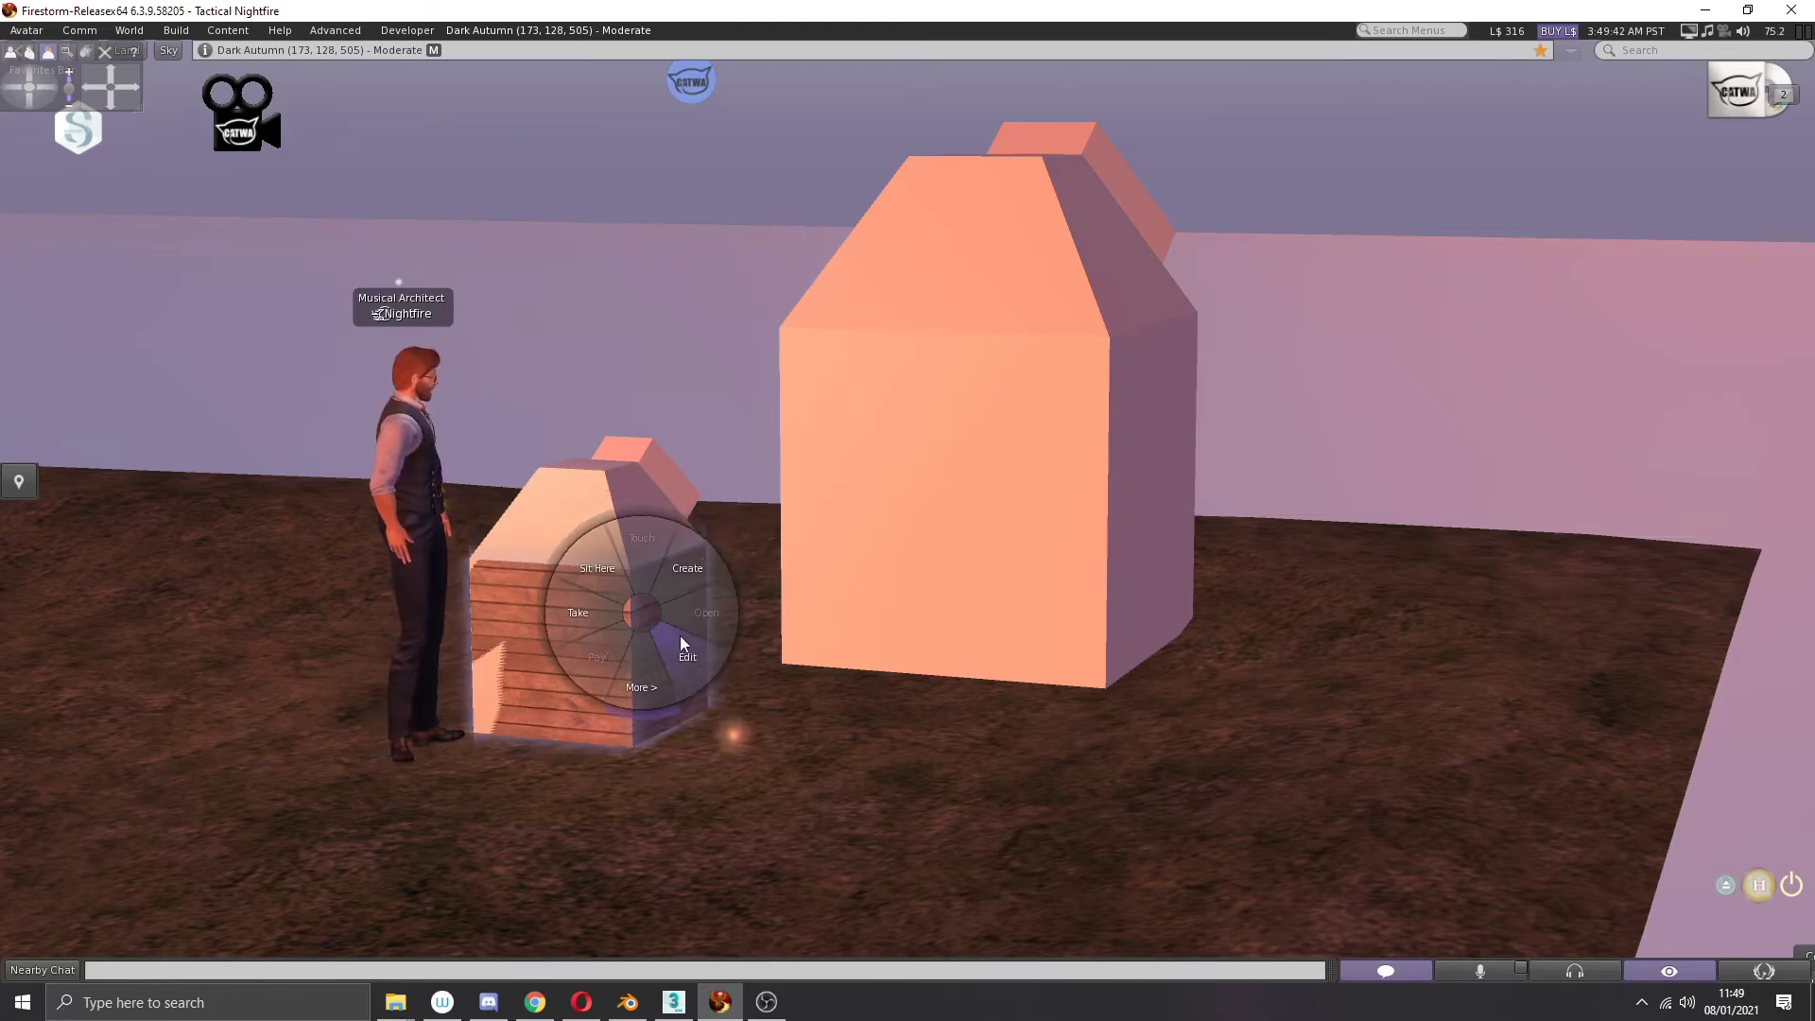
{"action": "left_click", "coordinate": [688, 652]}
{"action": "left_click_drag", "start_coordinate": [629, 642], "coordinate": [795, 679]}
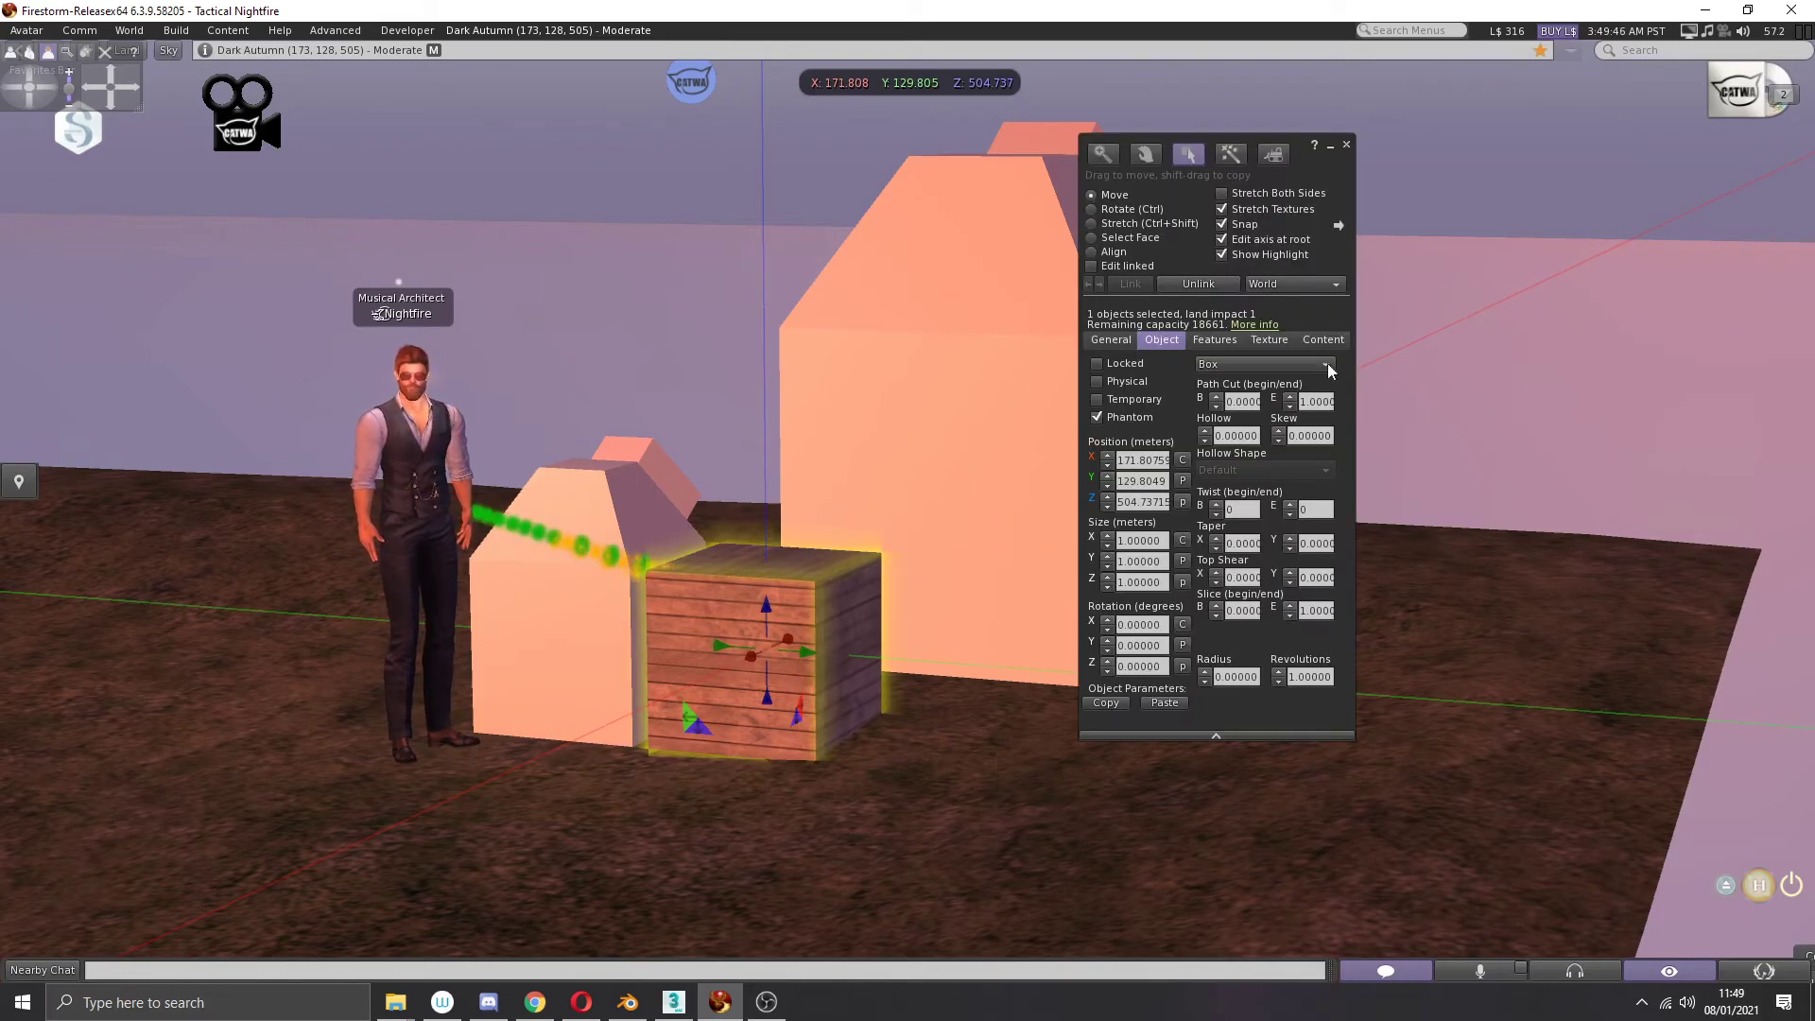
{"action": "left_click", "coordinate": [1346, 144]}
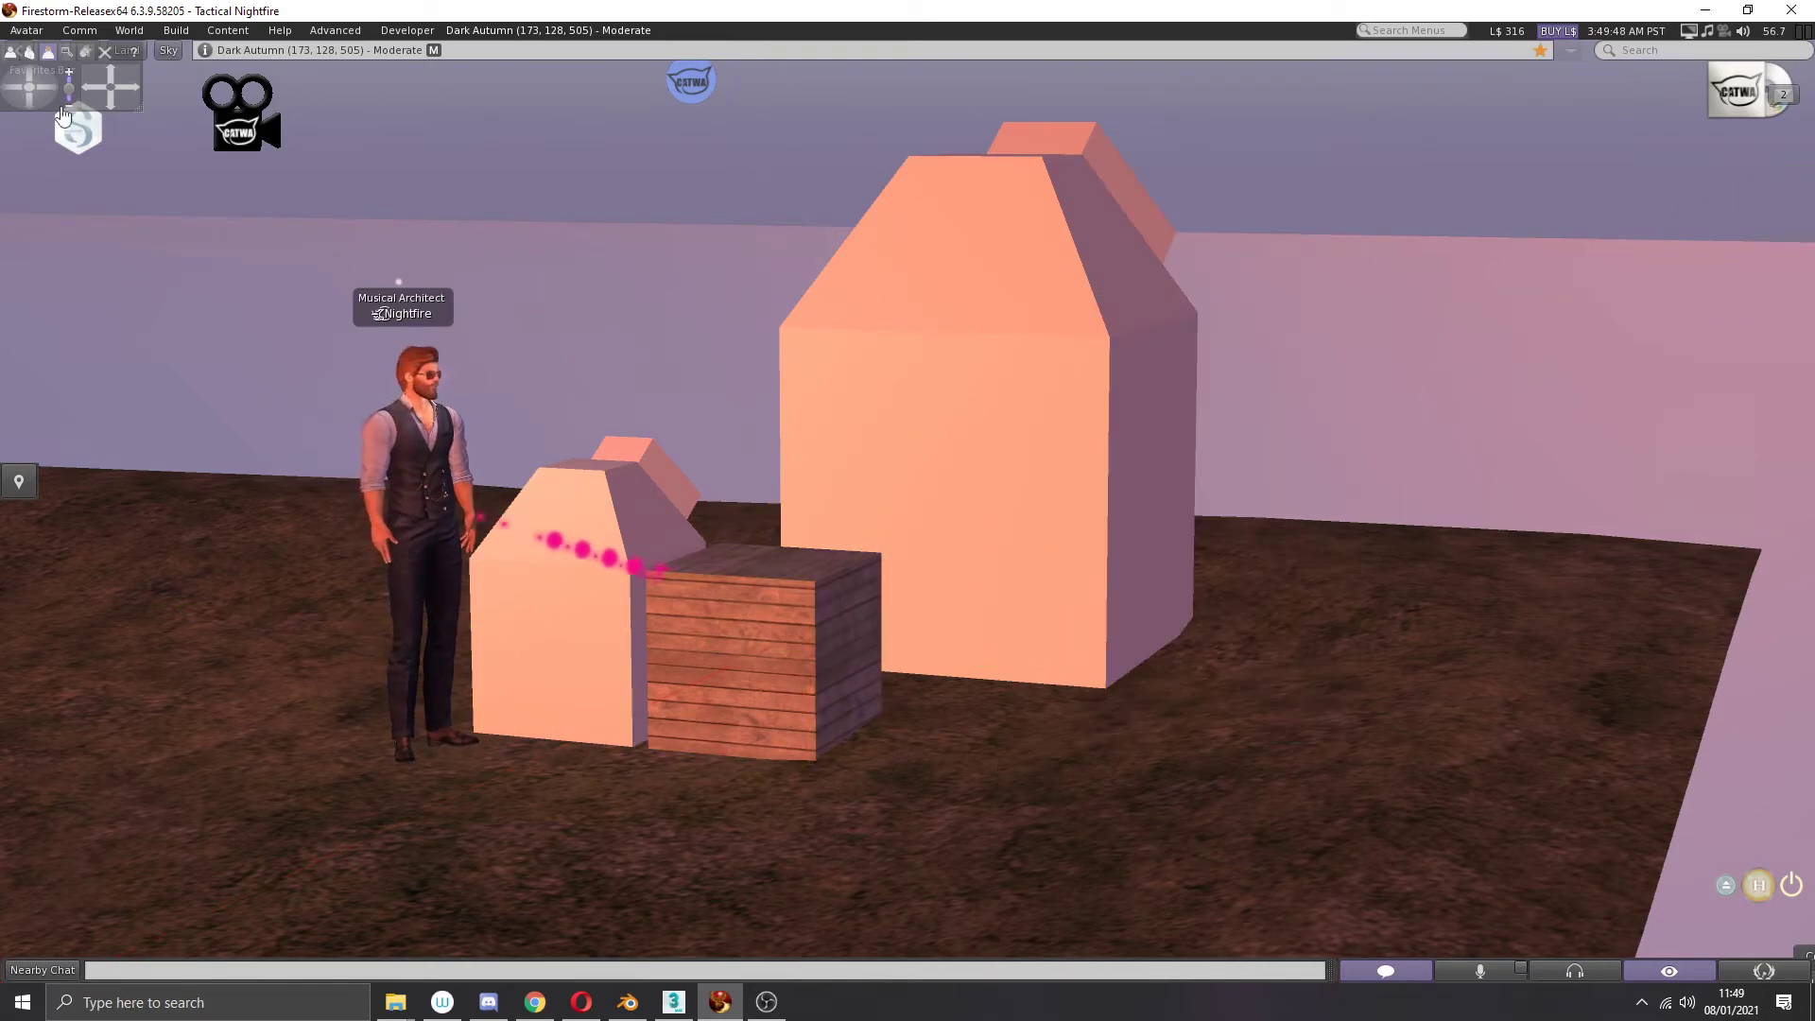
Step: Examine the avatar, buddy_002, the wooden box and buddy_001 from different sides to compare their sizes
{"action": "left_click", "coordinate": [11, 83]}
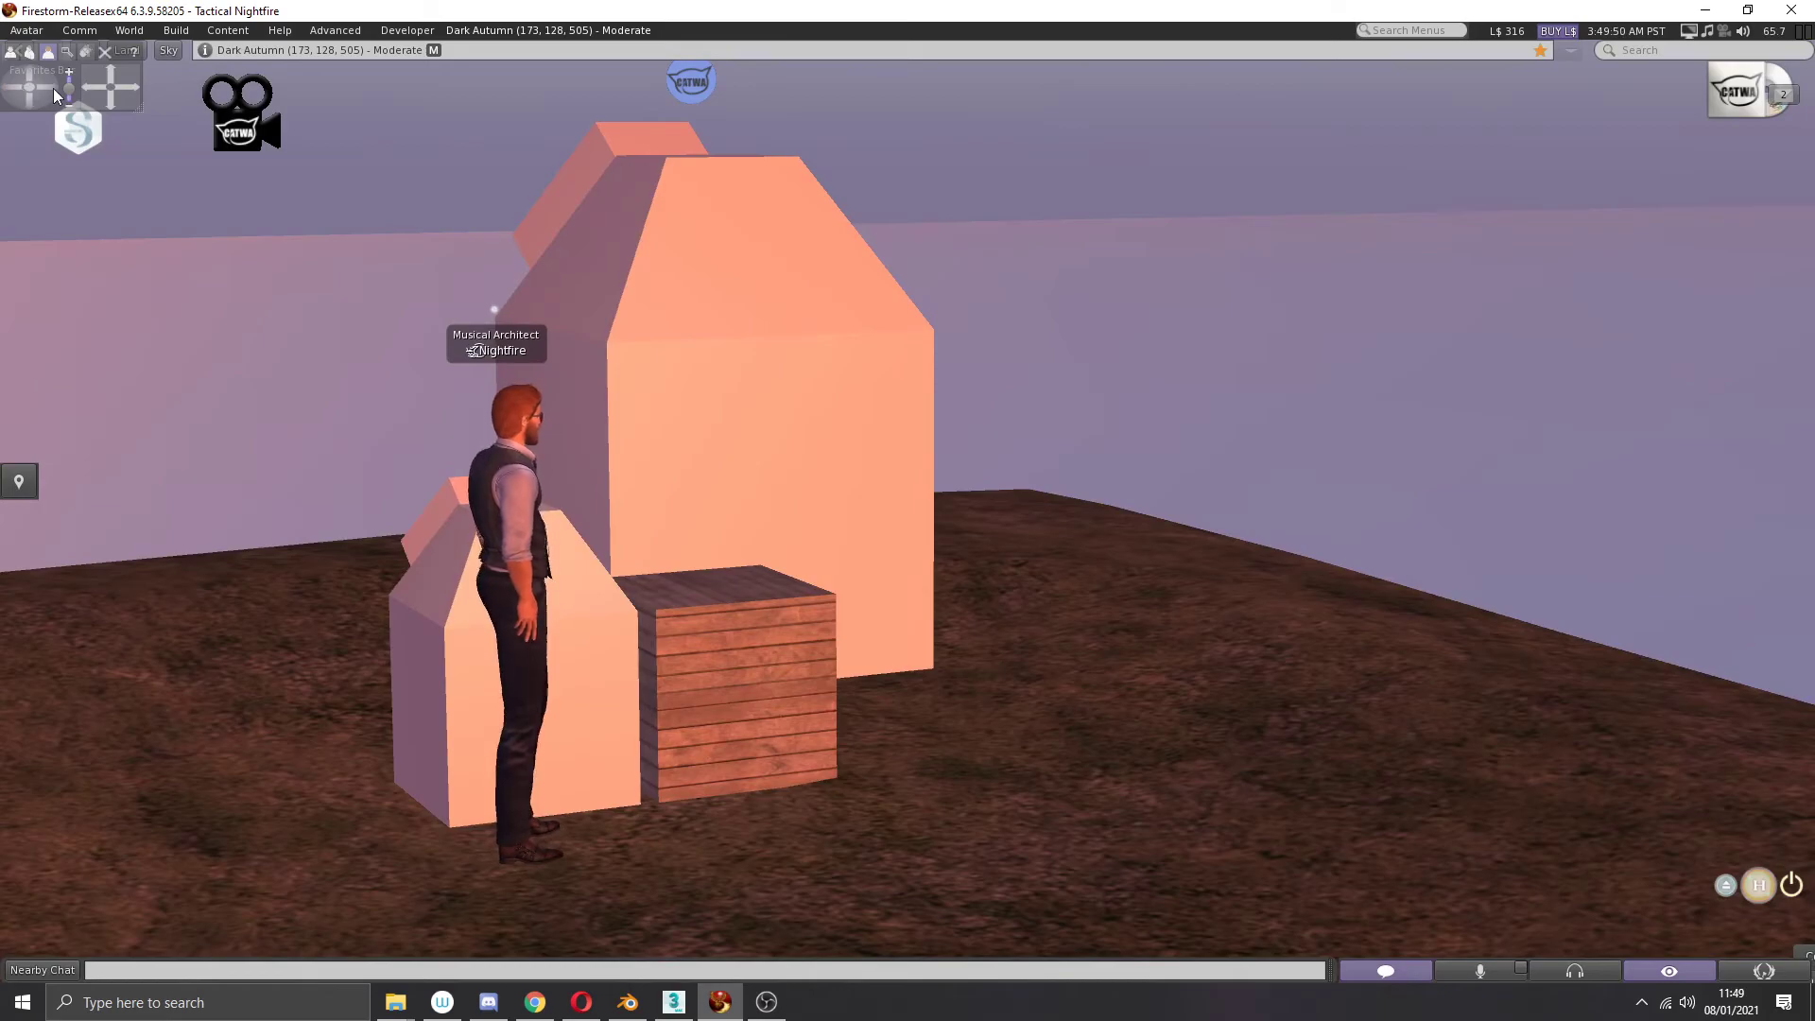
{"action": "left_click", "coordinate": [53, 90]}
{"action": "scroll", "coordinate": [310, 288], "scroll_direction": "up", "scroll_amount": 2}
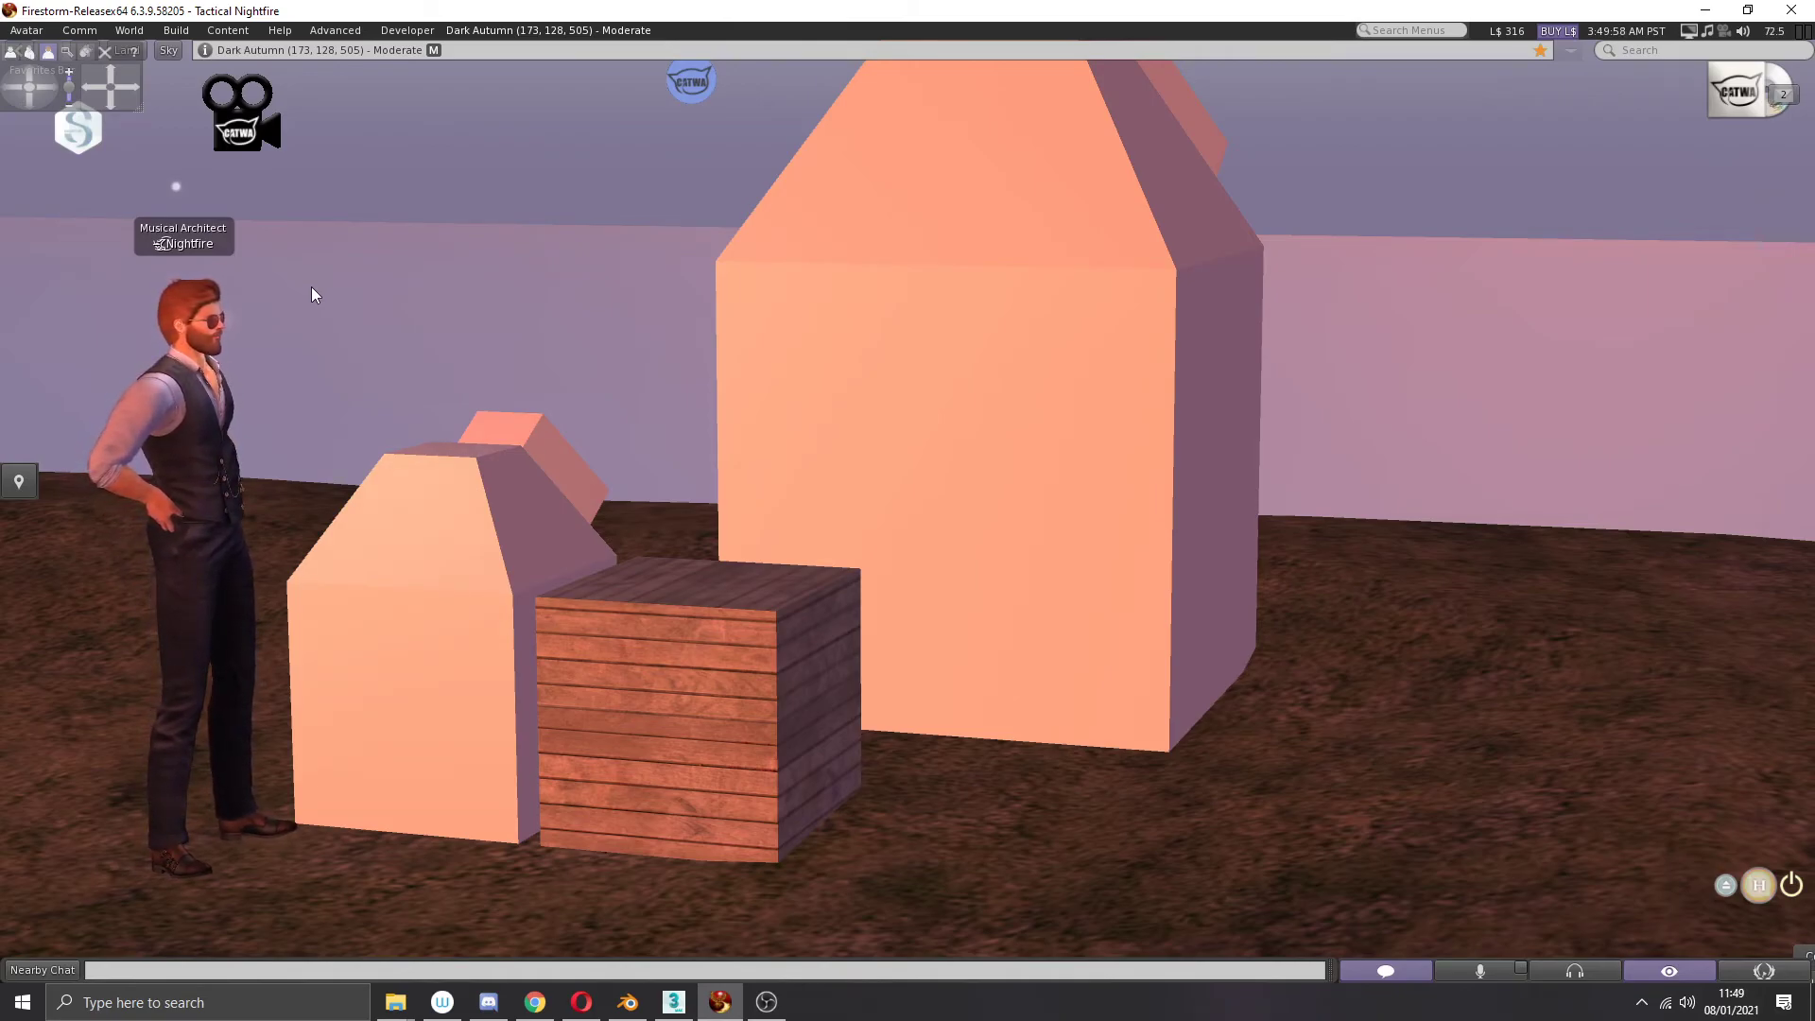
{"action": "left_click", "coordinate": [53, 90]}
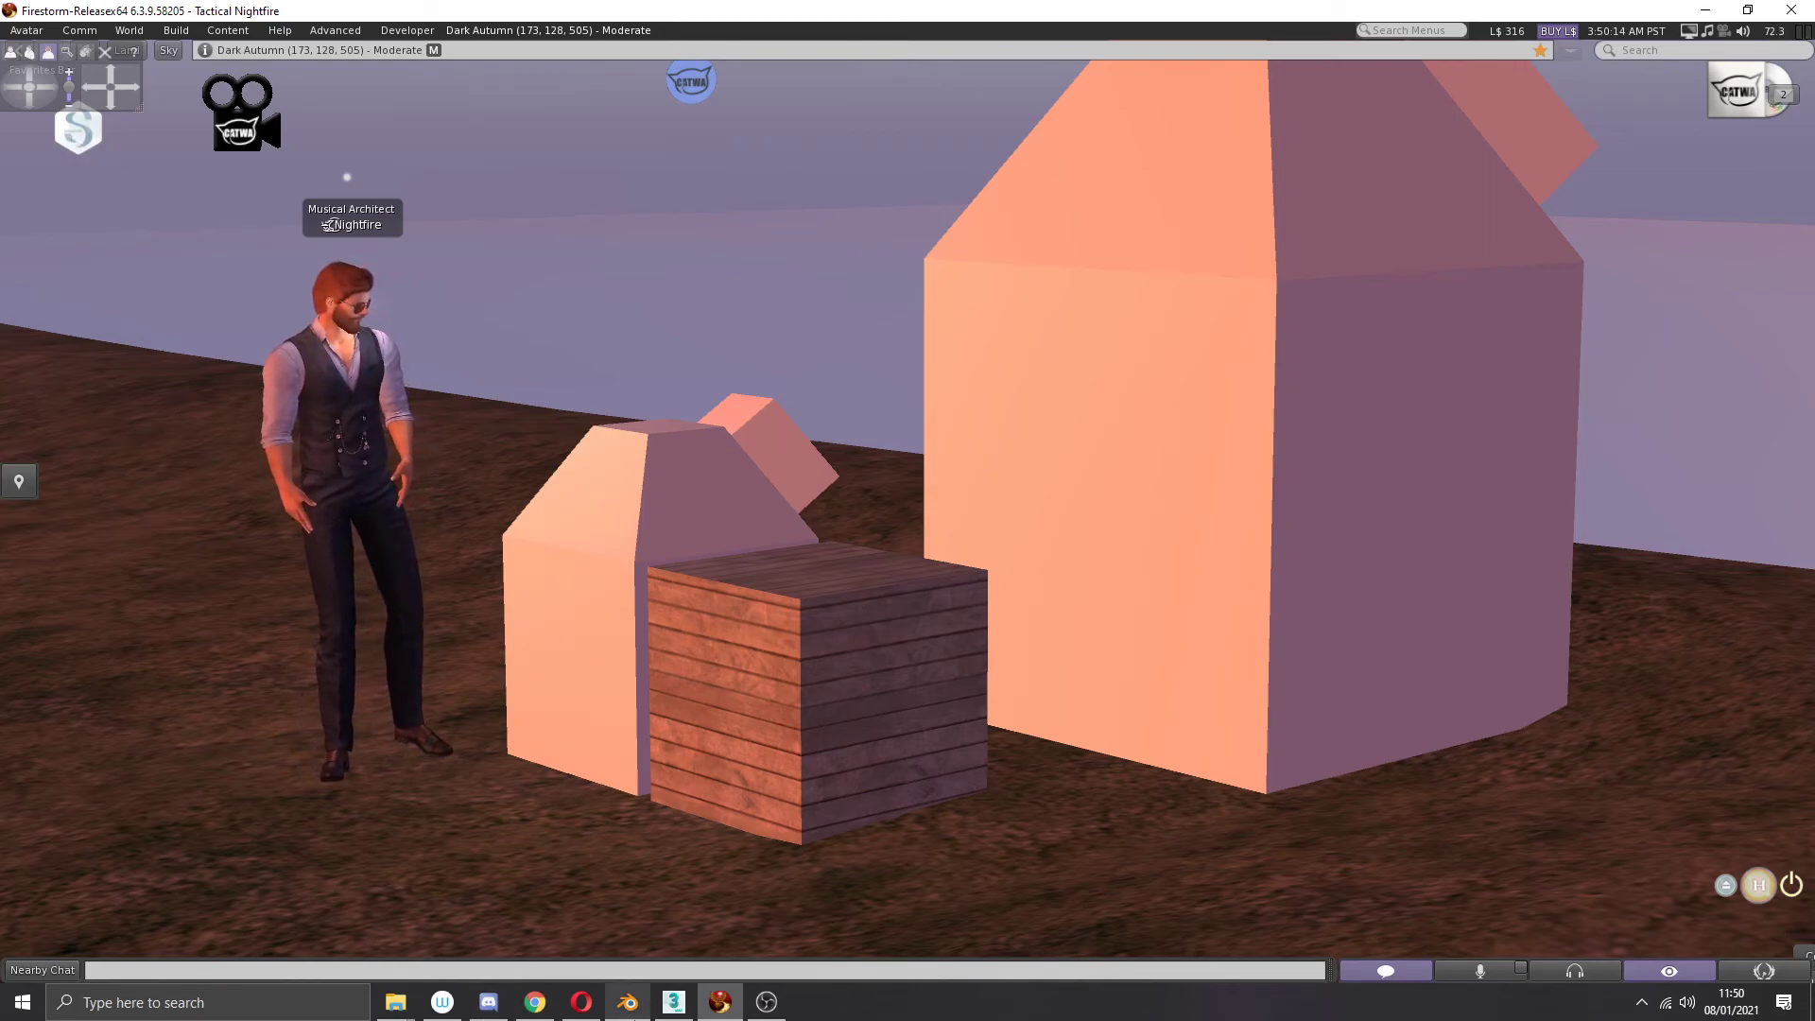
Step: Switch to Blender and review the scene's unit scale and the figure's size against the cube
{"action": "left_click", "coordinate": [627, 1006]}
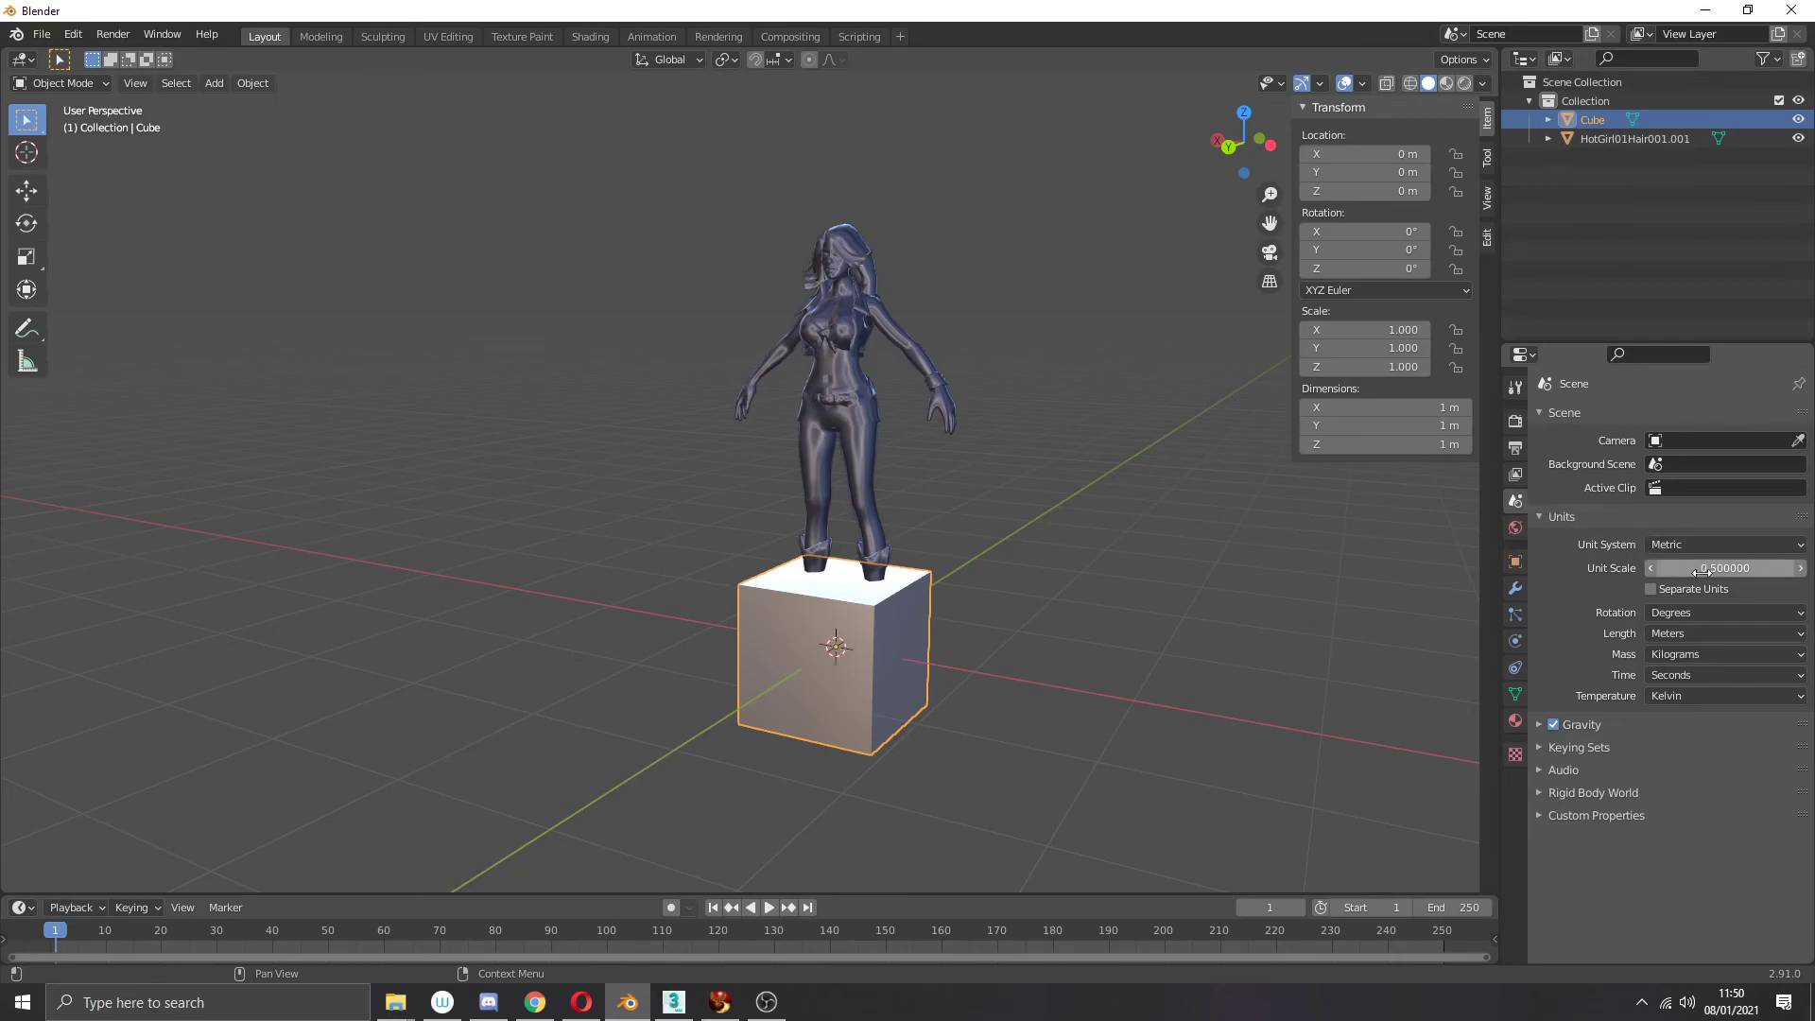
{"action": "middle_click_drag", "start_coordinate": [1070, 507], "coordinate": [1088, 506]}
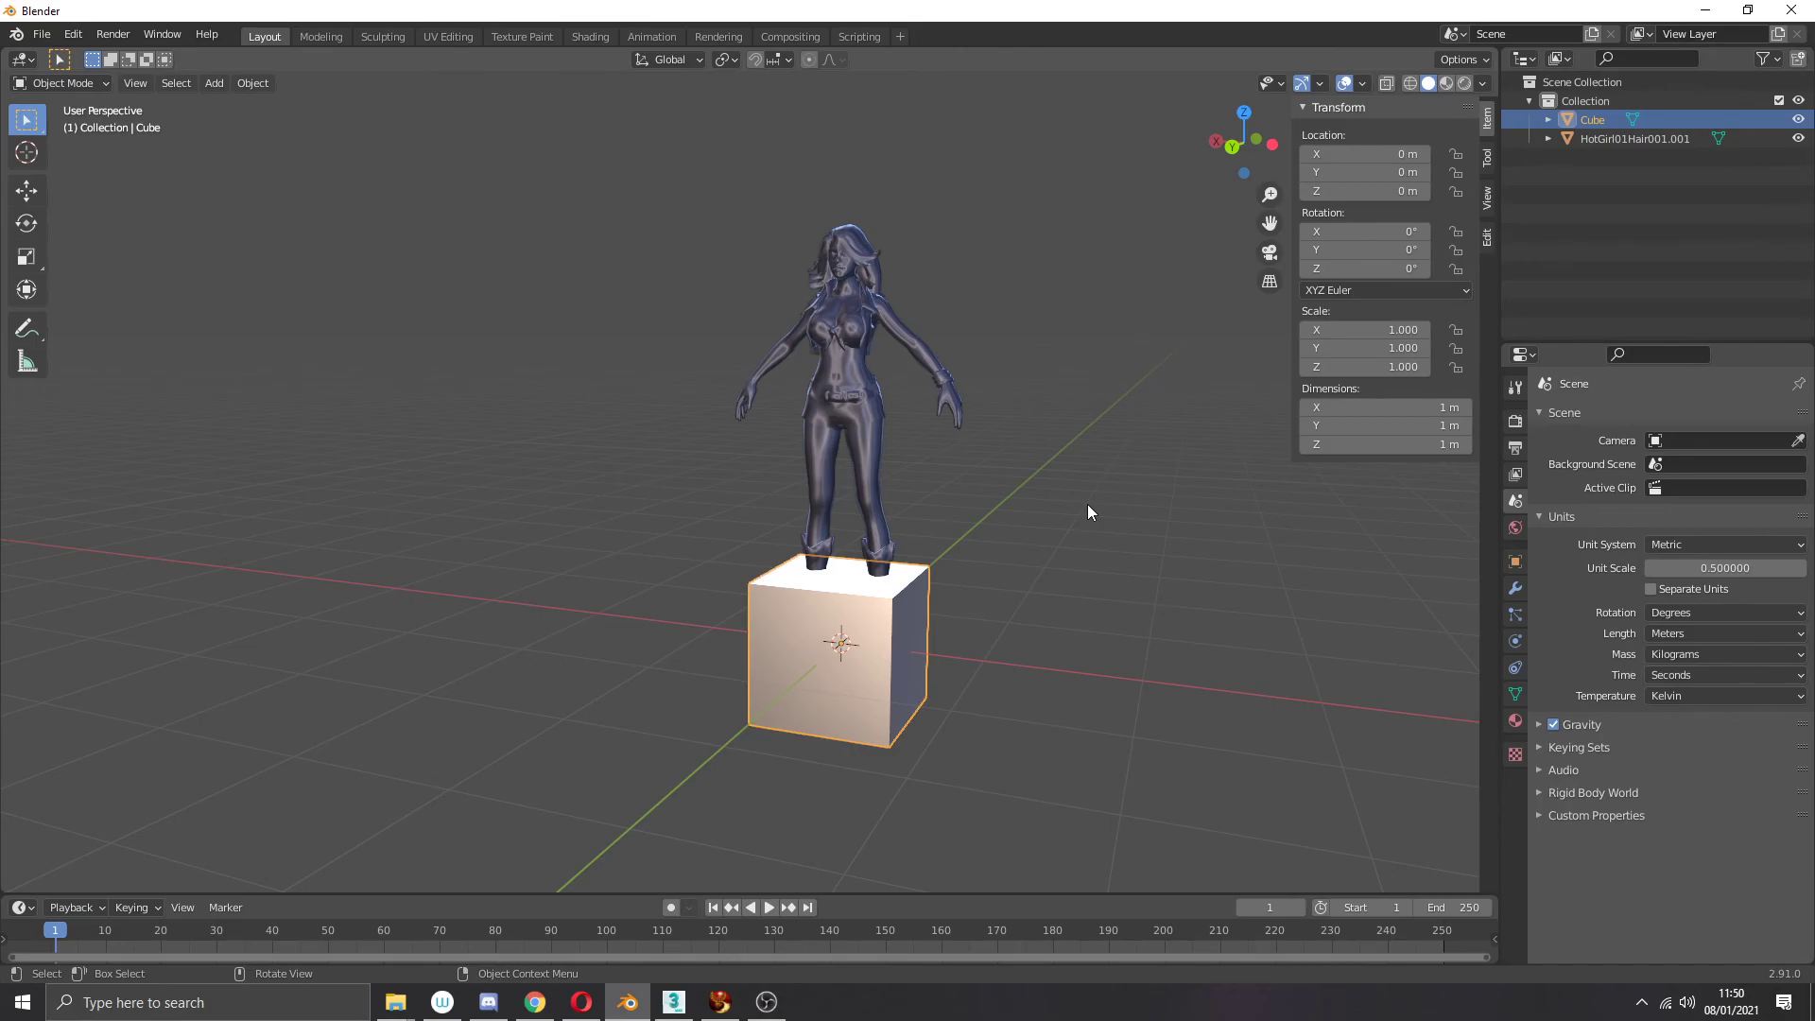
{"action": "middle_click_drag", "start_coordinate": [1087, 513], "coordinate": [705, 511]}
Step: Switch to Firestorm, frame the avatar's upper body, and send /wave in nearby chat
{"action": "key", "text": "alt+Tab"}
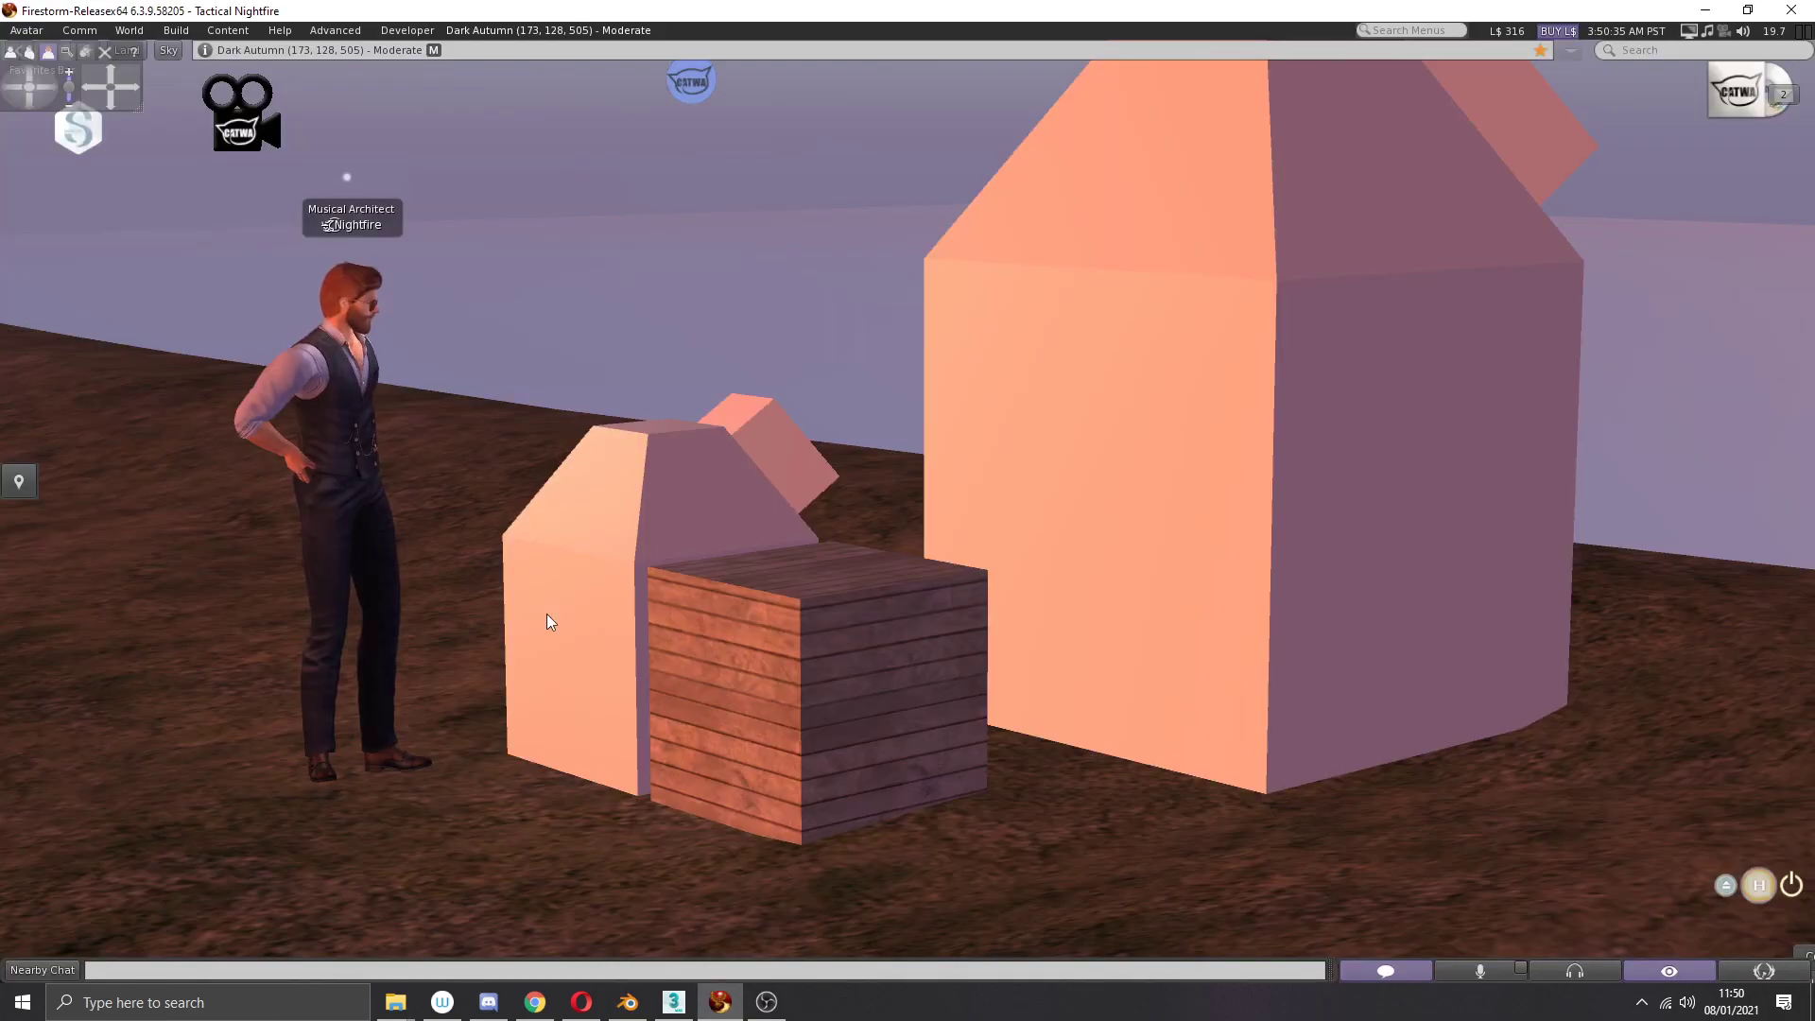
{"action": "left_click", "coordinate": [48, 88]}
{"action": "left_click", "coordinate": [69, 74]}
{"action": "left_click", "coordinate": [111, 71]}
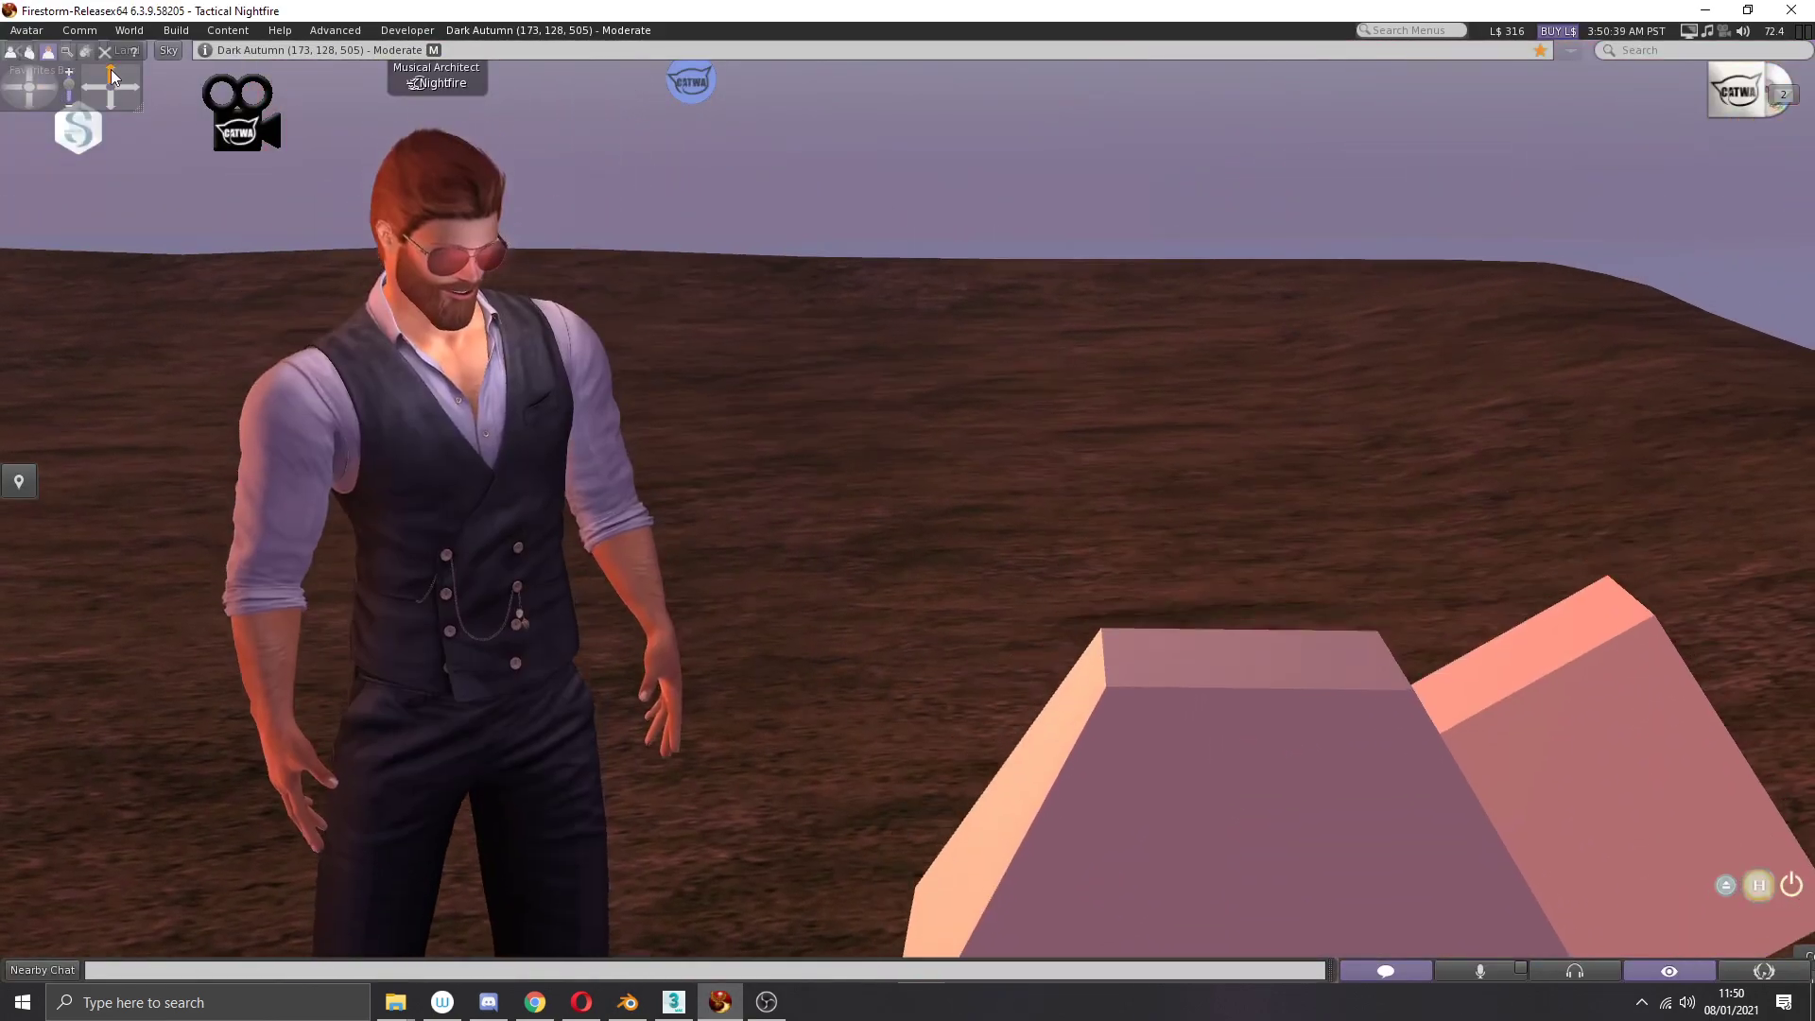
{"action": "type", "text": "/wave"}
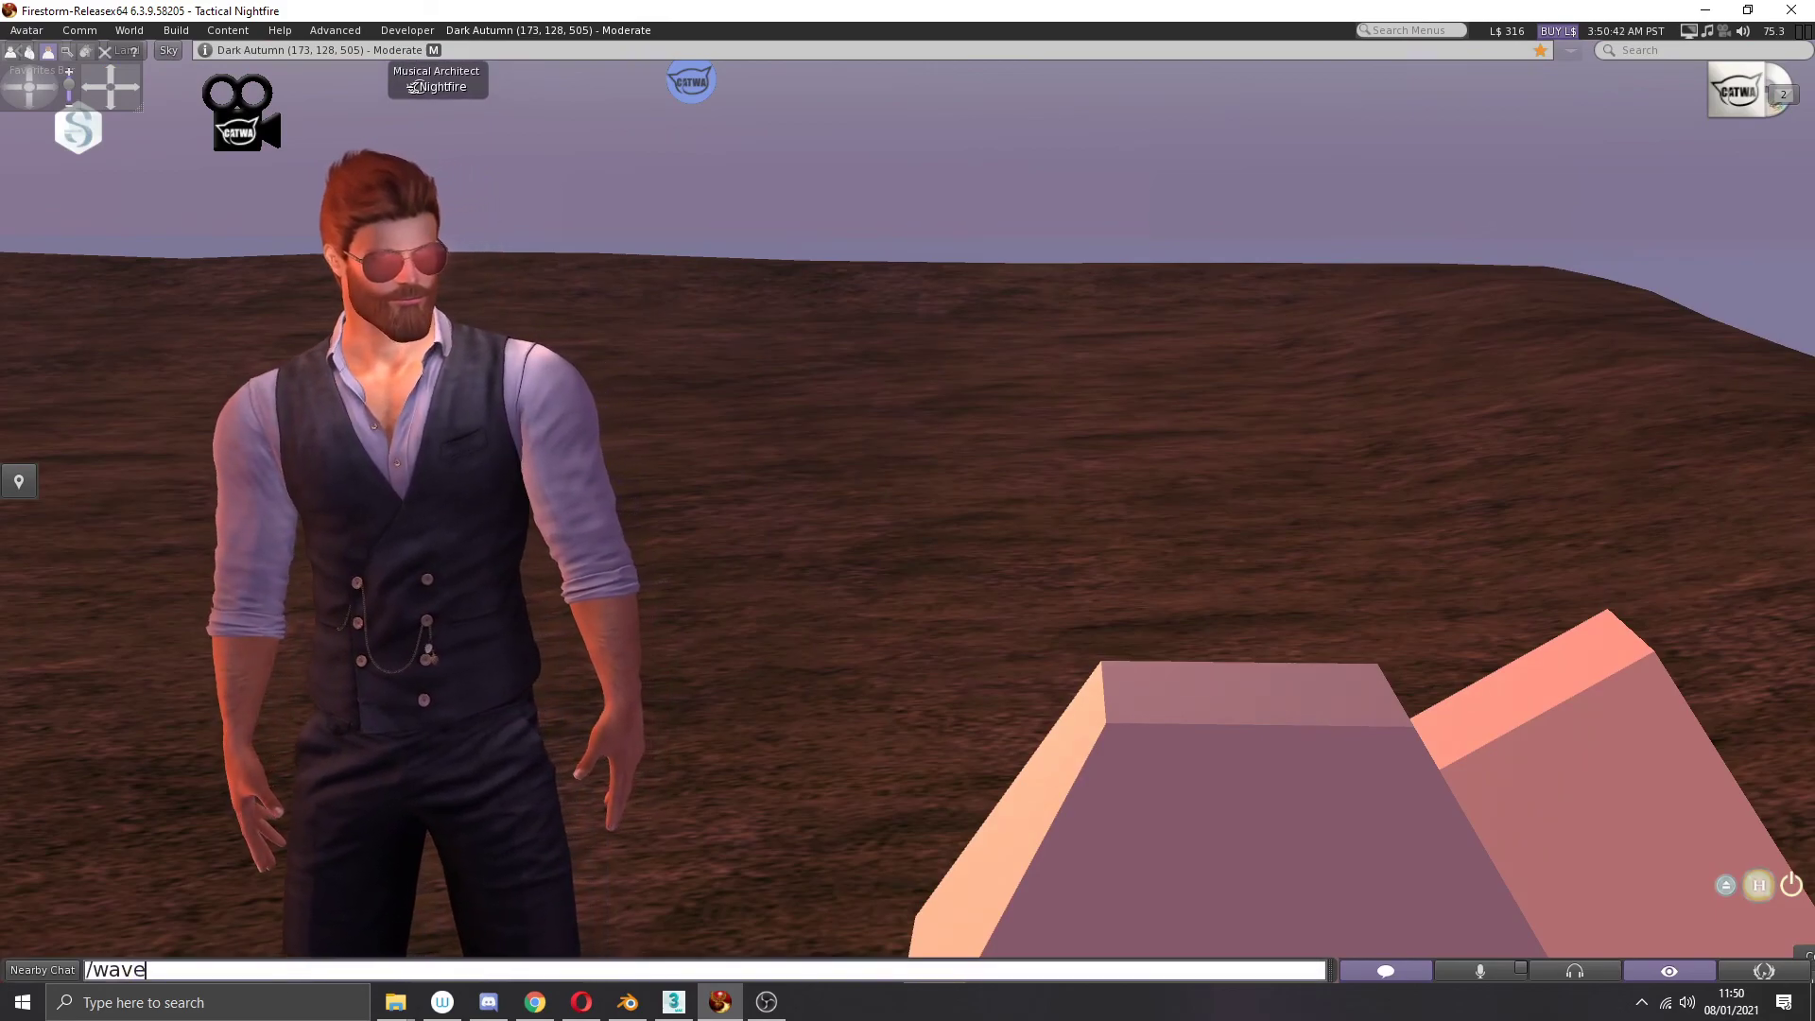
{"action": "key", "text": "Return"}
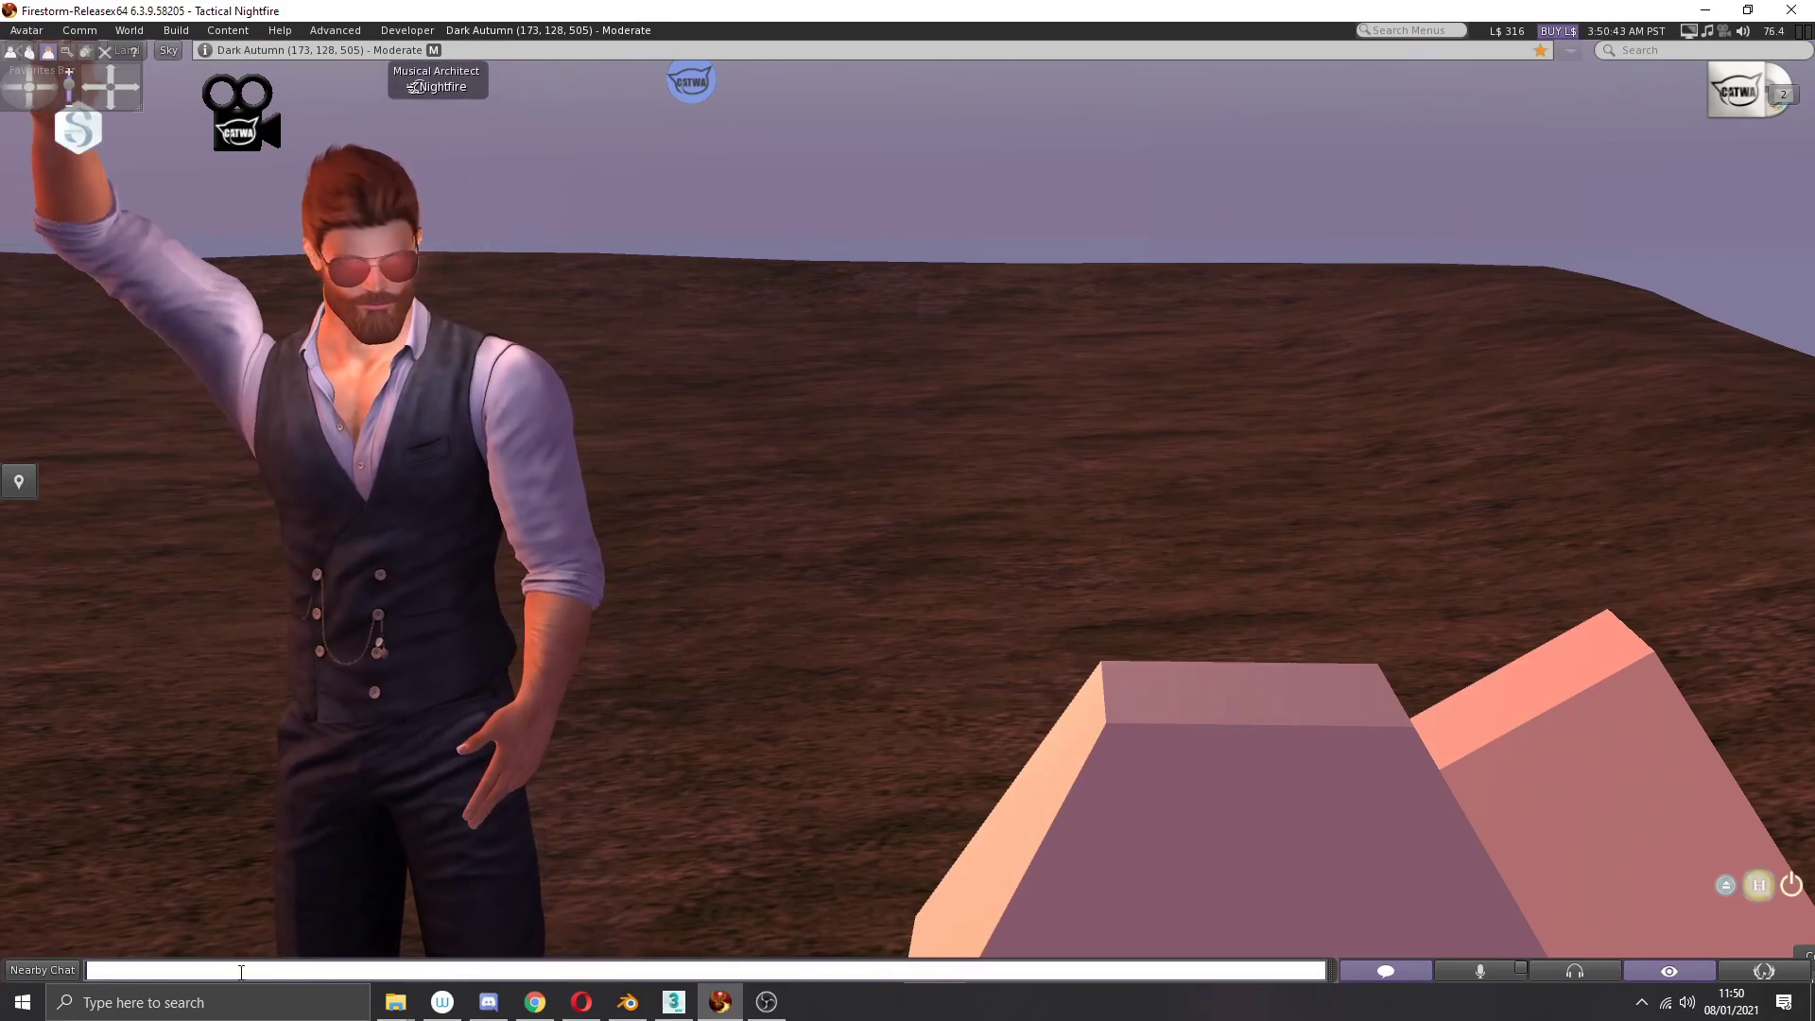